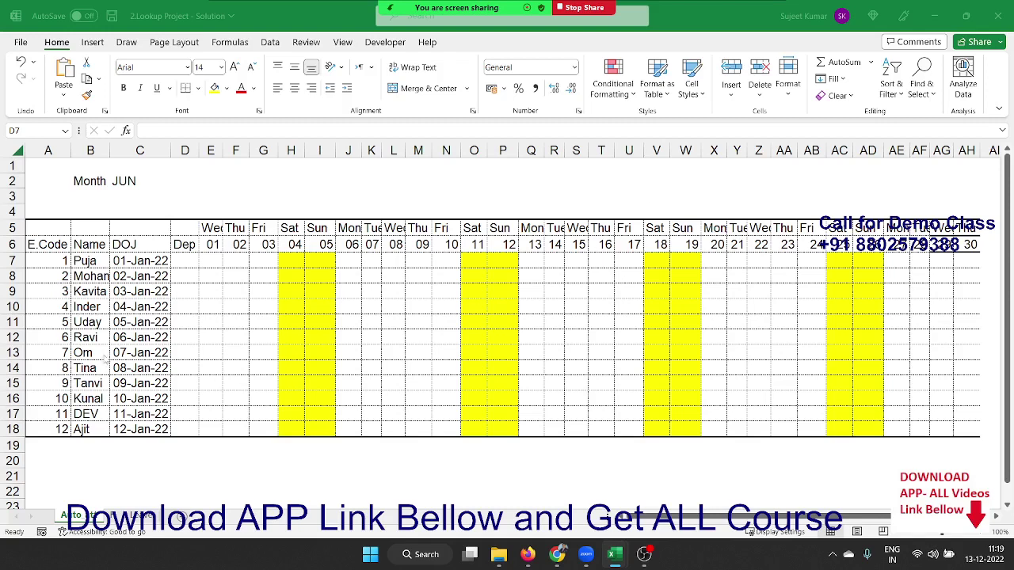
Select cell E7 and begin an =IF(OR( formula, fixing stray entries along the way
click(196, 267)
click(210, 260)
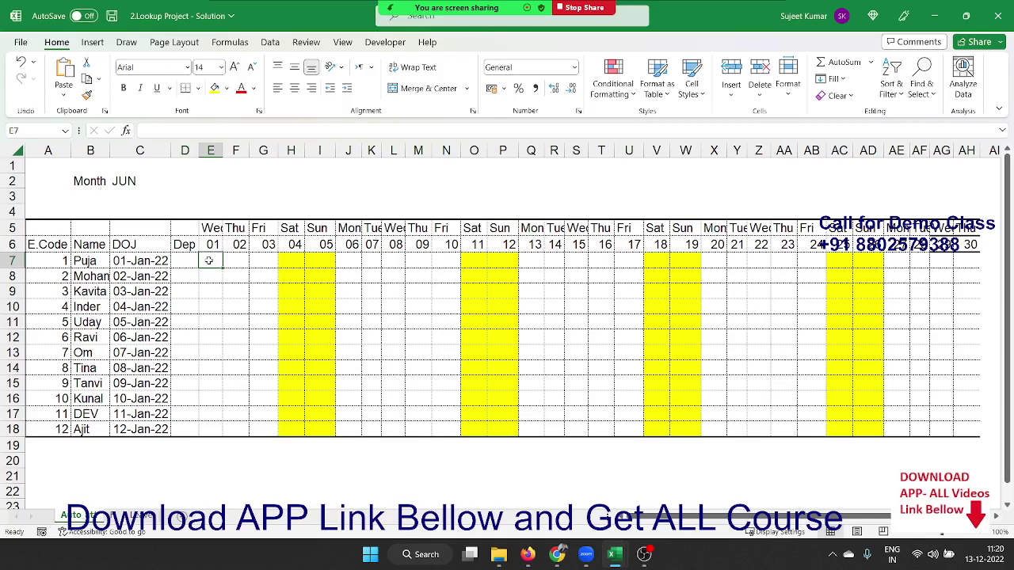
text(=)
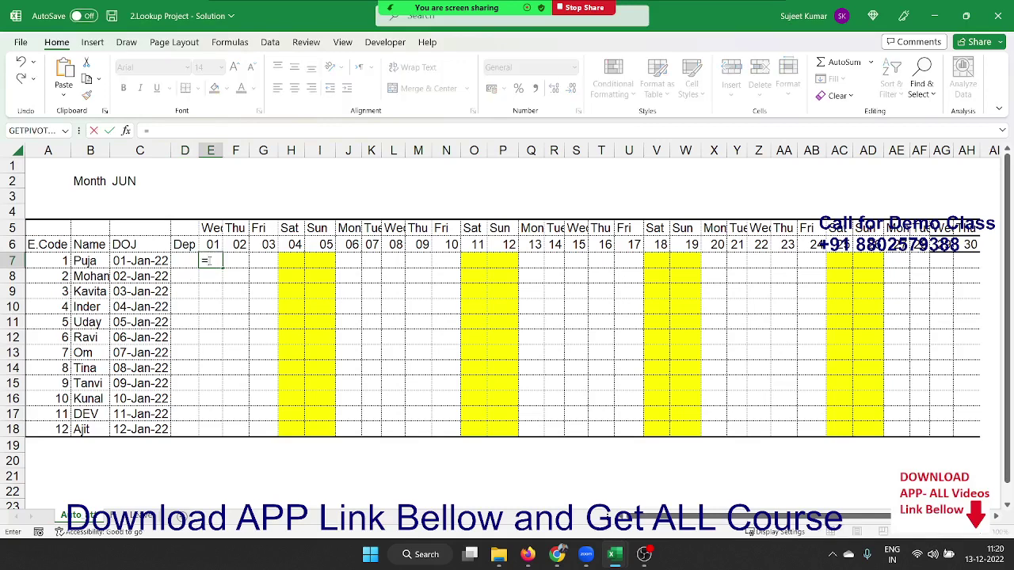
text(IF()
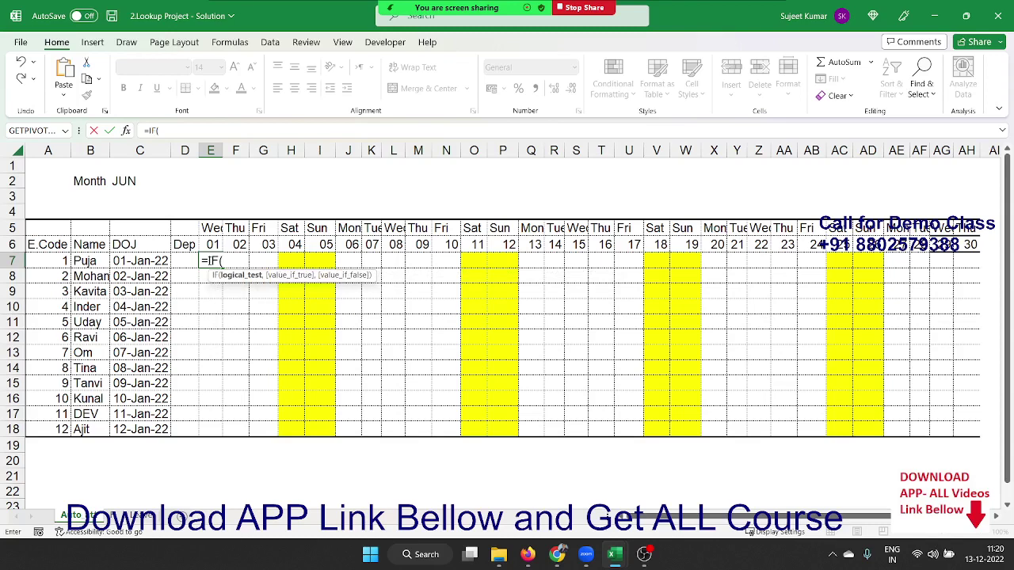
click(211, 228)
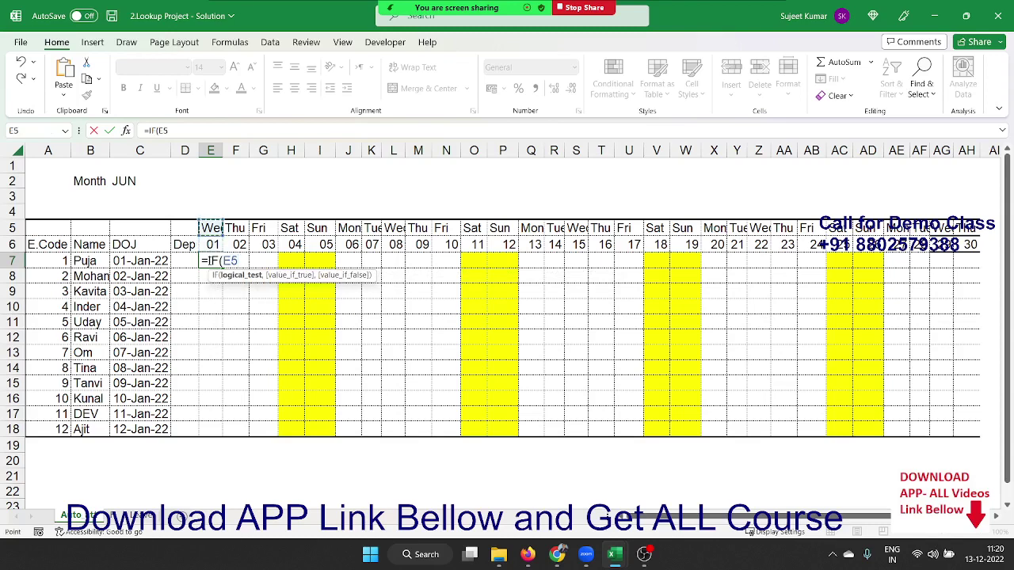
key(BackSpace)
key(BackSpace)
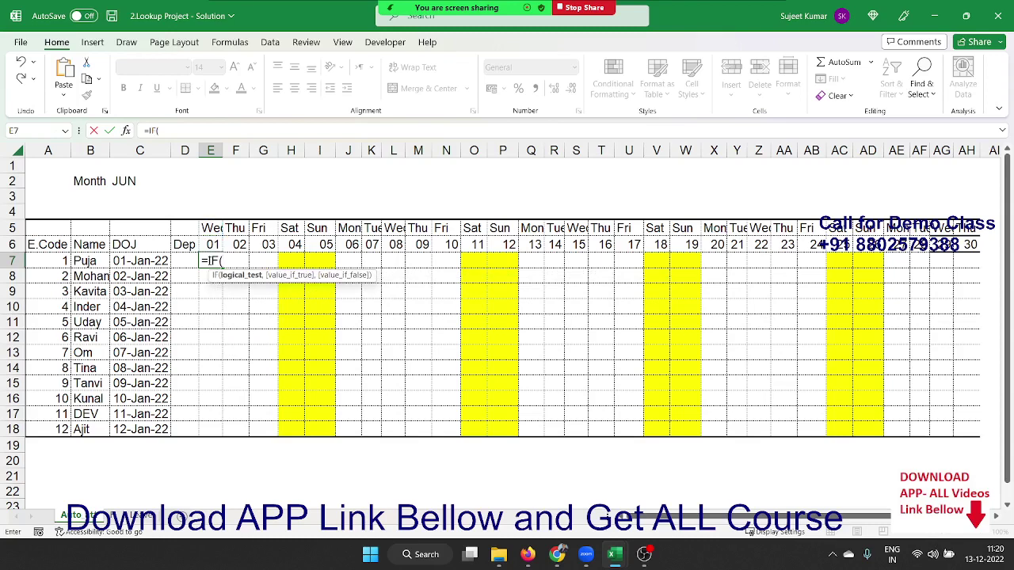
text(a)
key(BackSpace)
text(or)
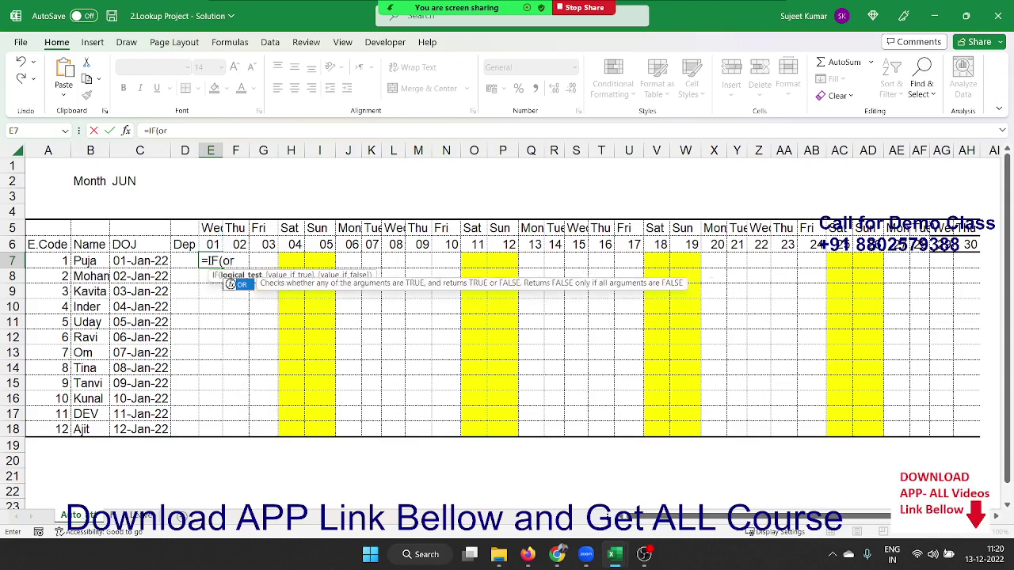
key(Tab)
Complete E7 as =IF(OR(E5="SAT",E5="Sun"),"W/o","P") and enter it
click(210, 228)
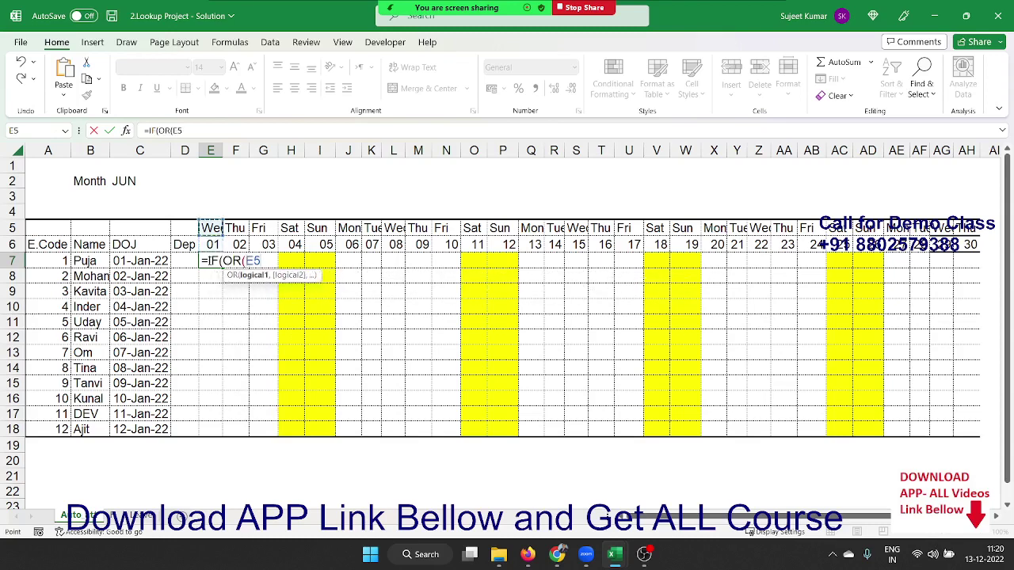
text(,"S)
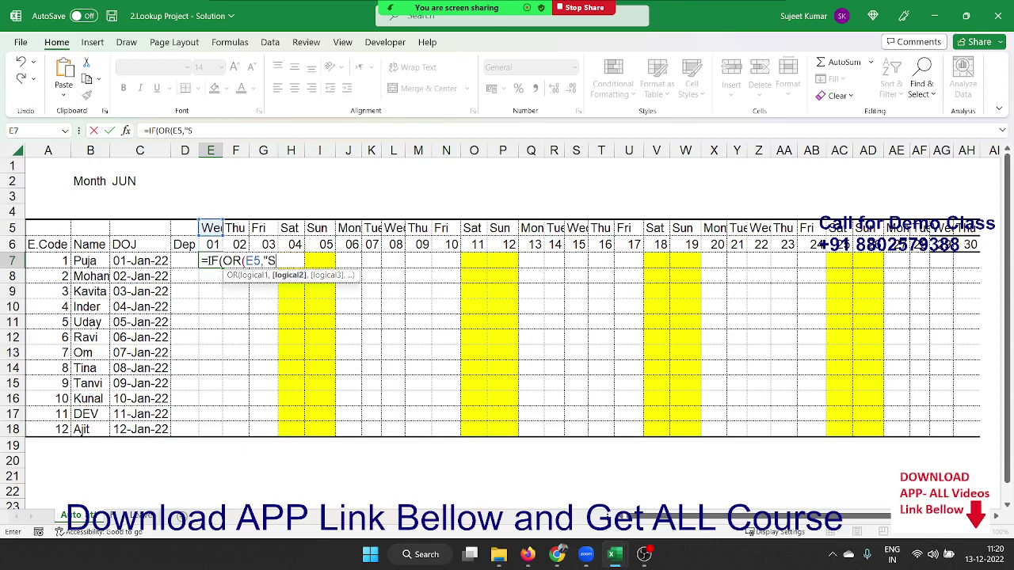
text(AT)
text(")
text(,)
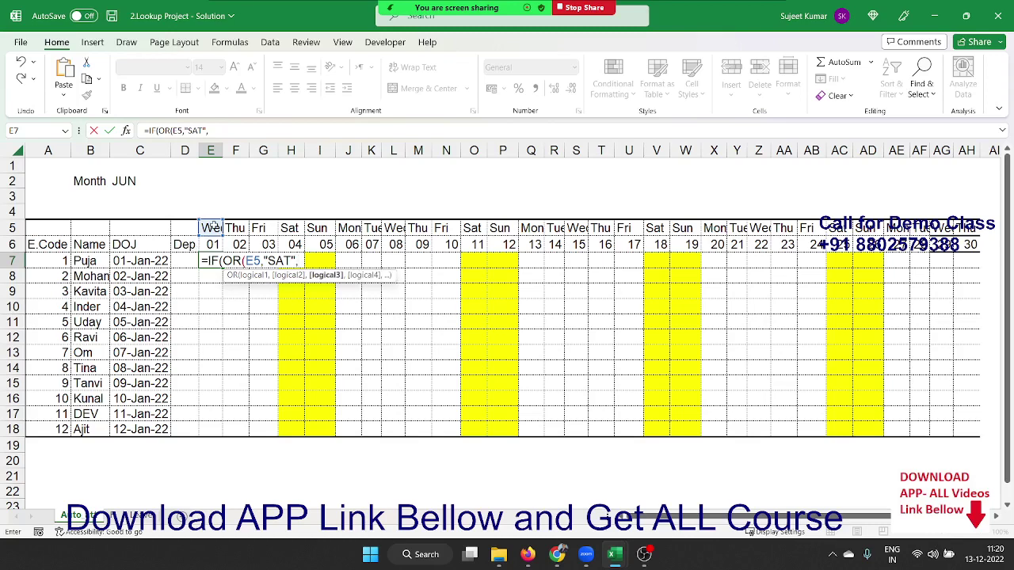
click(211, 227)
text(=")
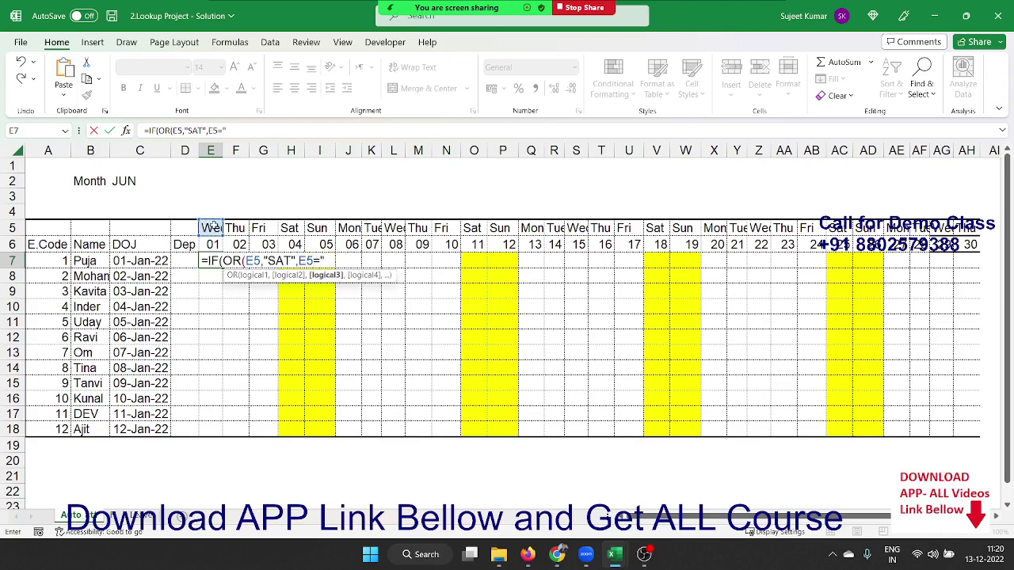
text(Su)
text(n"))
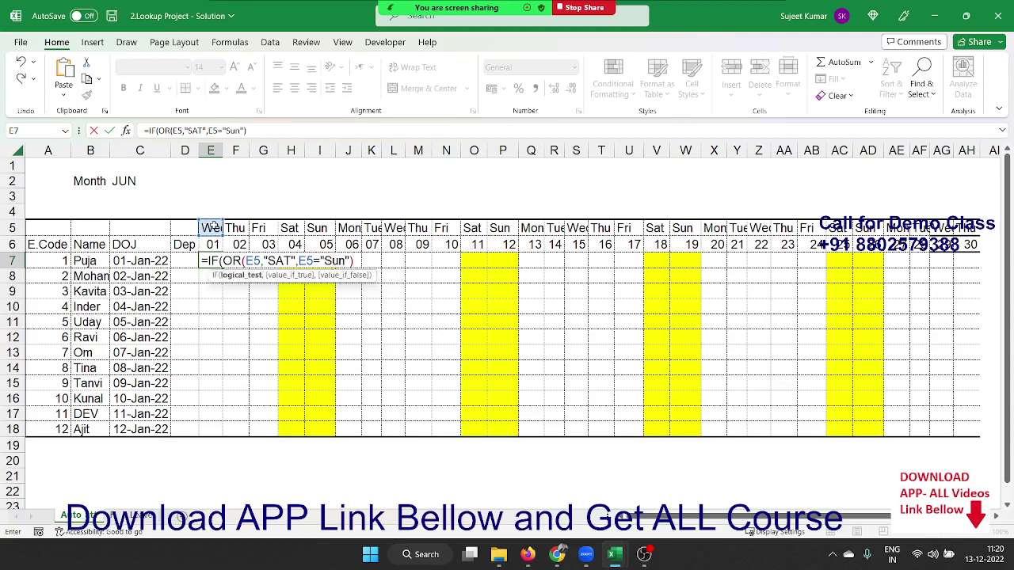
text(,")
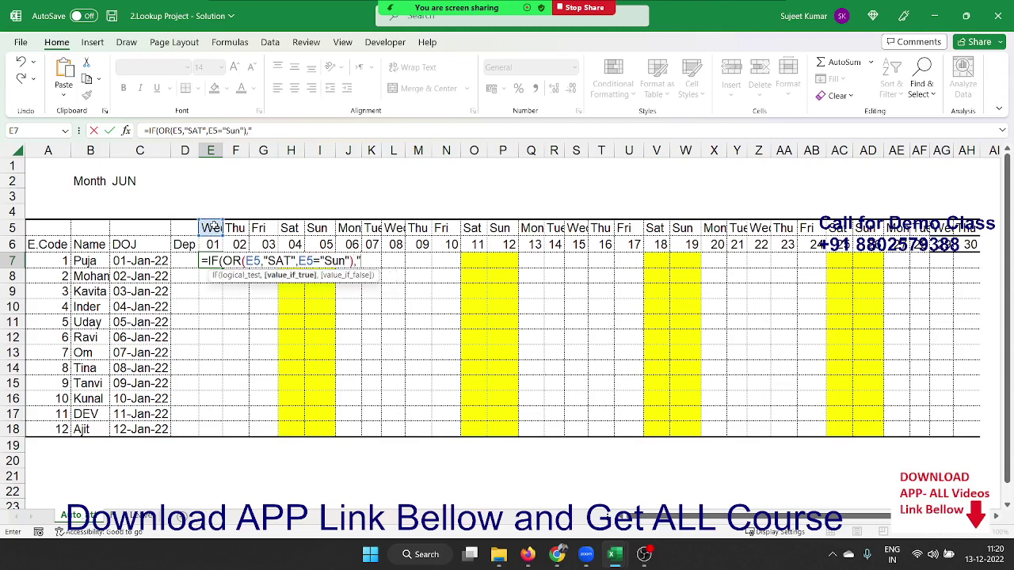
text(W/o")
text(,)
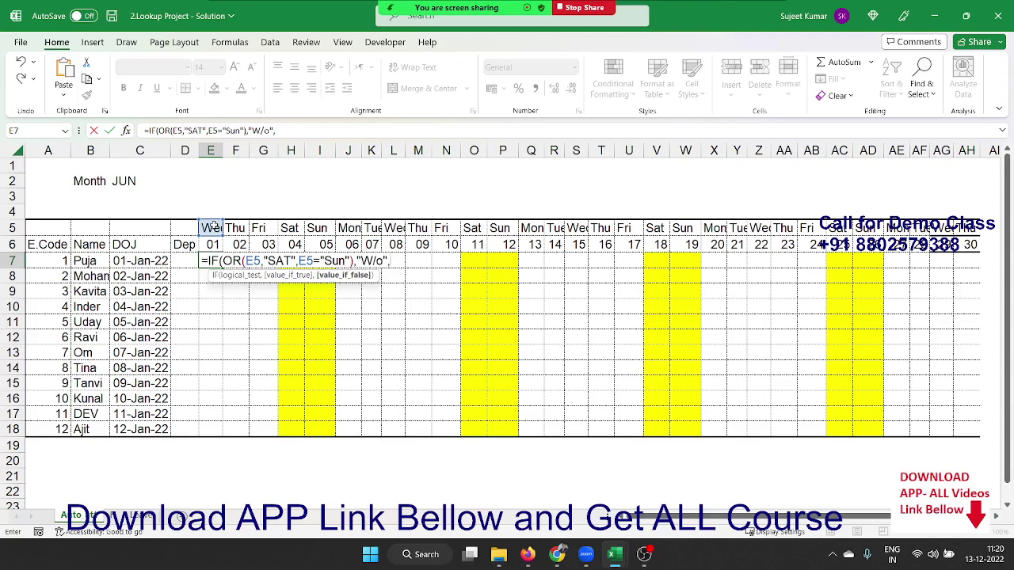
text("P")
text())
key(Return)
key(Up)
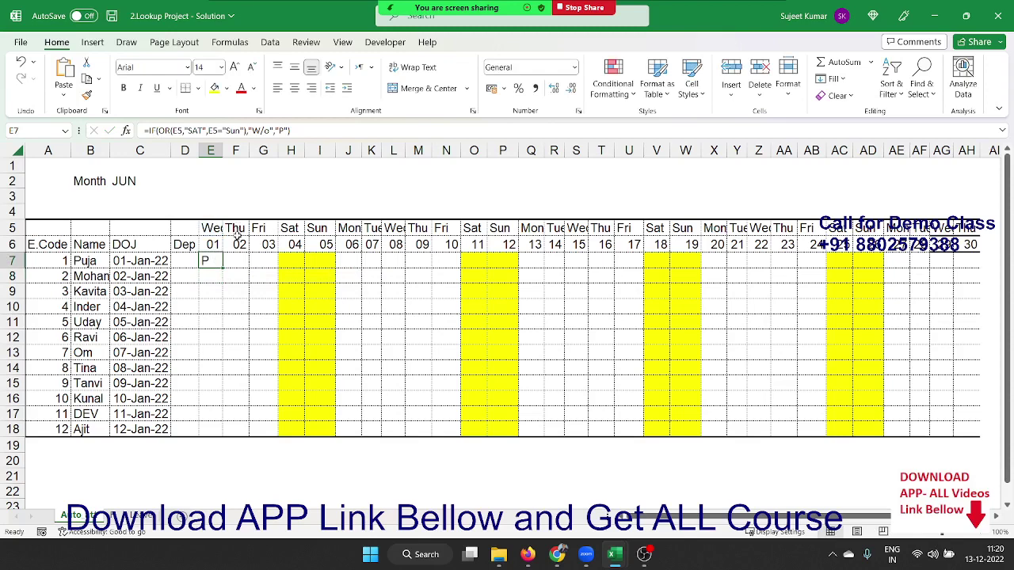
Reopen E7 and insert IF(COUNTIF( with column A of the Holiday sheet as its range
double_click(214, 258)
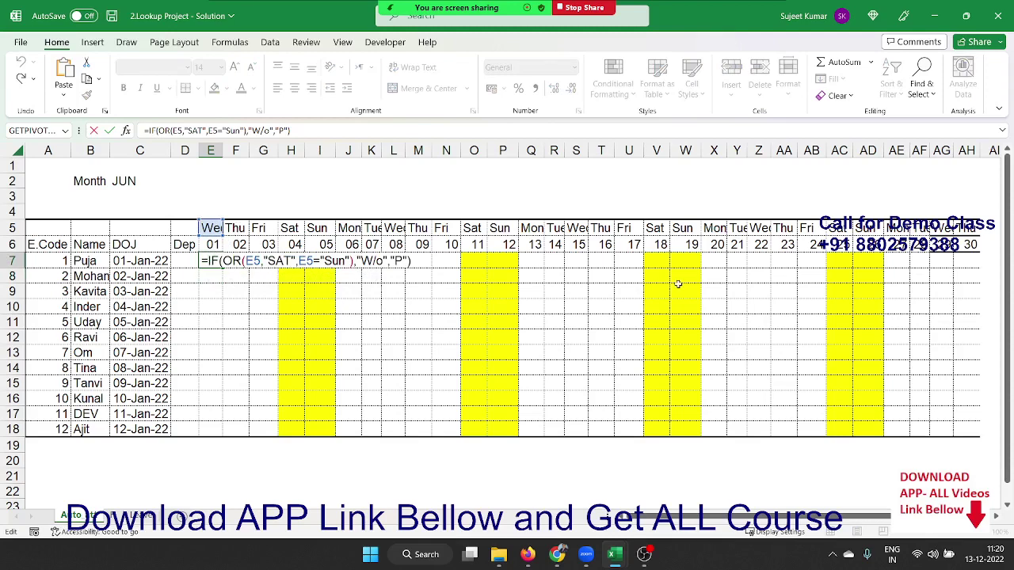
text(IF()
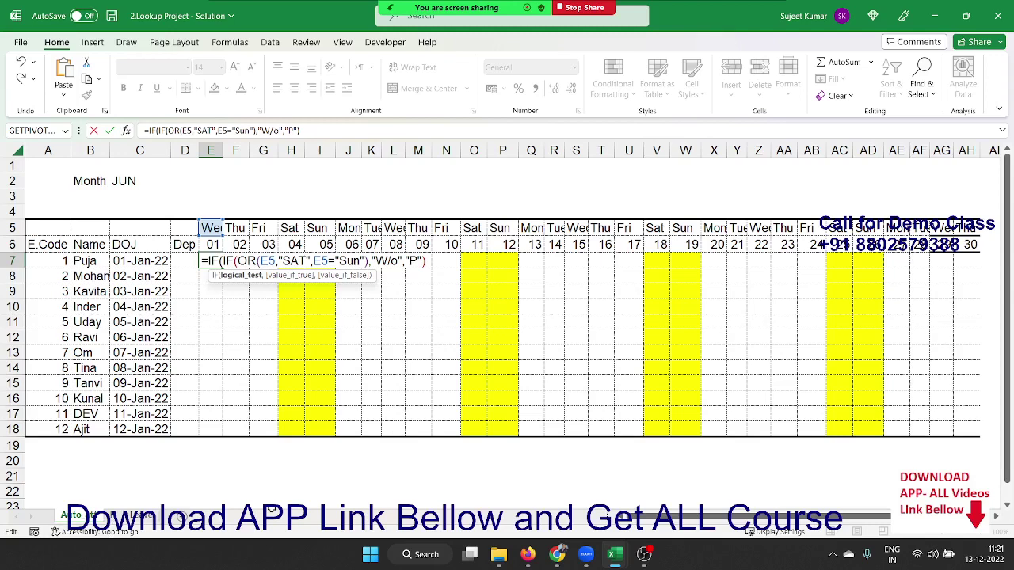
text(count)
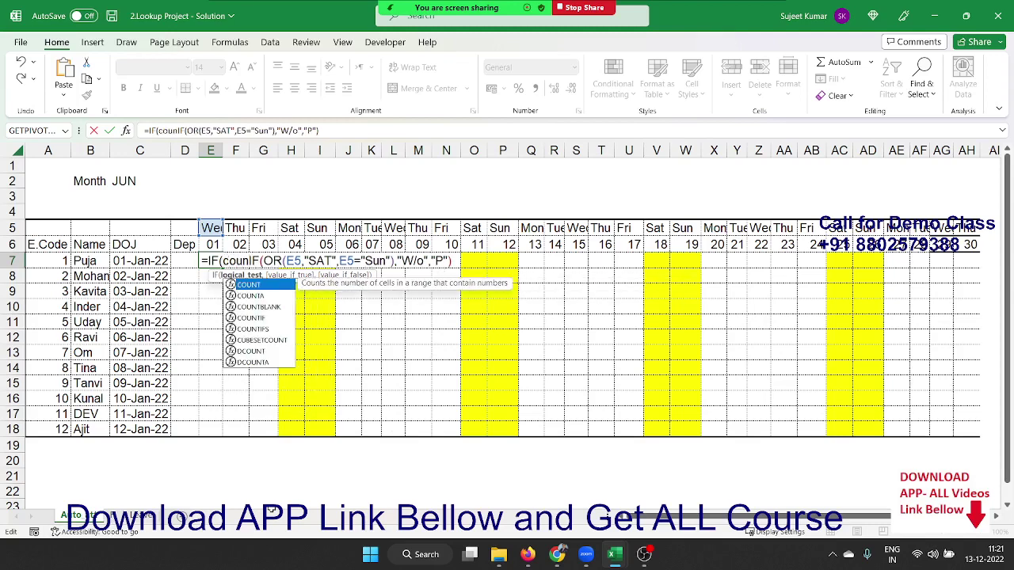
key(Down)
key(Down)
key(Down)
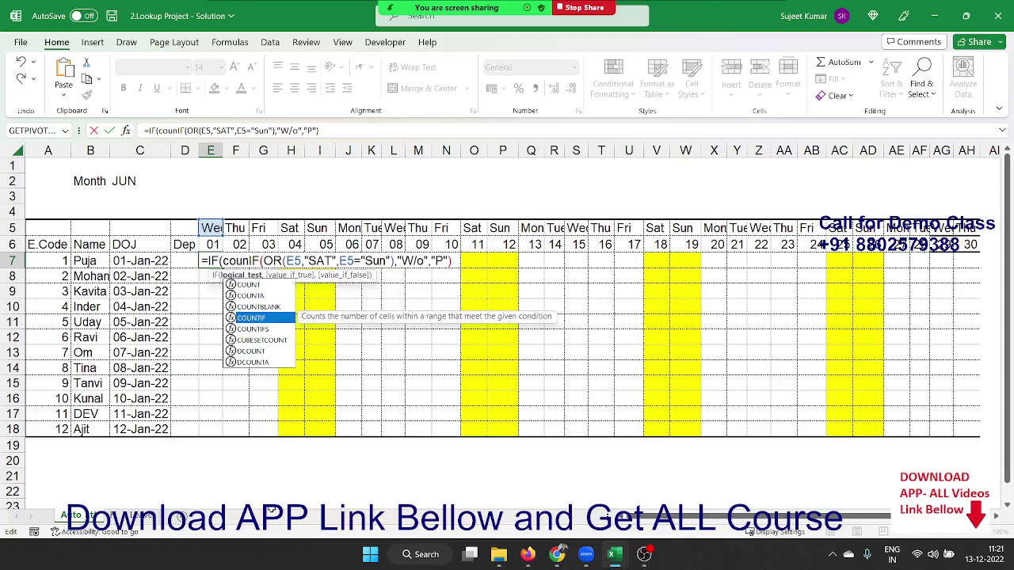
key(Tab)
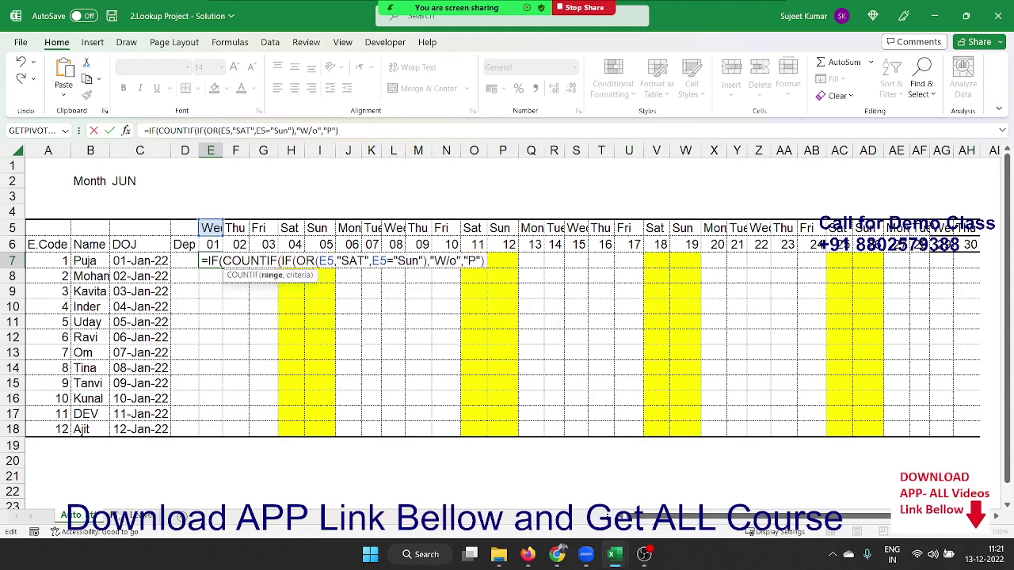
click(138, 516)
click(55, 151)
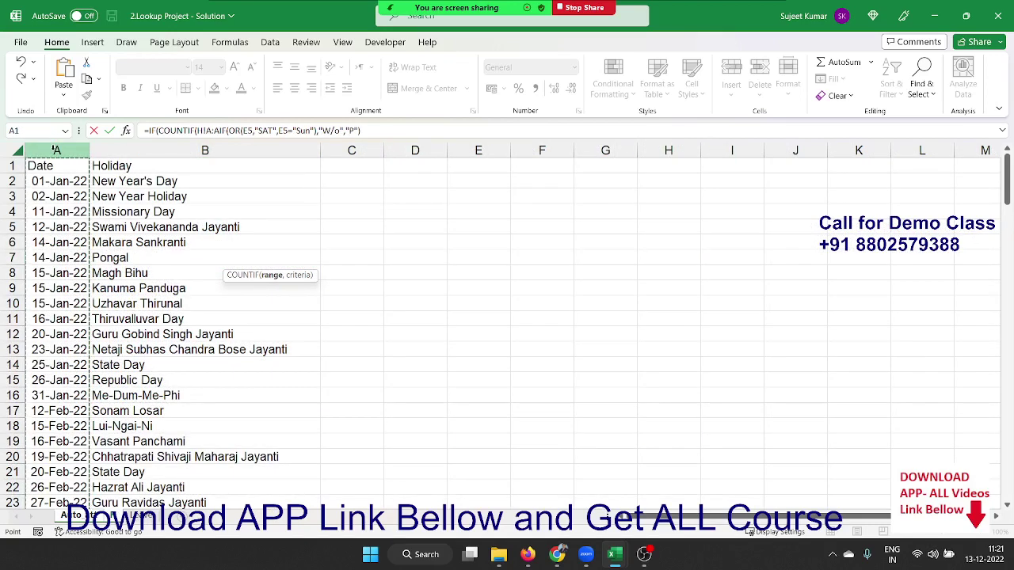
Use Auto_att!E6 as the COUNTIF criteria and return "H" when the count is >=1
text(,)
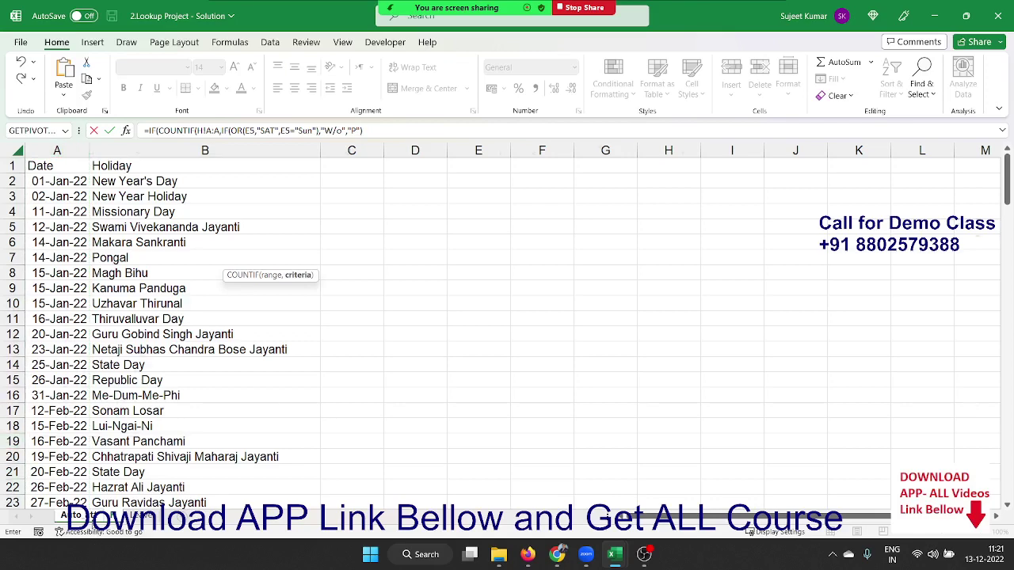
click(72, 516)
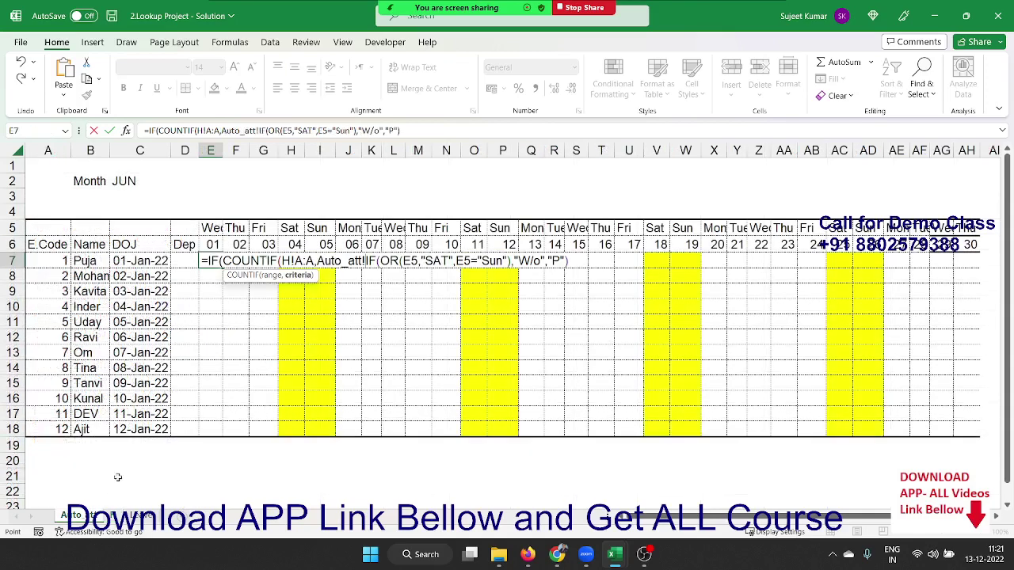
click(214, 245)
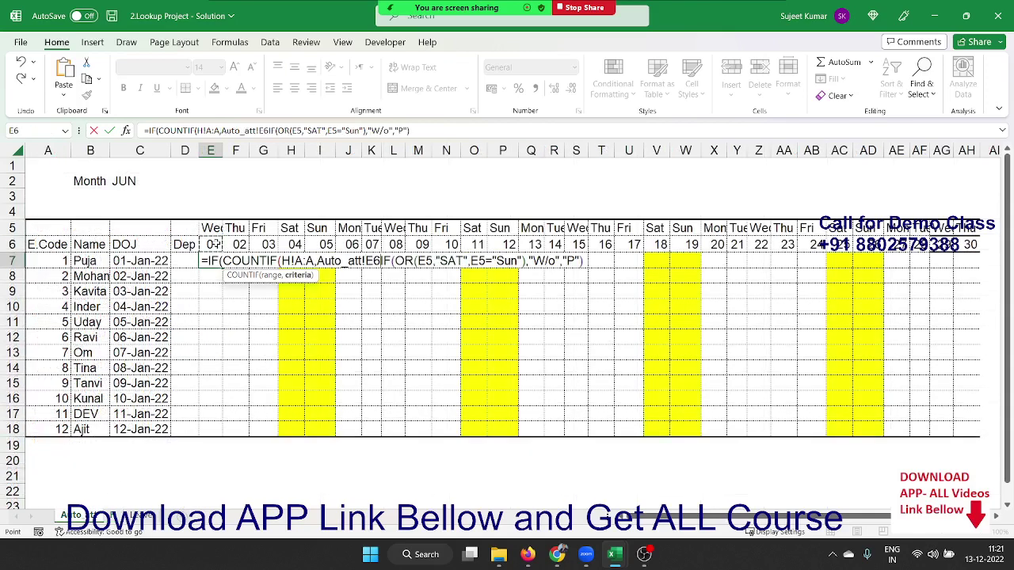
text()>)
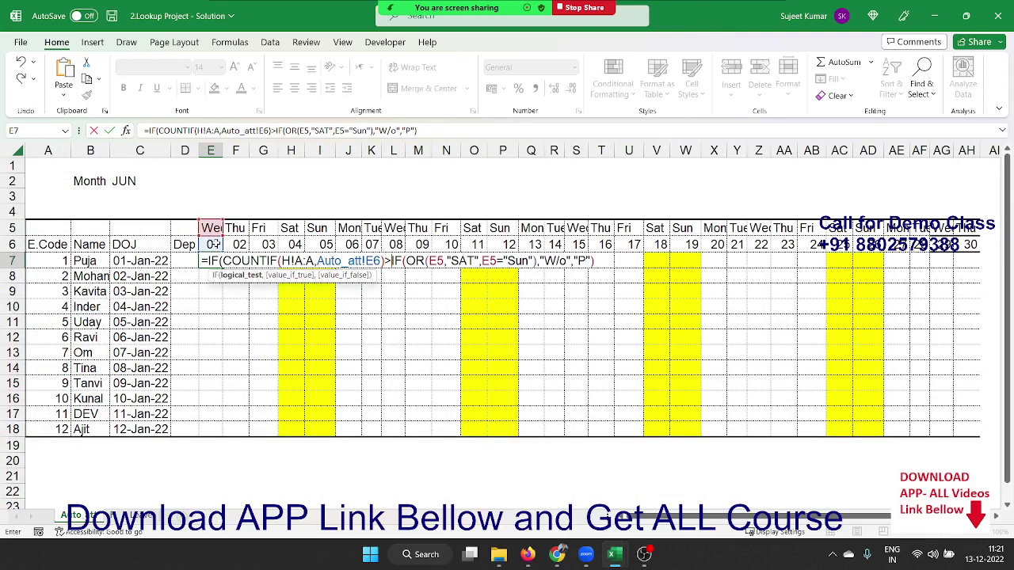
text(=1,")
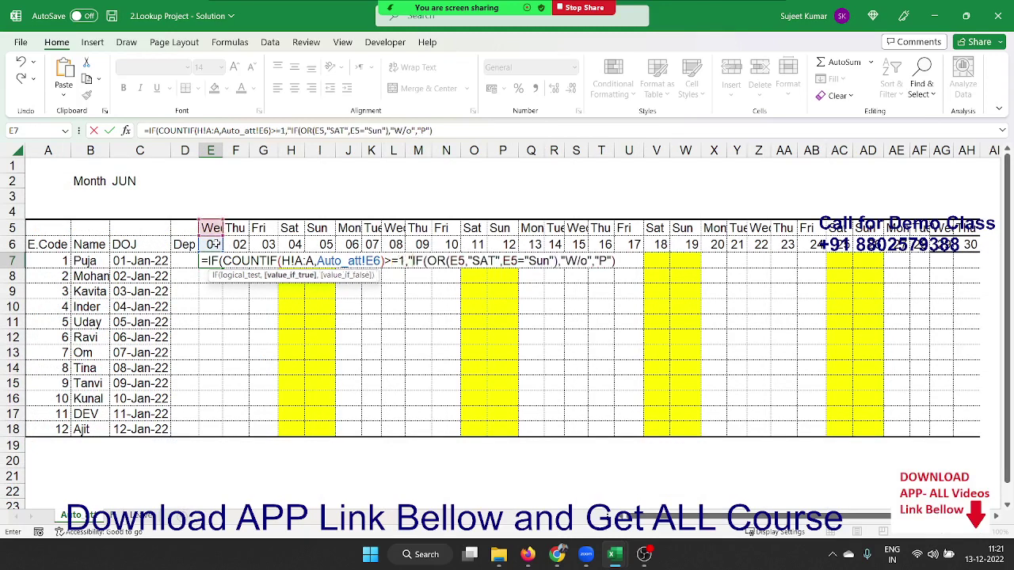
text(H")
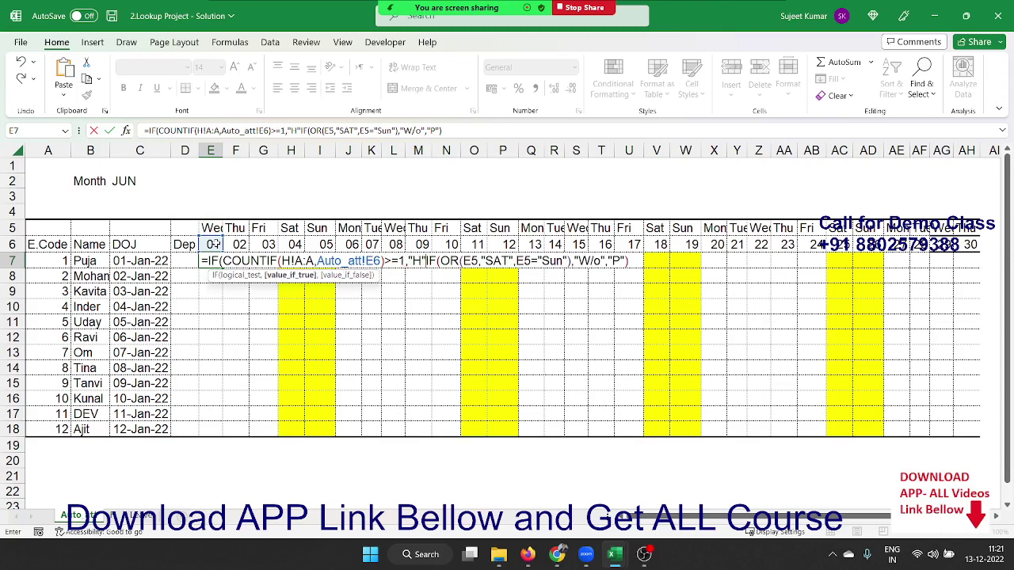
text(,)
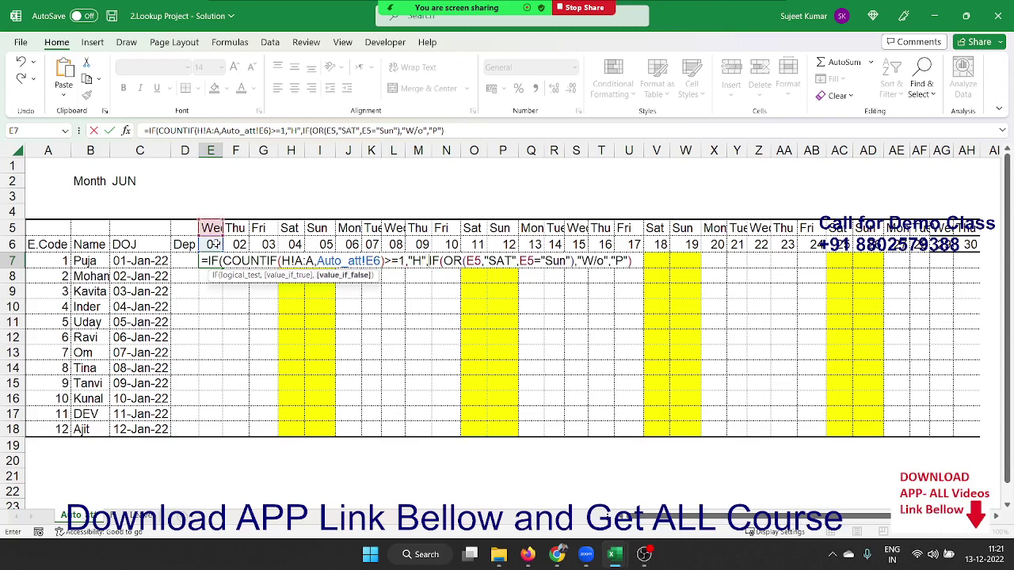
key(Return)
key(Return)
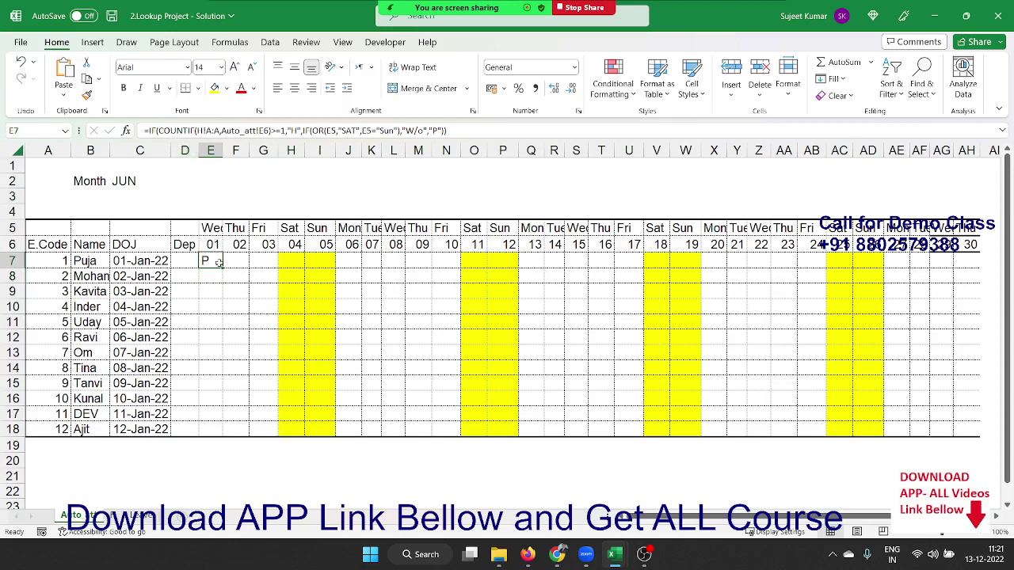
double_click(220, 263)
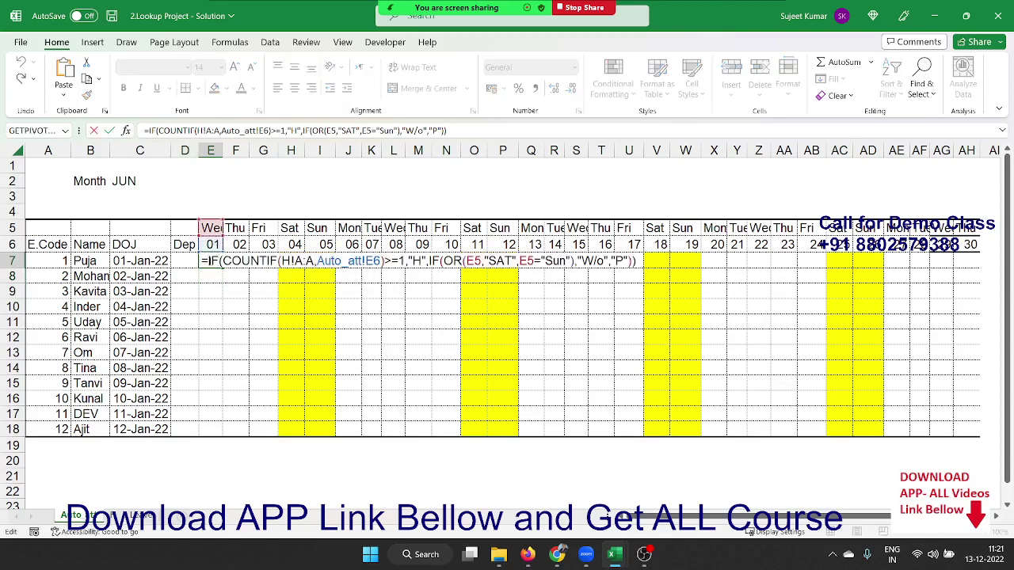
Prefix E7's formula with IF(OR(E6>TODAY(),E6=" "),"", to blank future or empty dates
text(IF()
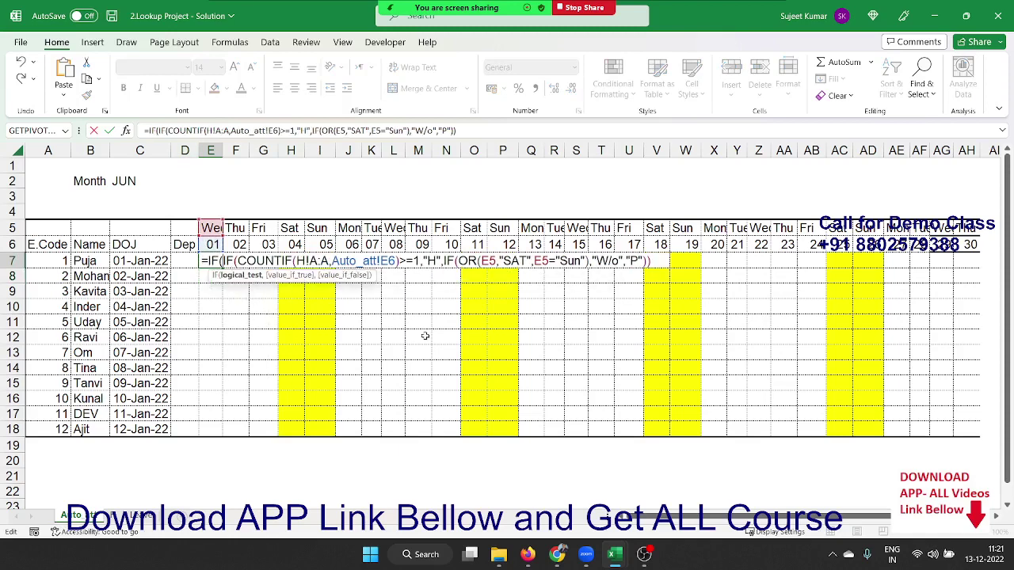
click(212, 245)
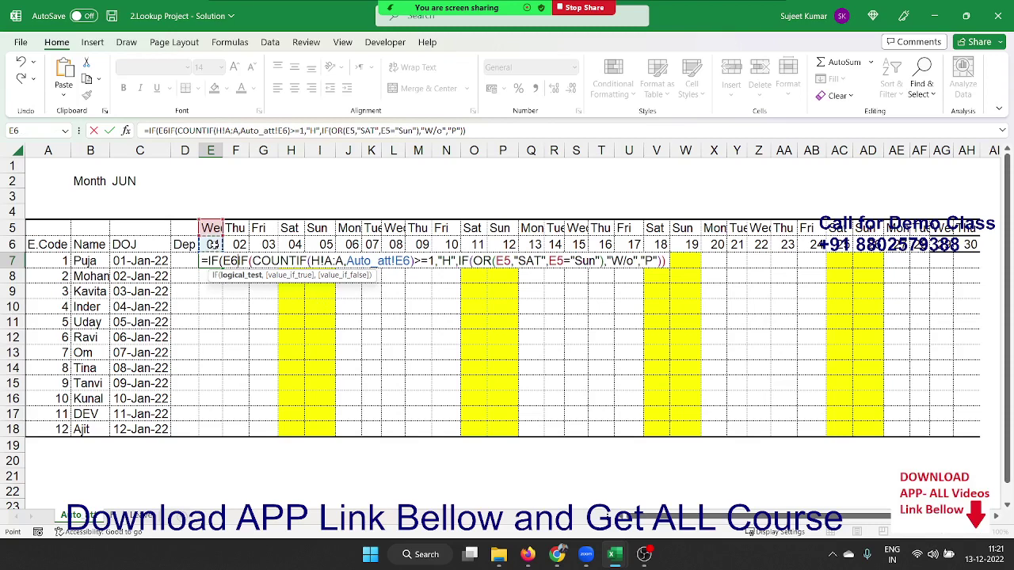
key(BackSpace)
key(BackSpace)
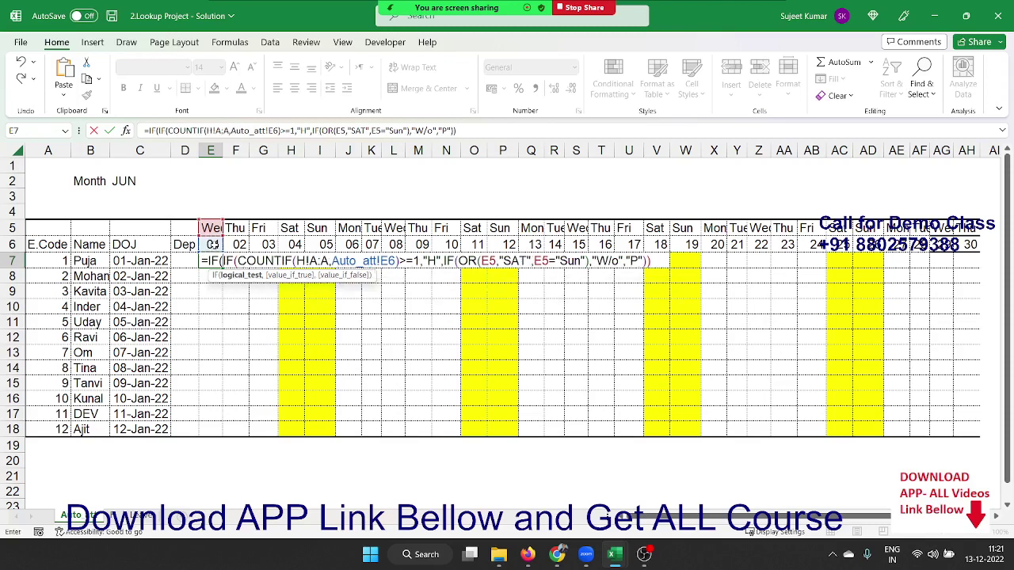
text(OR()
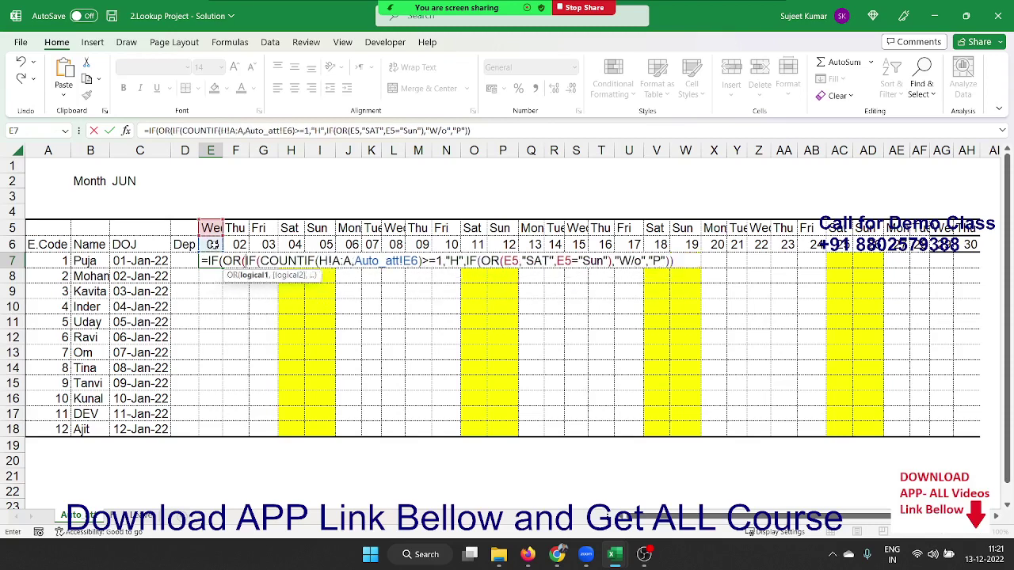
click(212, 245)
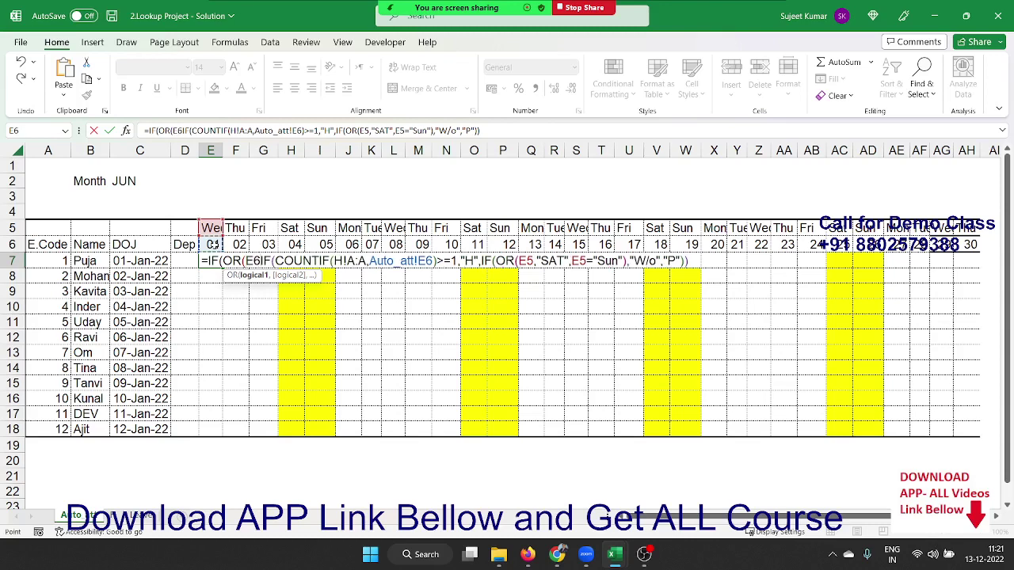
text(>Tod)
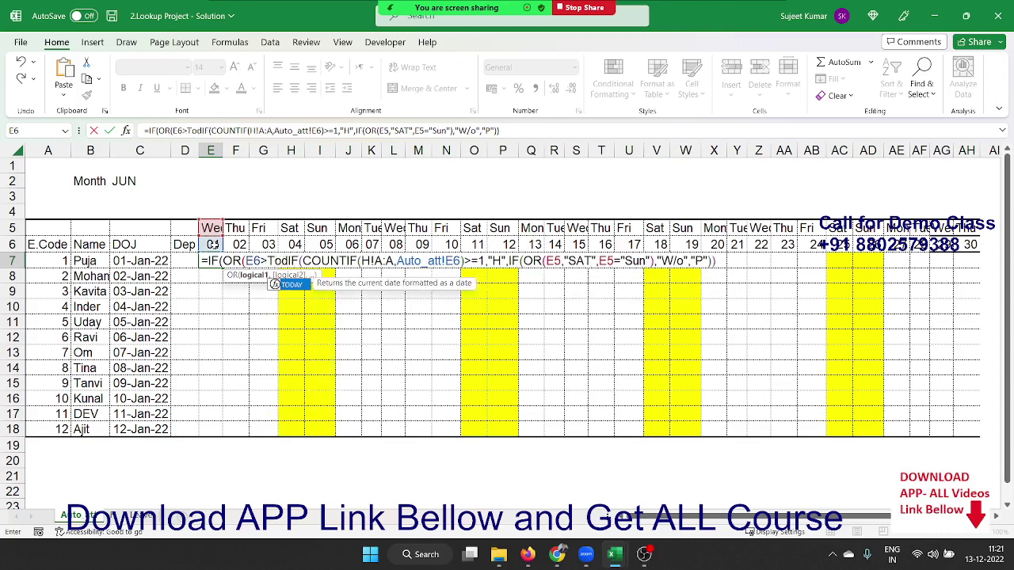
text(ay)
key(Tab)
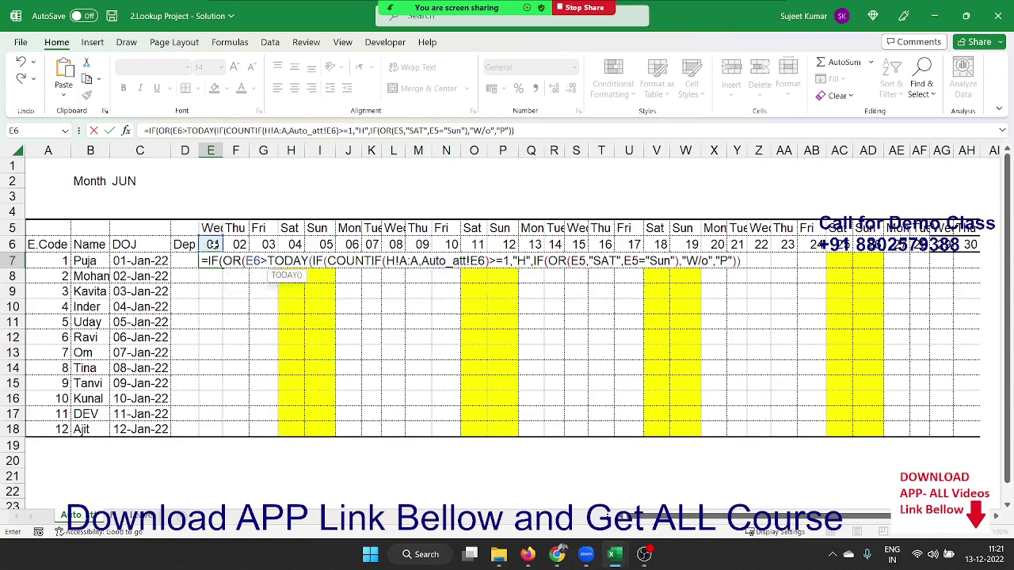
text())
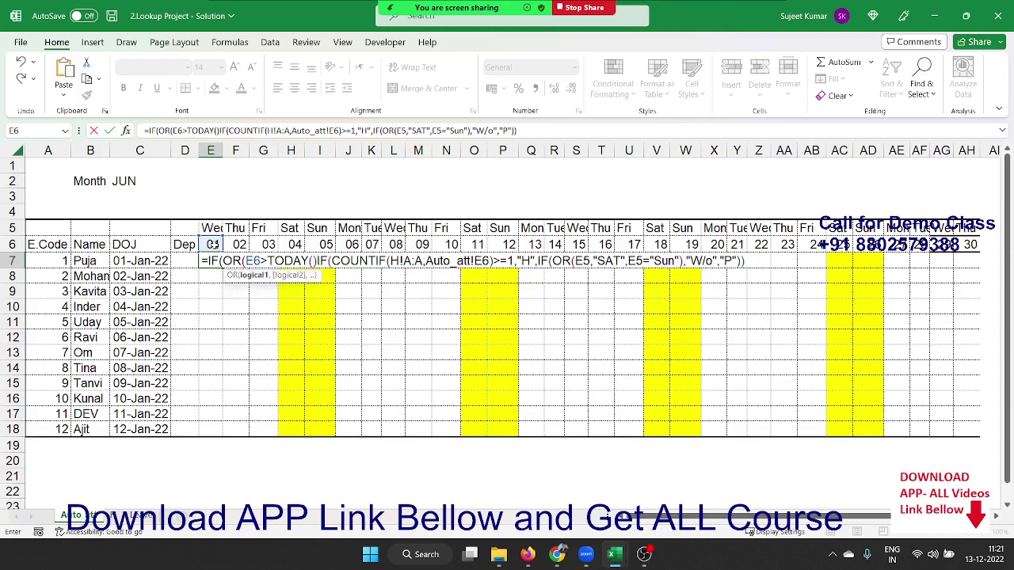
text(,)
click(213, 246)
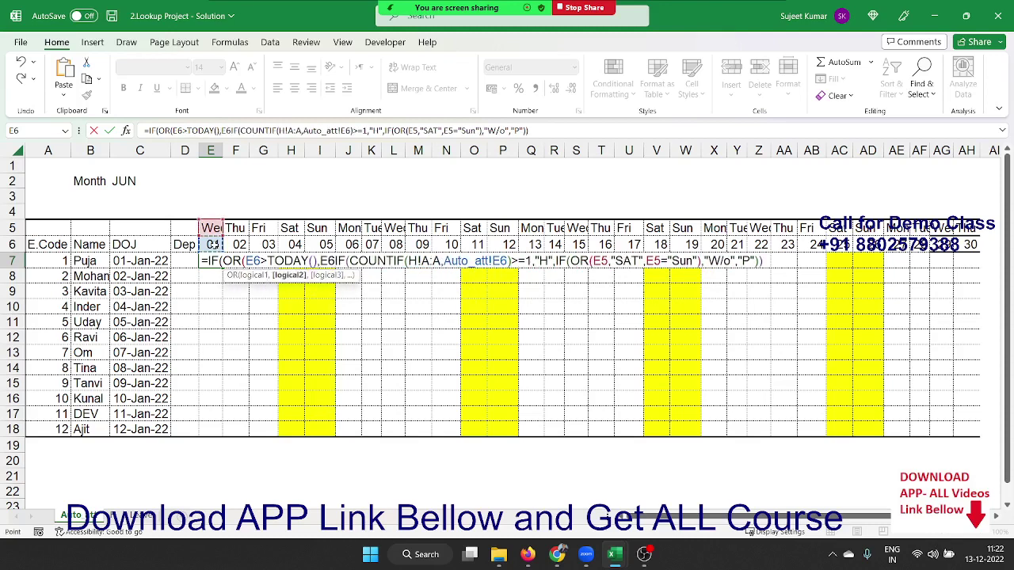
text(=" ")
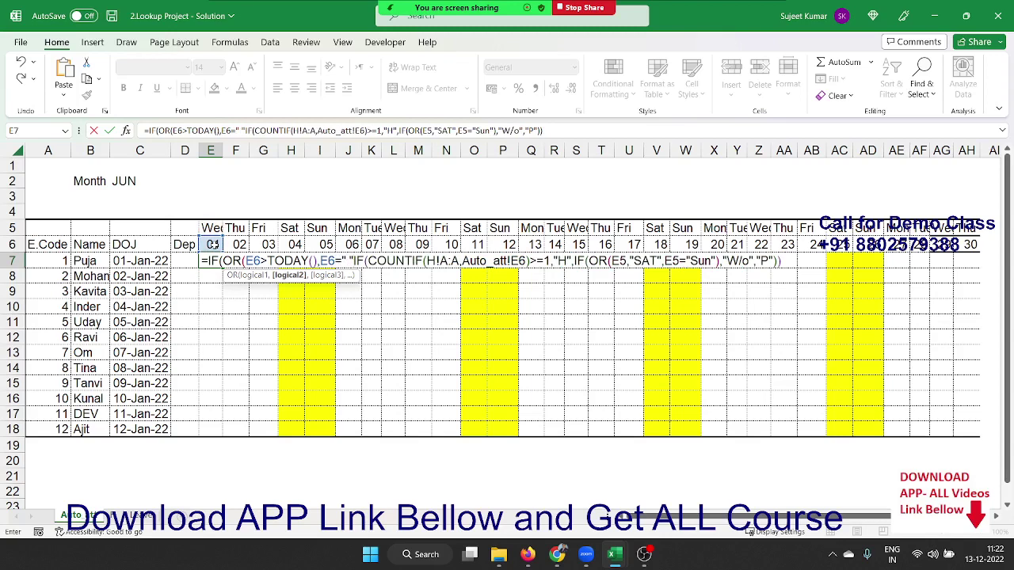
text(,)
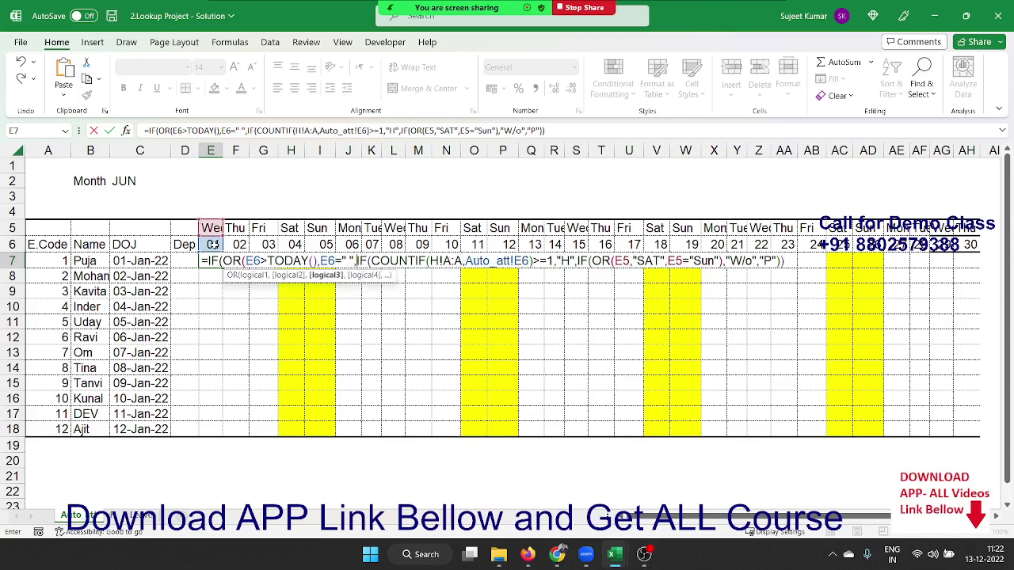
text("",)
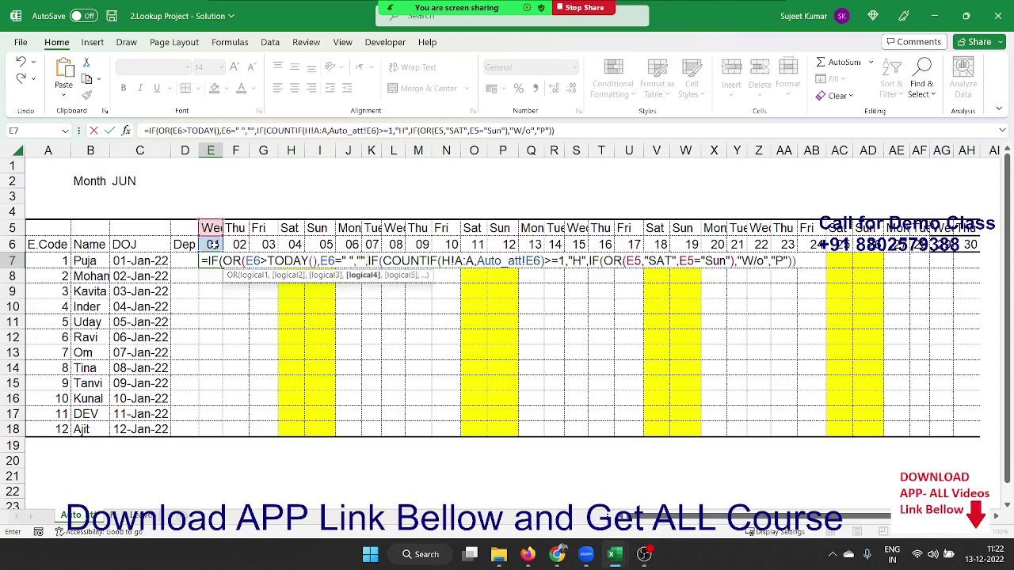
key(Return)
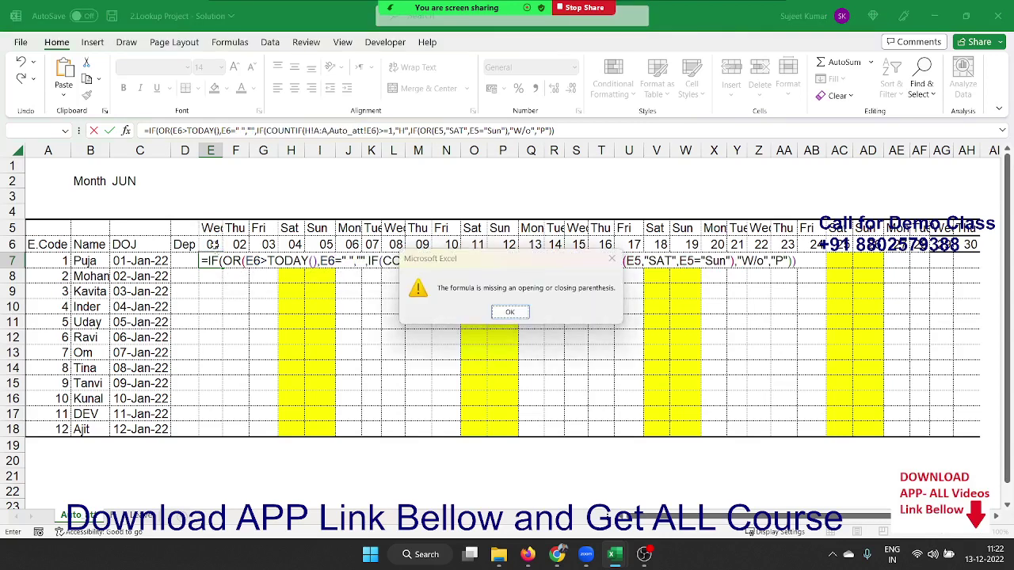
Dismiss the warning, add the missing ) after E6=" ", and enter the formula showing P
key(Return)
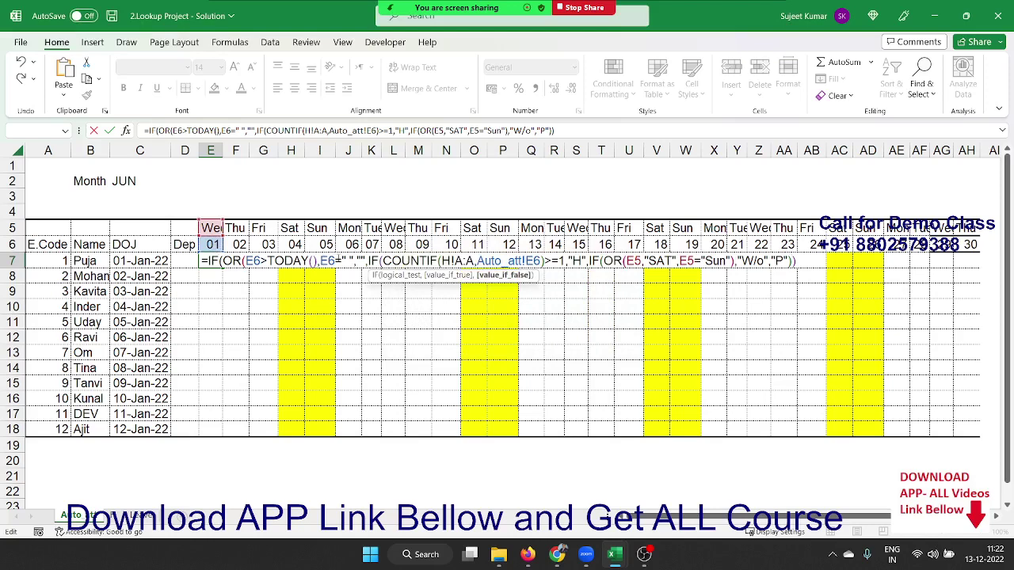
click(337, 260)
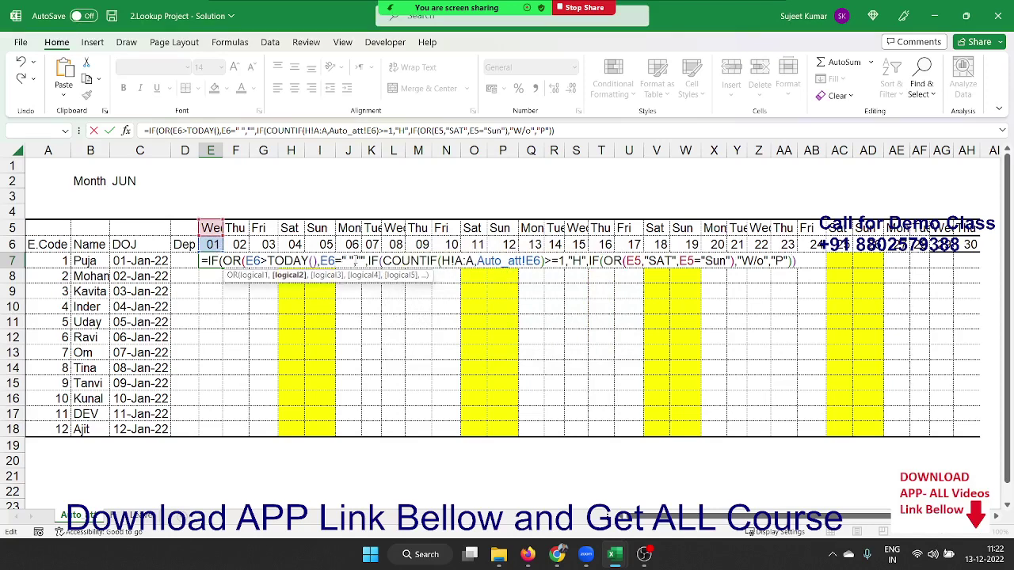
text())
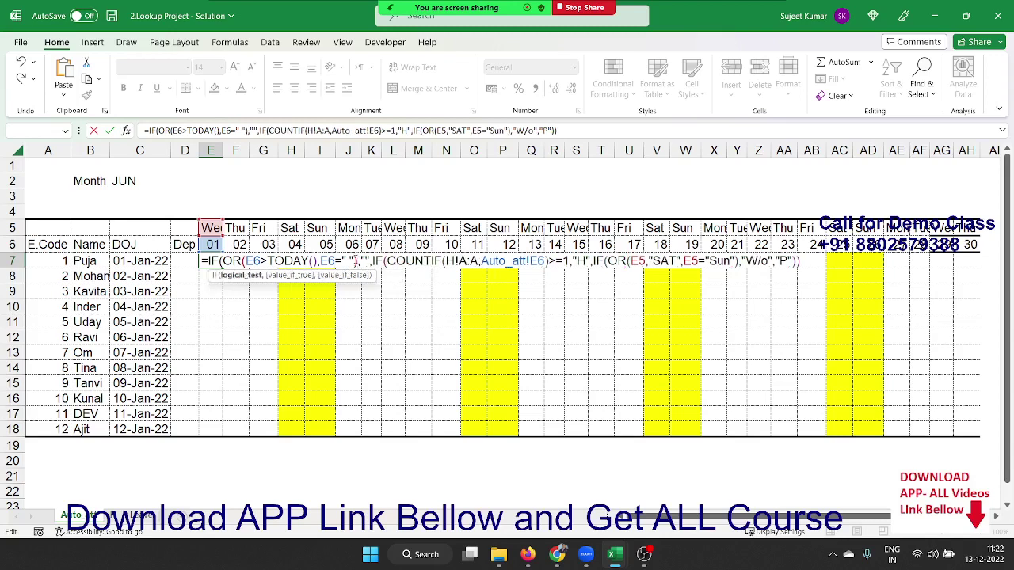
key(Return)
key(Return)
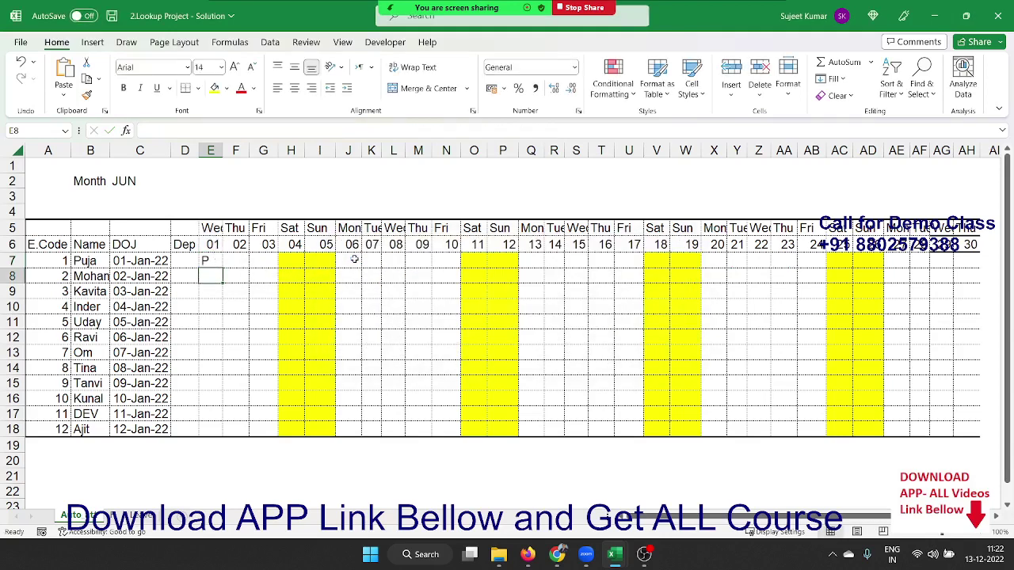
Insert IF(VLOOKUP( in E7 with lookup value A7&"-"&E6
double_click(205, 260)
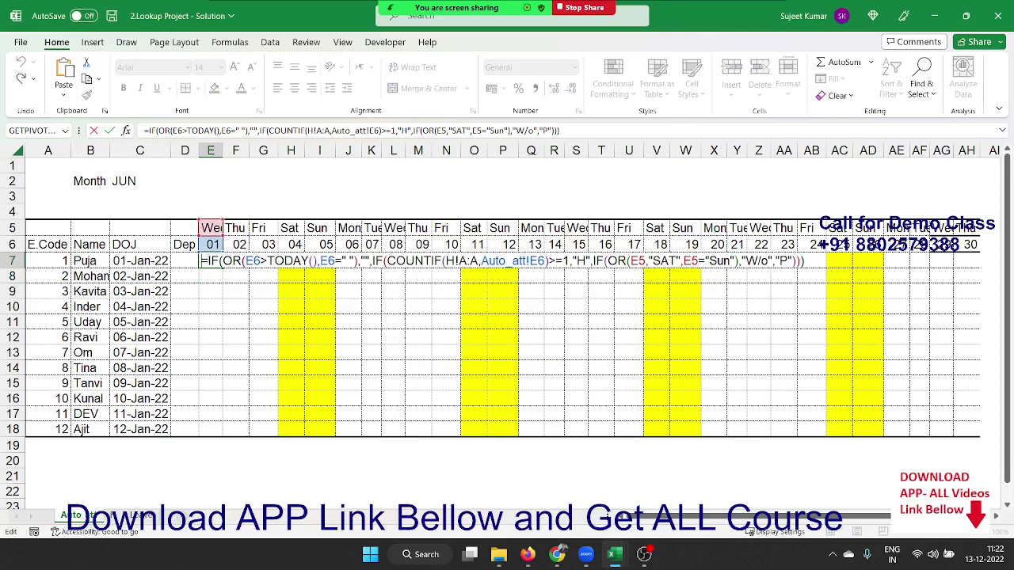
text(IF)
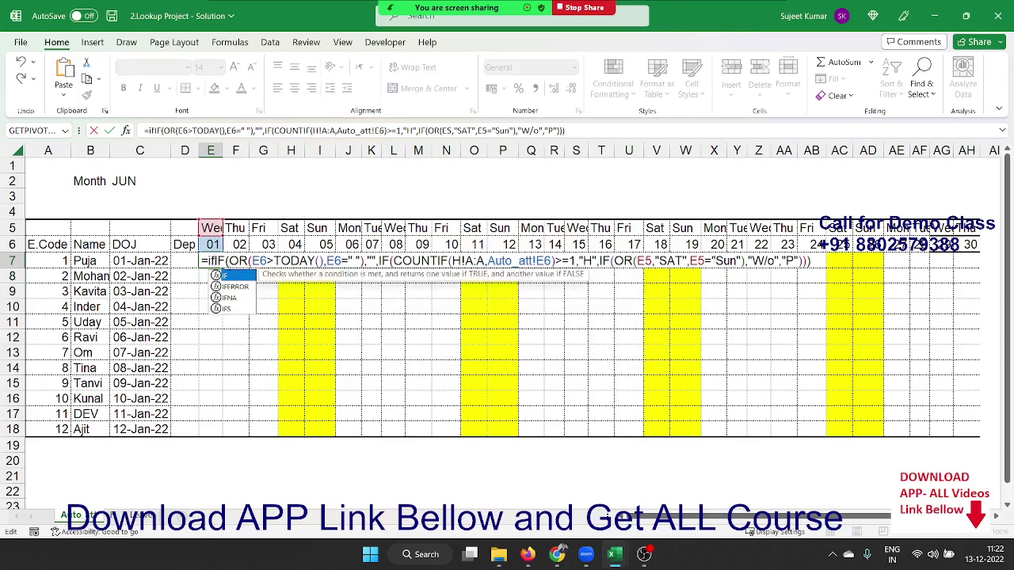
text((VL)
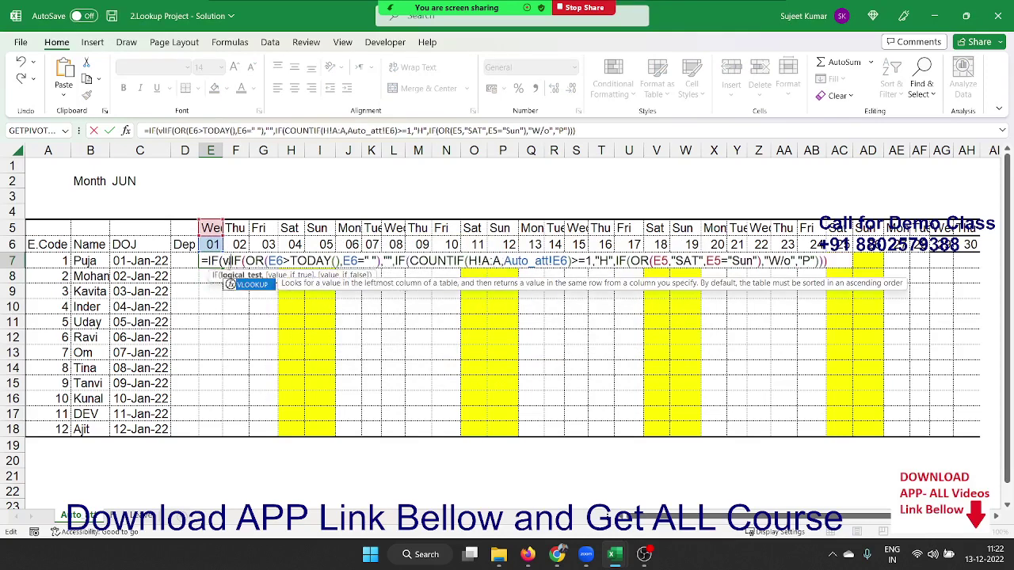
key(Tab)
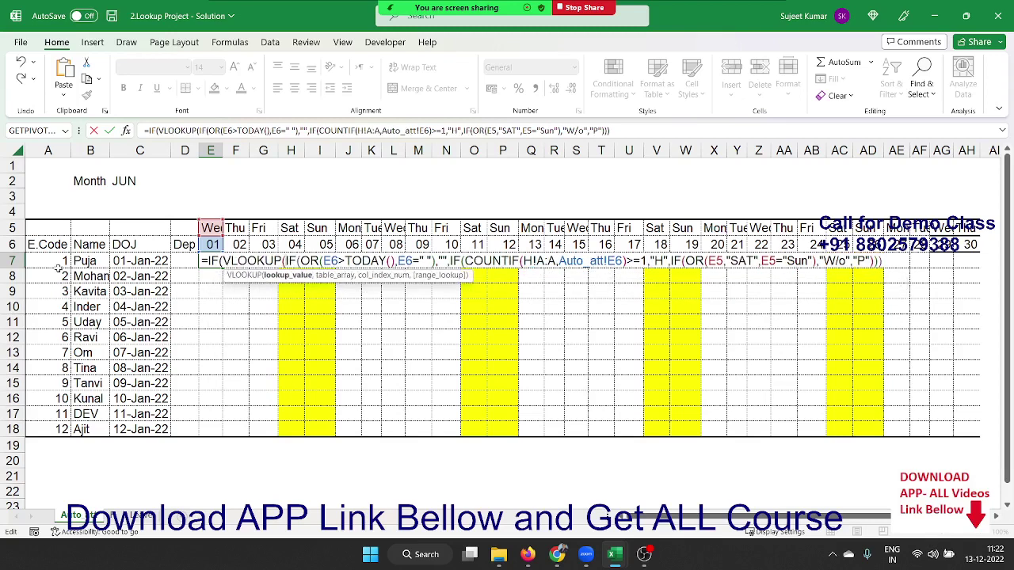
click(56, 262)
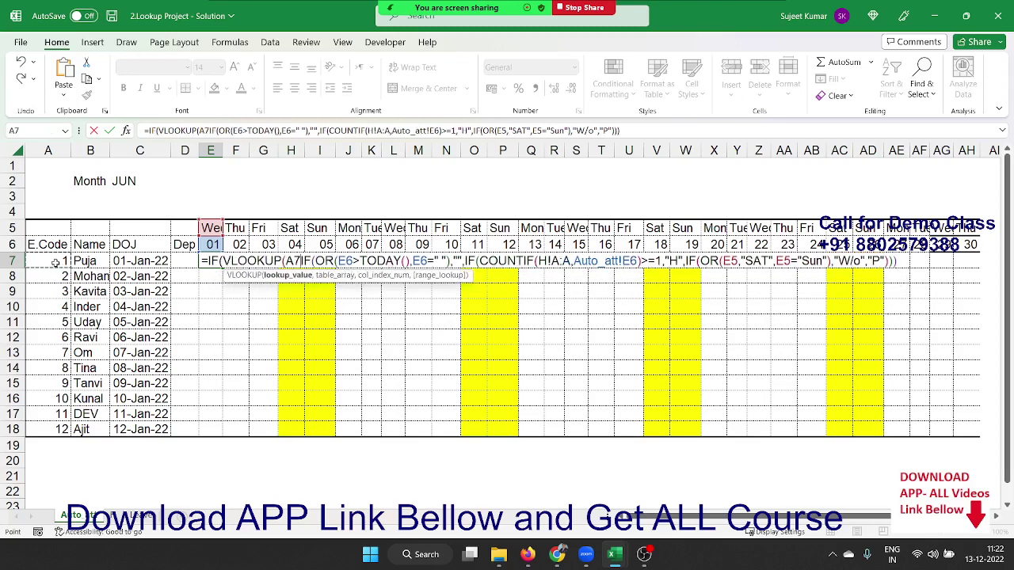
text(&"-")
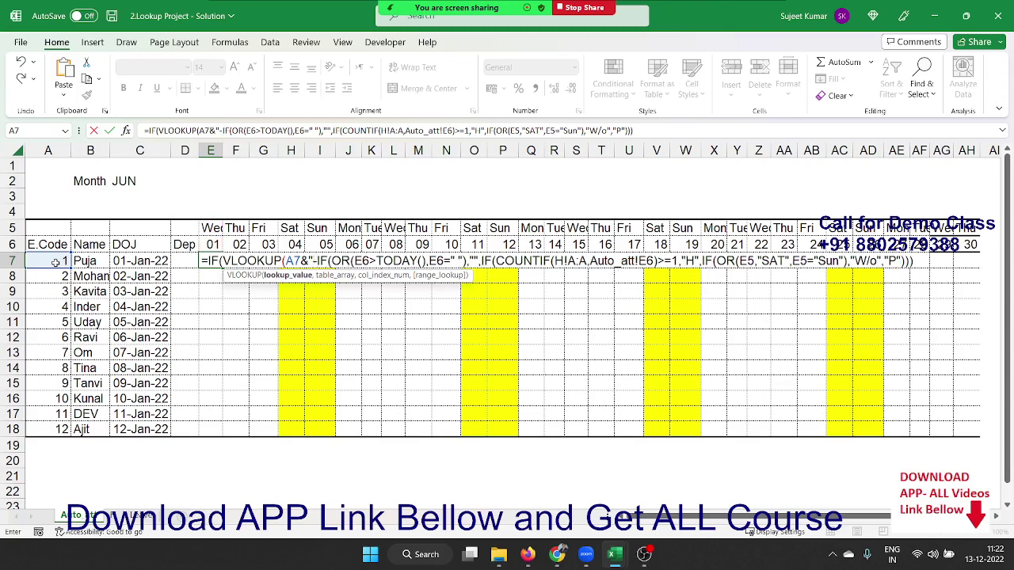
text(&)
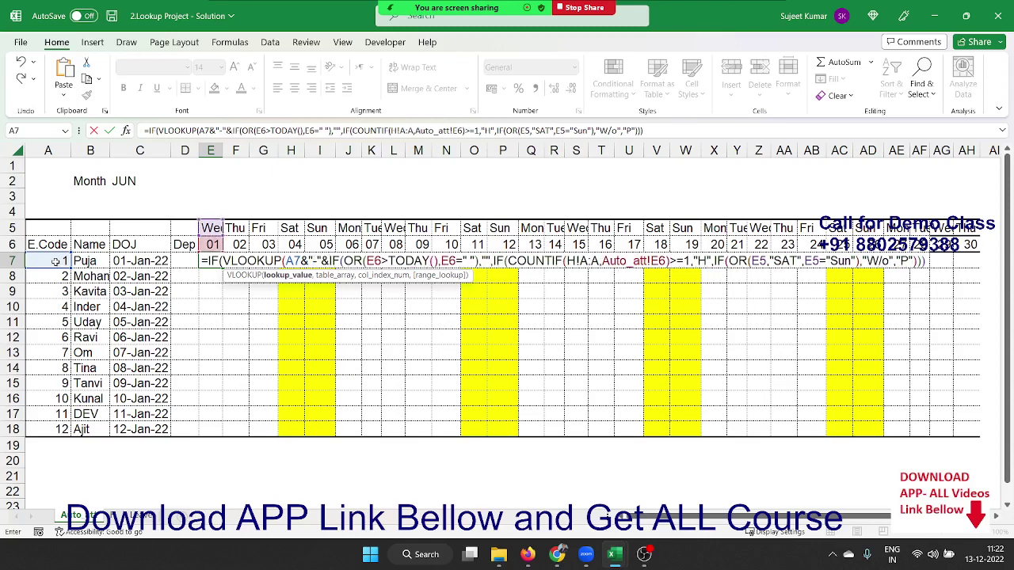
click(204, 243)
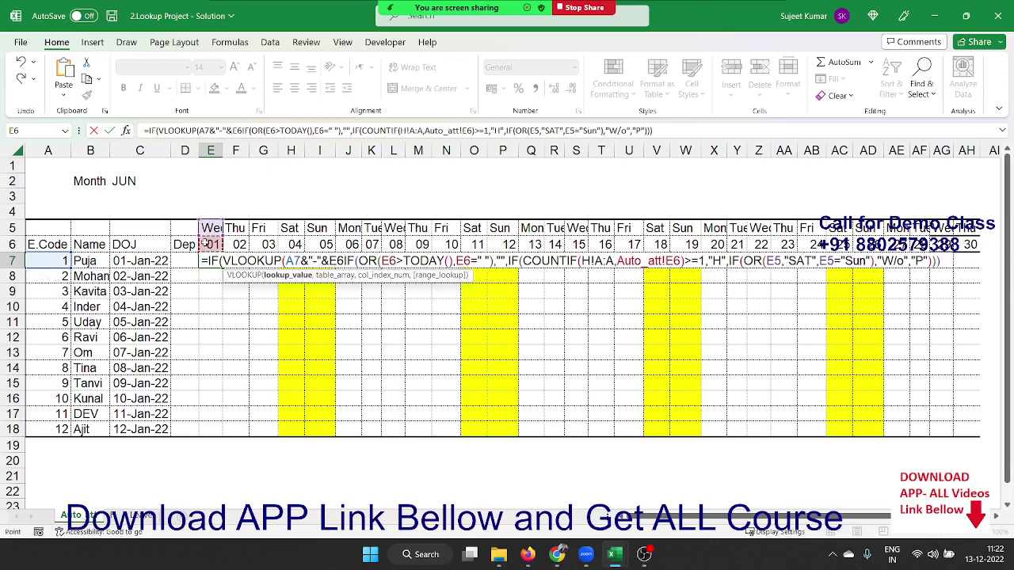
text(,)
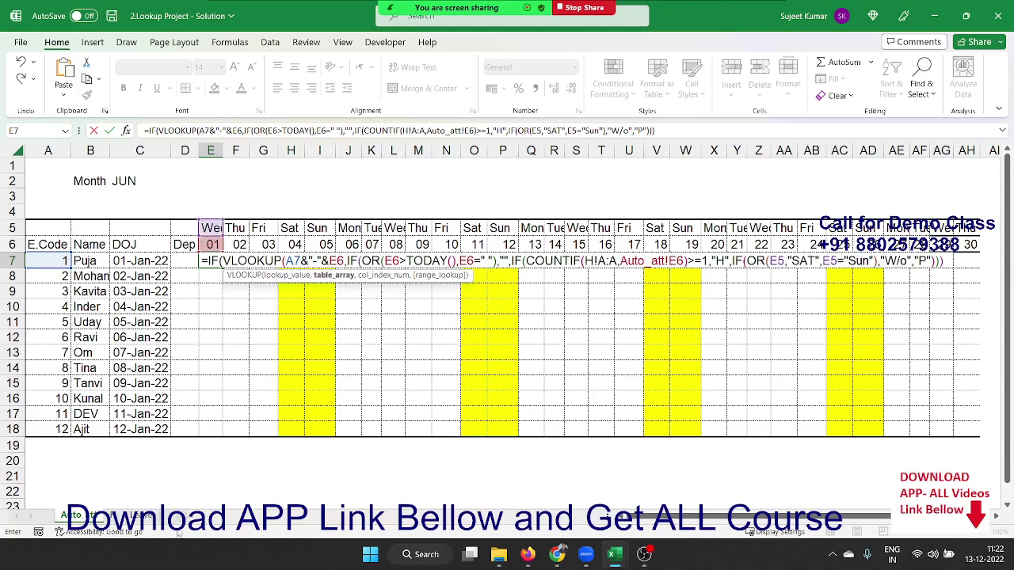
click(156, 516)
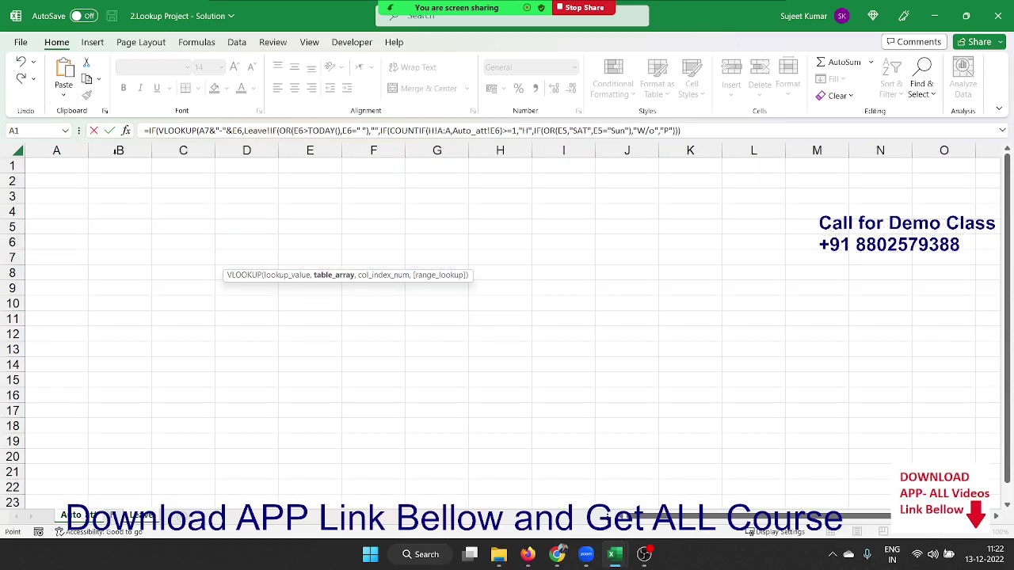
Use Leave columns A:E as the VLOOKUP table, returning column 5 with exact match (,5,0)
drag(80, 150, 210, 151)
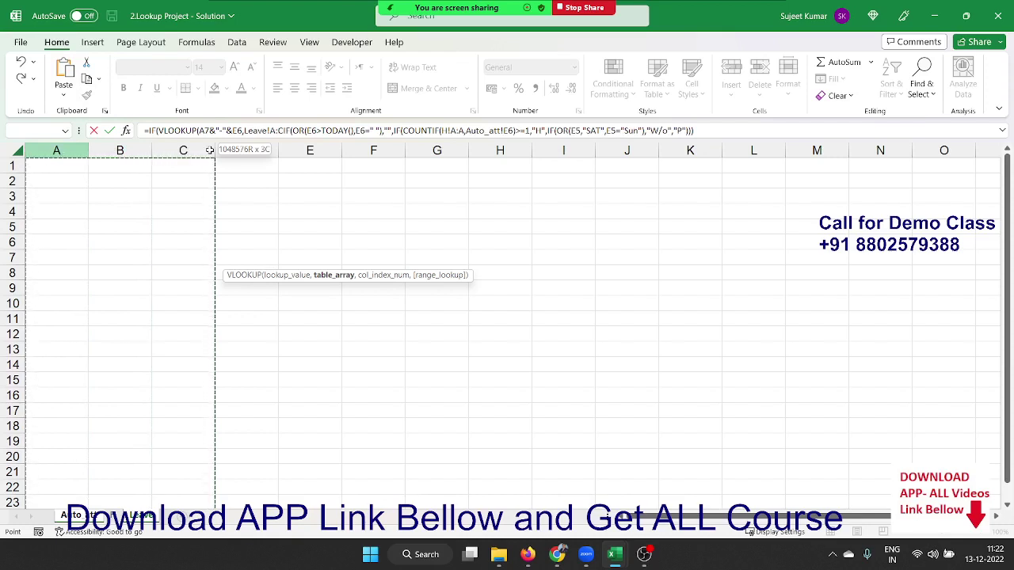
drag(211, 150, 281, 155)
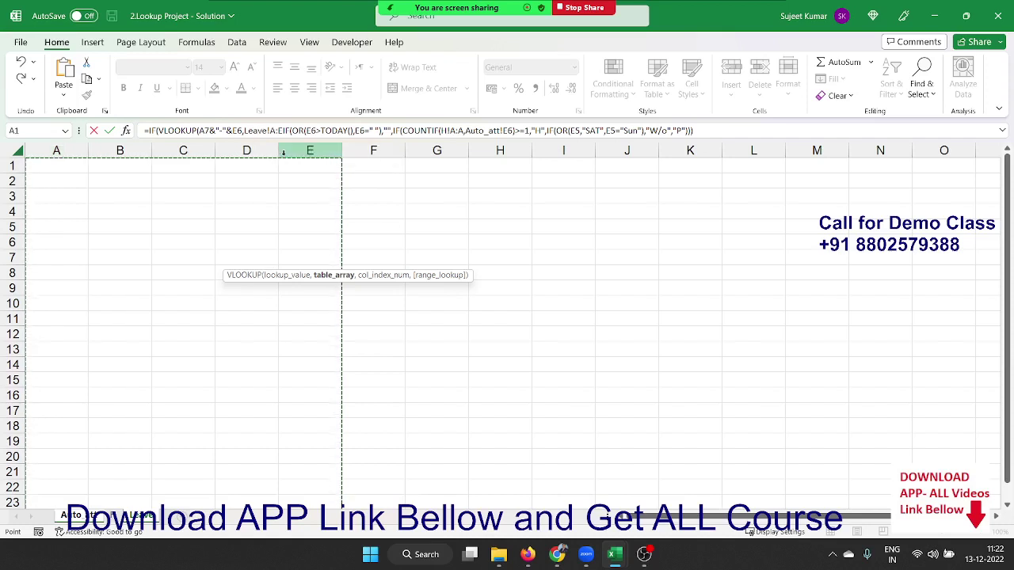
text(,5,0)
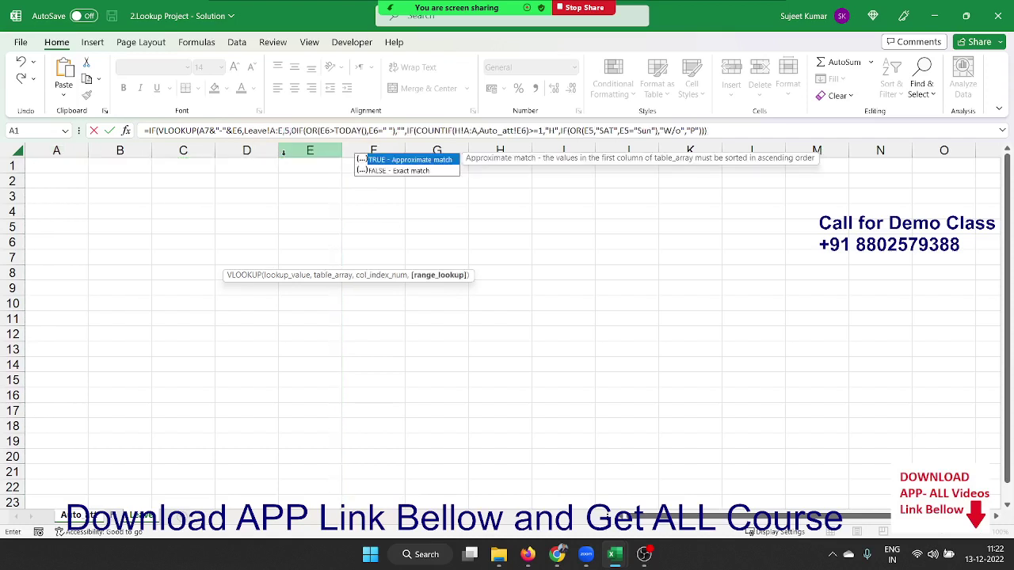
text(),)
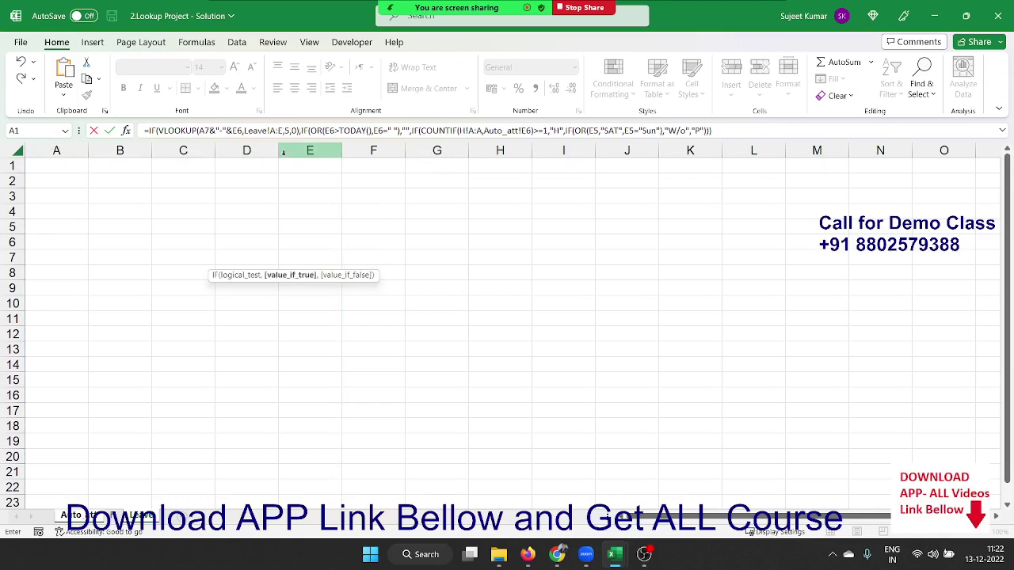
Enter the formula, then replace the leading IF with IFERROR so E7 shows P instead of #N/A
key(Return)
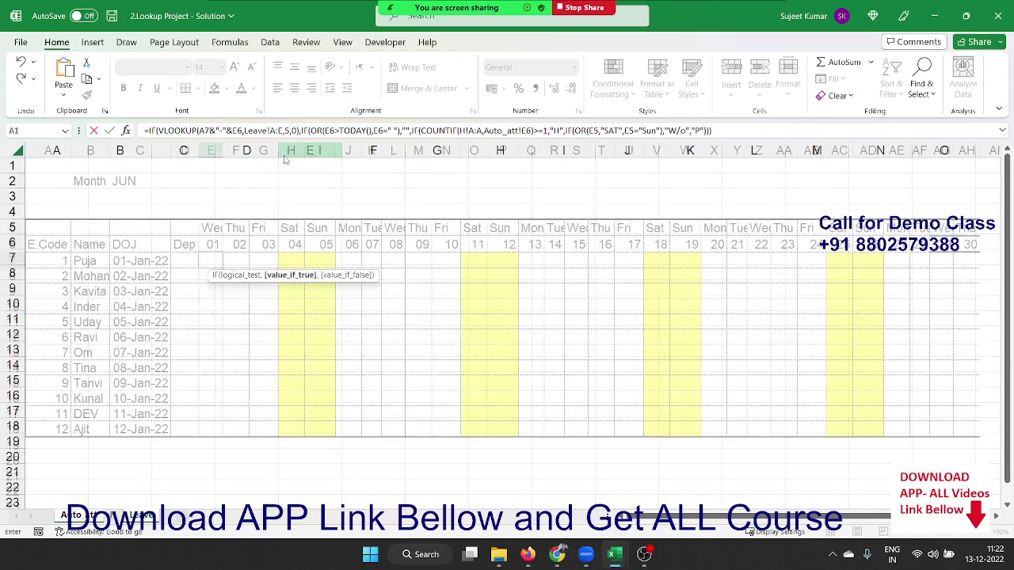
key(Up)
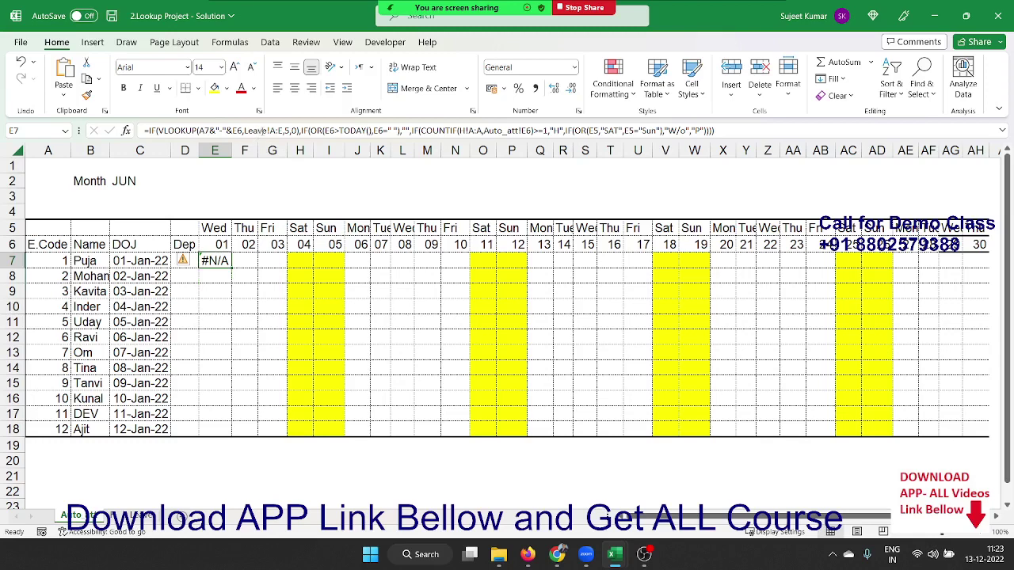
click(158, 131)
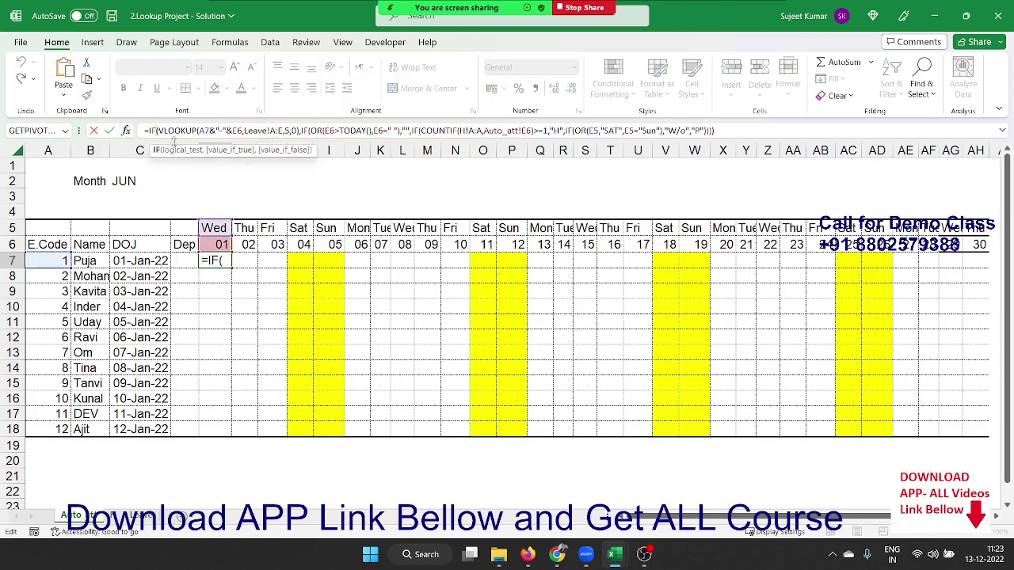
key(BackSpace)
key(BackSpace)
text(IF)
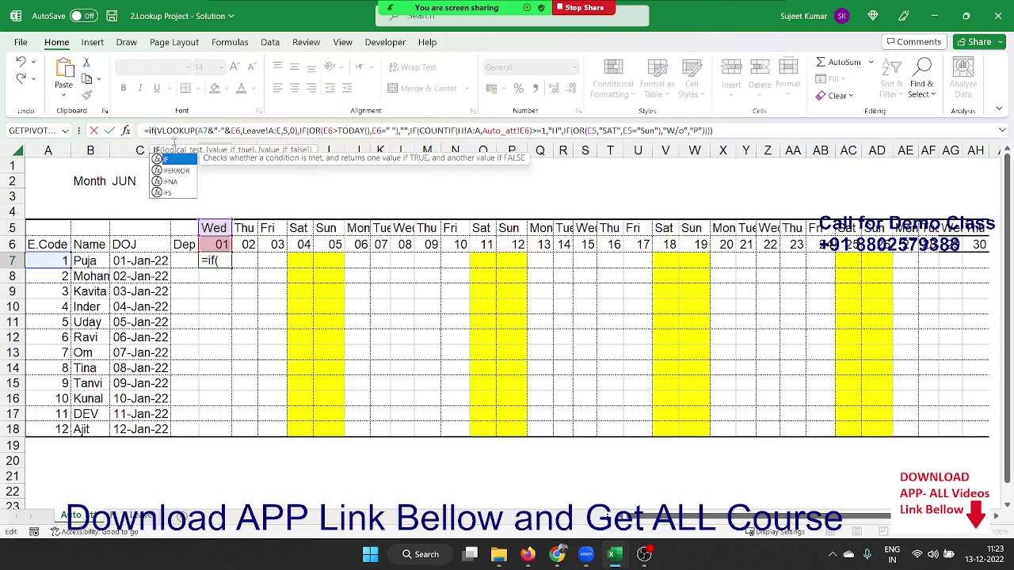
text(ERROR)
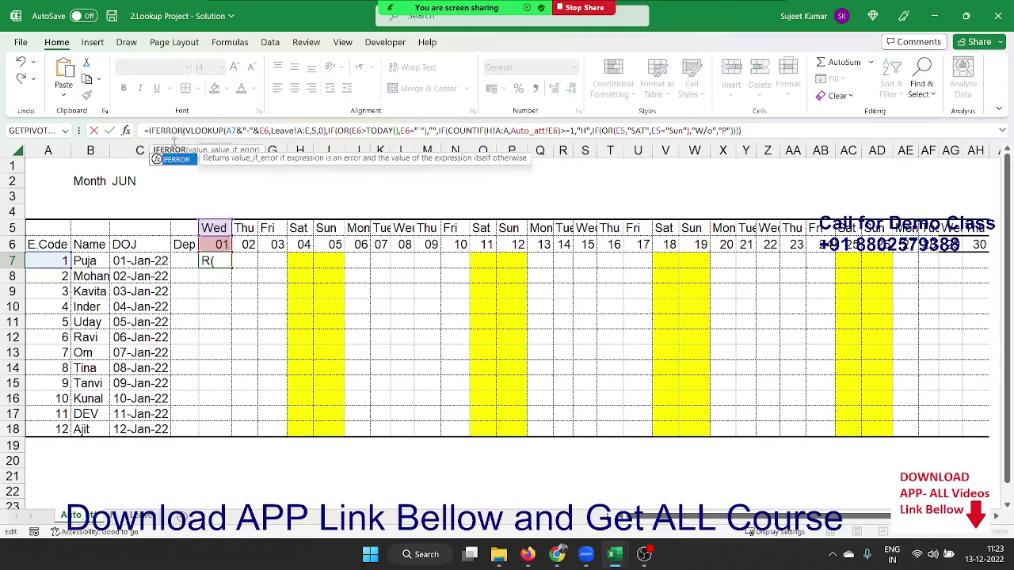
key(Return)
key(Up)
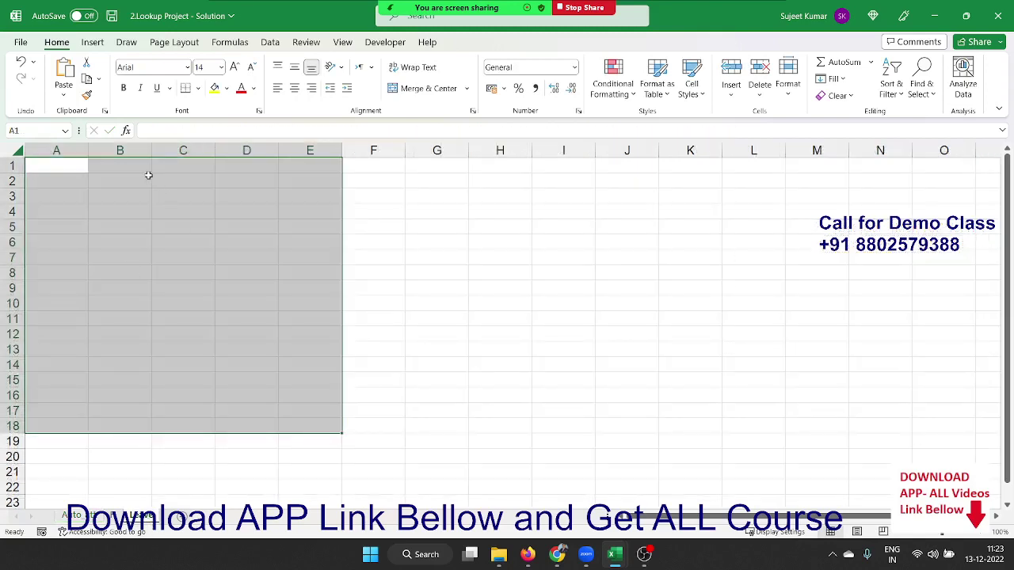
Type headers ID, Date, Name, Att in B1:E1 and ID+Dt in A1
click(123, 164)
text(ID)
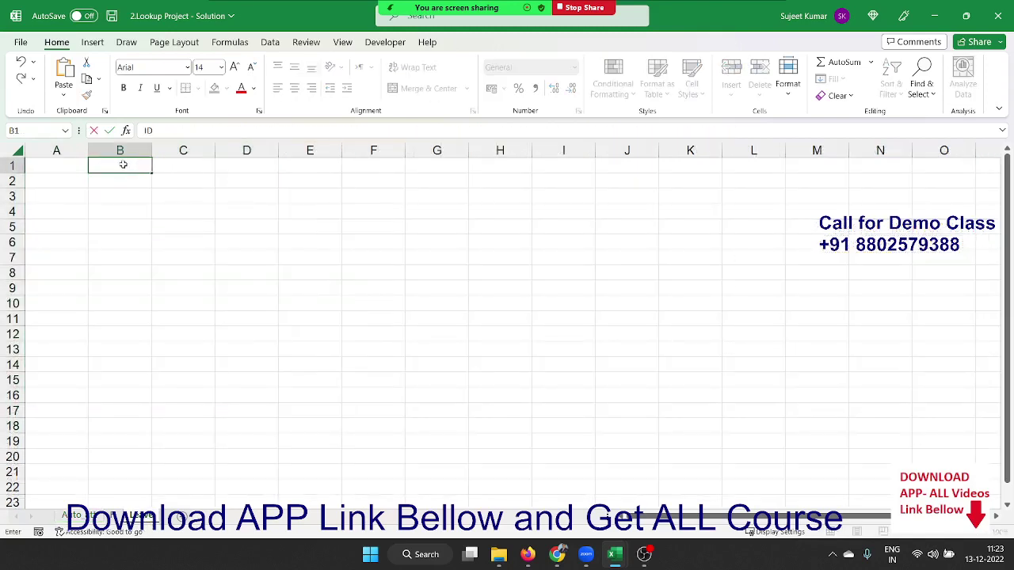
key(Tab)
text(Date)
key(Tab)
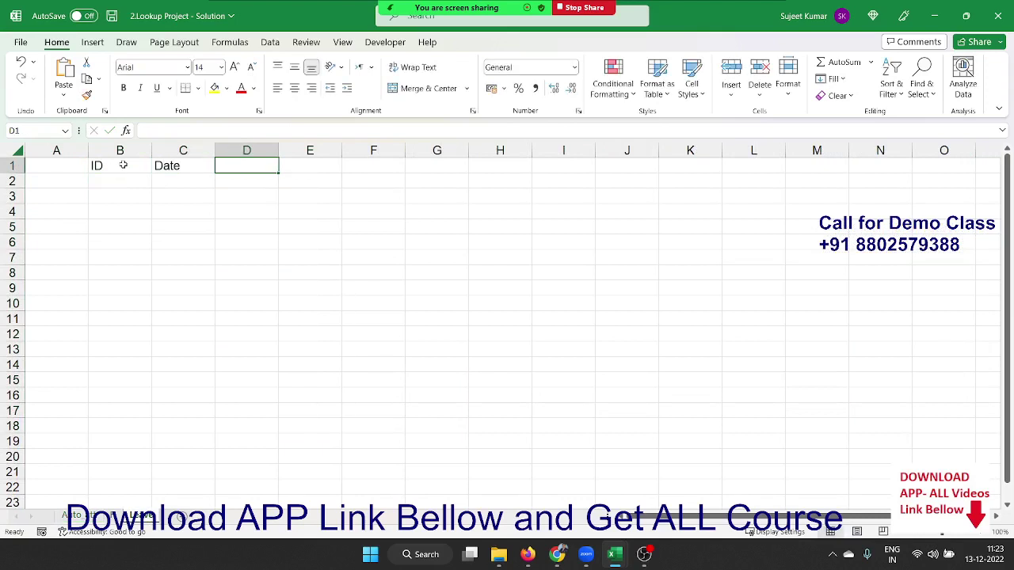
text(Name)
key(Tab)
text(A)
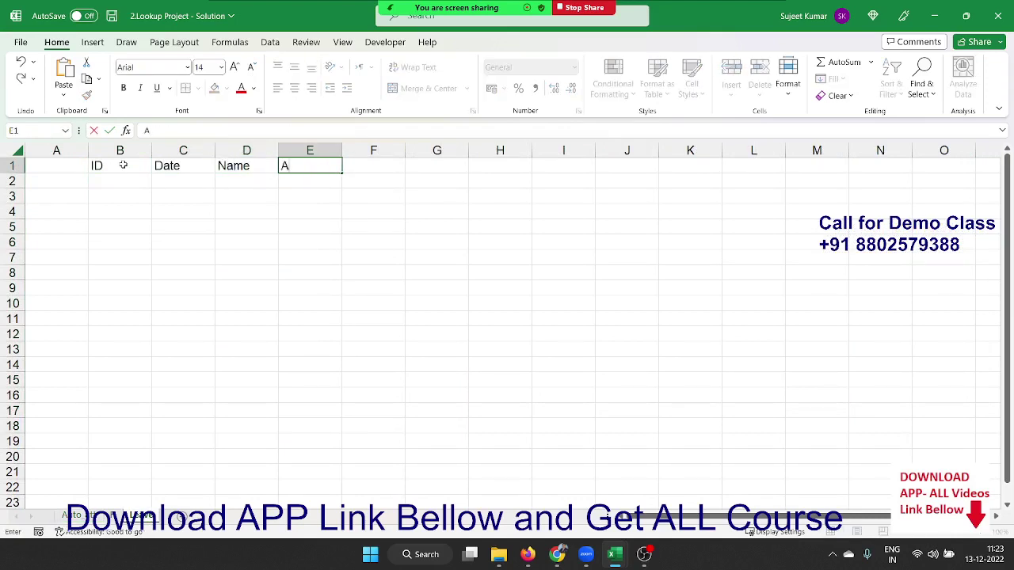
key(Left)
key(Left)
key(Left)
key(Left)
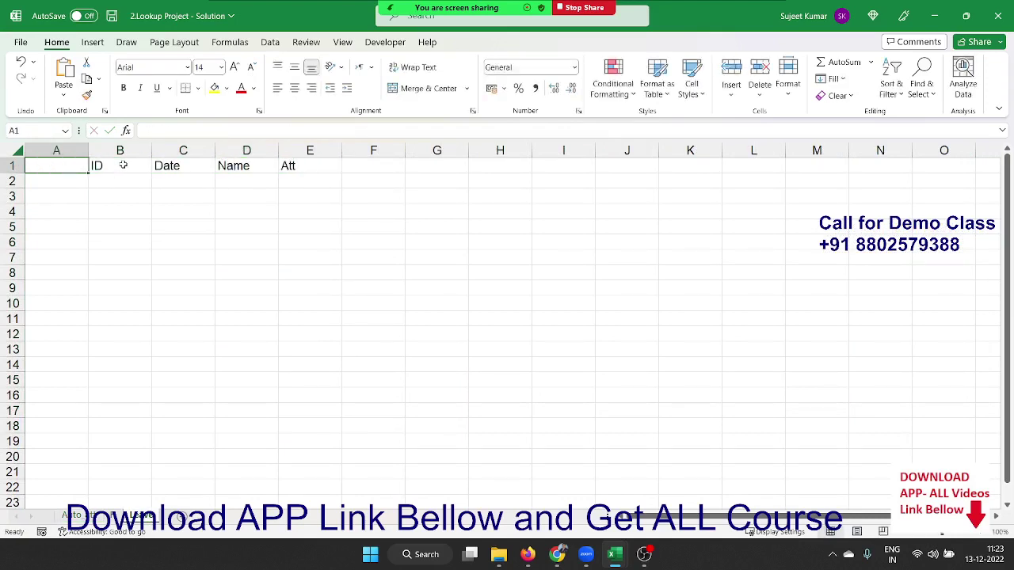
text(ID+)
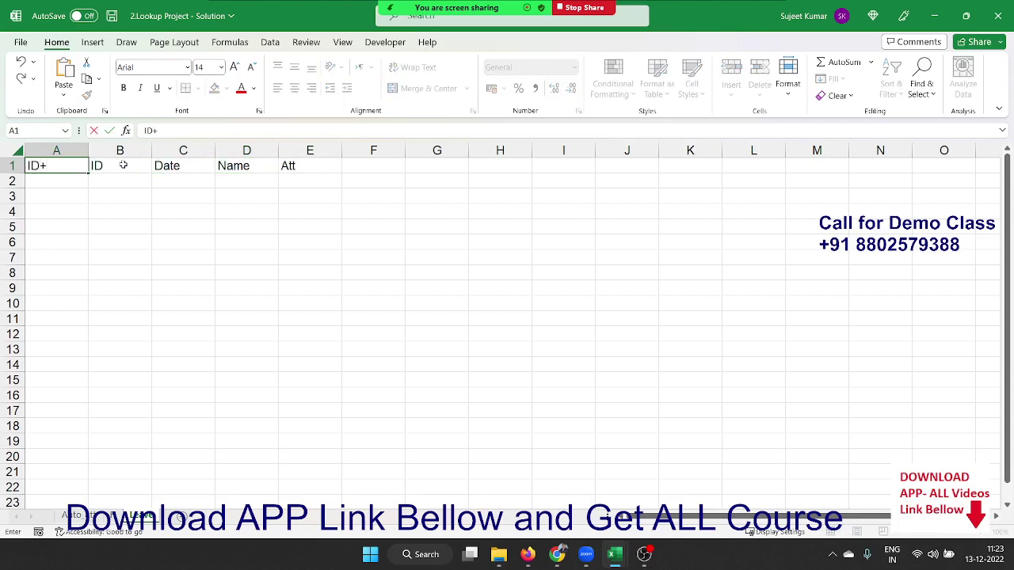
text(Dt)
key(Down)
Enter =B2&"-"&C2 in A2 to join ID and Date with a hyphen
text(=)
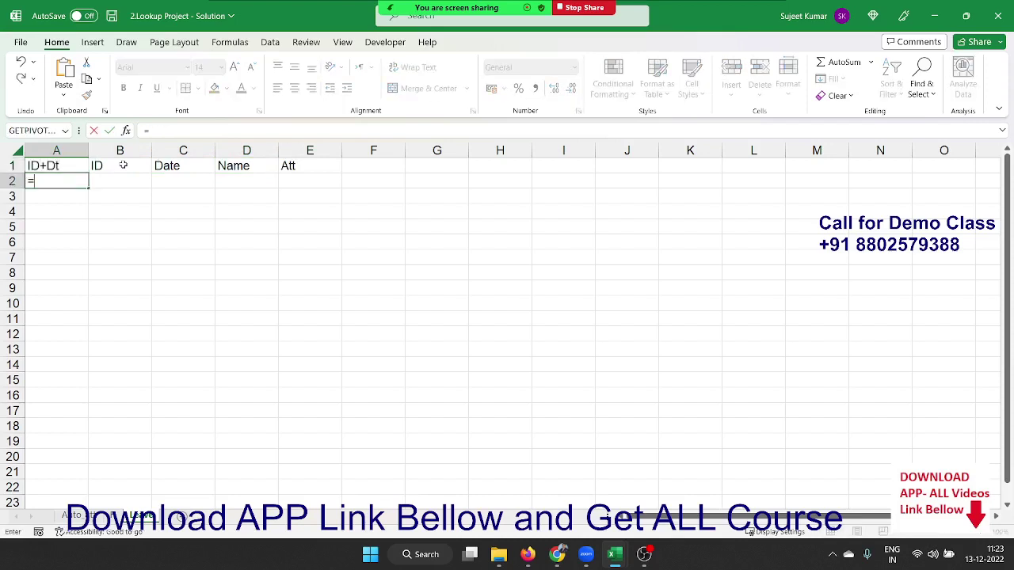
key(Right)
text(&"-")
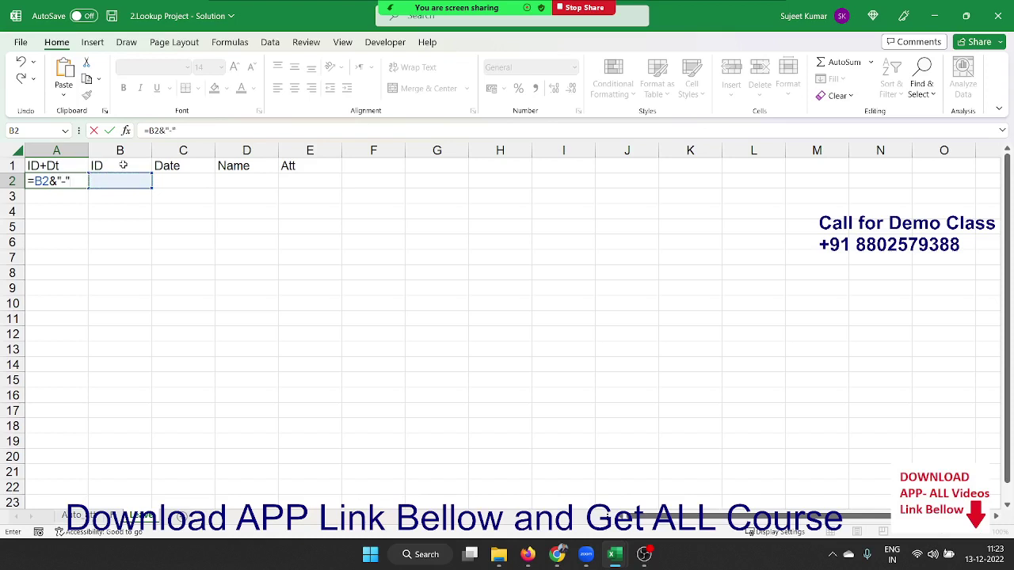
text(&)
key(Right)
key(Right)
key(Return)
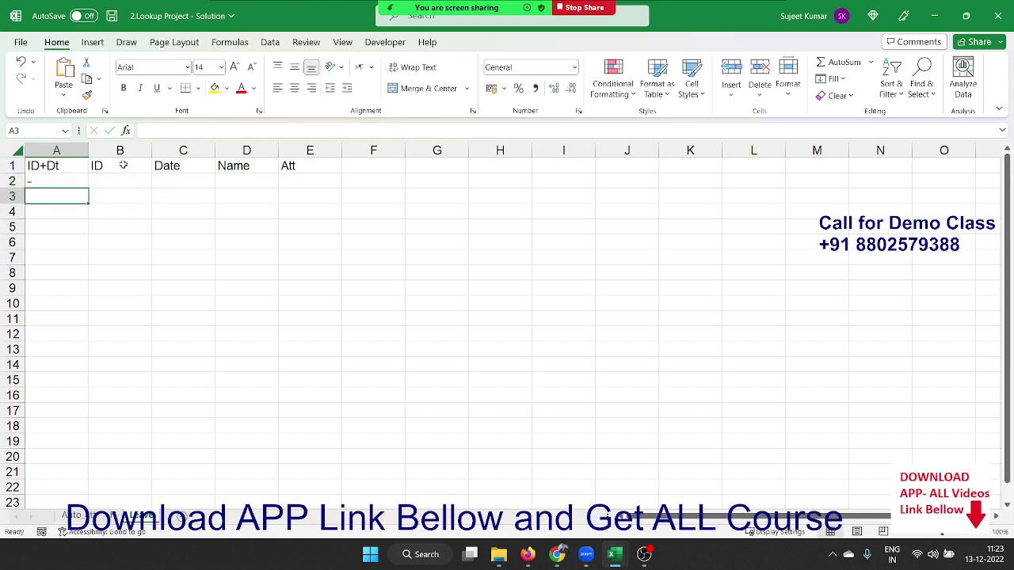
key(Up)
key(Right)
key(Right)
key(Right)
Enter =VLOOKUP(C2,Auto_att!A6:C18,2,0) in D2 to fetch the matching name
text(=v)
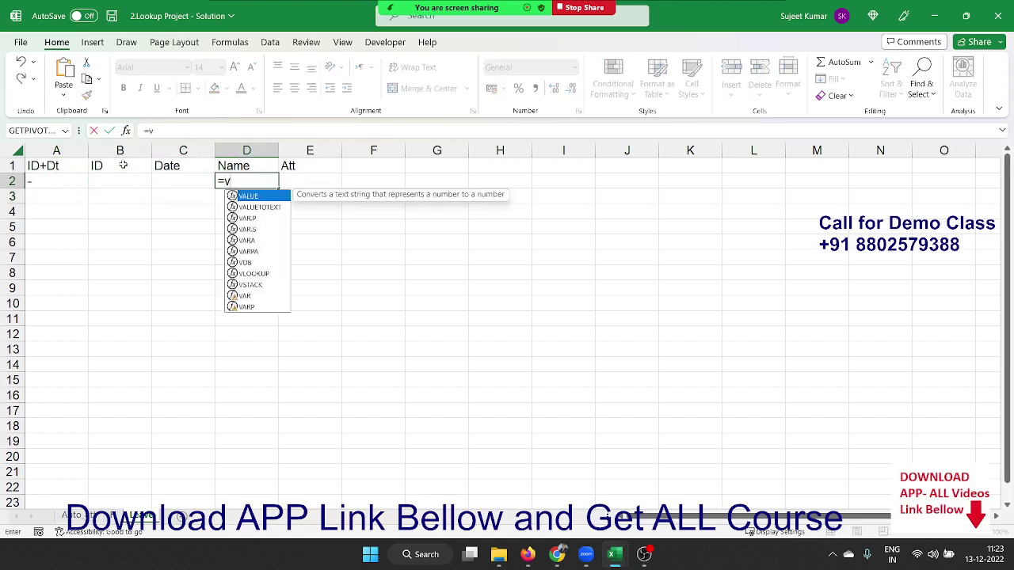
text(l)
key(Tab)
key(Left)
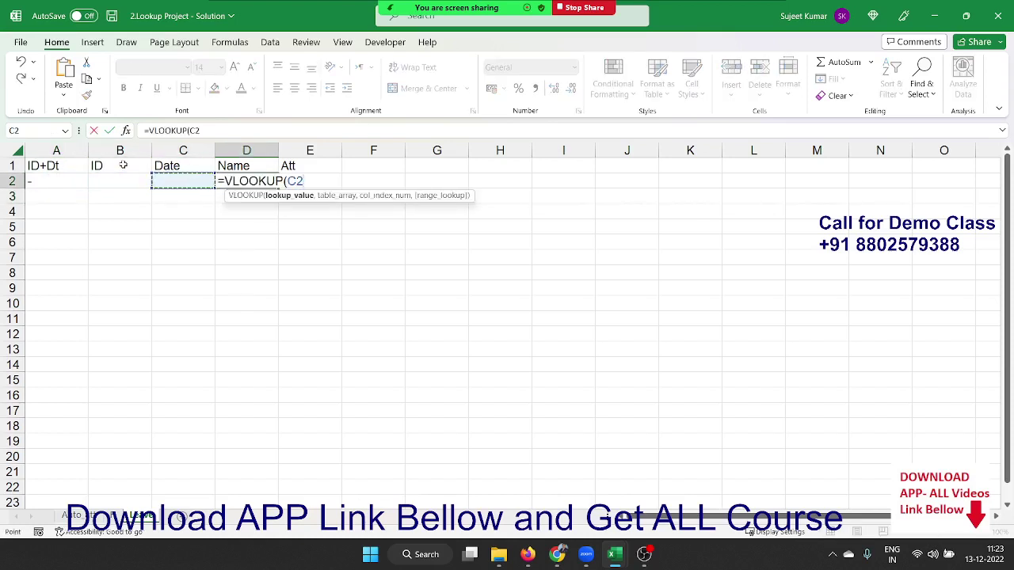
text(,)
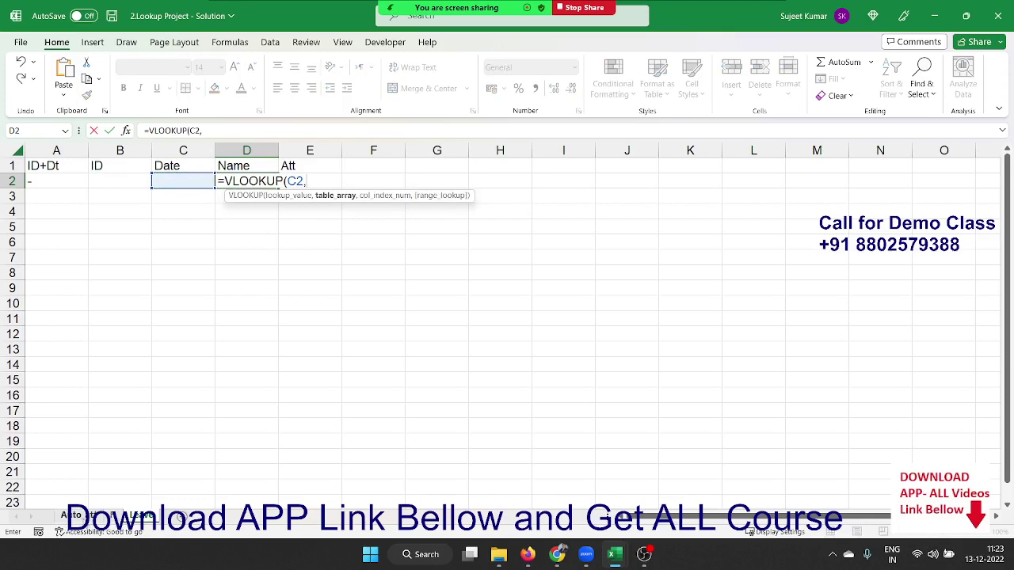
click(71, 515)
click(62, 246)
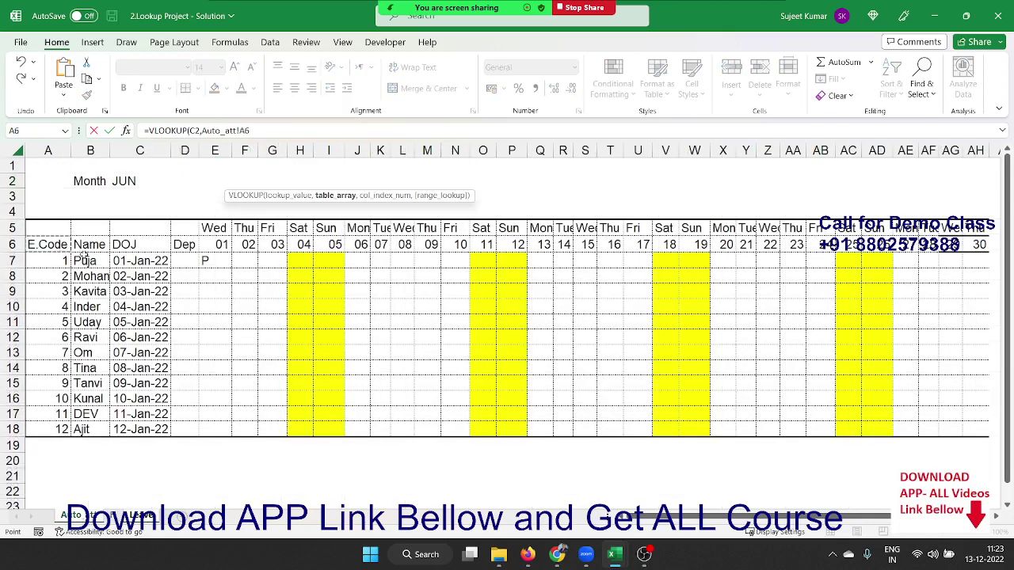
drag(82, 255, 126, 432)
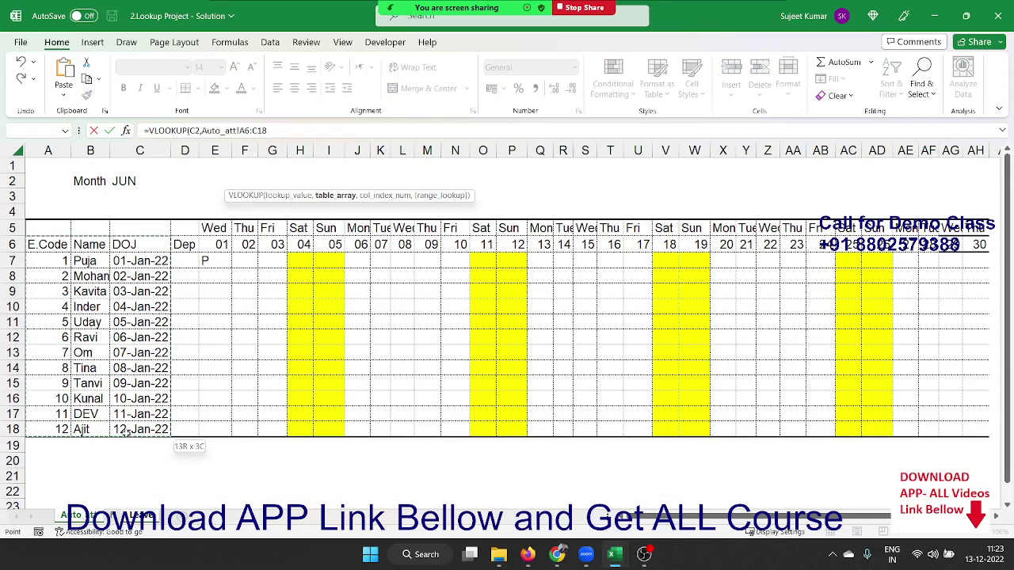
text(,2,0)
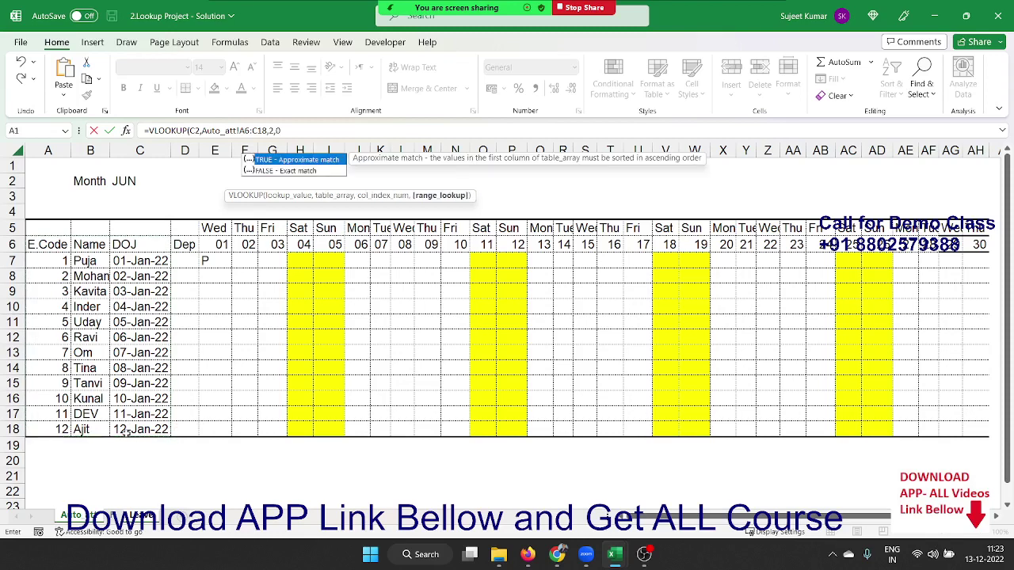
key(Return)
key(Up)
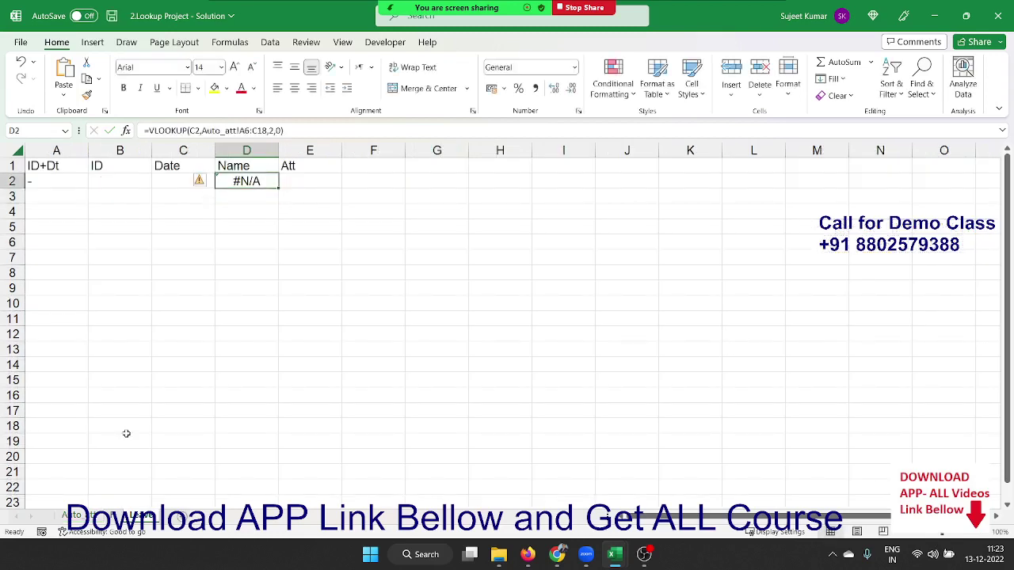
Wrap D2's VLOOKUP in IFERROR returning blank, with the range locked as $A$6:$C$18
click(148, 129)
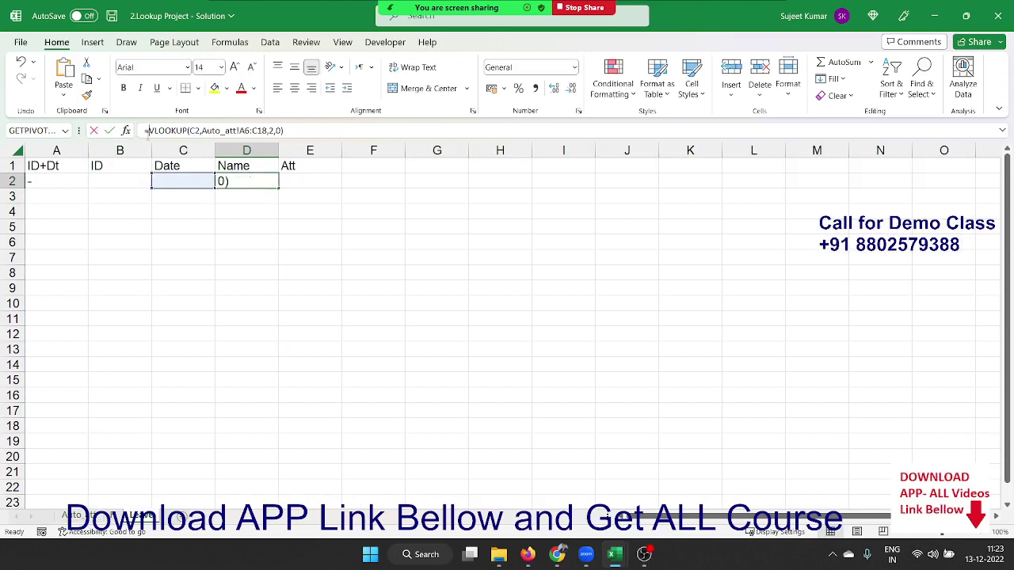
text(IF)
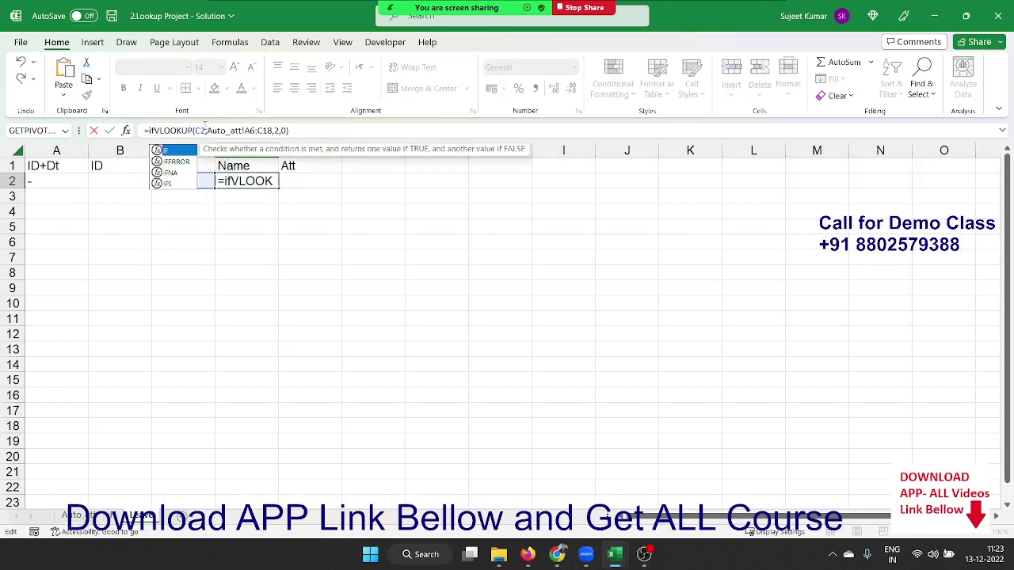
text(ERROR()
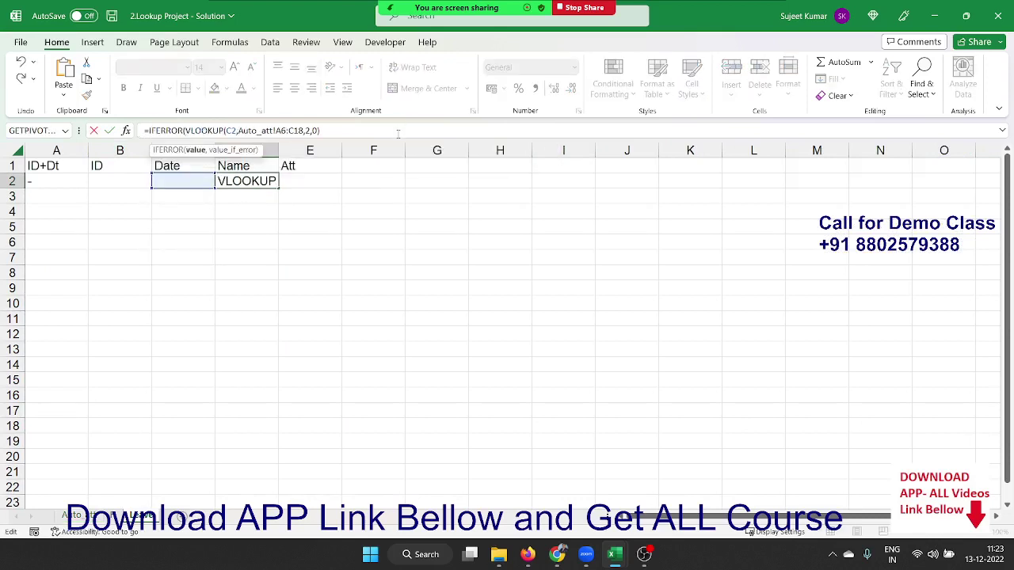
click(398, 133)
text(,0)
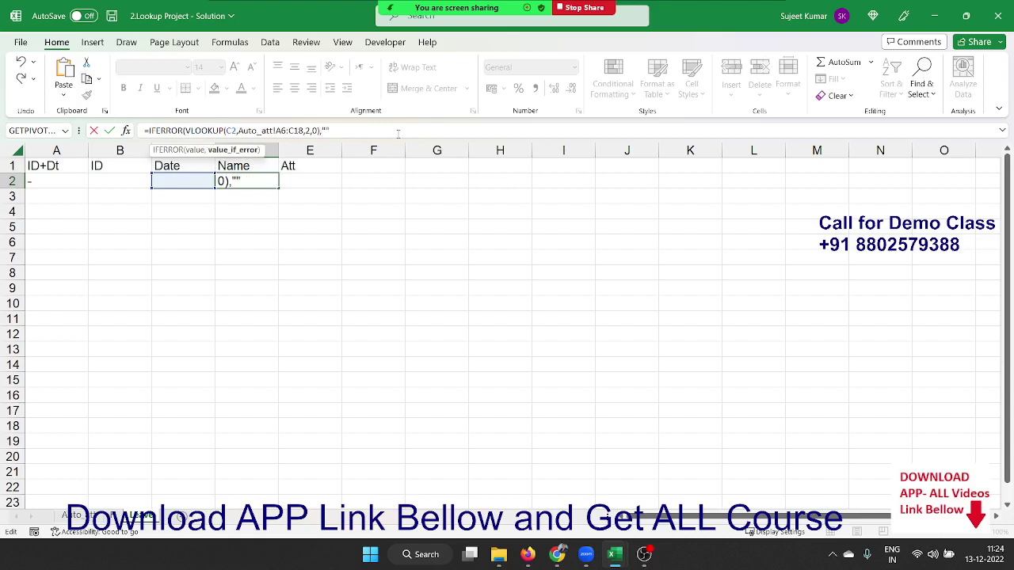
text())
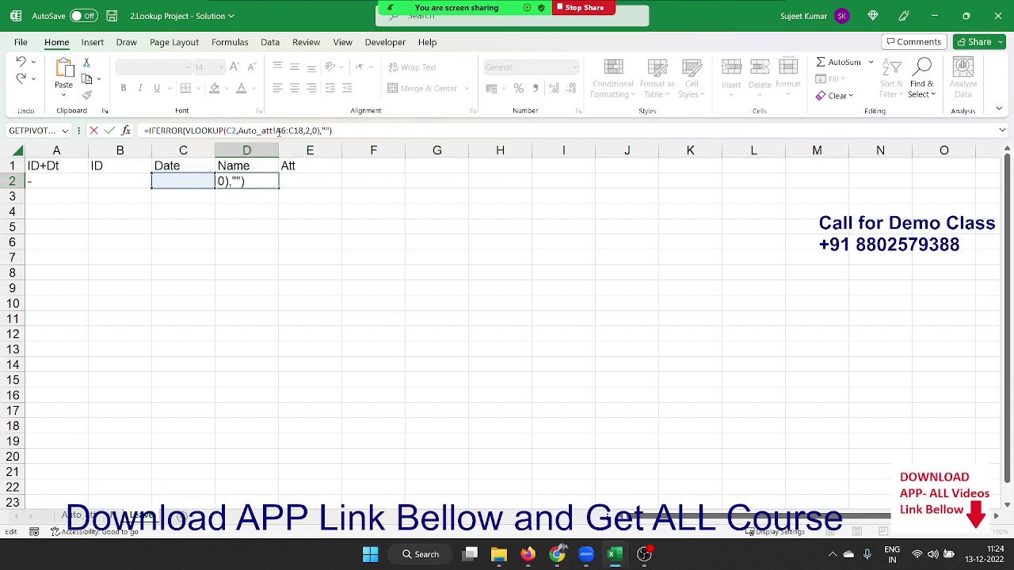
click(280, 131)
key(F4)
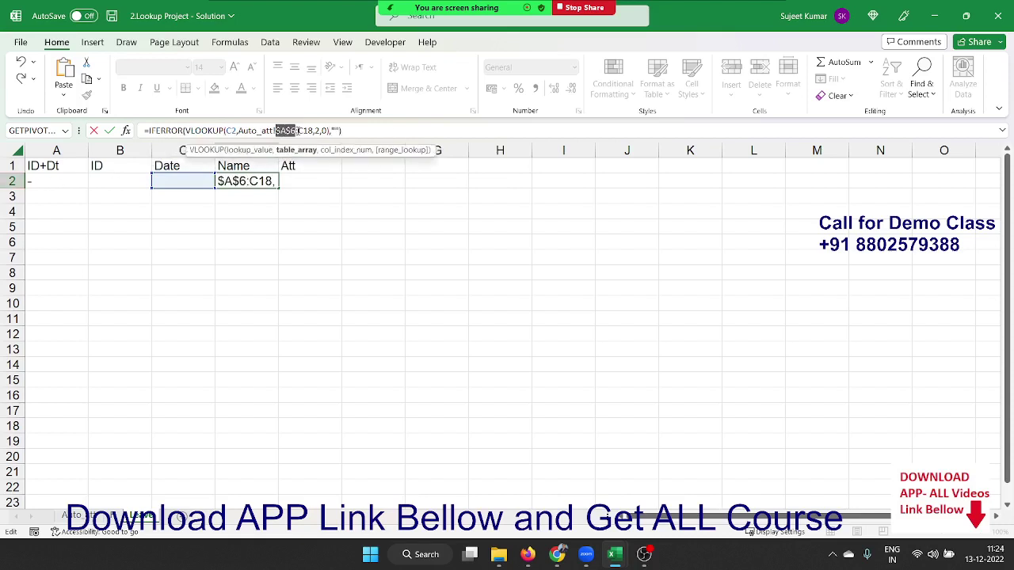
click(307, 131)
key(F4)
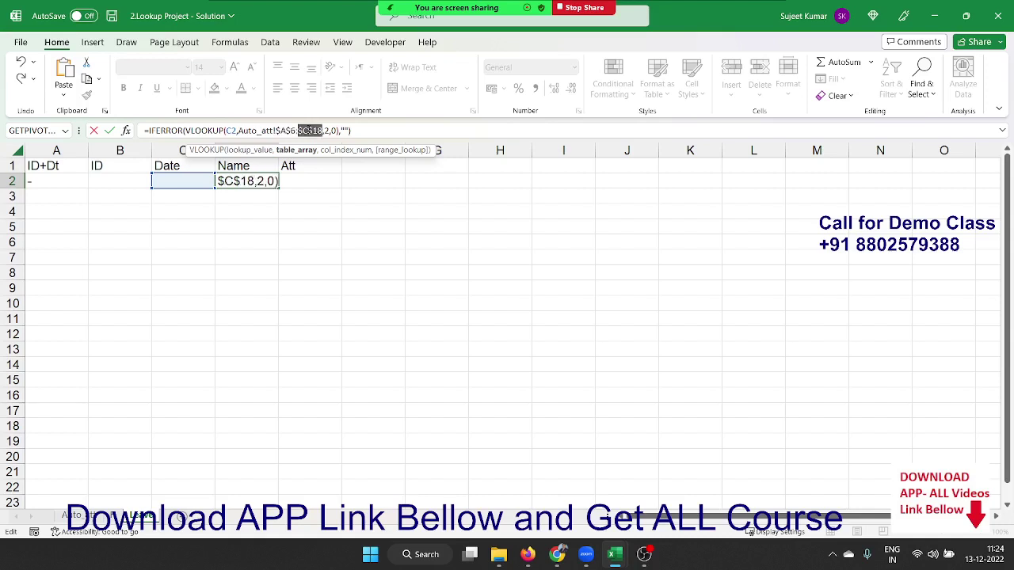
key(Return)
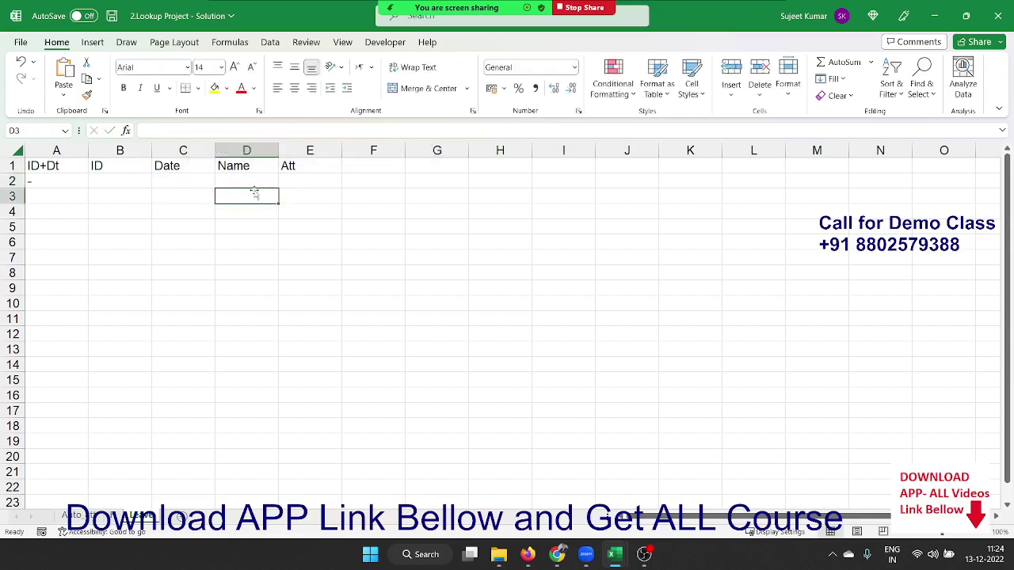
Fill the Name formula down to D12 and the ID+Dt formula down to A15
drag(254, 182, 241, 335)
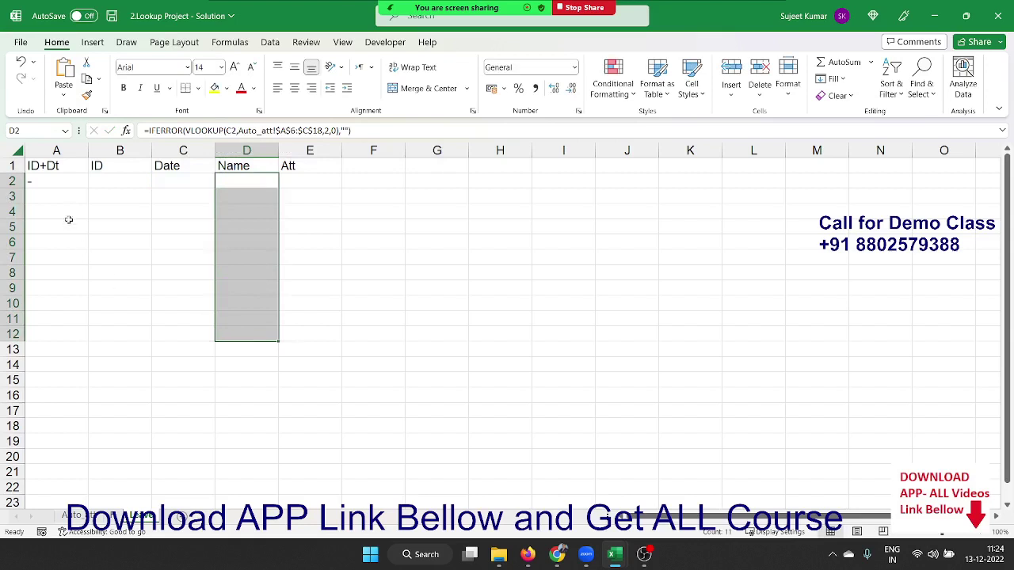
drag(59, 186, 59, 383)
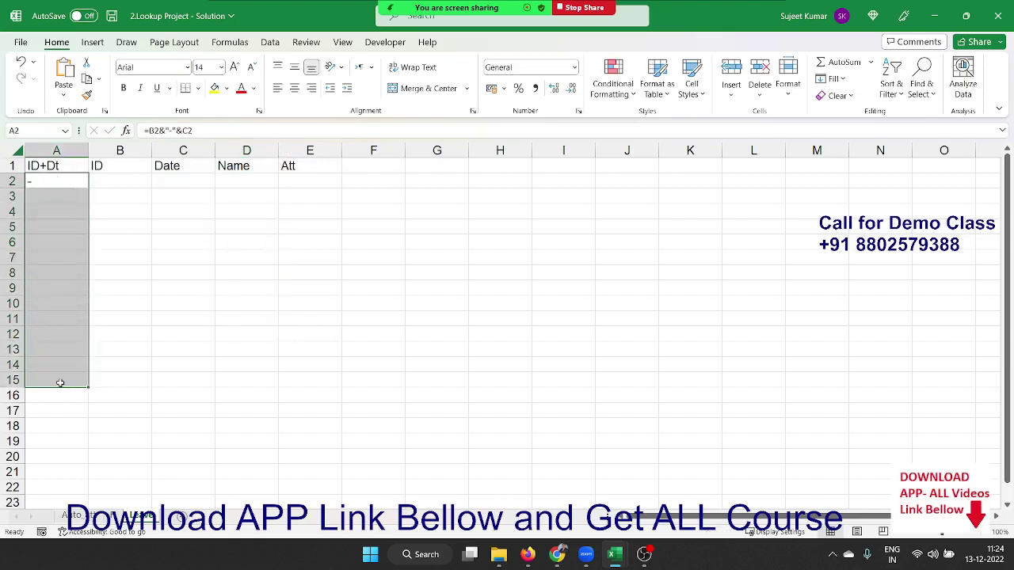
key(ctrl+d)
Enter ID 1 in B2 and the date 01-Dec (1/12) in C2
click(101, 189)
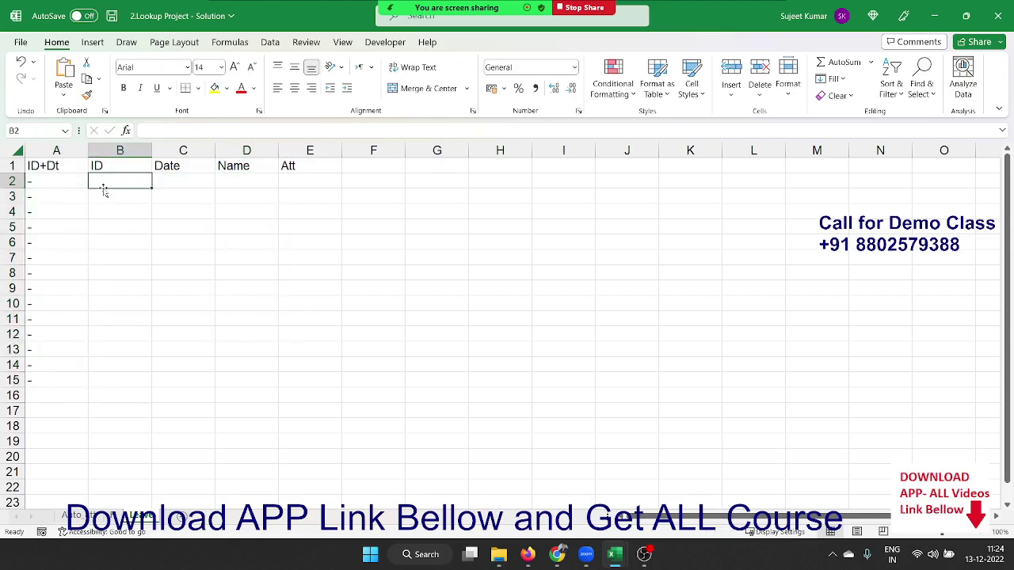
text(1)
key(Tab)
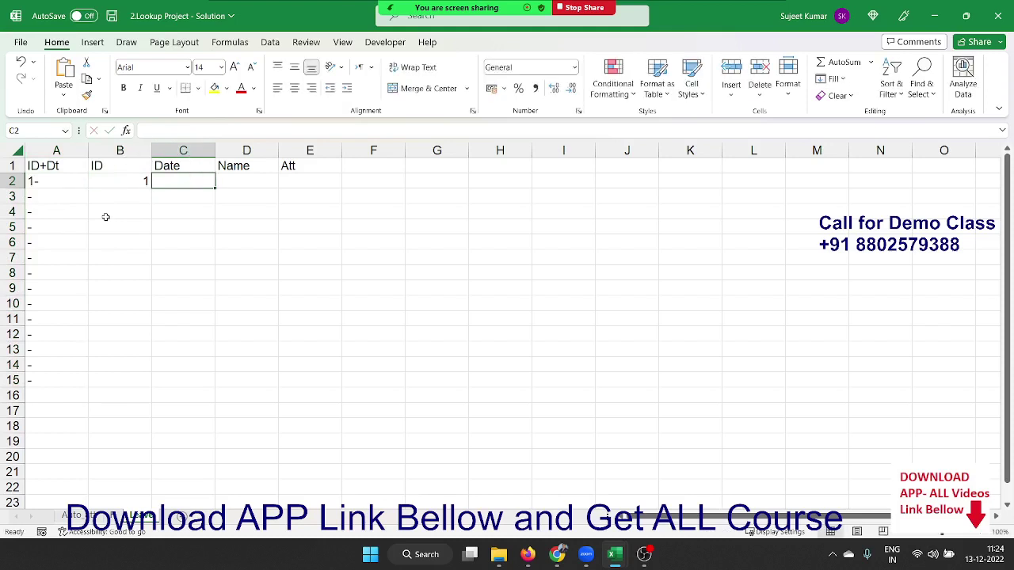
text(1/12)
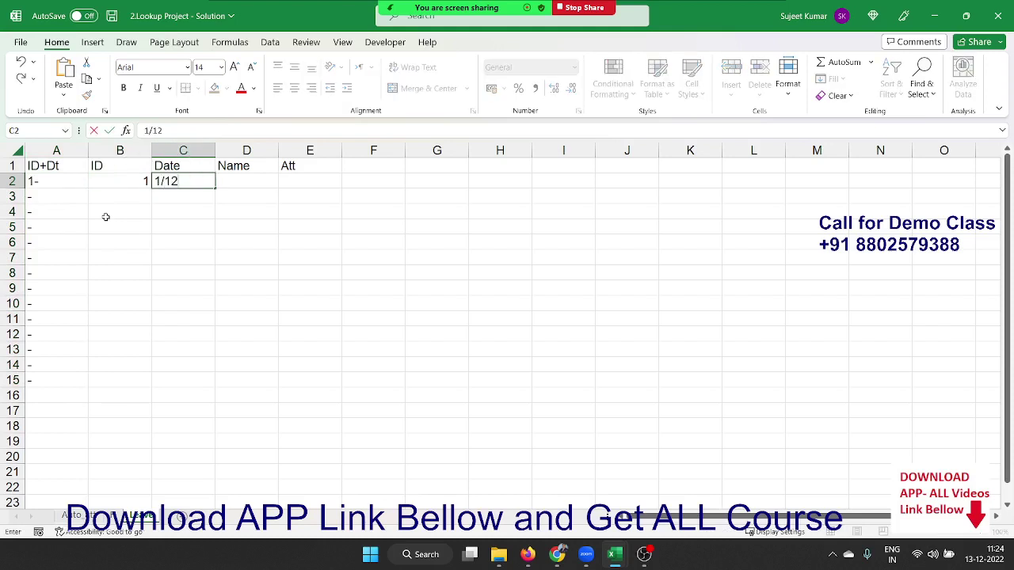
key(Tab)
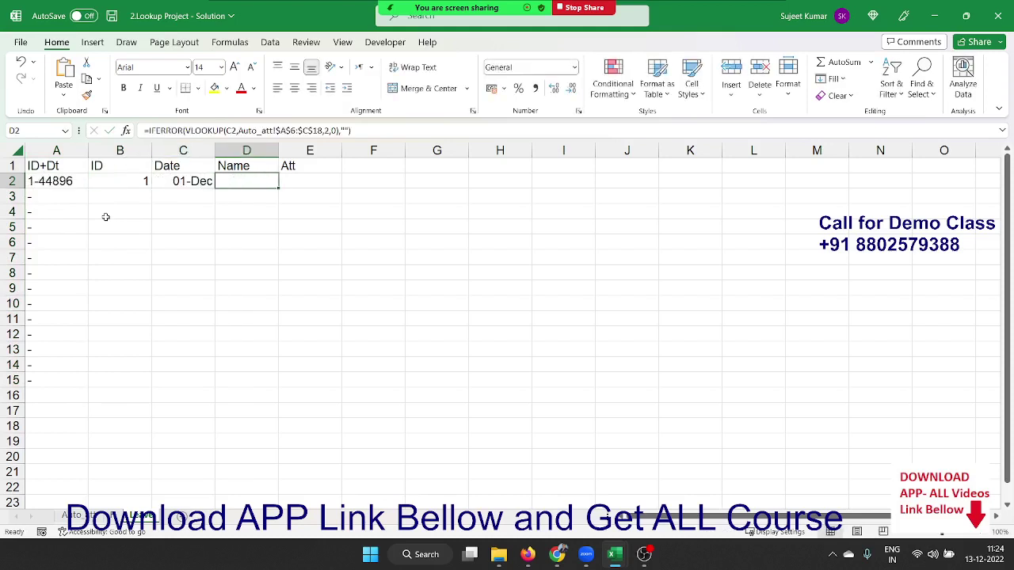
Point D2's name lookup at the ID in B2
key(Left)
key(Left)
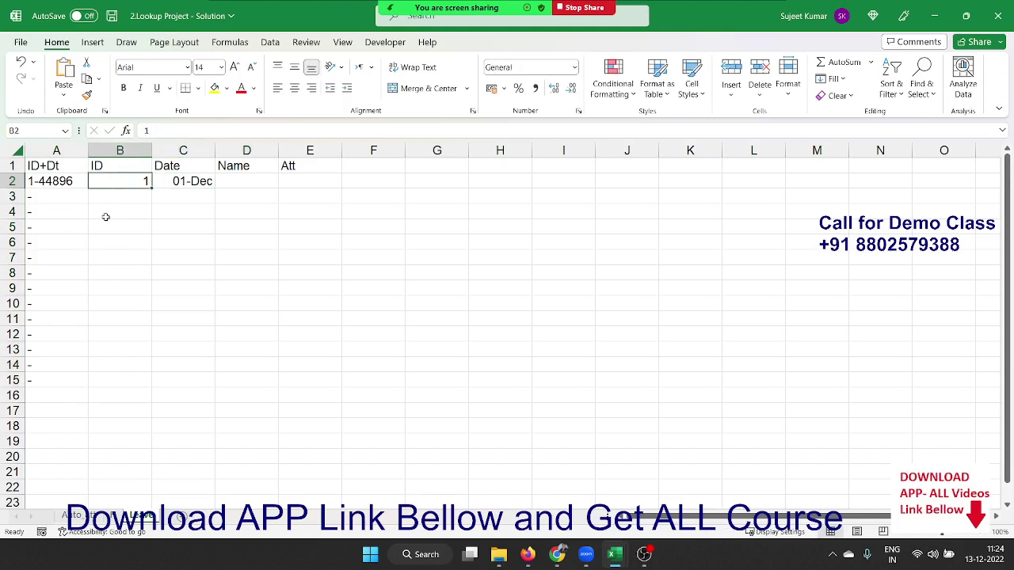
key(Right)
key(Right)
key(F2)
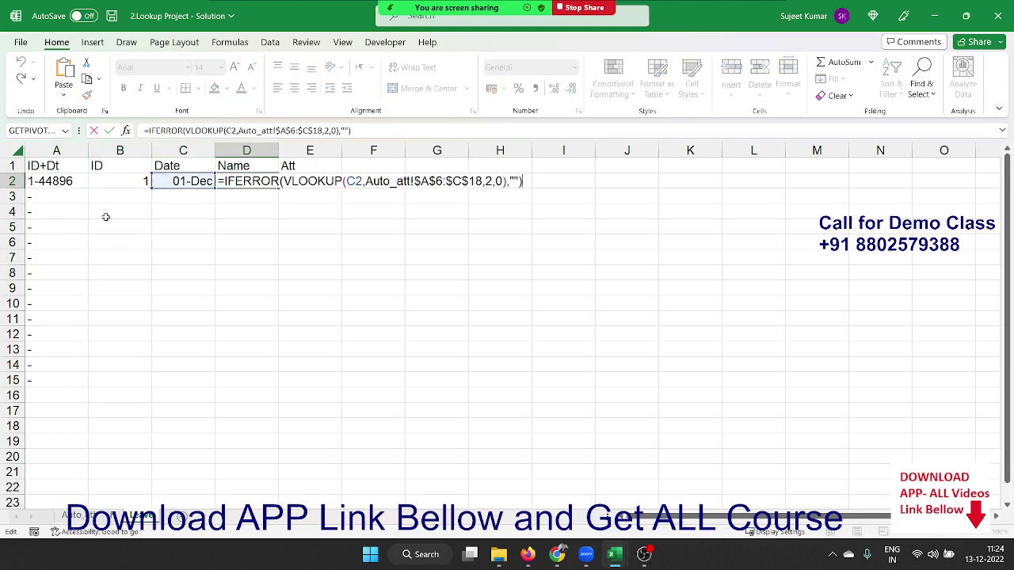
drag(208, 192, 140, 184)
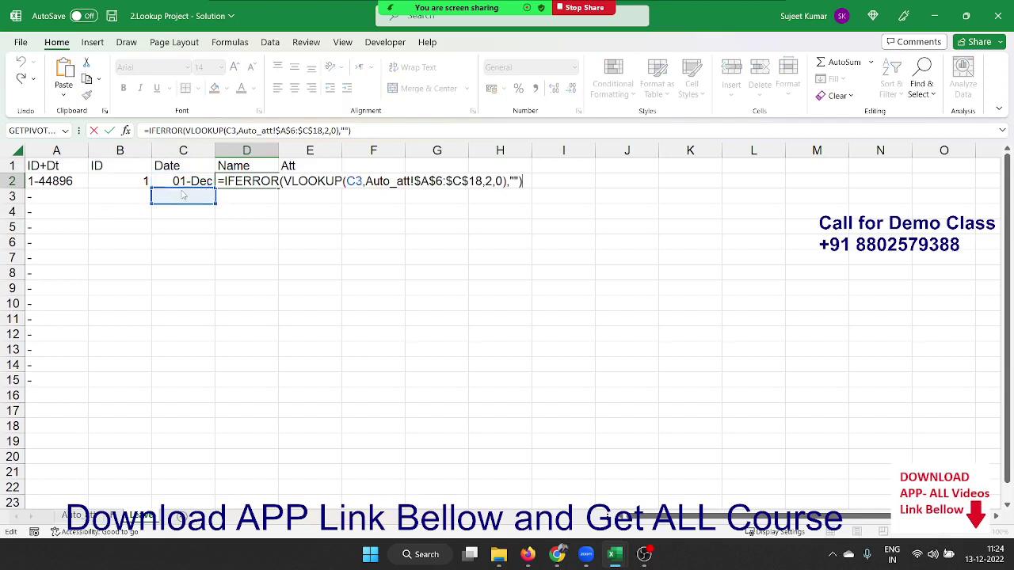
key(Return)
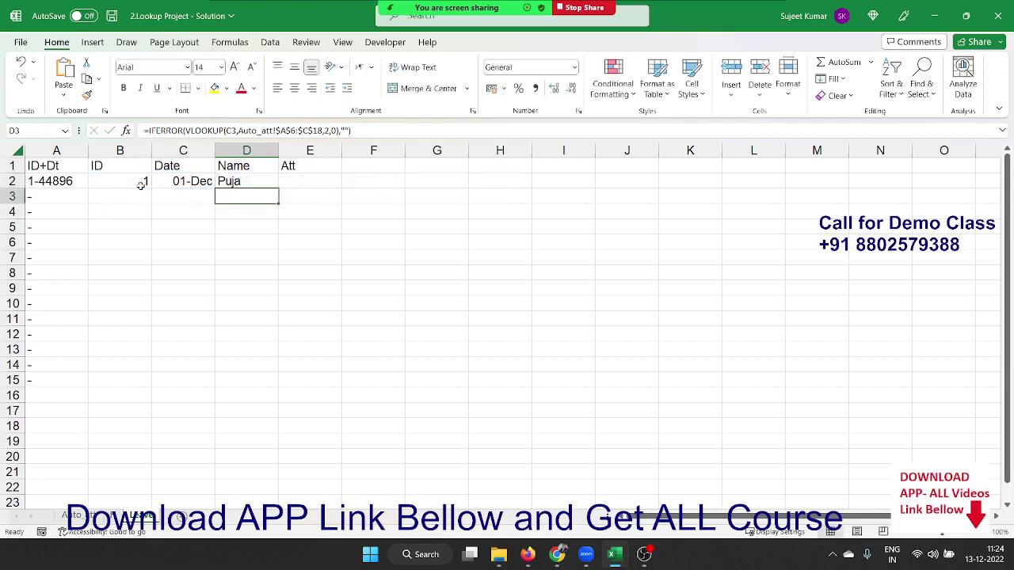
Enter the mark L in E2 and return to the Auto_att sheet
key(Up)
key(Right)
text(A)
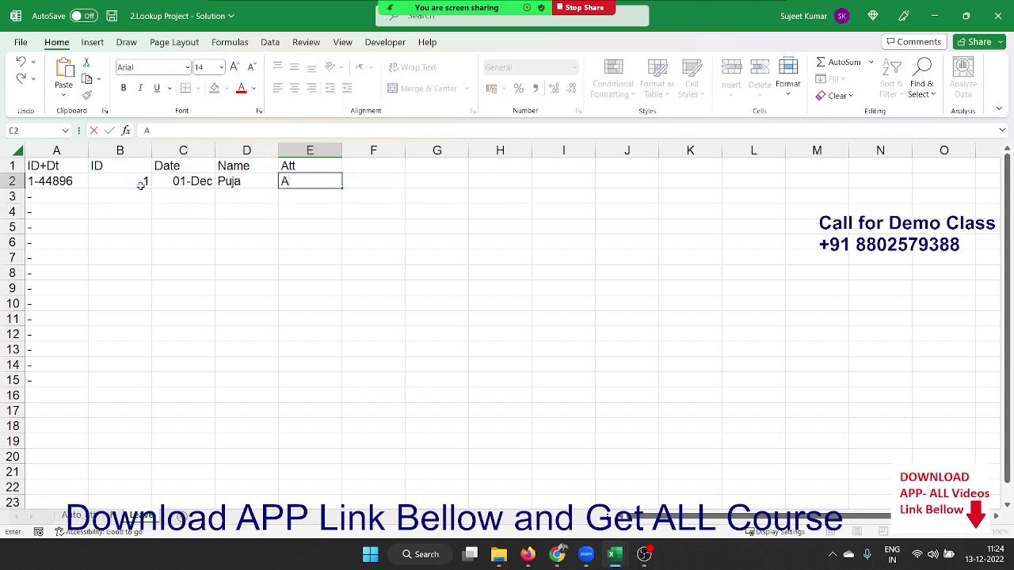
key(BackSpace)
text(L)
key(Return)
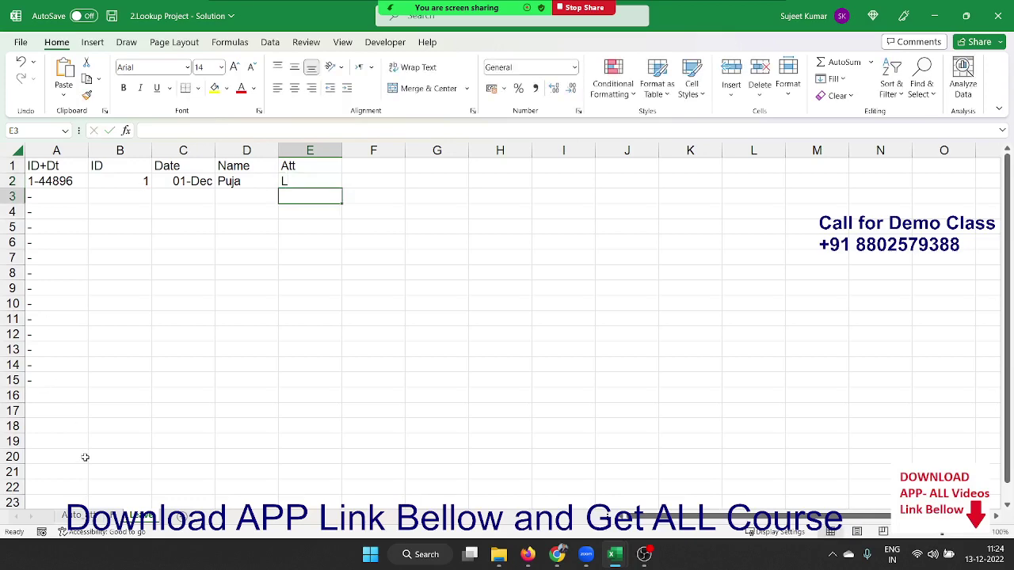
click(76, 516)
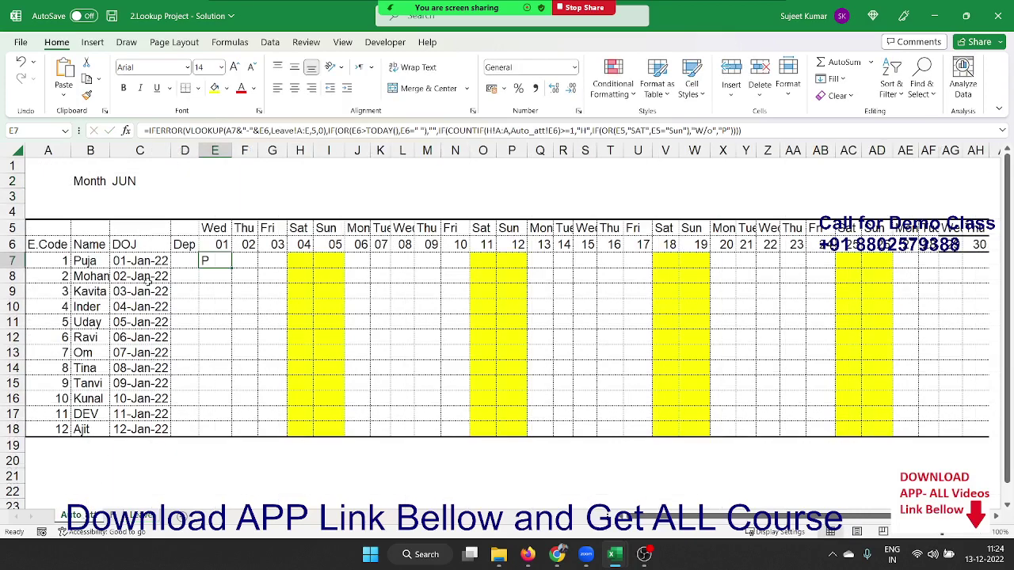
Set the attendance month in C2 to DEC from the dropdown
click(121, 184)
click(177, 181)
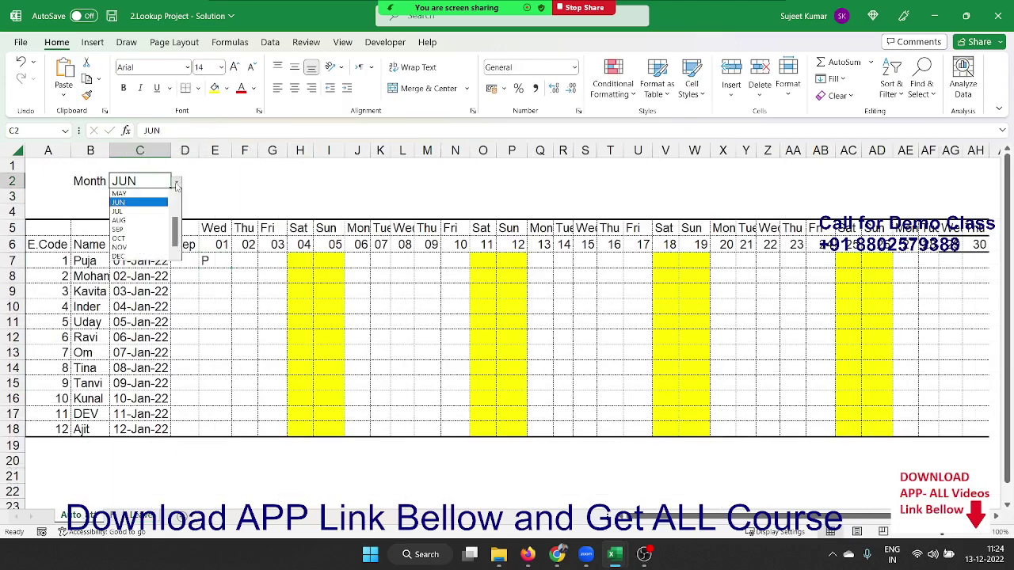
click(147, 253)
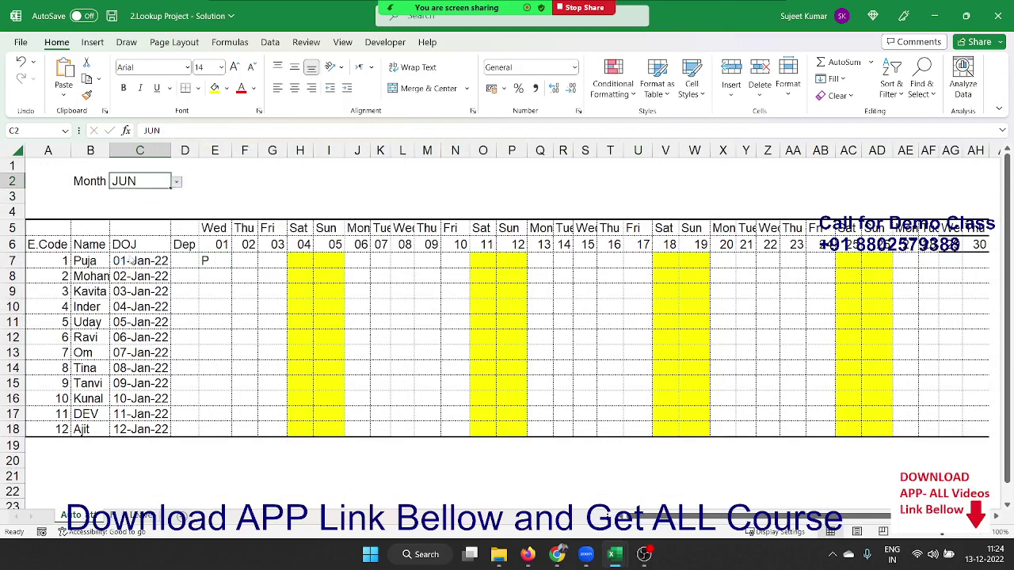
In E7's formula, lock column A of the A7 reference and make Leave!A:E absolute
click(217, 262)
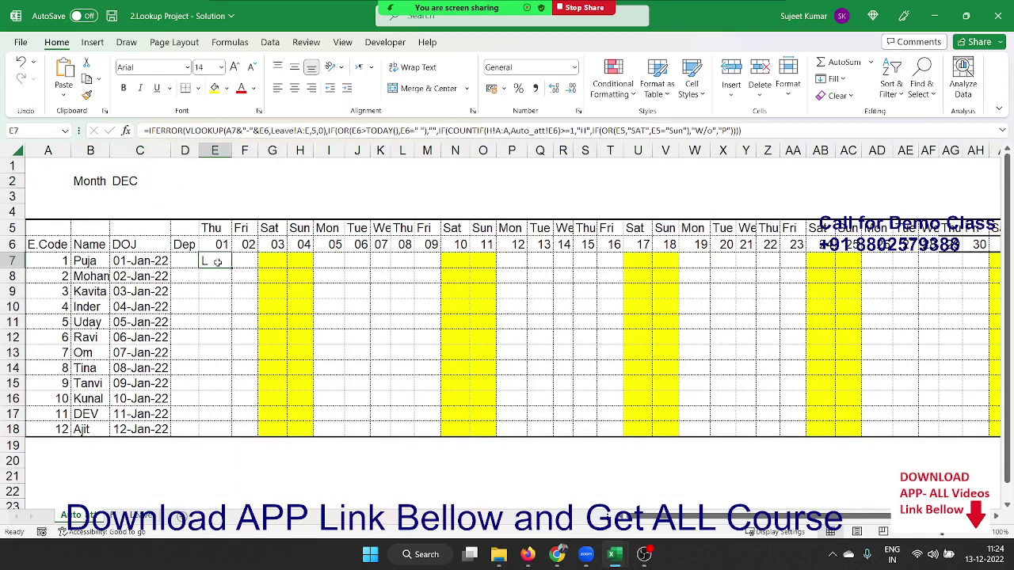
double_click(217, 262)
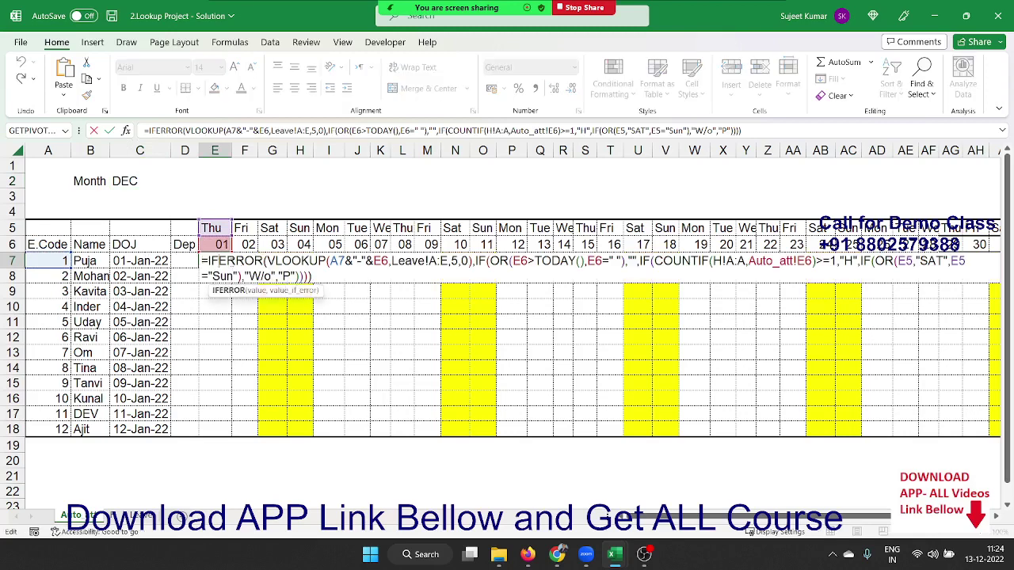
click(331, 261)
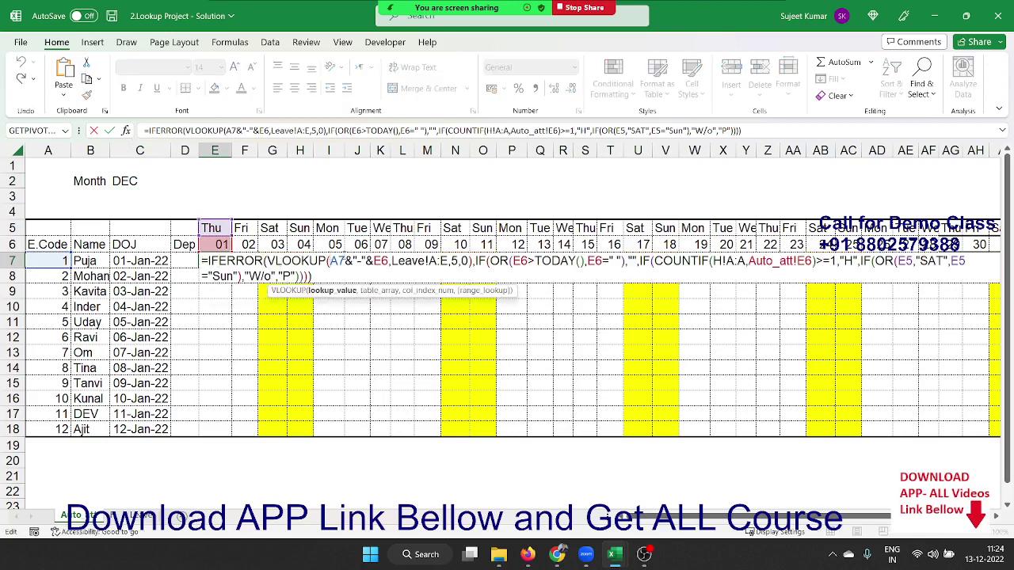
text($)
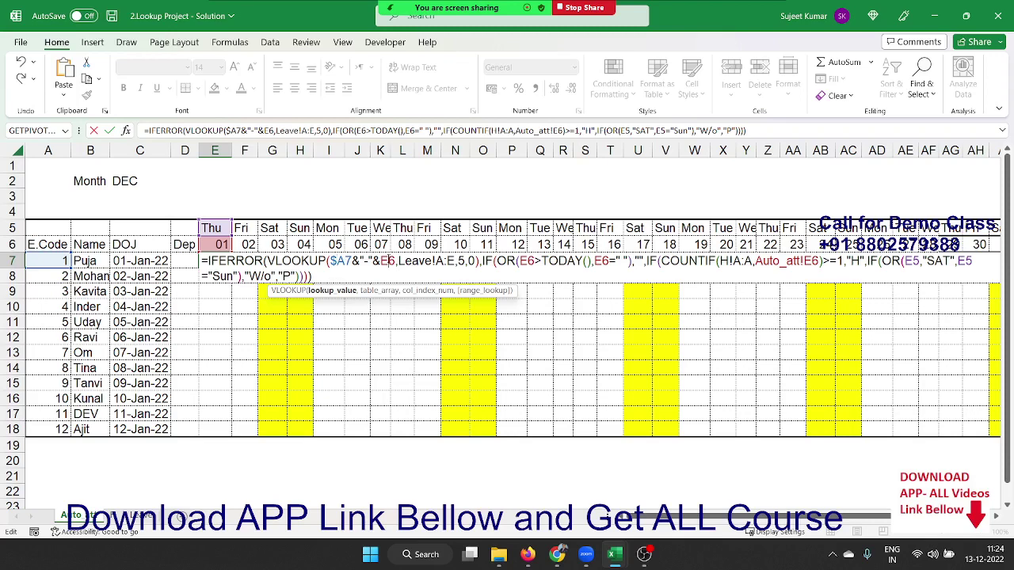
text($)
click(456, 261)
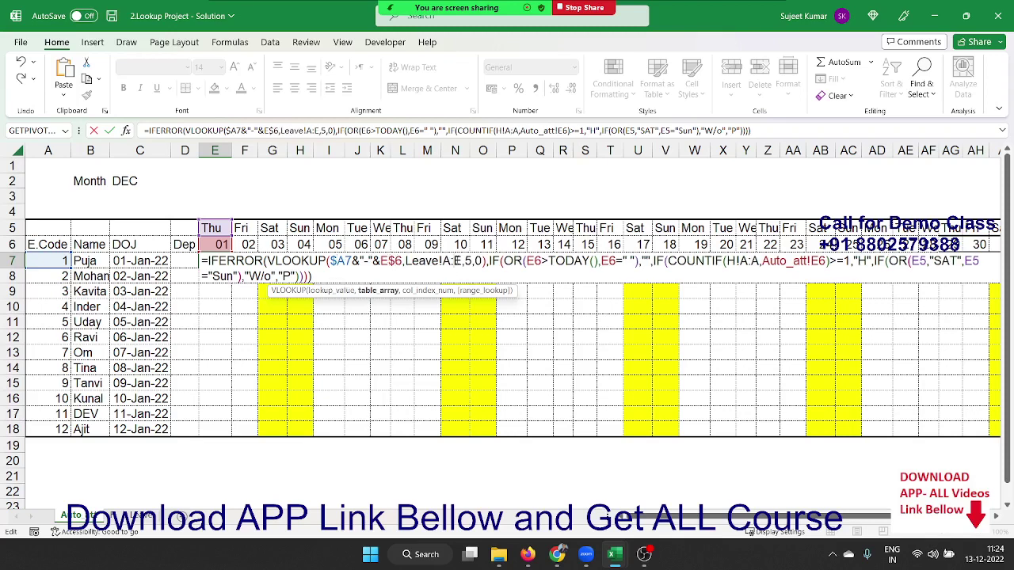
key(F4)
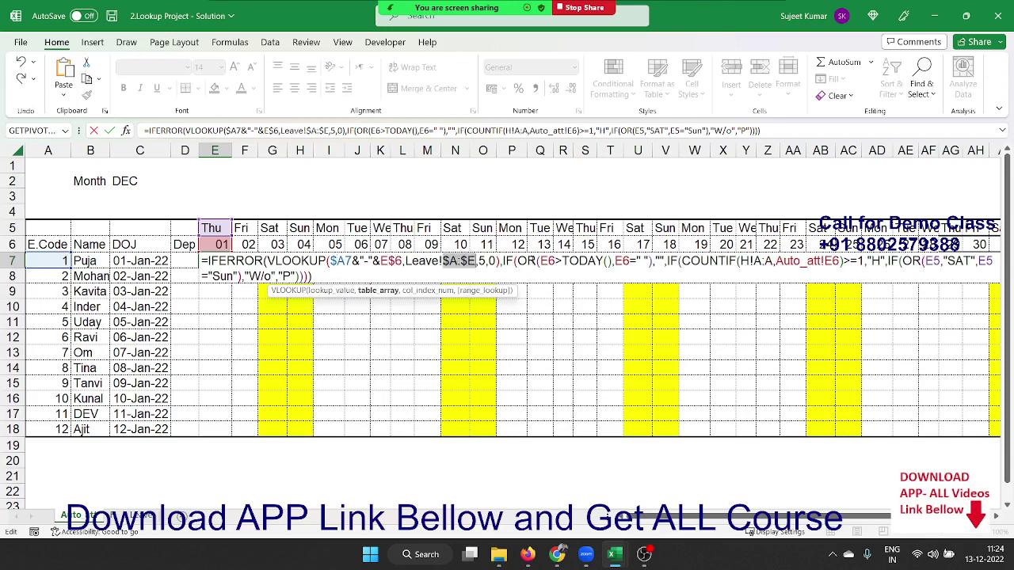
Lock the E6 and E5 references to their rows, make H!A:A absolute, and commit E7
click(548, 262)
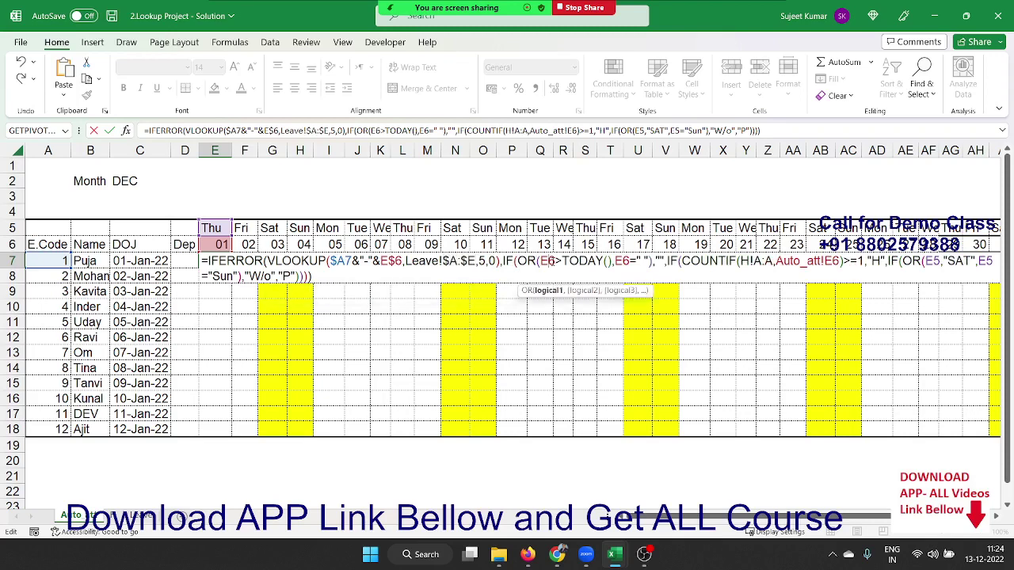
key(F4)
key(F4)
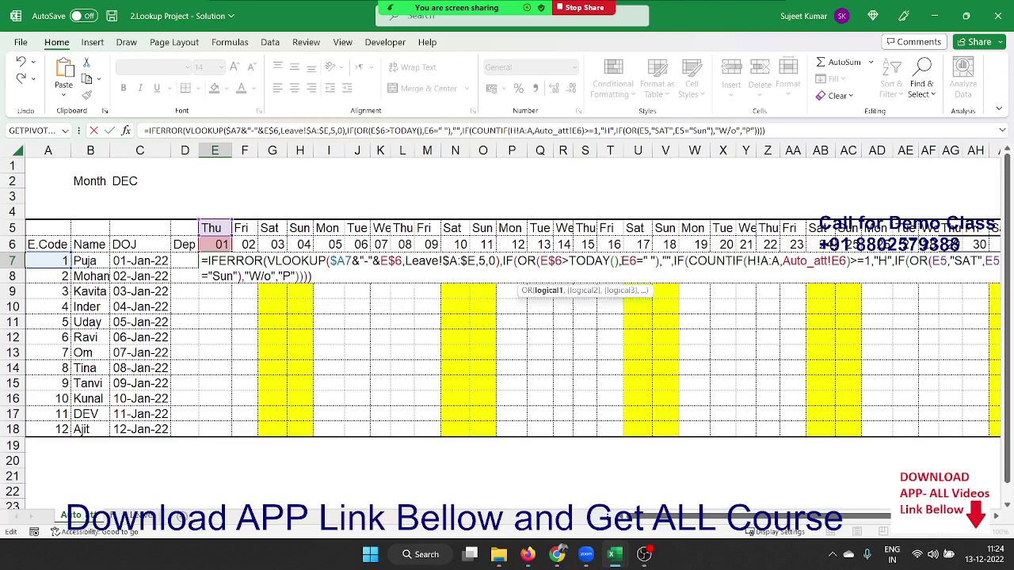
click(631, 261)
key(F4)
key(F4)
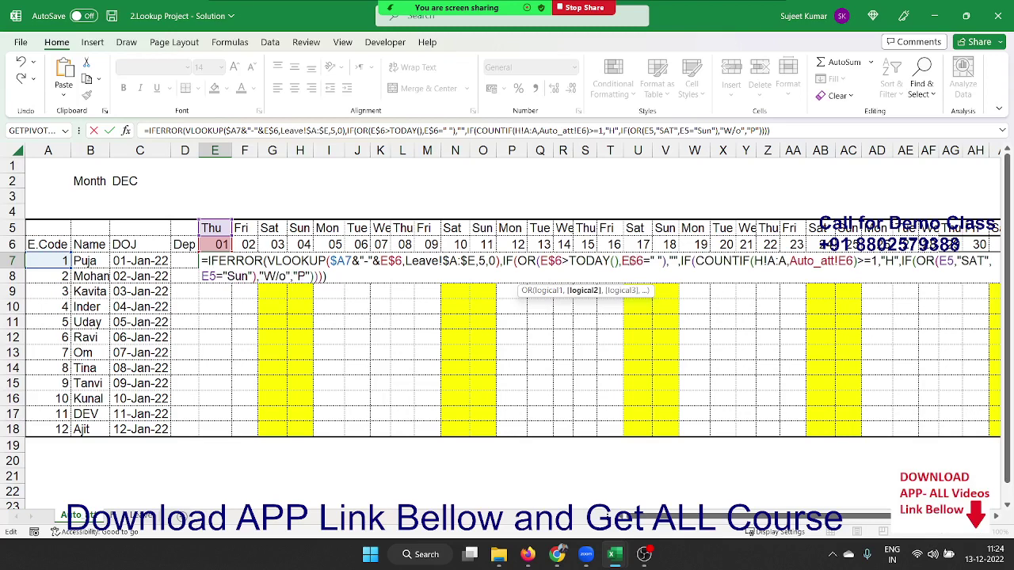
click(780, 262)
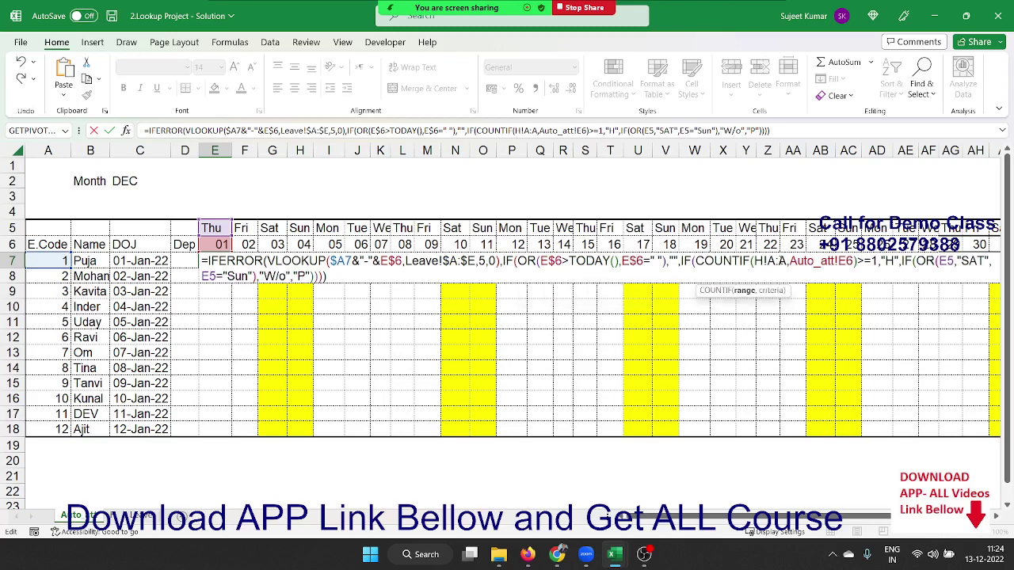
key(F4)
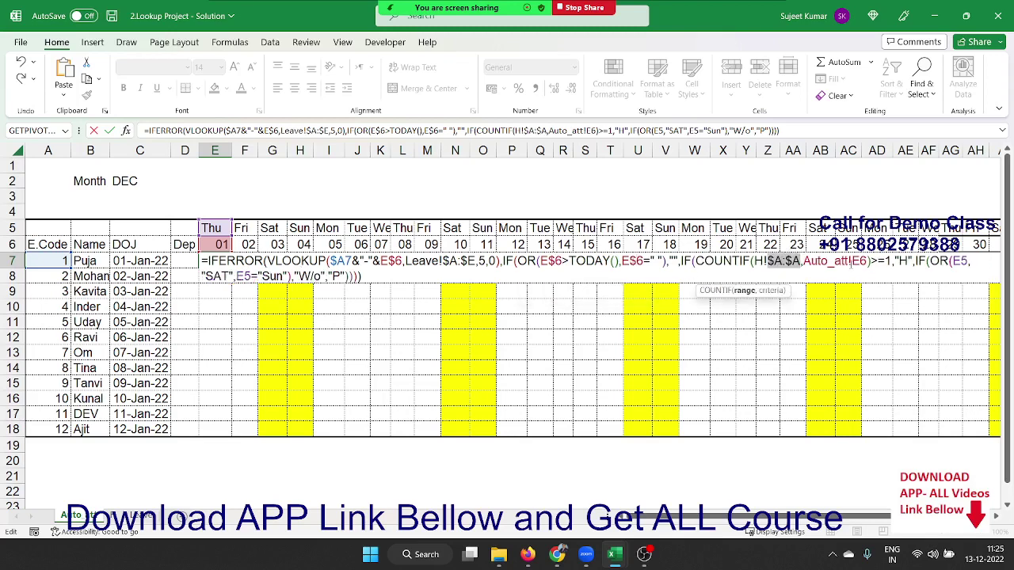
click(861, 260)
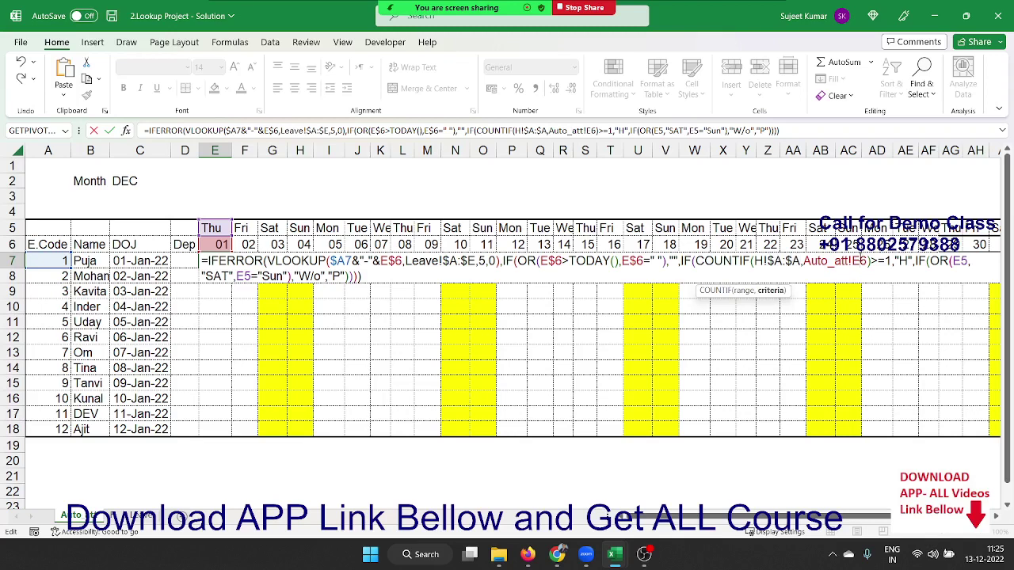
text($)
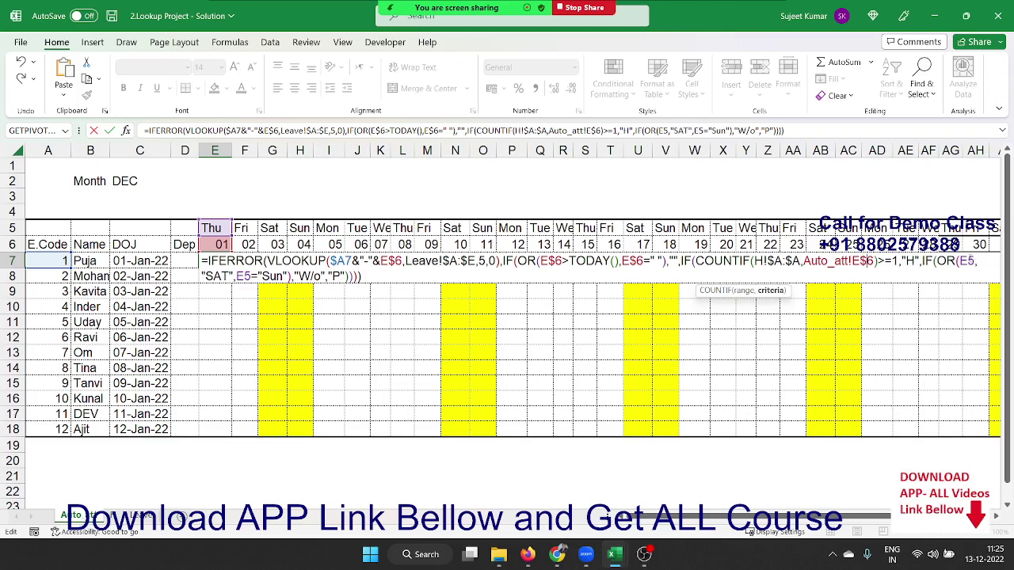
click(967, 261)
text($A:)
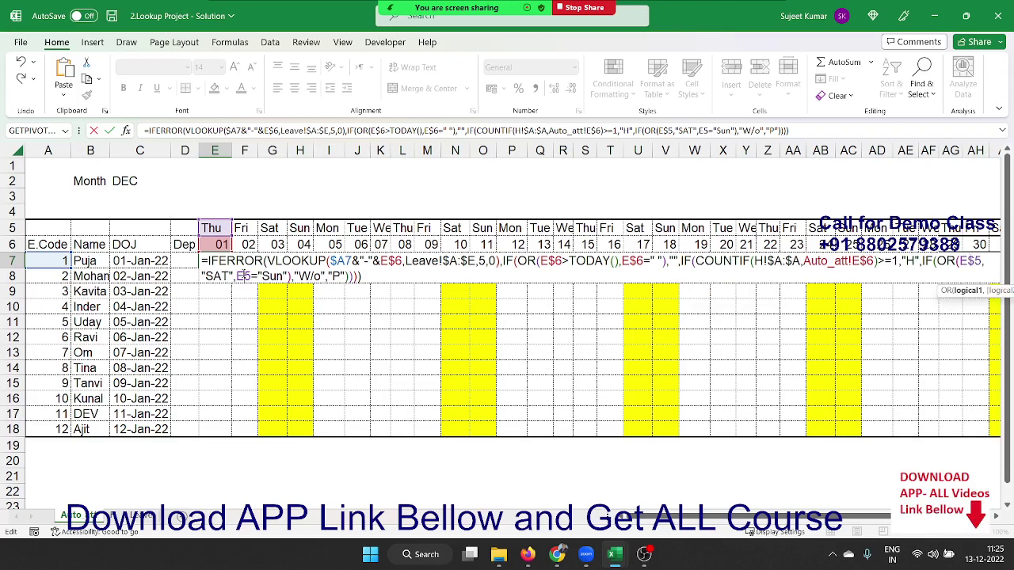
text($)
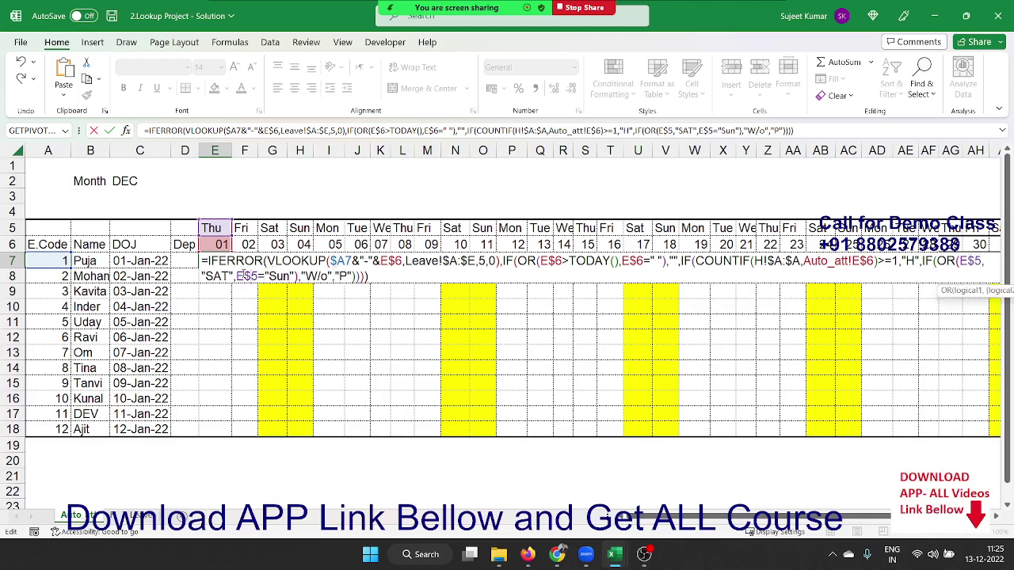
key(ctrl+Return)
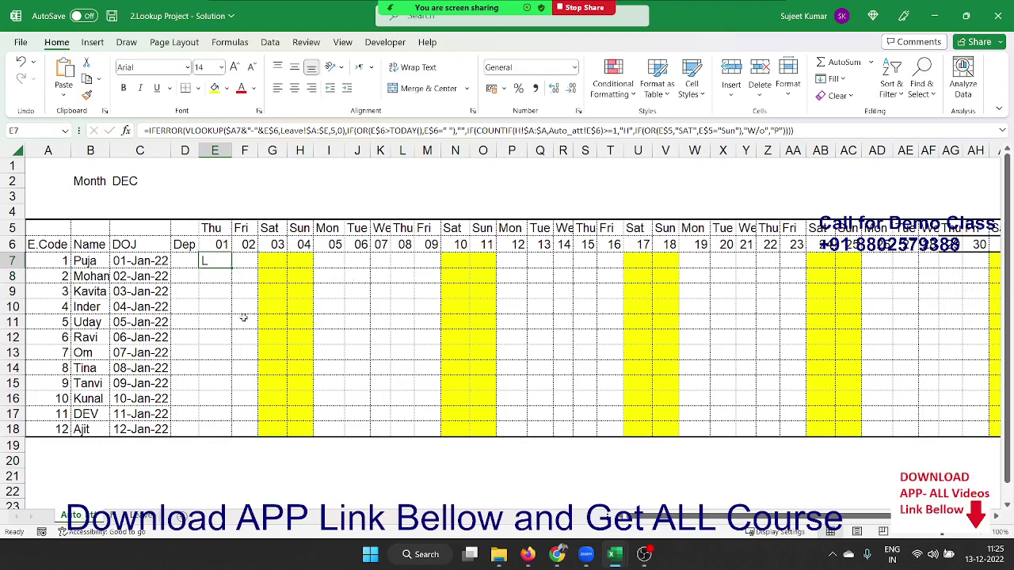
Copy E7's attendance formula across row 7 to day 31 and down the employee rows
drag(232, 270, 3, 297)
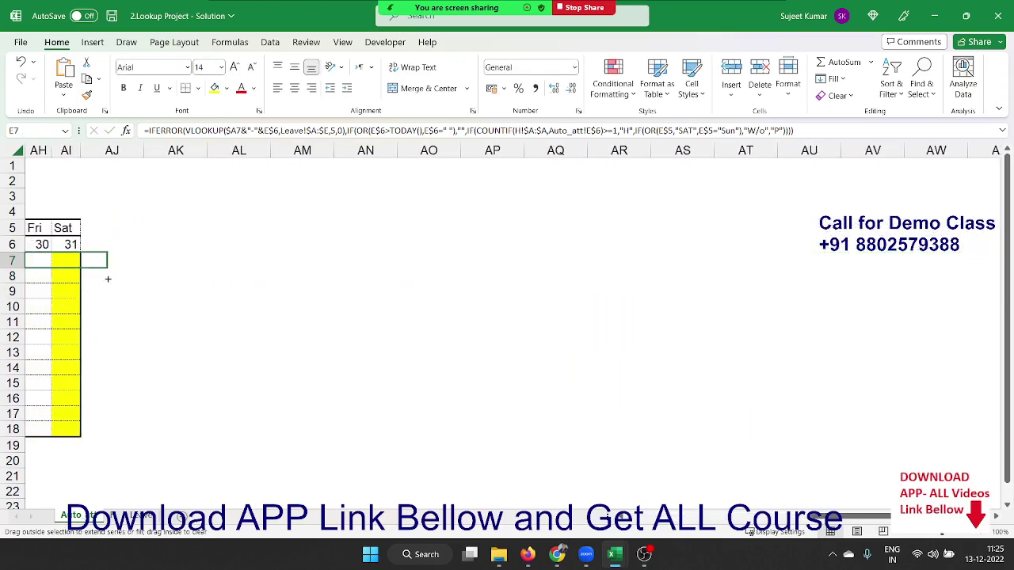
drag(3, 298, 88, 289)
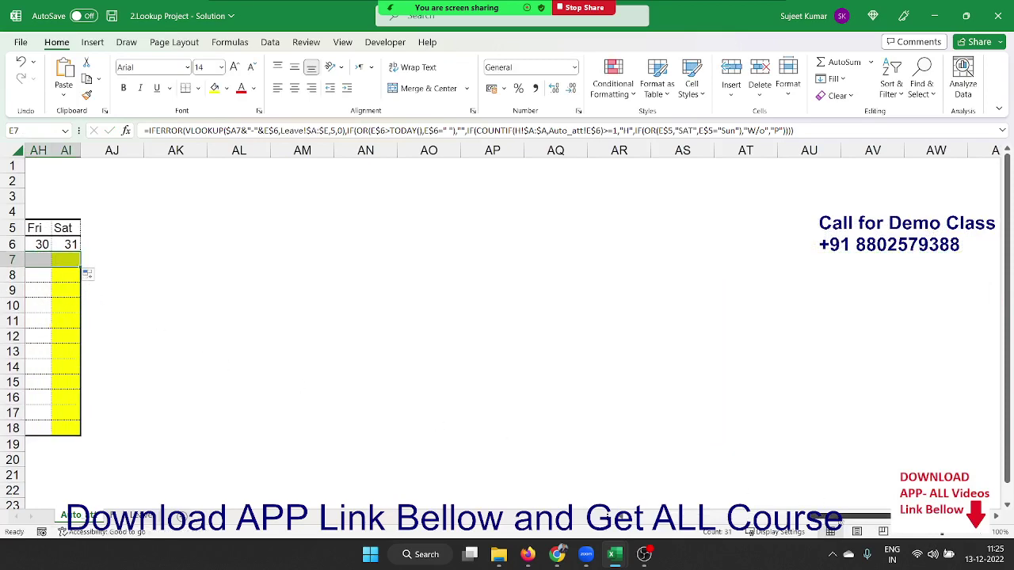
scroll(87, 288, left, 10)
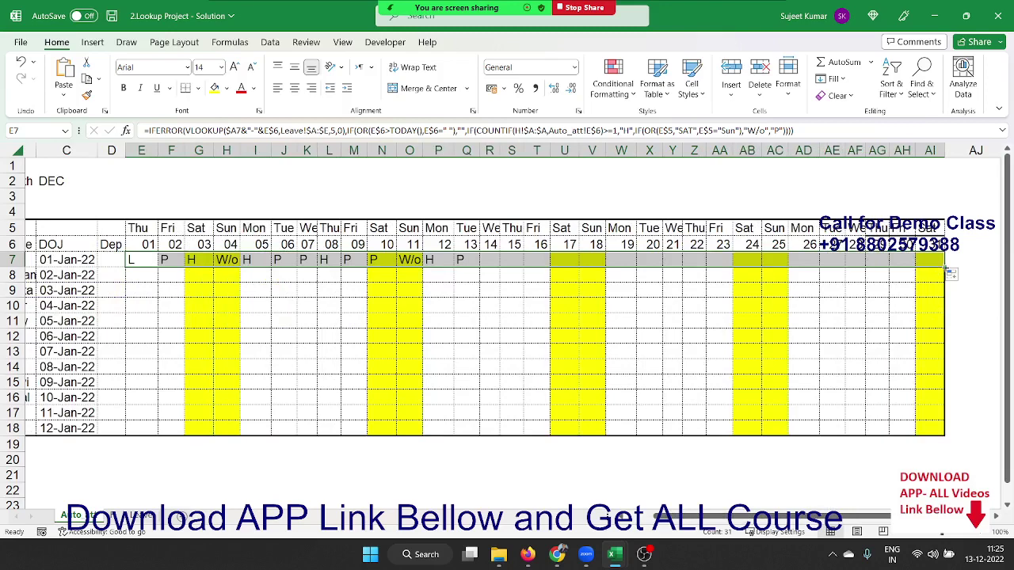
drag(943, 267, 941, 438)
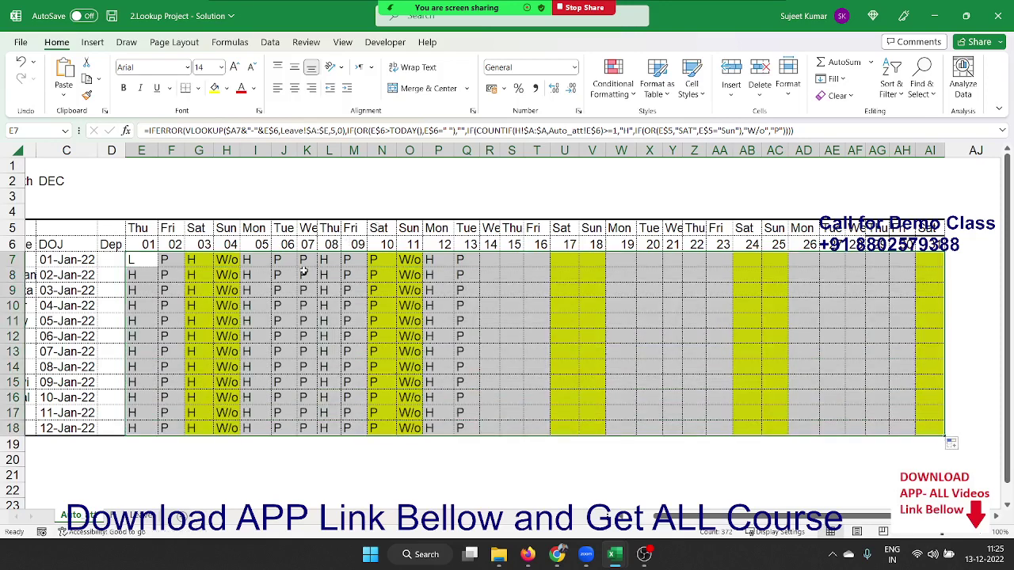
Review the day-number formulas in row 6 and the attendance formula in E7
click(248, 262)
click(252, 243)
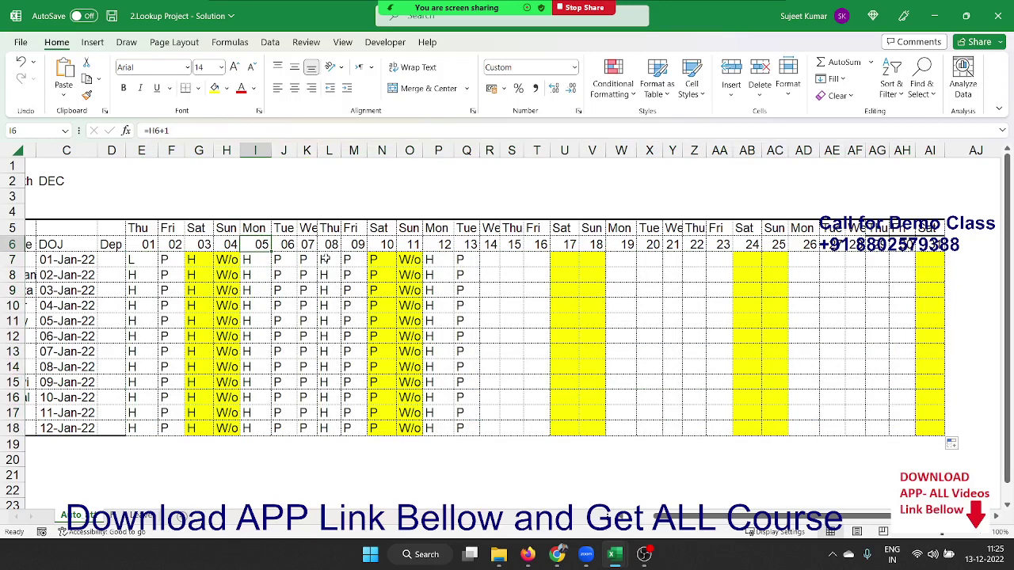
click(325, 248)
click(440, 248)
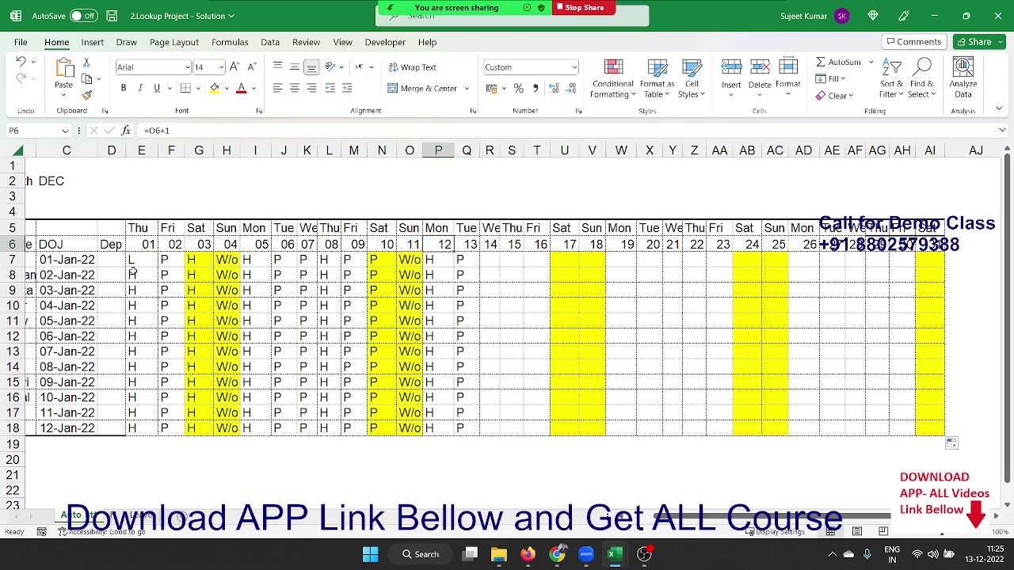
click(133, 262)
click(141, 275)
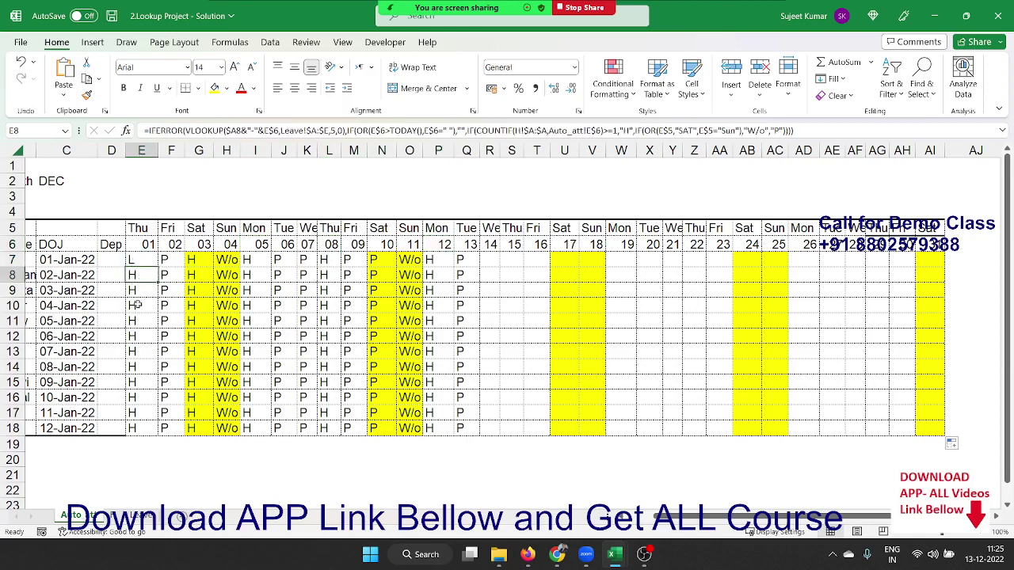
click(138, 304)
click(136, 274)
click(139, 259)
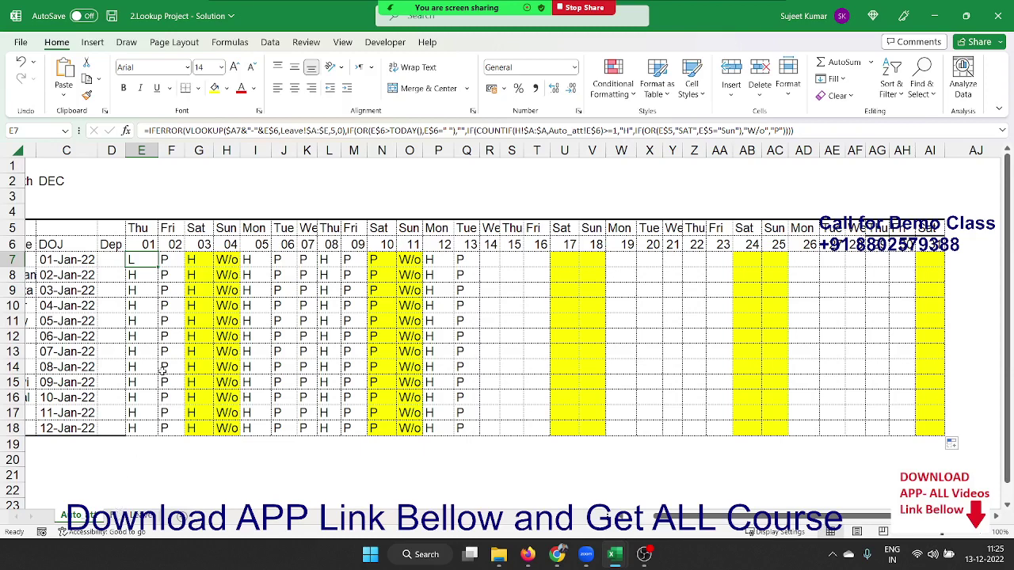
Clear the leave entry's employee ID and check the employee codes on the attendance sheet
click(147, 516)
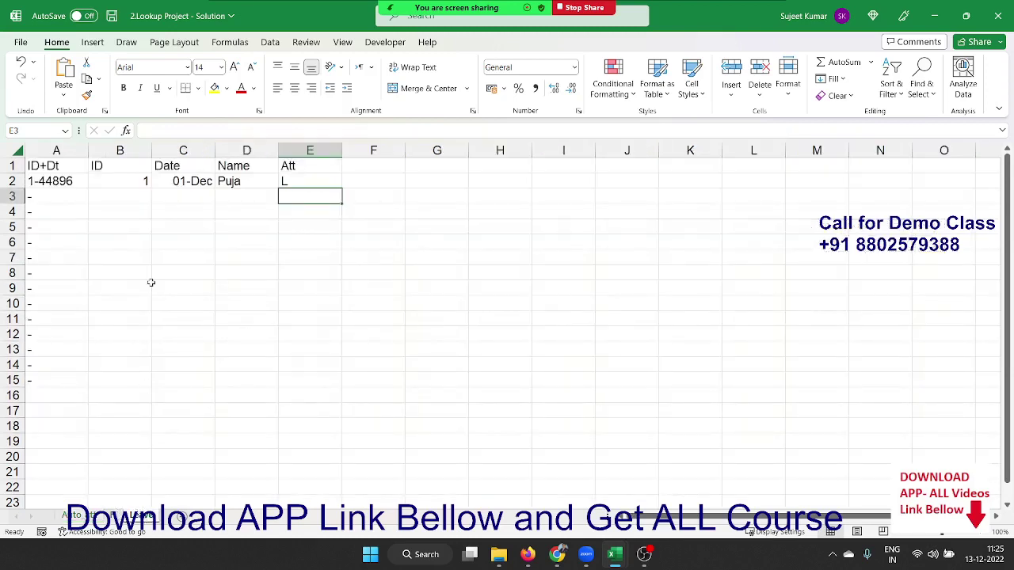
click(144, 181)
key(Delete)
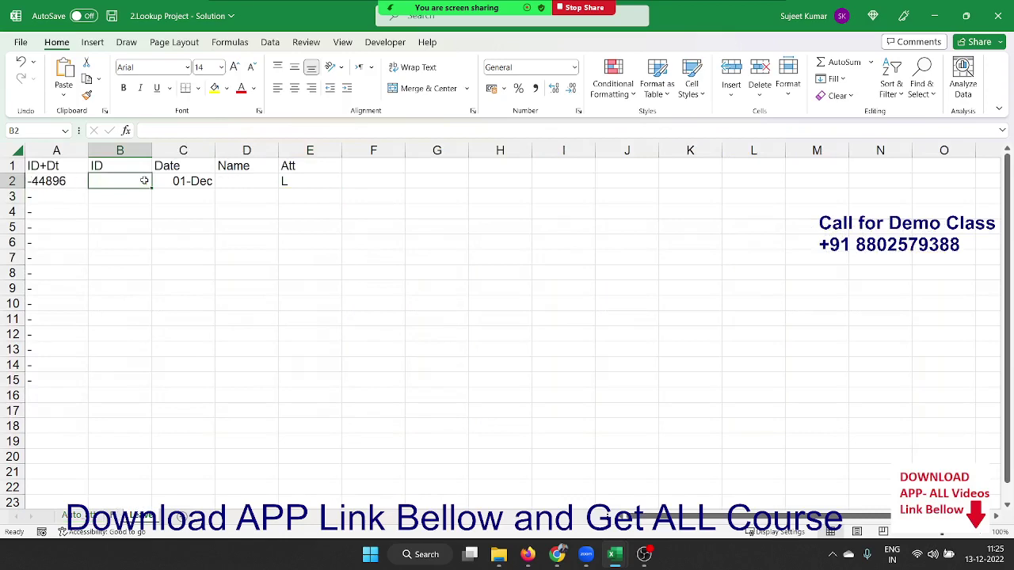
click(101, 518)
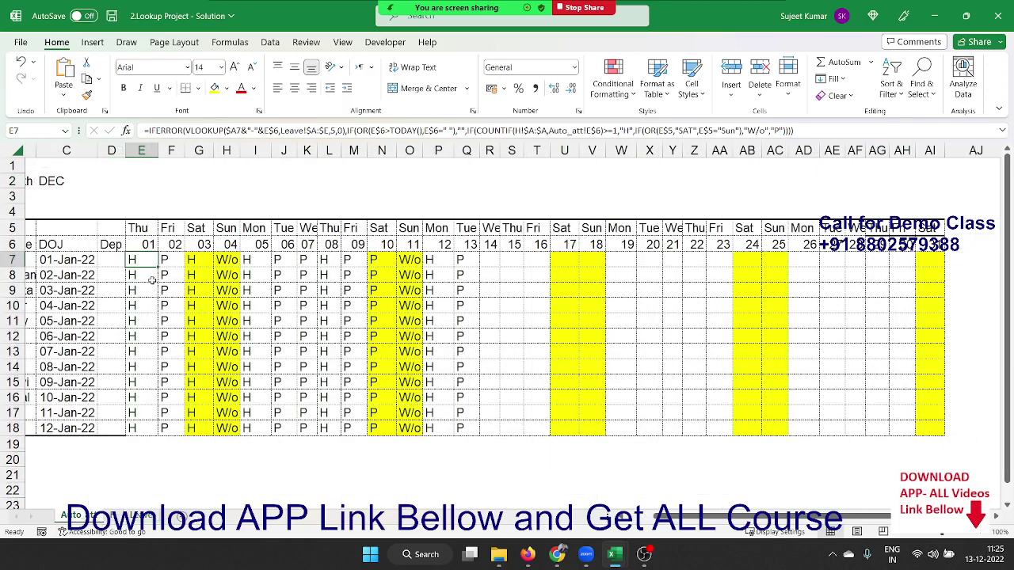
click(105, 293)
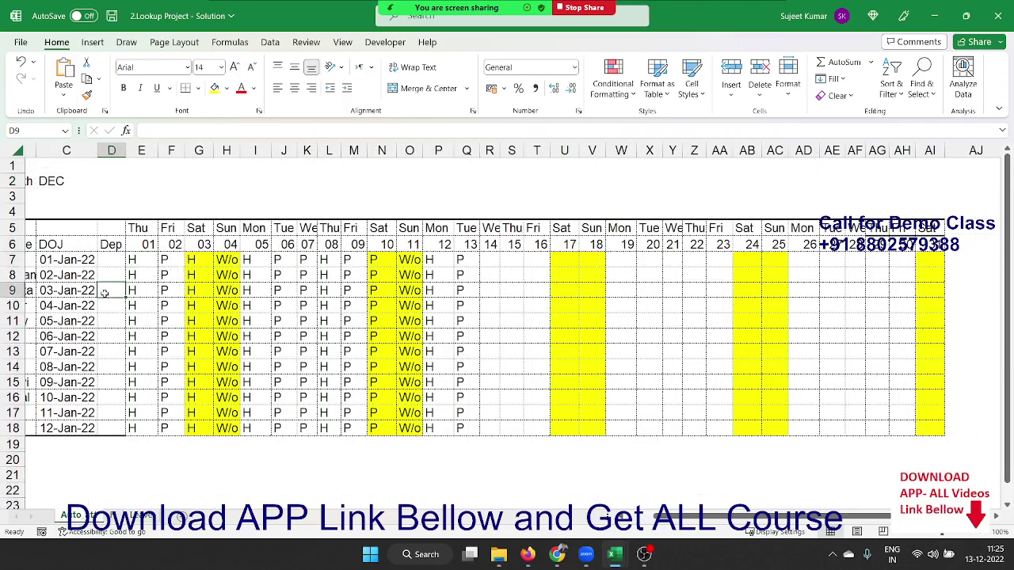
scroll(104, 293, left, 2)
click(103, 291)
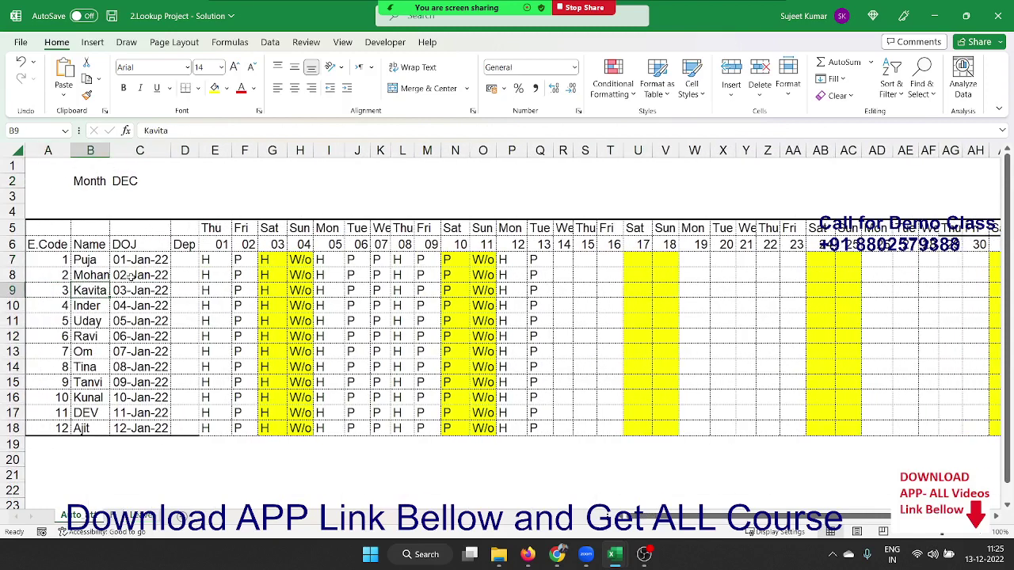
On the Leave sheet, enter employee ID 2 and leave date 02-Dec
click(147, 516)
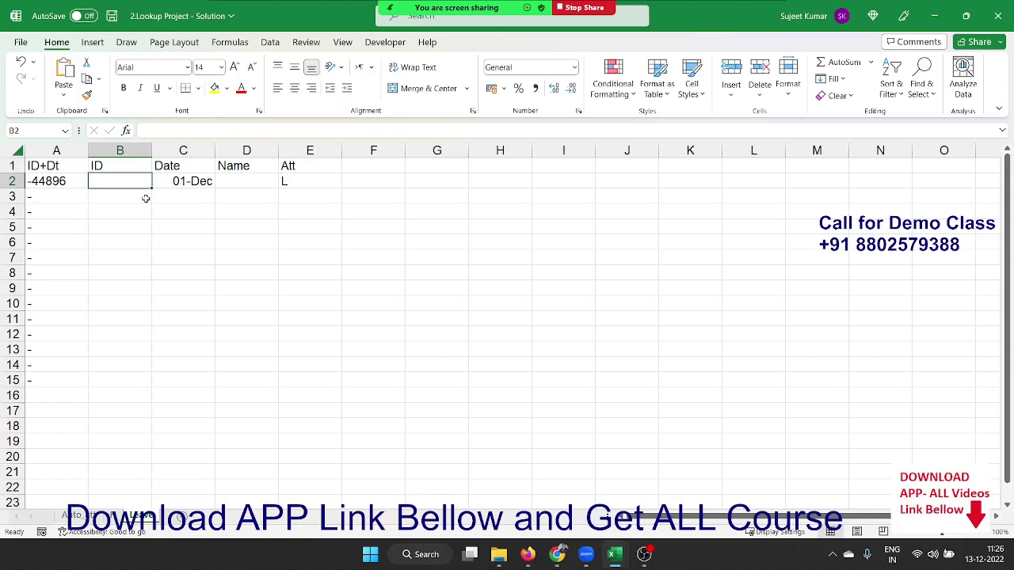
text(2)
key(Tab)
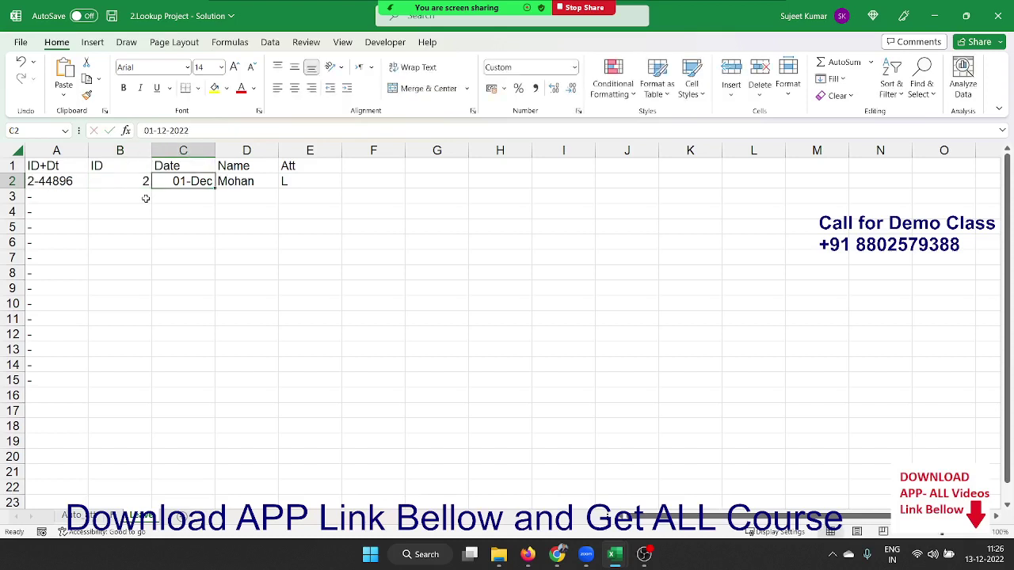
text(1/12)
text(/22)
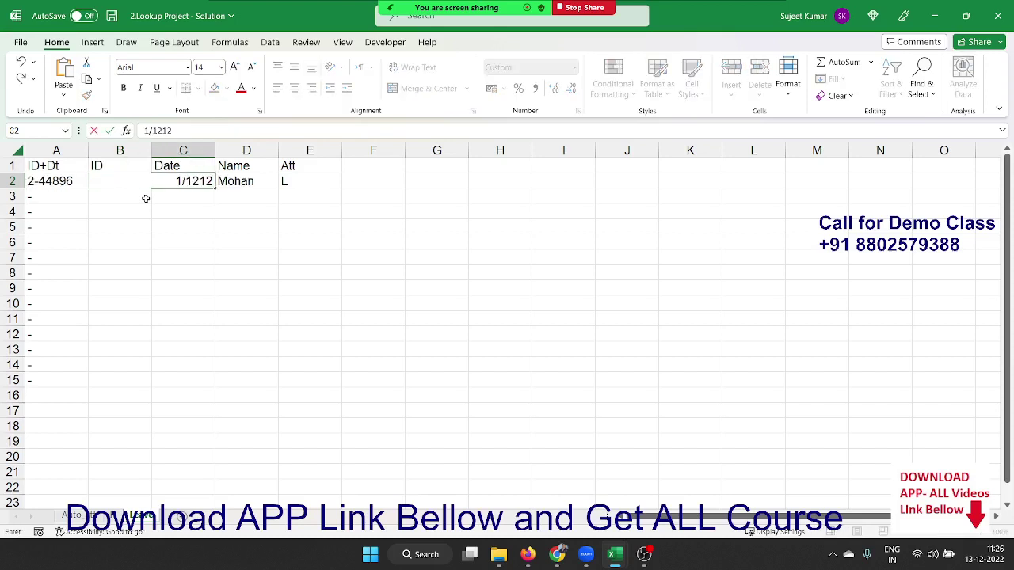
key(ctrl+Return)
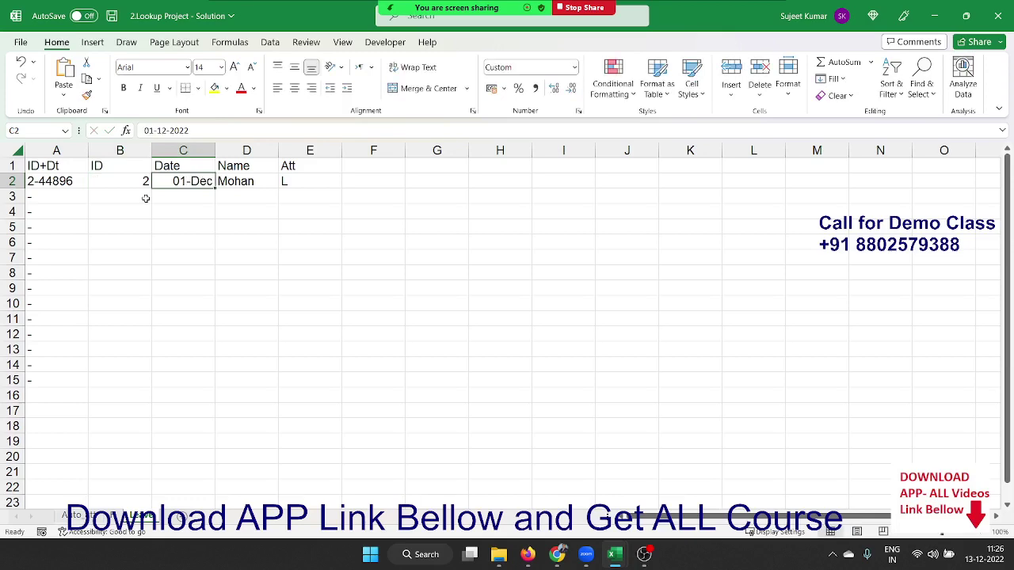
text(2/12)
key(Return)
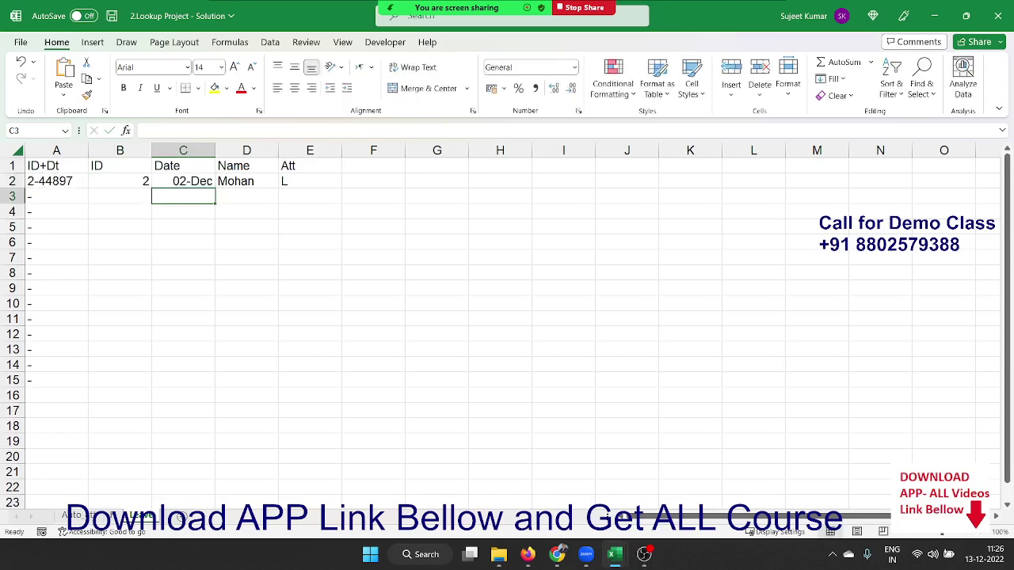
On the DEC attendance sheet, check the second employee's L mark on day 02
click(79, 516)
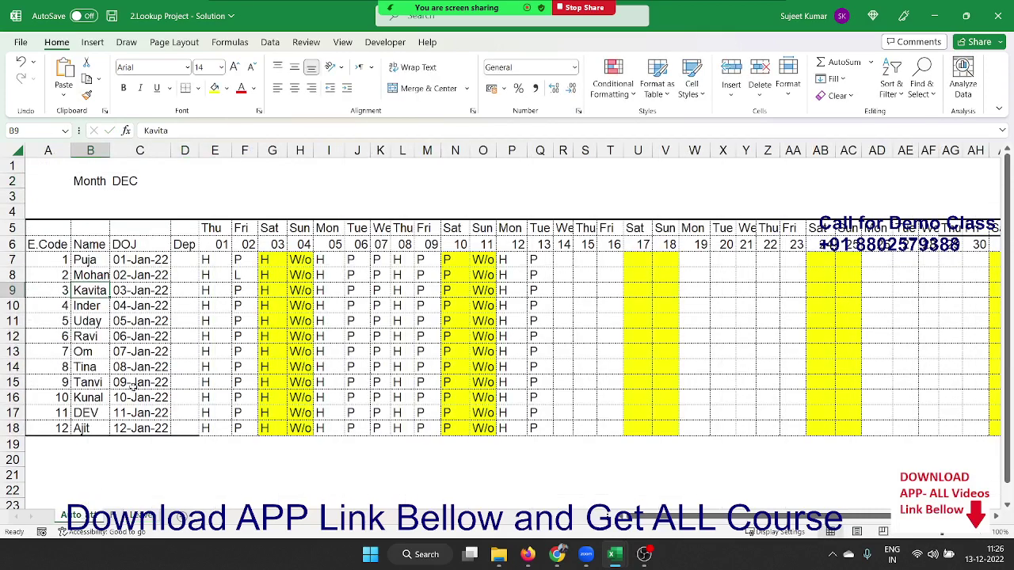
click(240, 275)
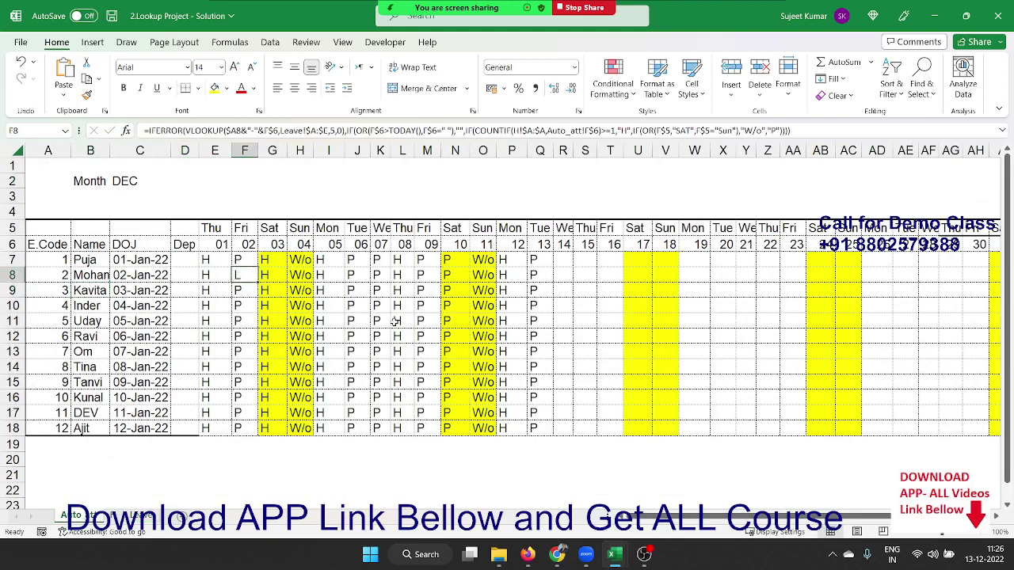
key(Right)
key(Right)
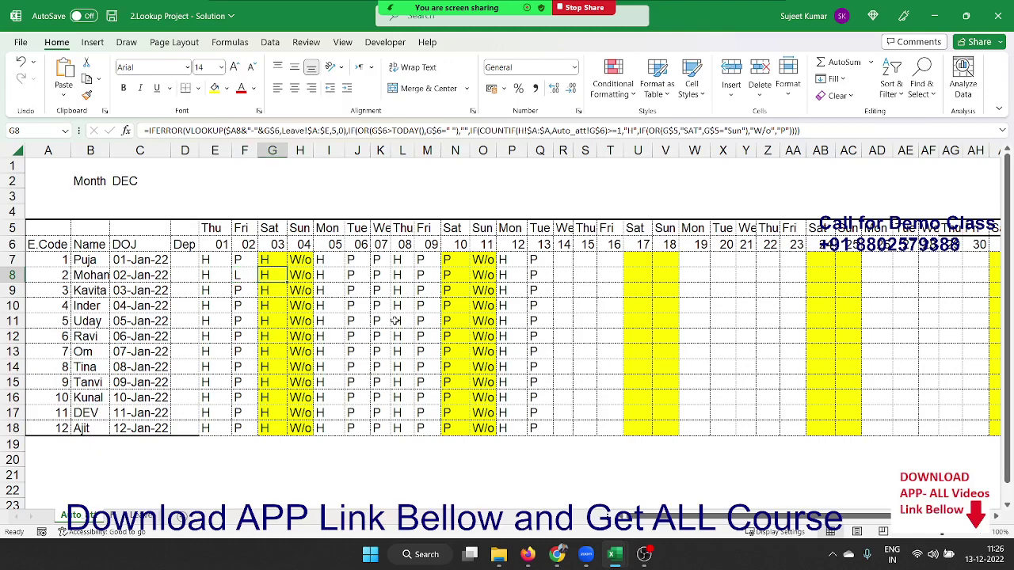
key(Right)
key(Right)
key(Right)
key(Right)
key(Right)
key(Right)
key(Right)
key(Right)
key(Right)
key(Right)
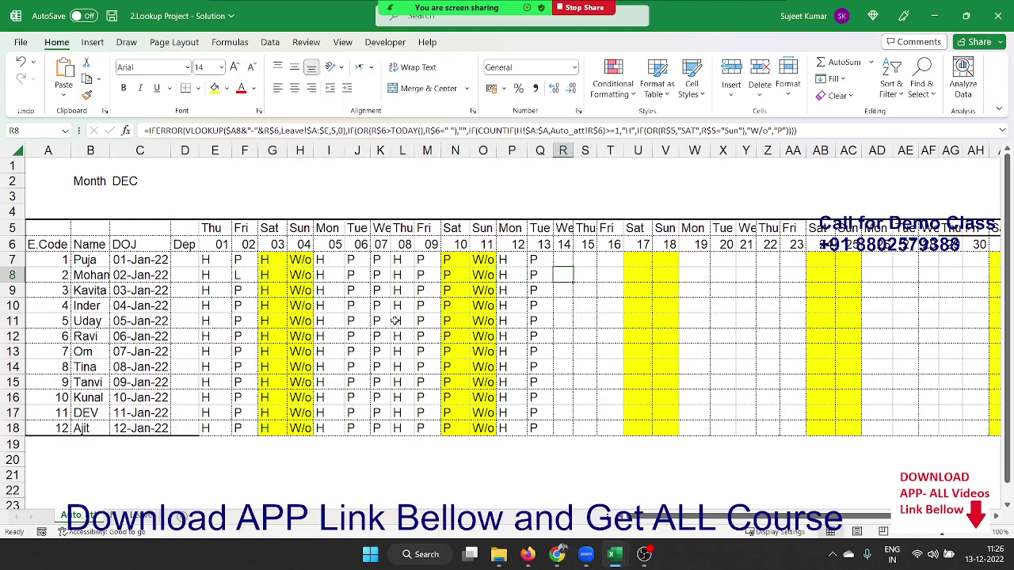
key(Right)
key(Right)
key(Right)
key(Right)
key(Right)
key(Right)
key(Right)
key(Right)
key(Right)
key(Right)
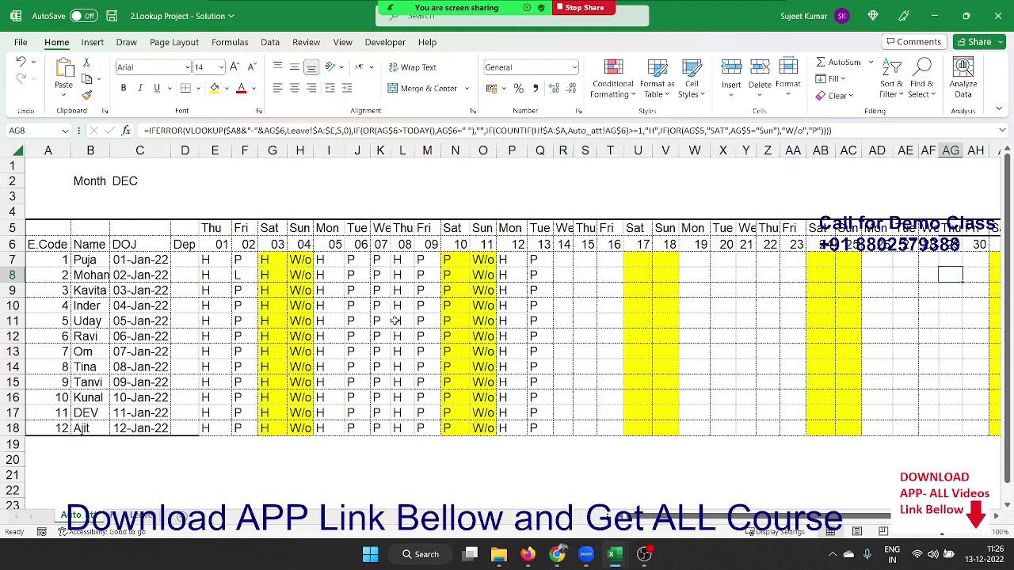
key(Right)
key(Right)
key(Right)
key(Right)
key(Right)
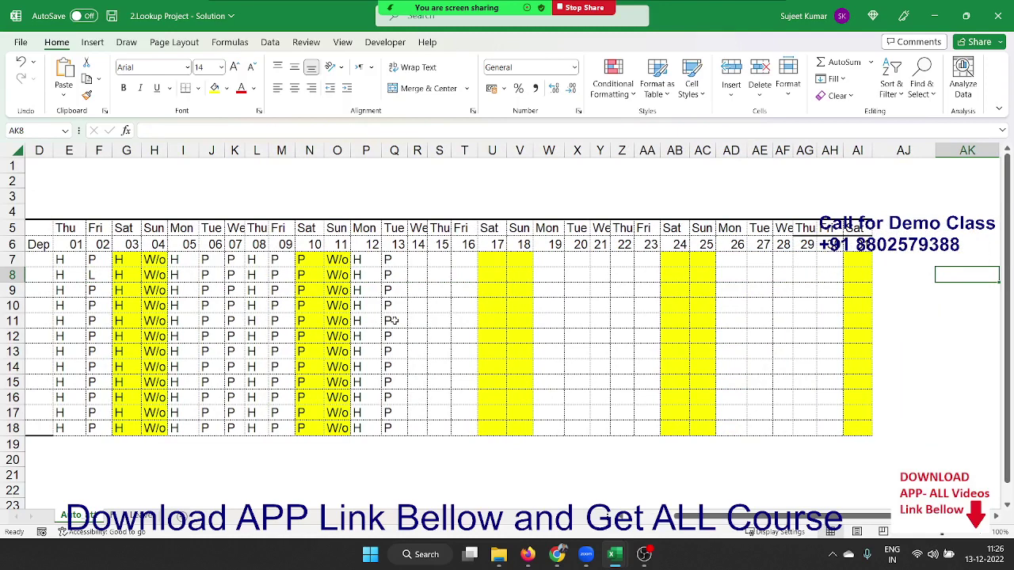
Review the day-29 cells and the month-end EOMONTH header formula without changing it
key(Left)
key(Left)
key(Left)
key(Left)
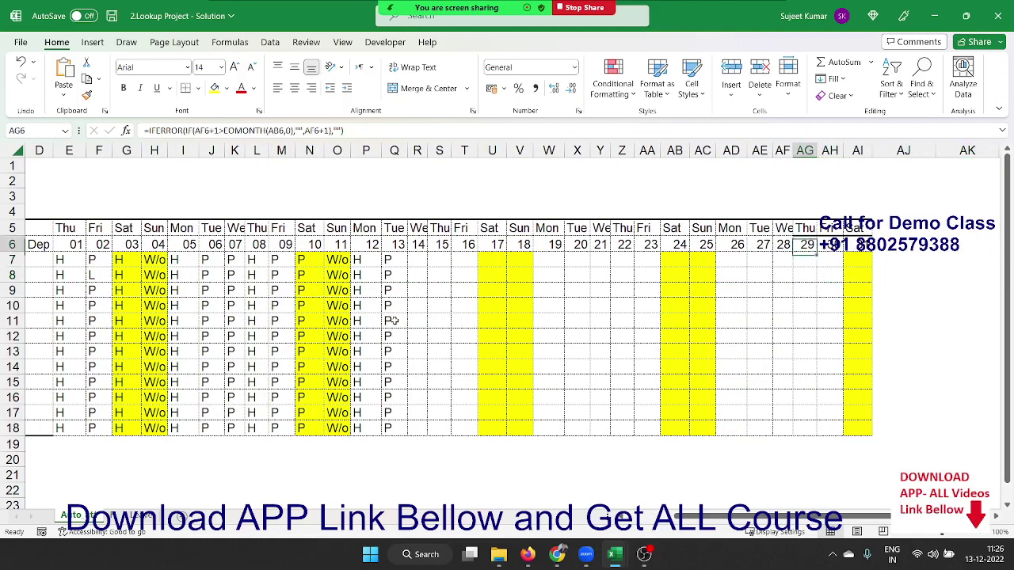
key(Up)
key(Up)
key(Left)
key(Down)
key(Right)
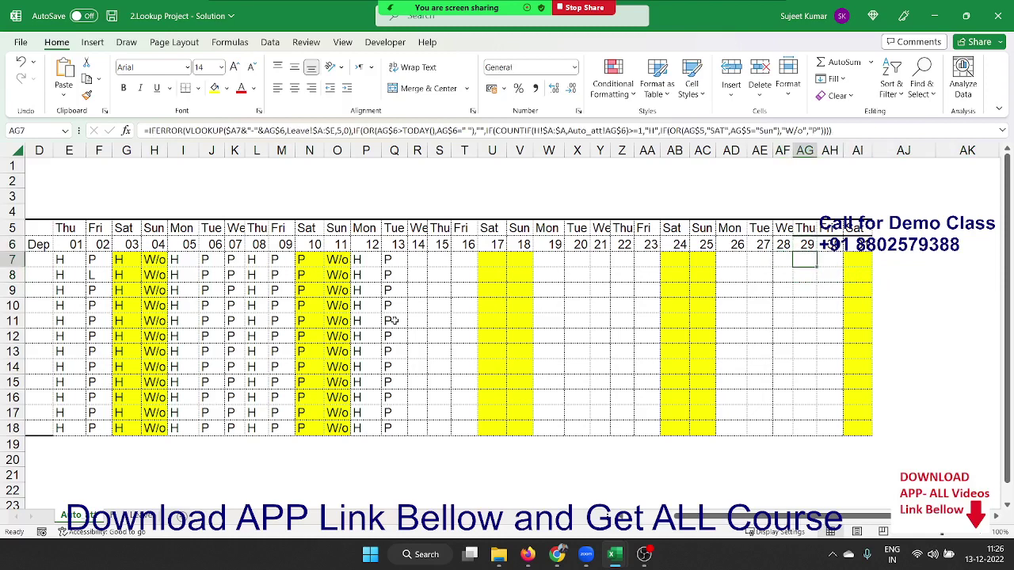
key(Up)
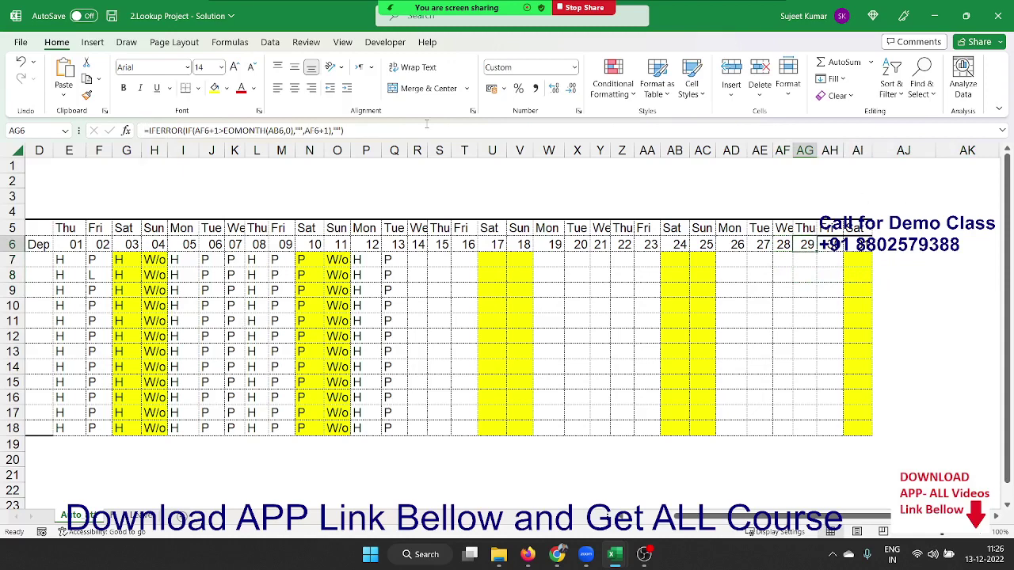
click(337, 130)
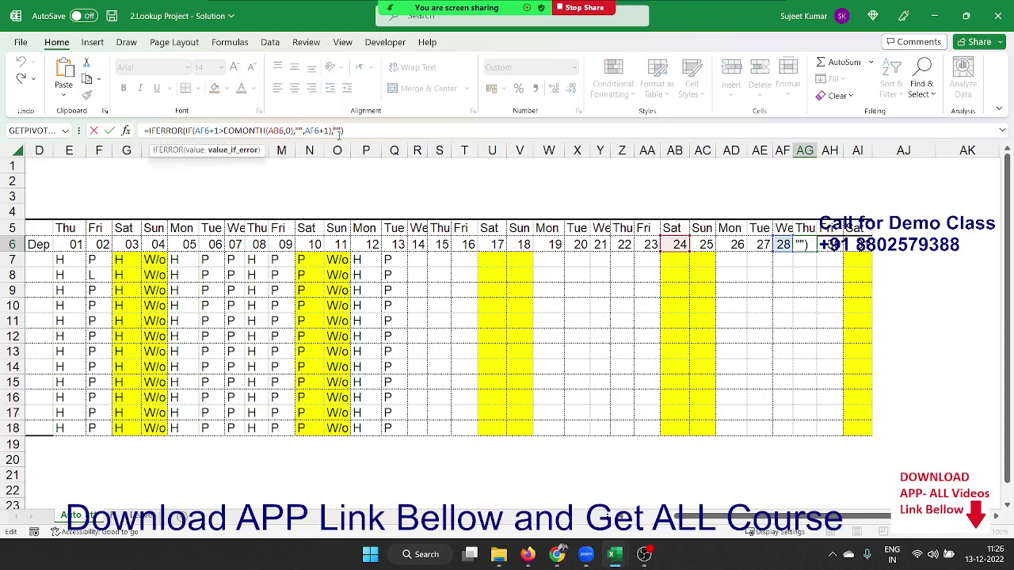
key(Escape)
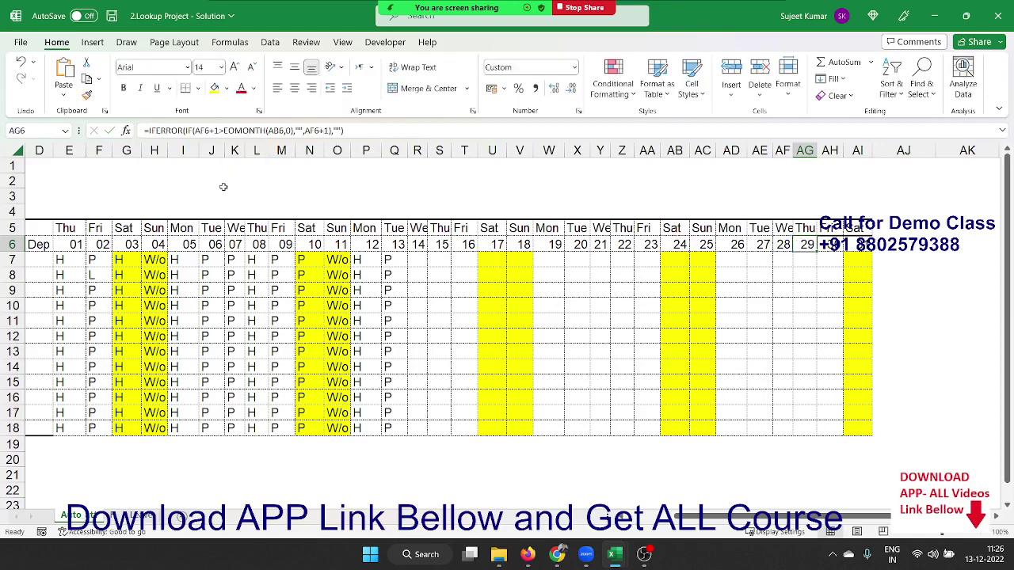
click(156, 192)
key(Left)
key(Left)
key(Left)
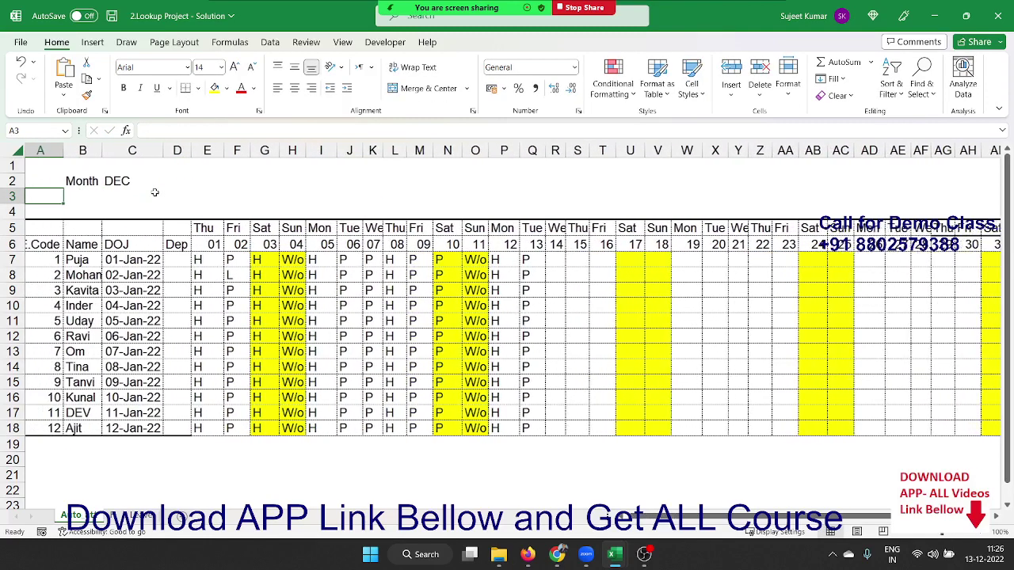
click(111, 183)
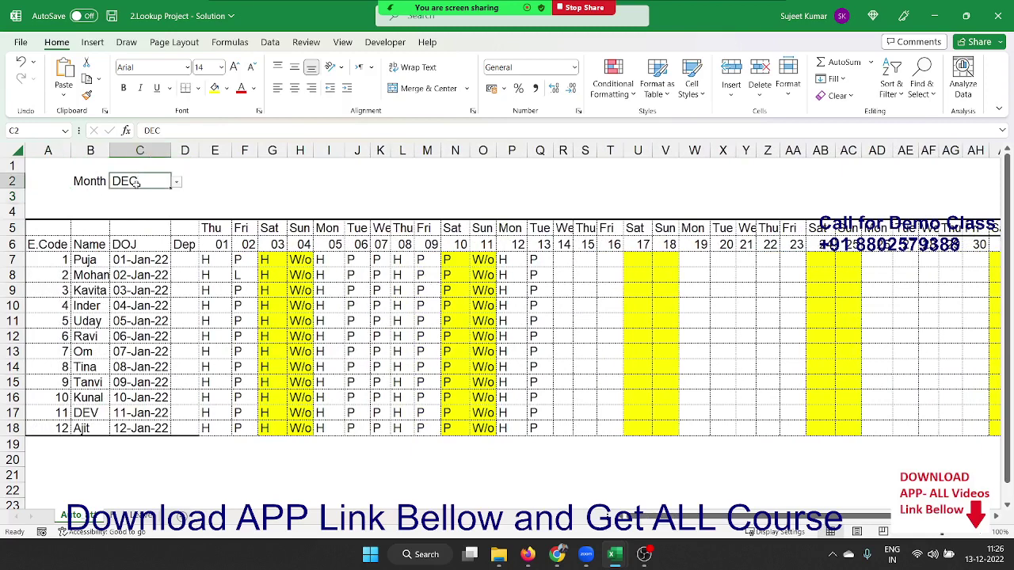
click(176, 183)
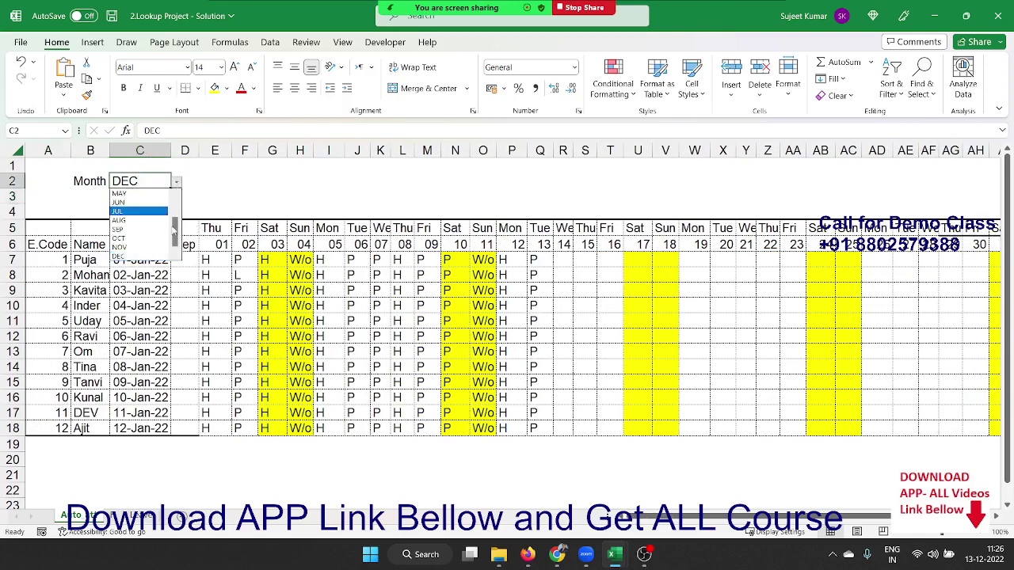
scroll(176, 222, up, 2)
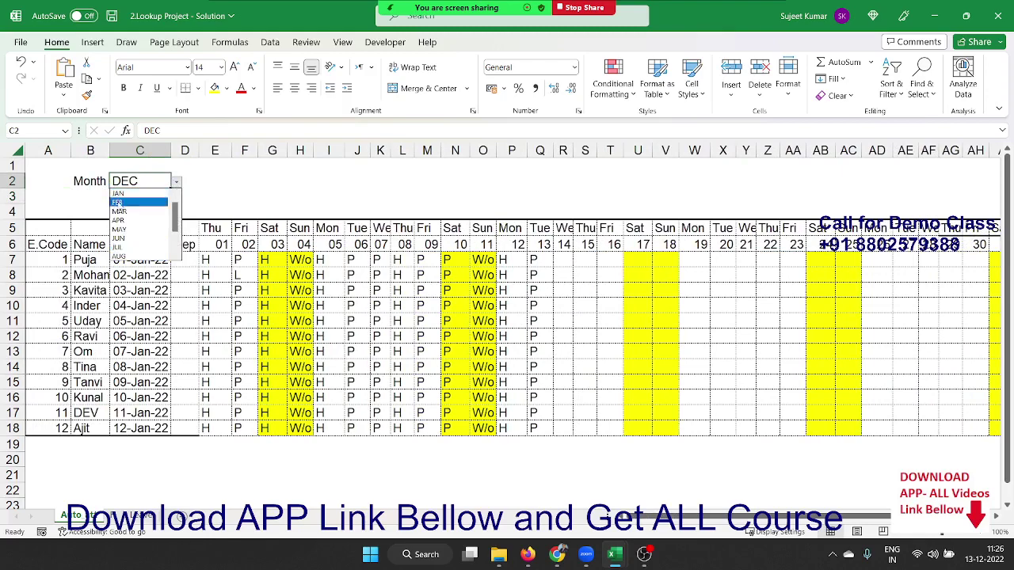
click(117, 203)
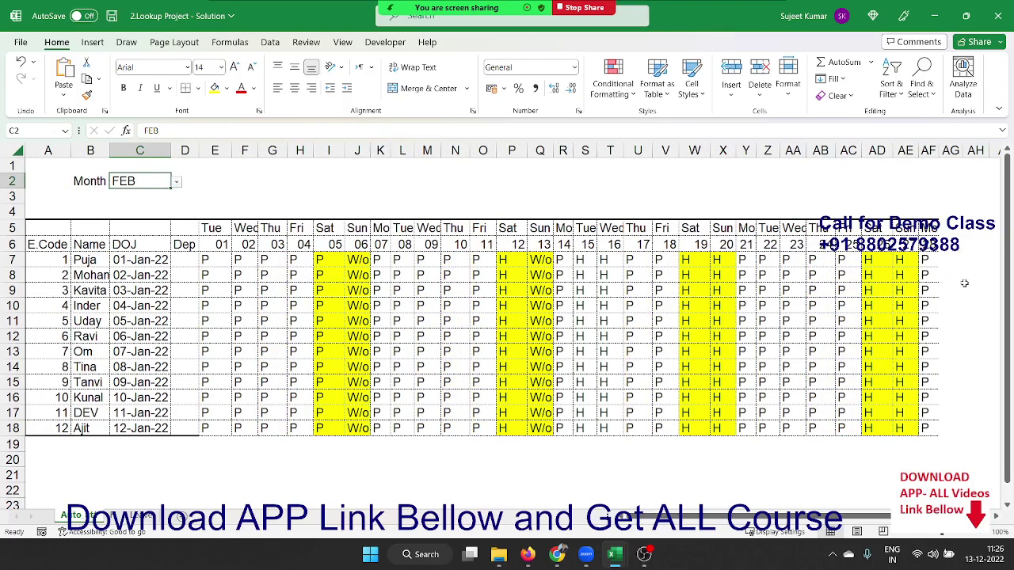
click(965, 283)
click(926, 259)
key(Right)
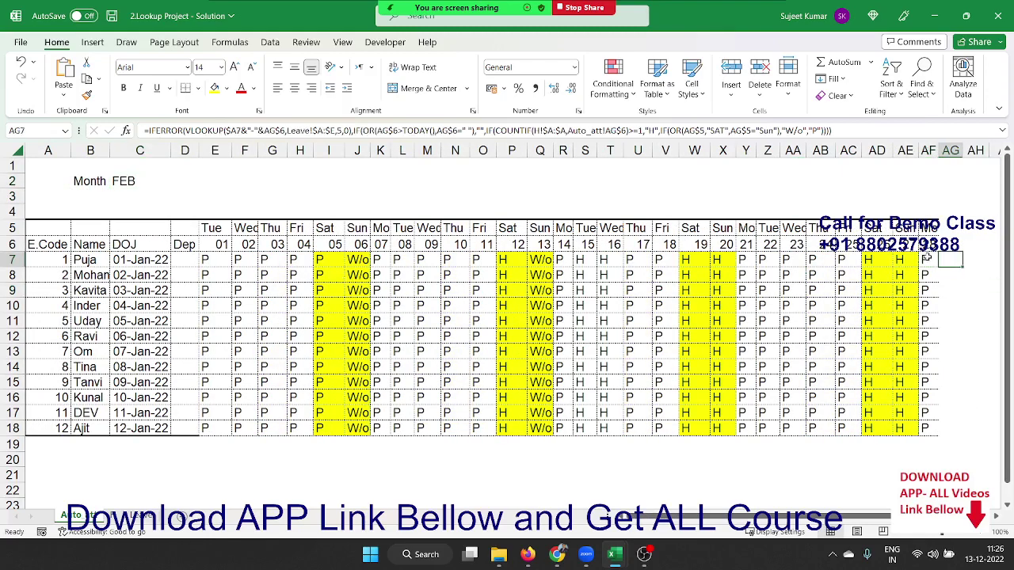
key(Right)
key(Right)
key(Right)
key(Right)
key(Left)
key(Left)
key(Left)
key(Up)
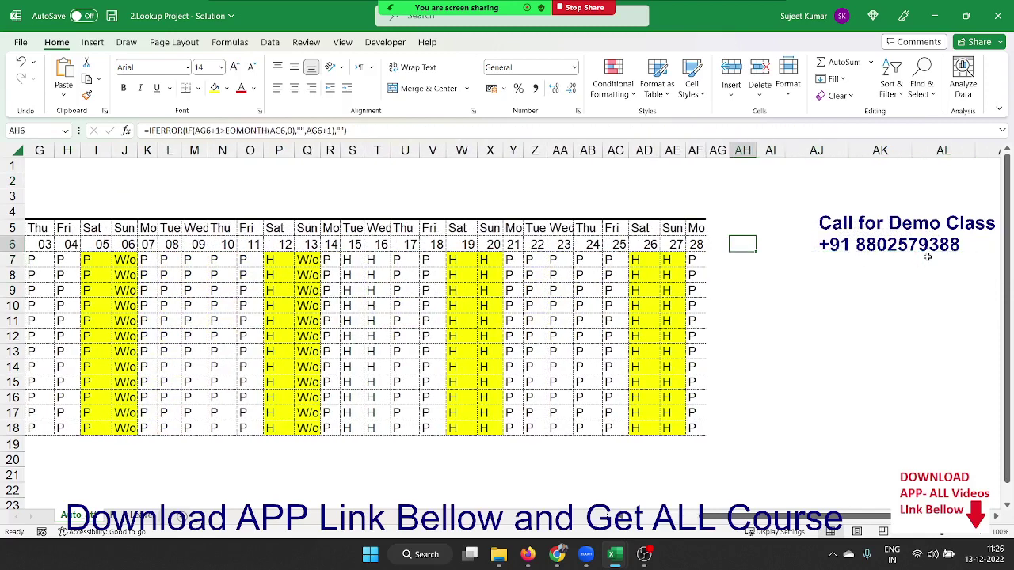
key(Left)
key(Left)
key(Right)
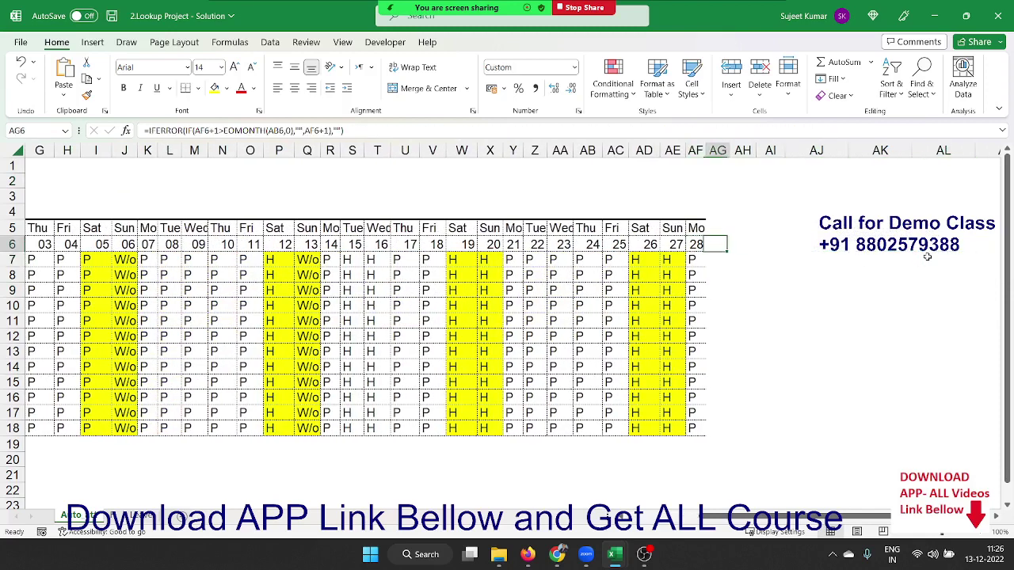
key(Down)
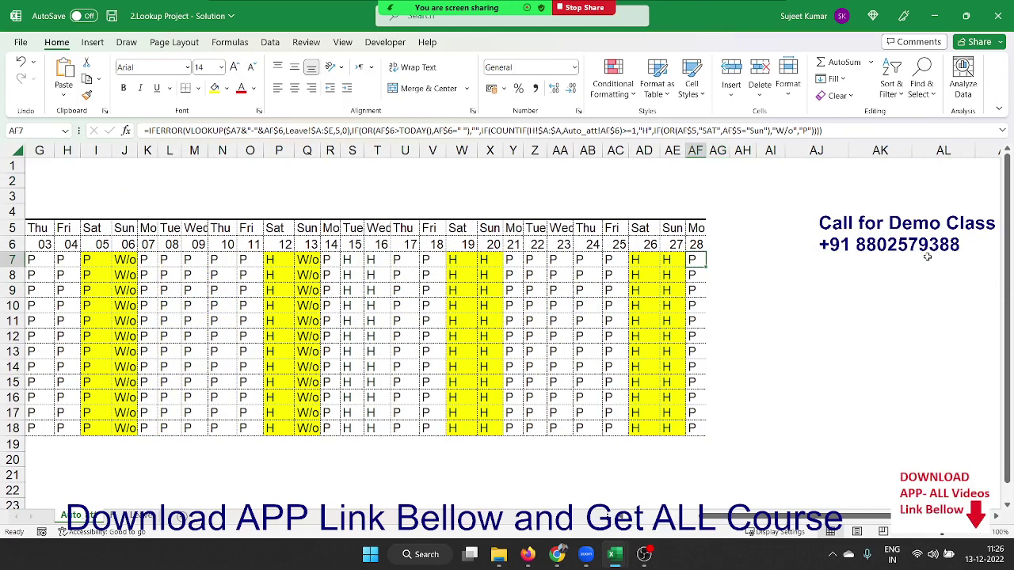
key(Left)
key(Left)
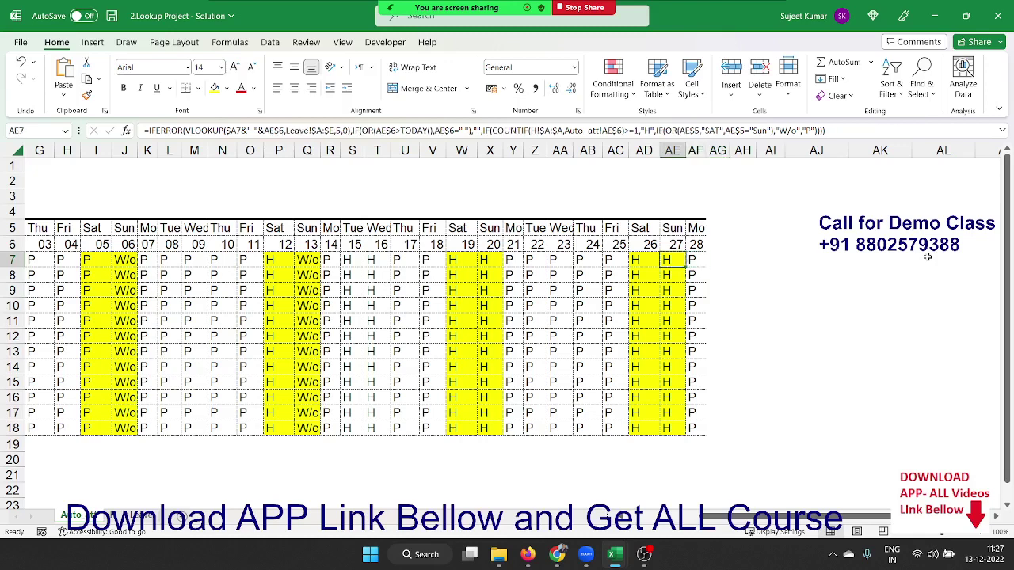
key(Left)
key(Left)
key(Left)
key(Left)
key(Left)
key(Left)
key(Left)
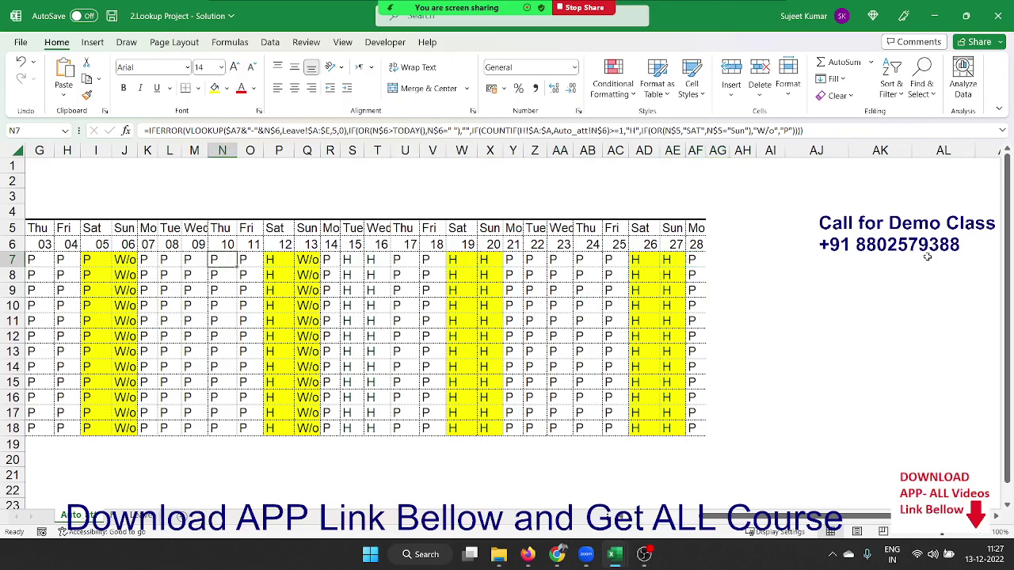
key(Right)
key(Right)
key(Right)
key(Right)
key(Right)
key(Right)
key(Up)
key(Right)
key(Right)
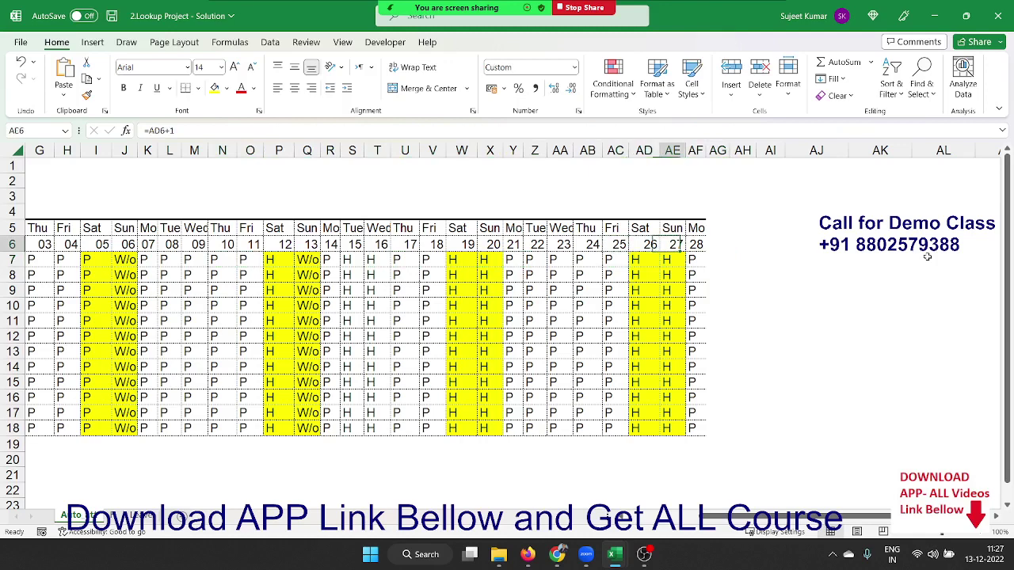
key(Right)
key(Right)
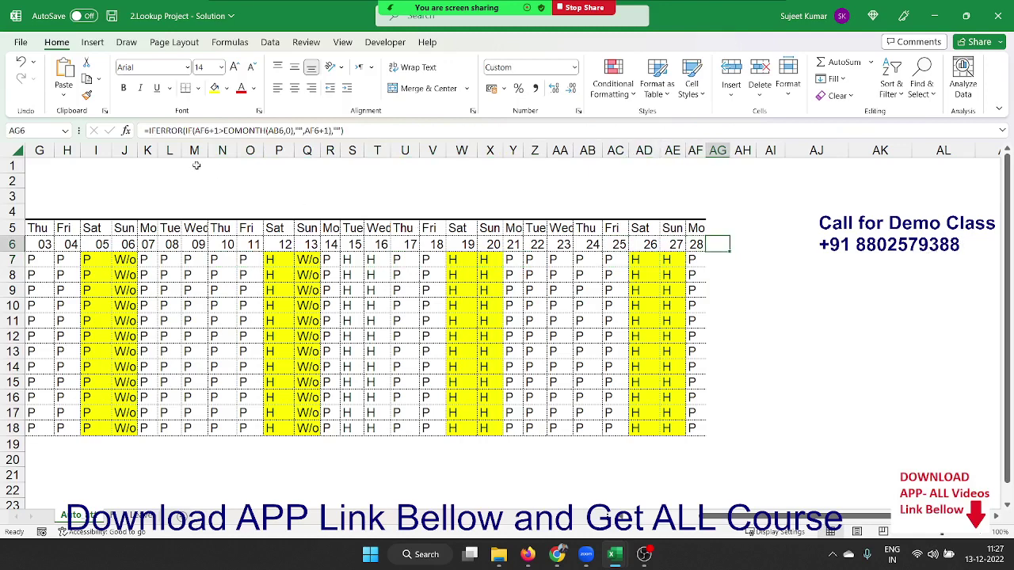
Start AG6's formula with an IF test built on EOMONTH(M6,0)
click(149, 130)
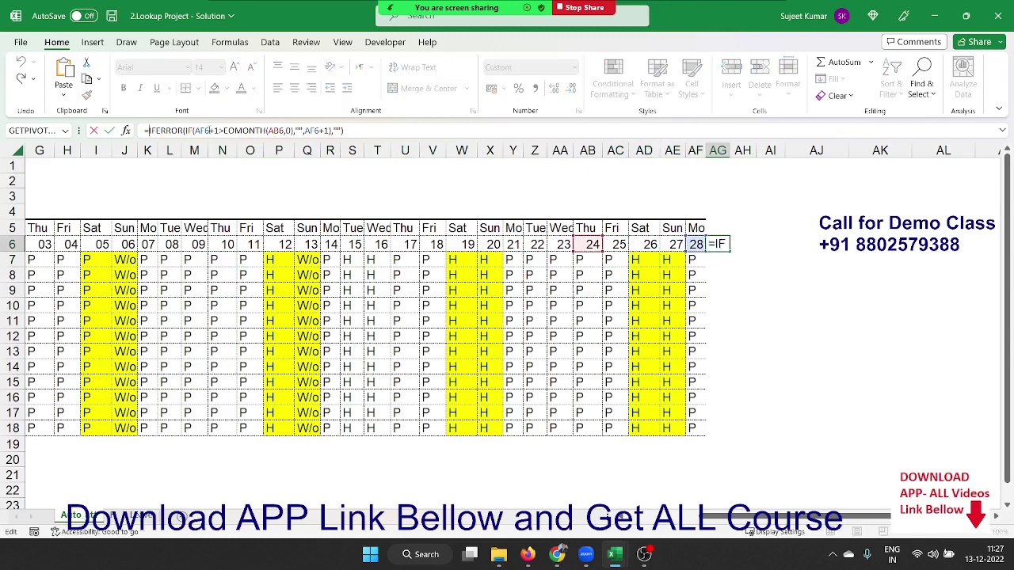
text(IF()
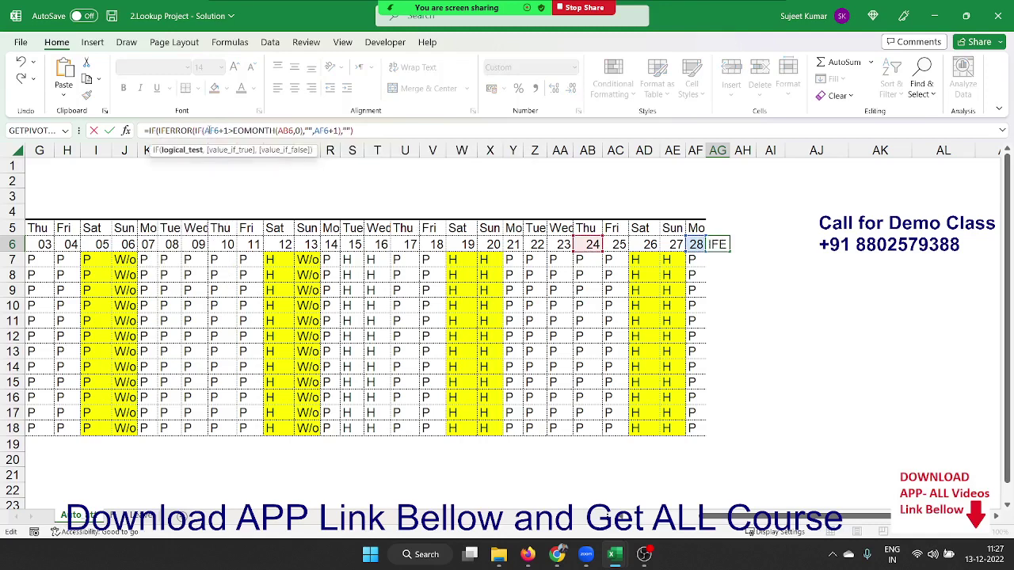
text(EOMONTH()
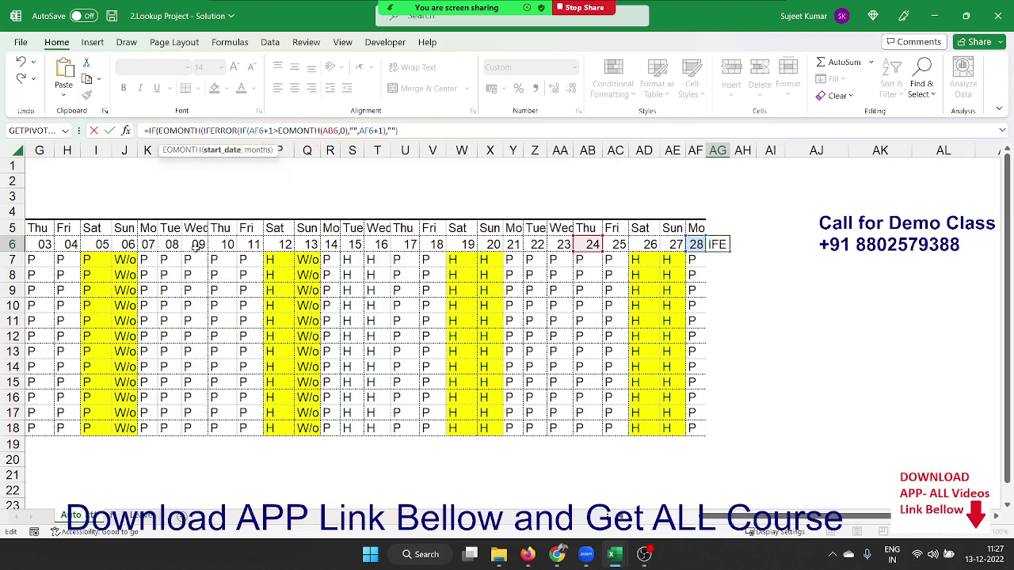
click(198, 245)
text(,)
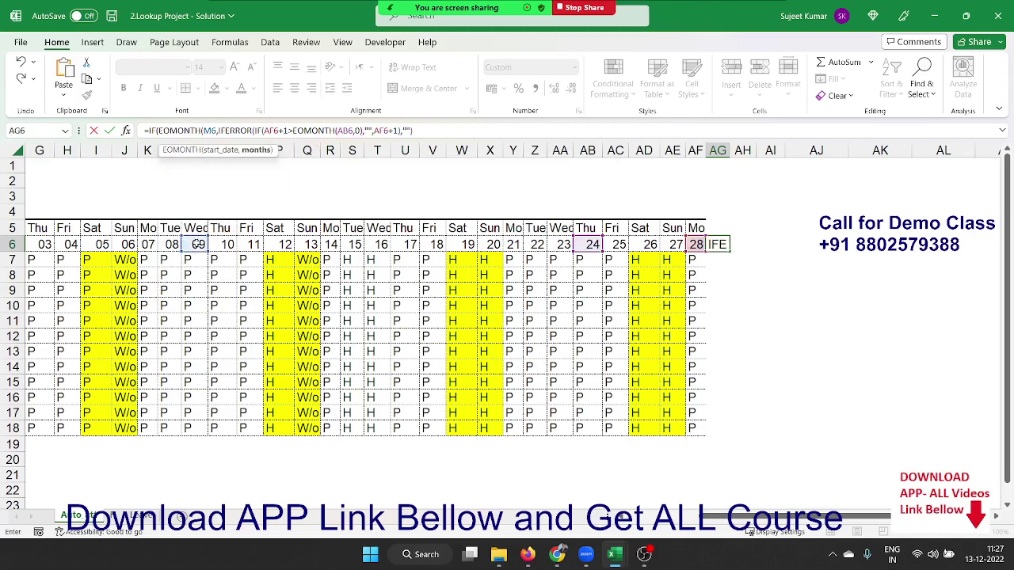
text())
key(BackSpace)
text(0)
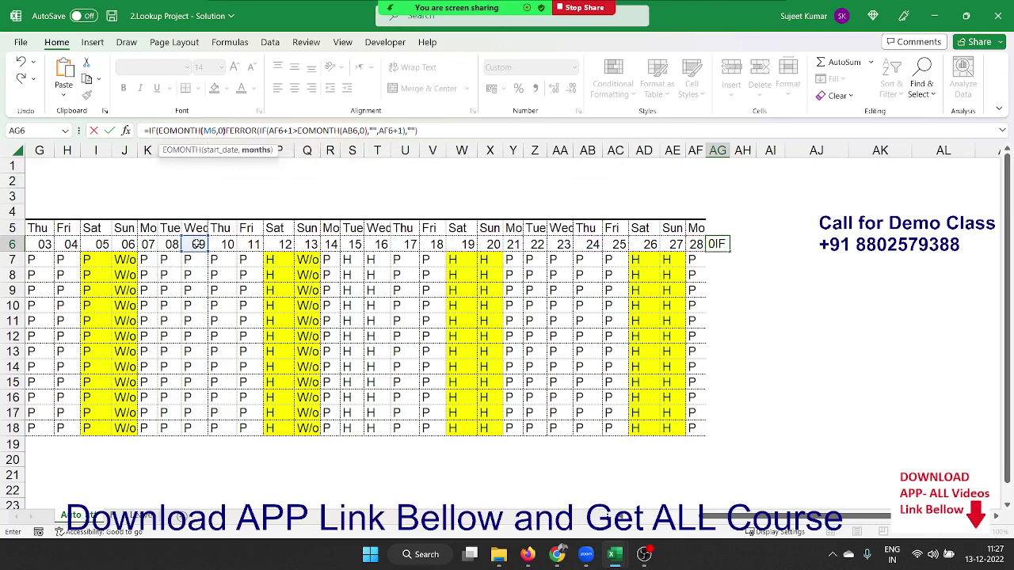
text())
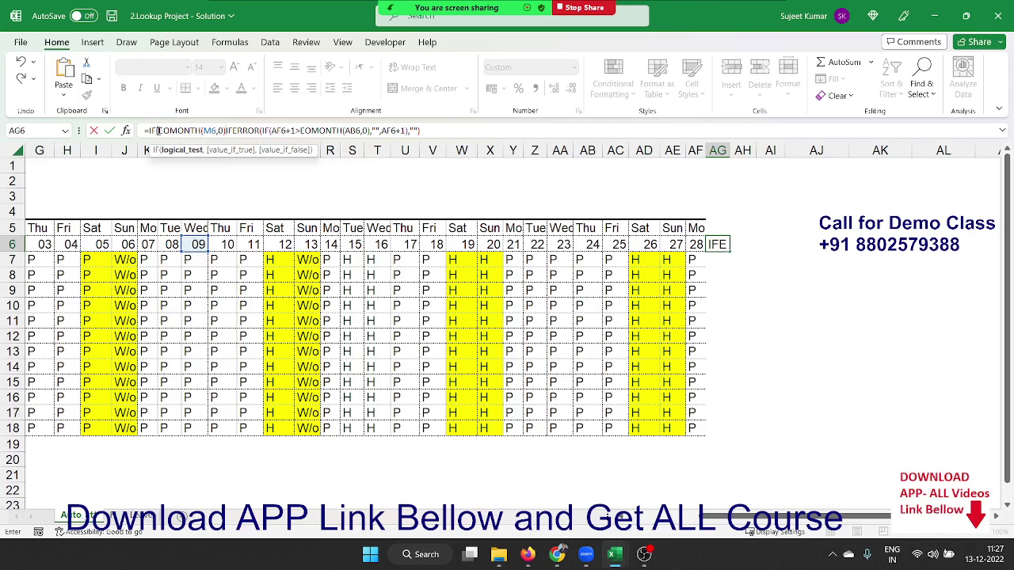
Complete the test as AF6=EOMONTH(M6,0) returning 'Total P', else the existing IFERROR
key(F2)
click(695, 245)
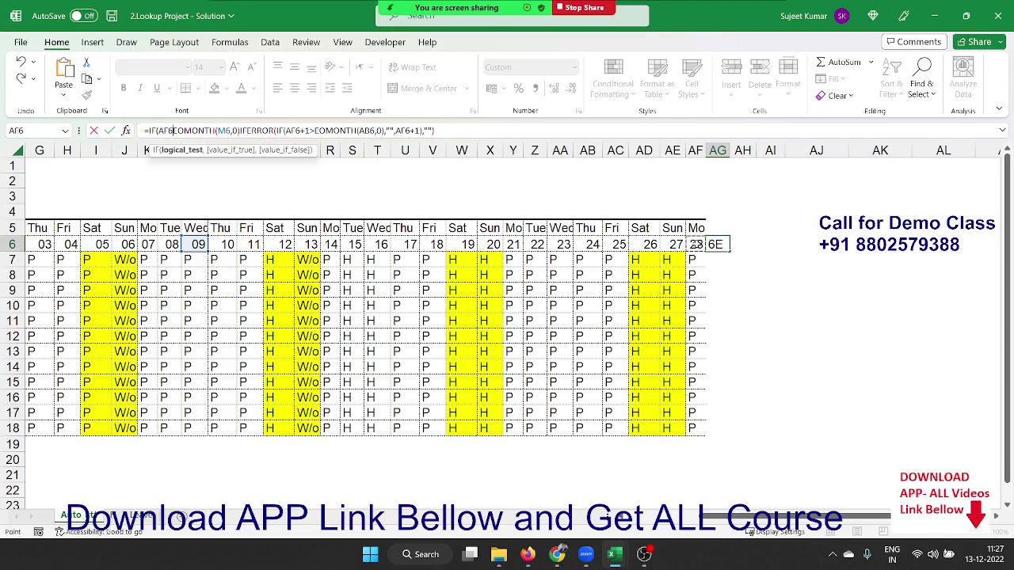
text(>)
key(BackSpace)
text(=)
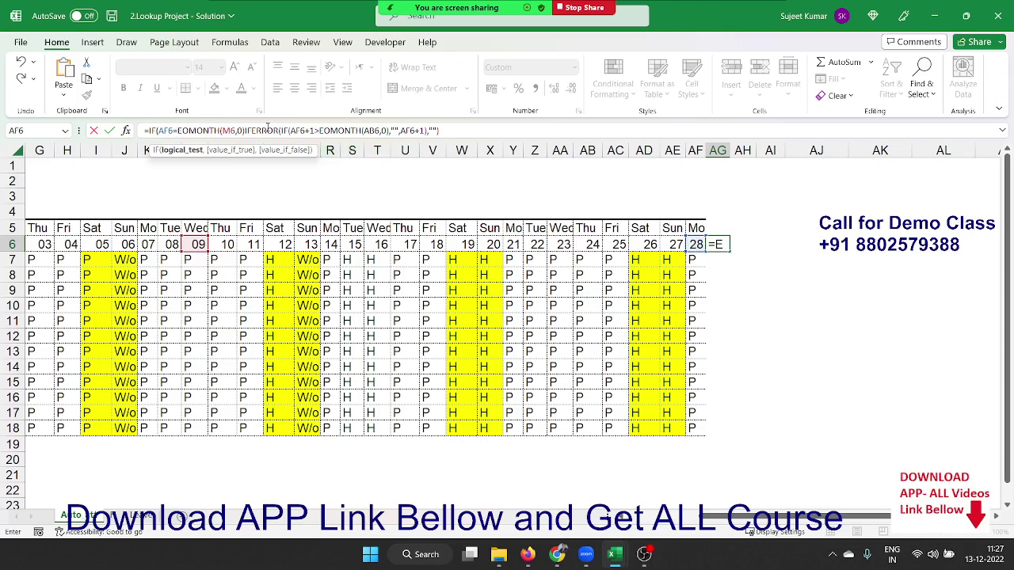
click(246, 131)
text(,")
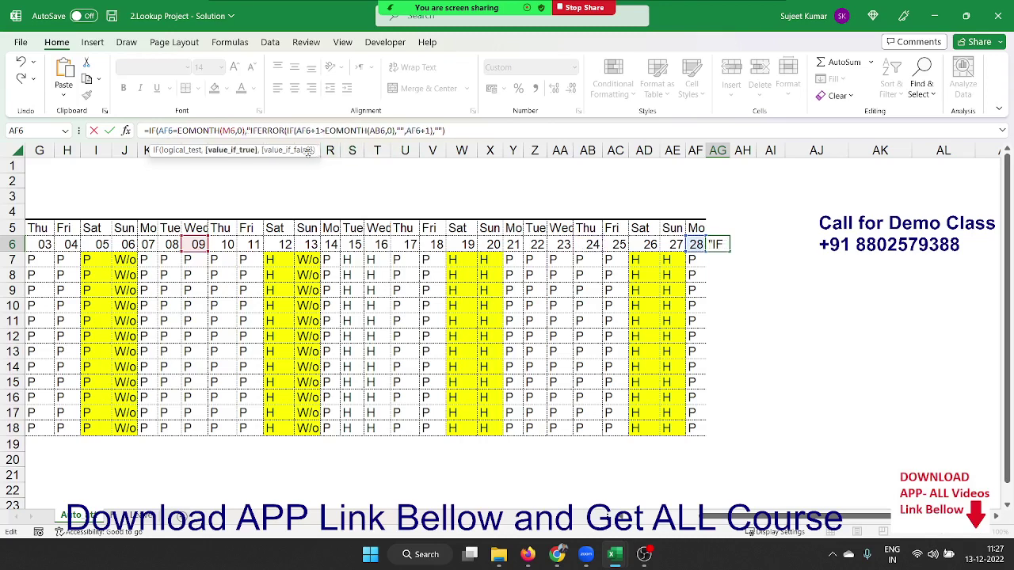
text(Total)
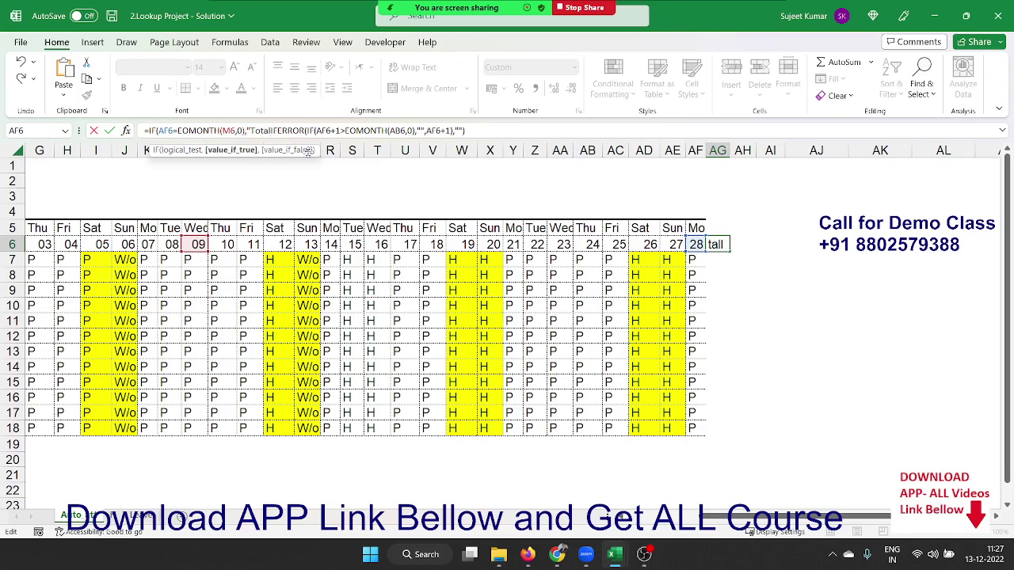
text( P)
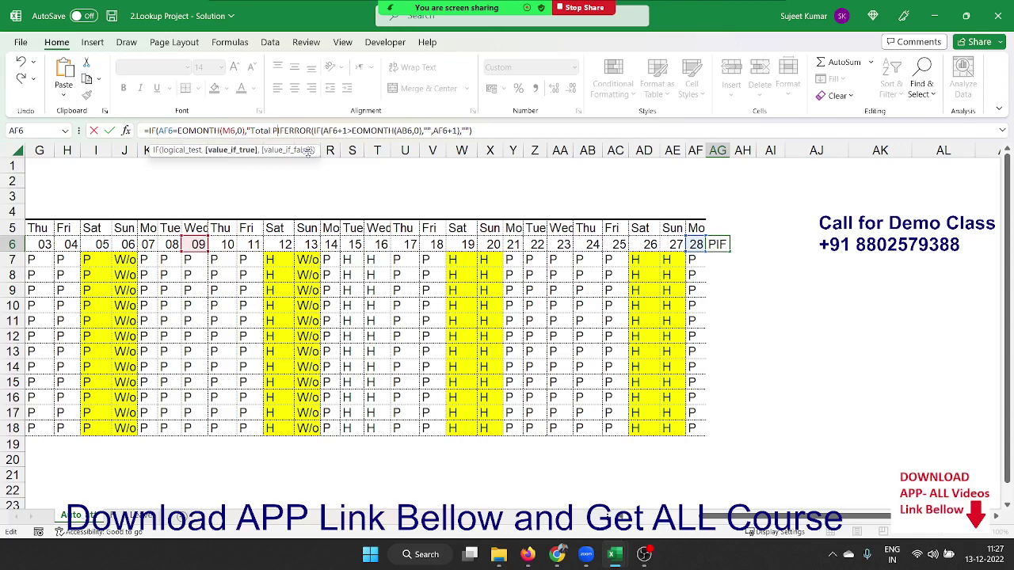
text(")
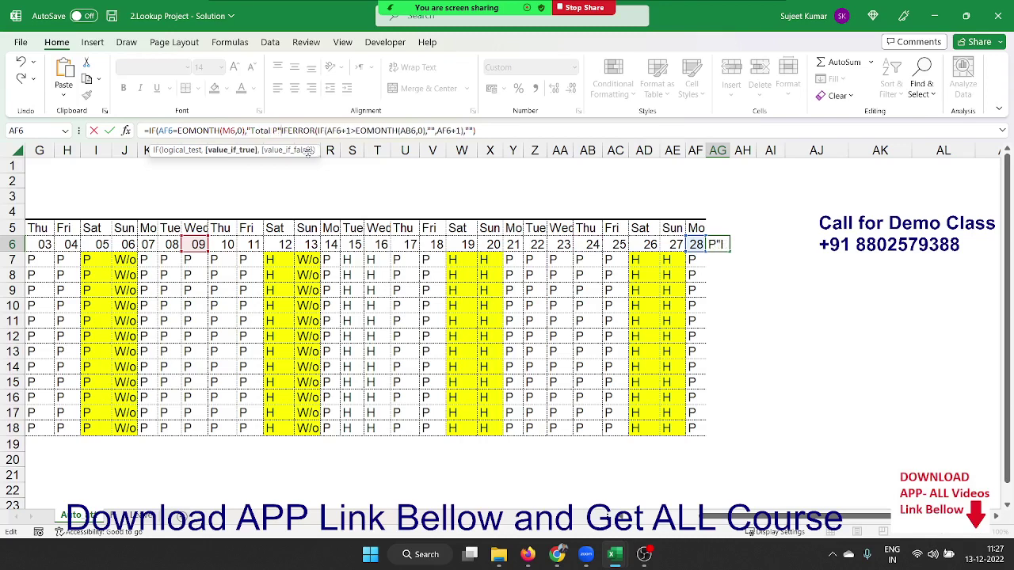
text(,)
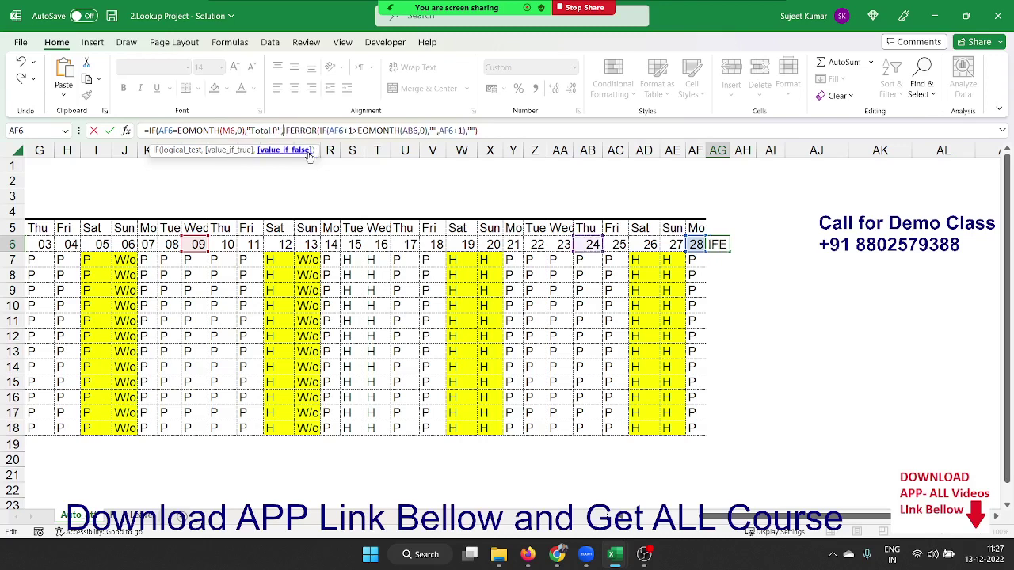
key(Return)
key(Return)
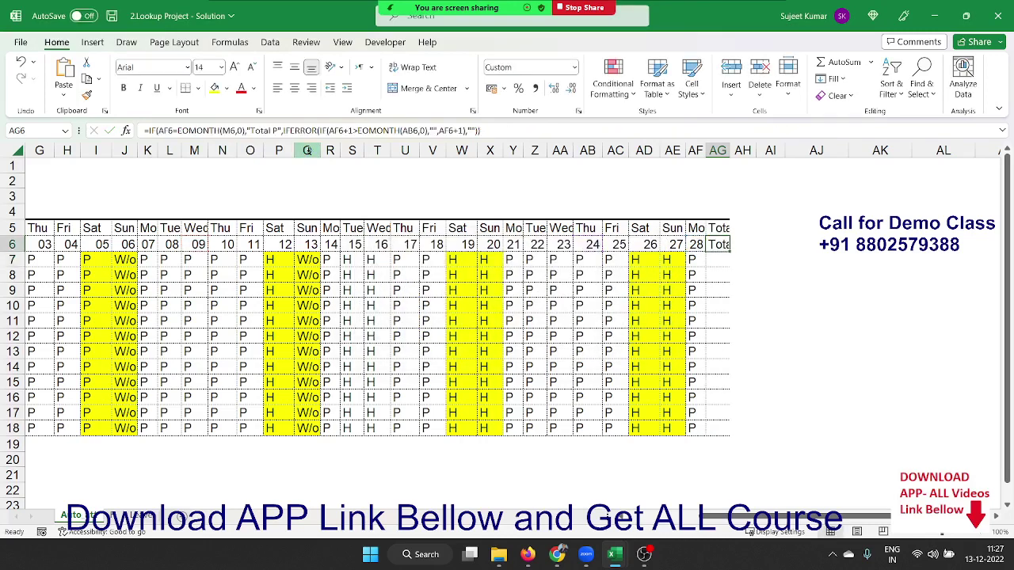
Add an outer IF to AG6 returning 'W/O' when AF6 equals 'Total P', accepting Excel's correction
click(147, 130)
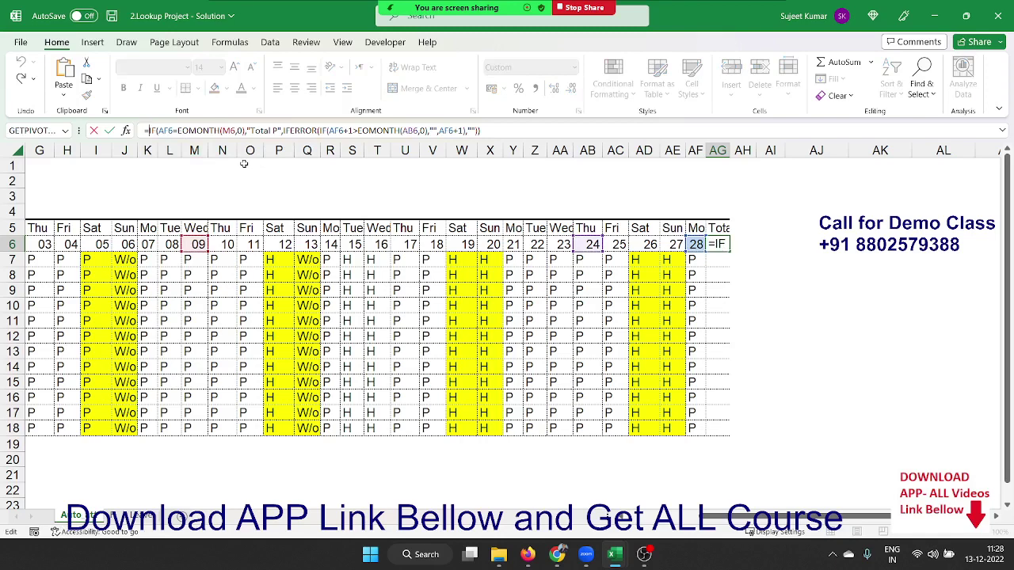
text(IF()
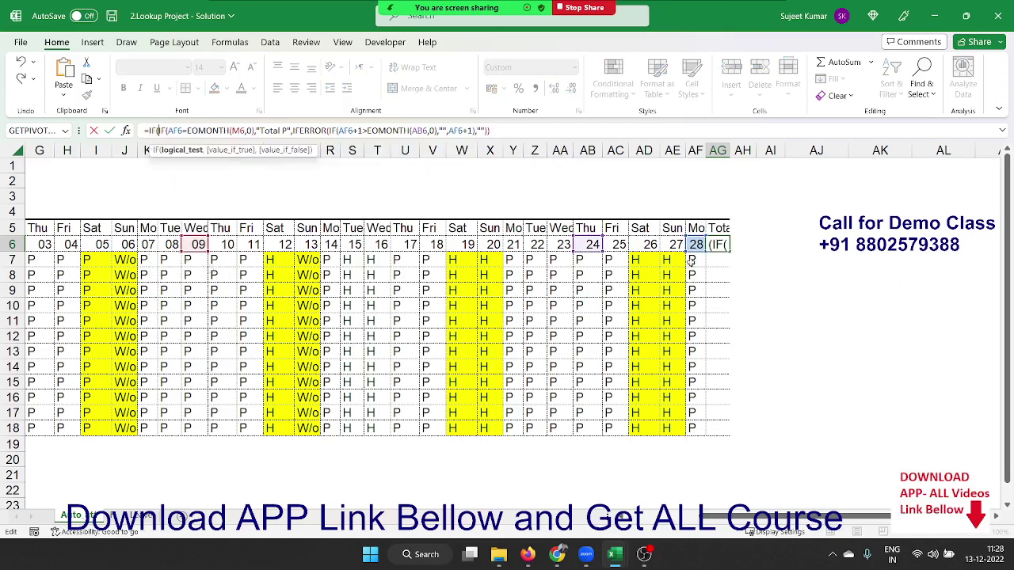
click(695, 245)
text(=)
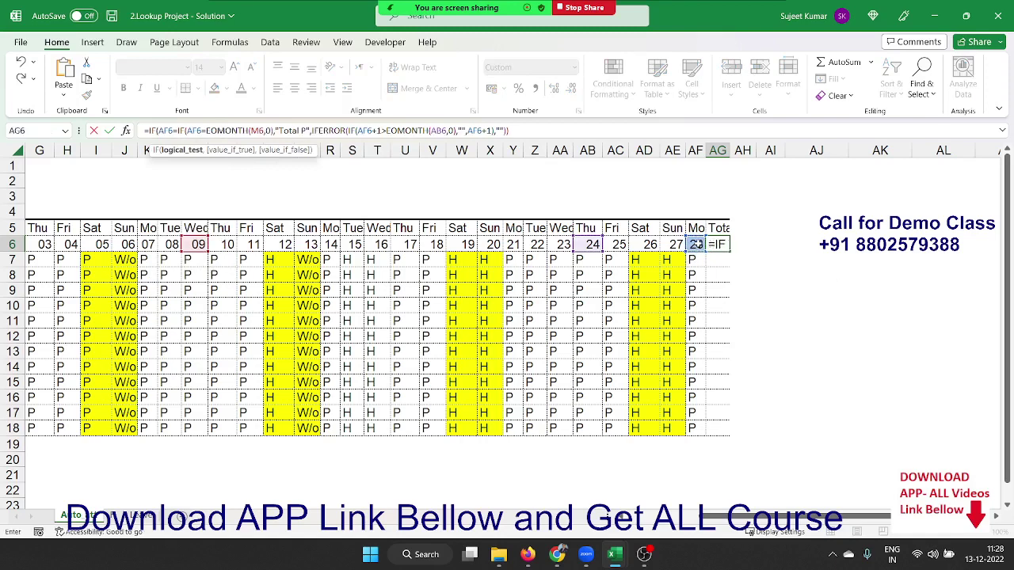
text(")
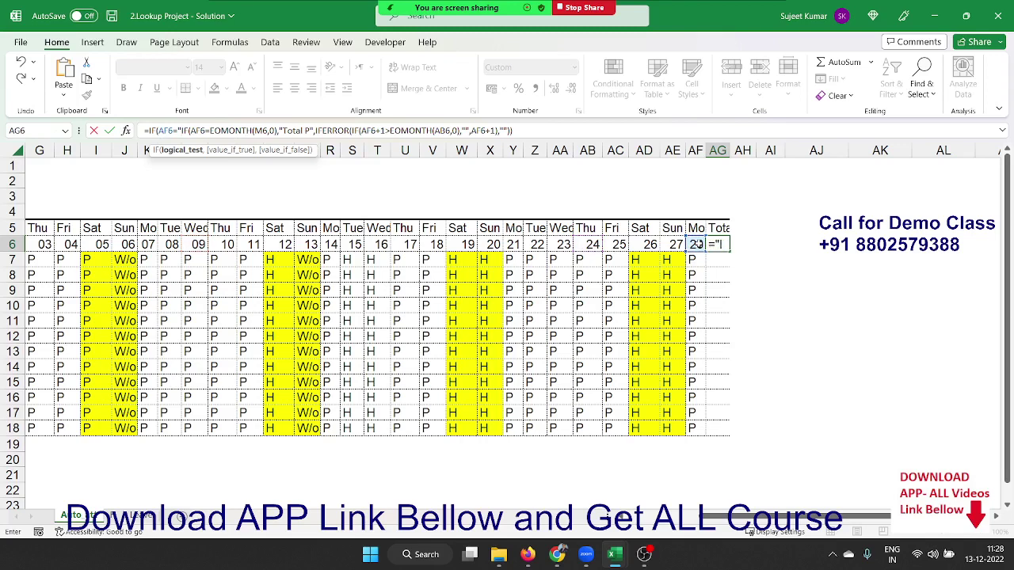
text(T)
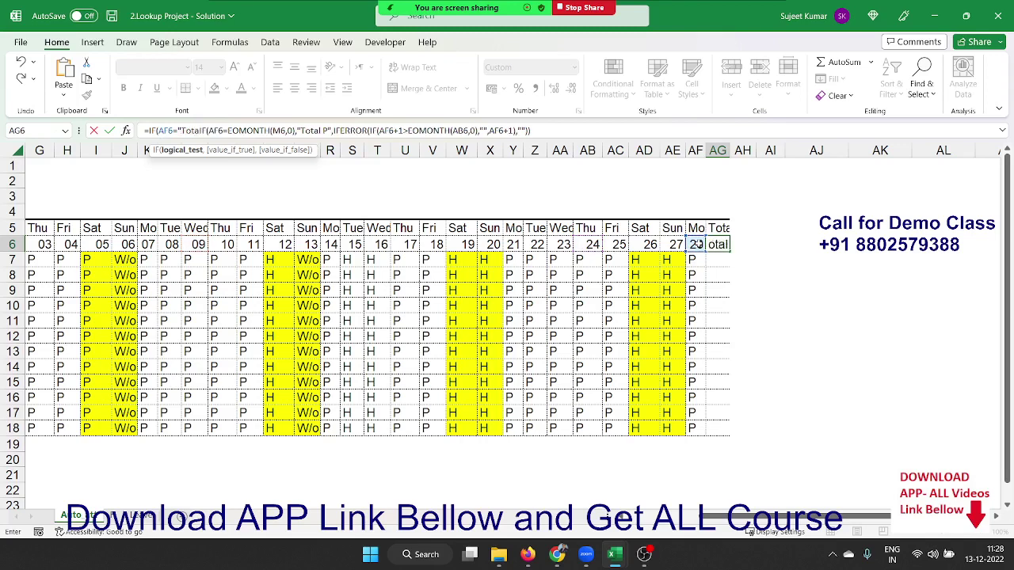
text(otal)
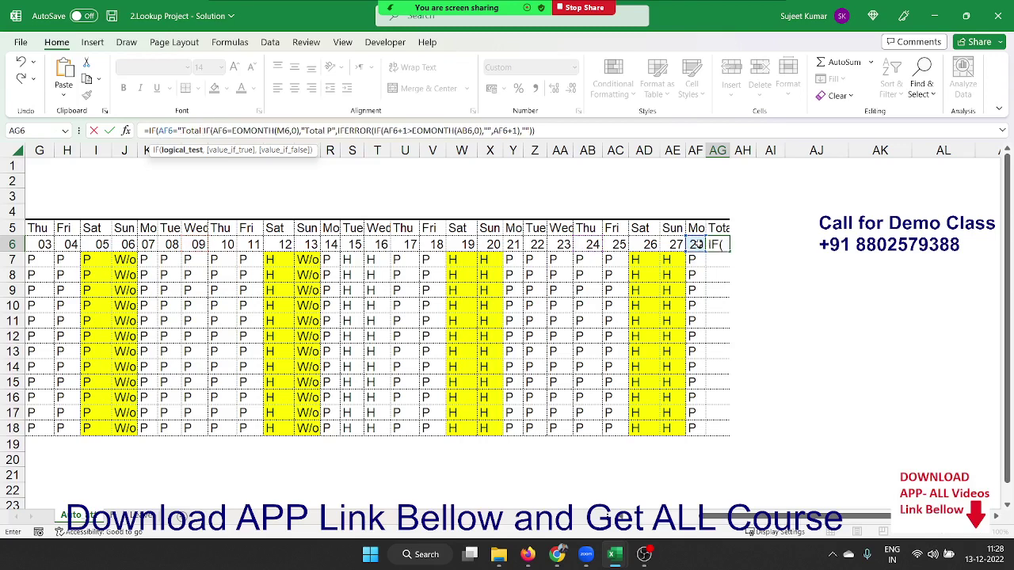
text( P)
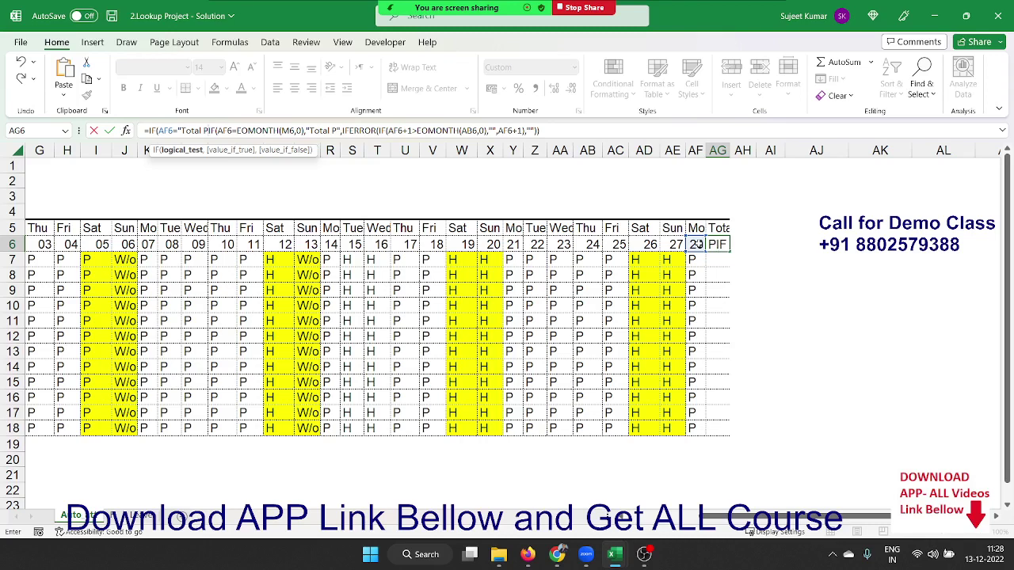
text(",")
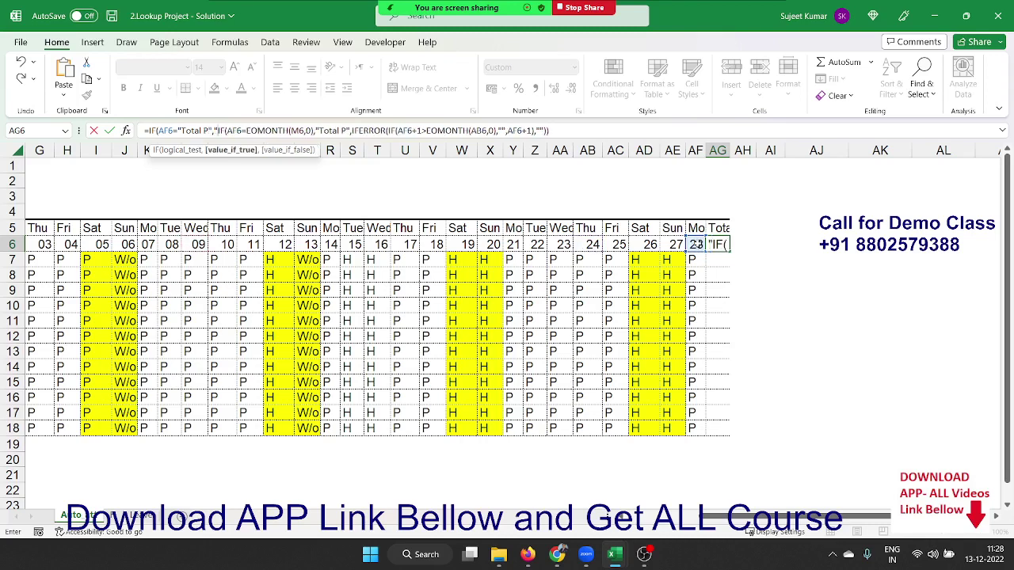
text(Total)
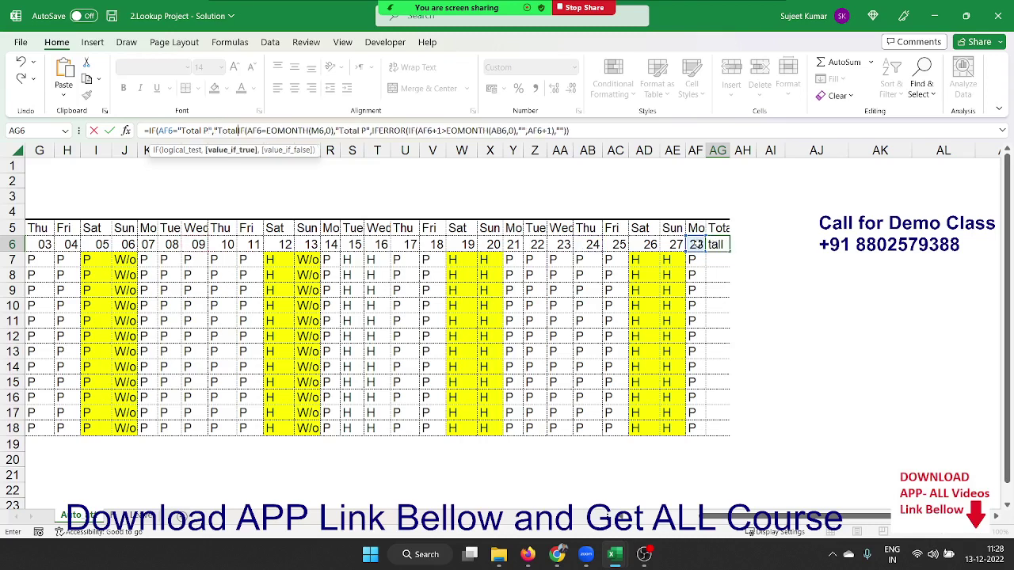
click(239, 130)
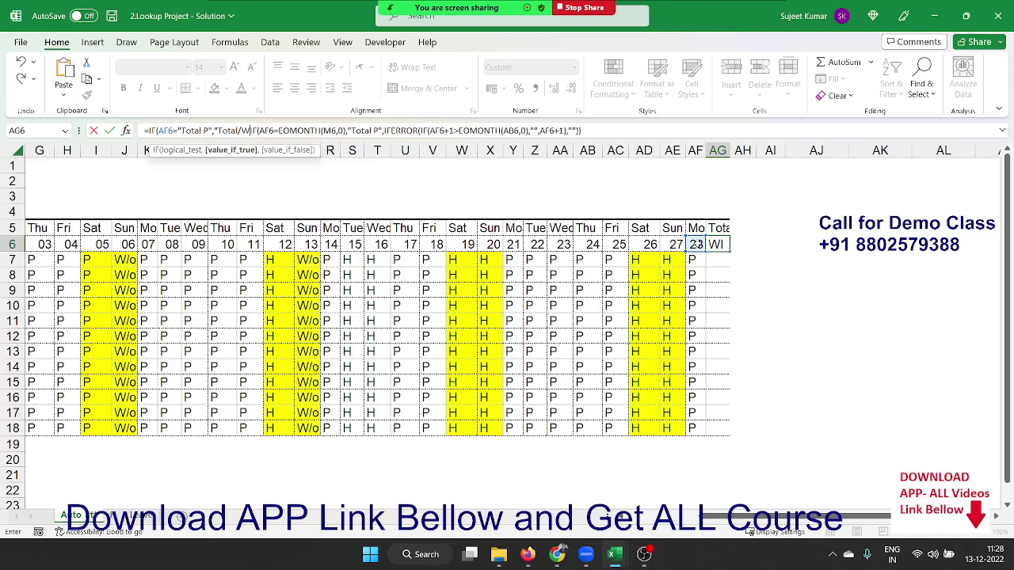
key(BackSpace)
key(BackSpace)
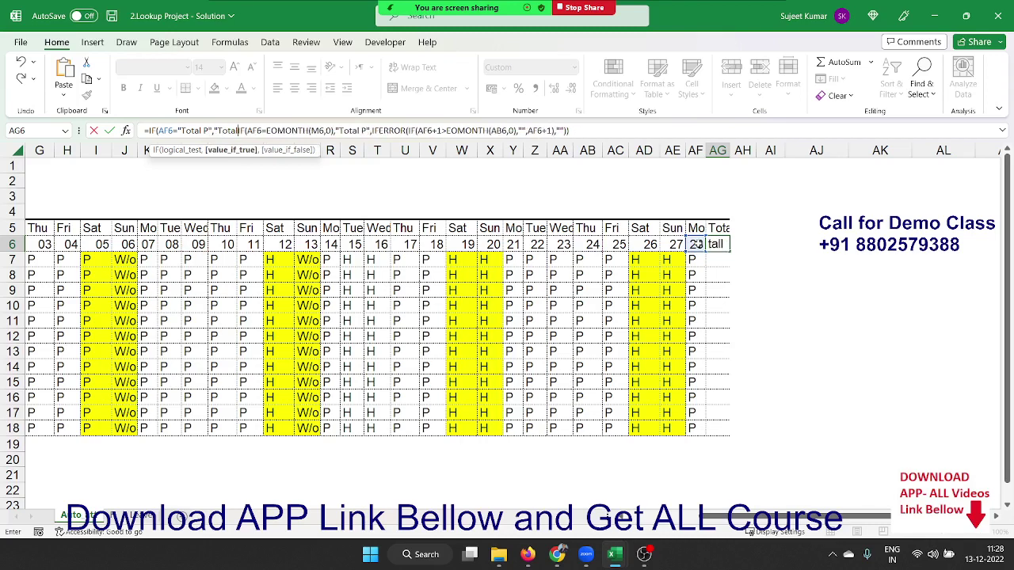
key(BackSpace)
key(BackSpace)
key(BackSpace)
text(W)
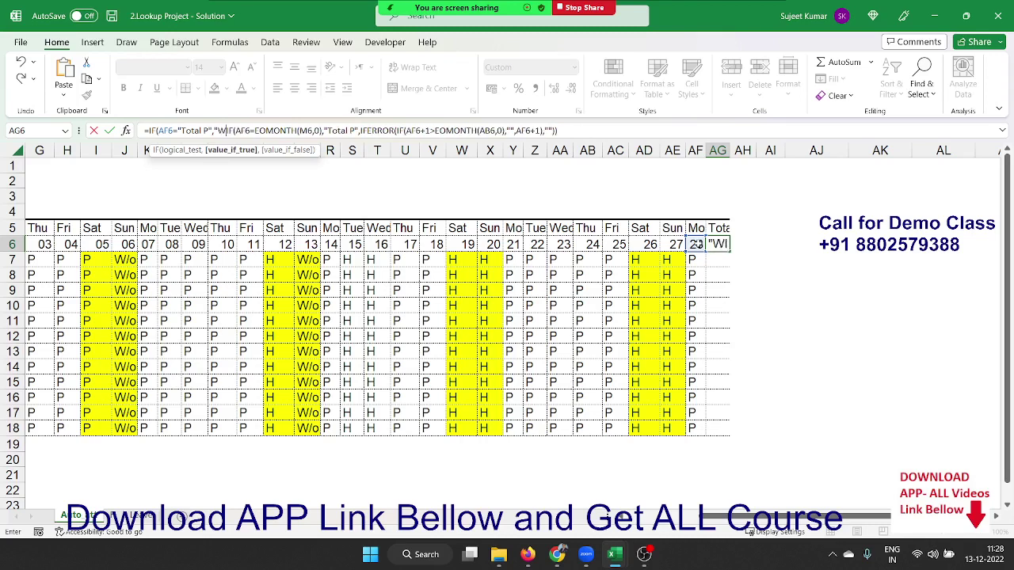
text(/)
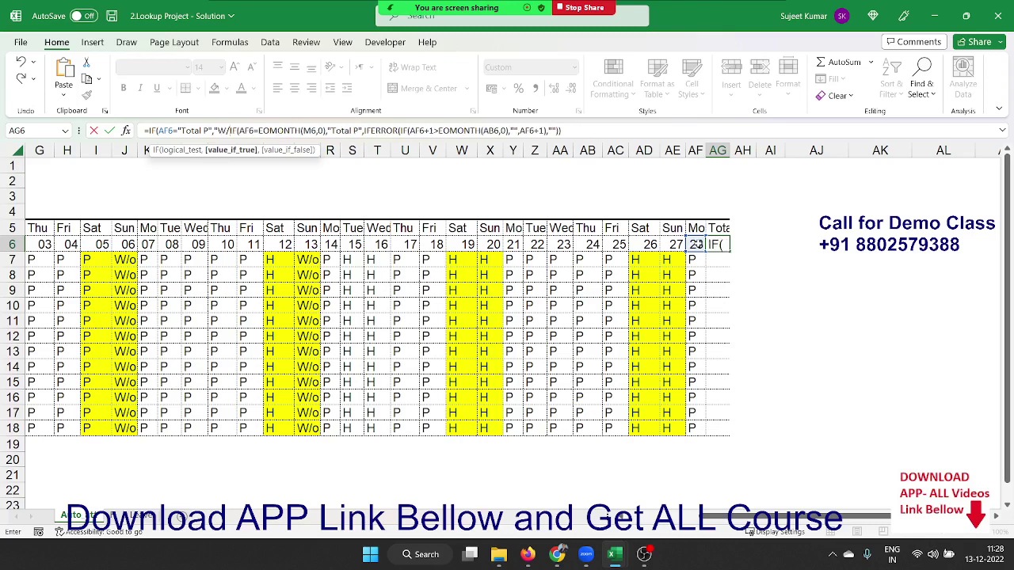
text(O)
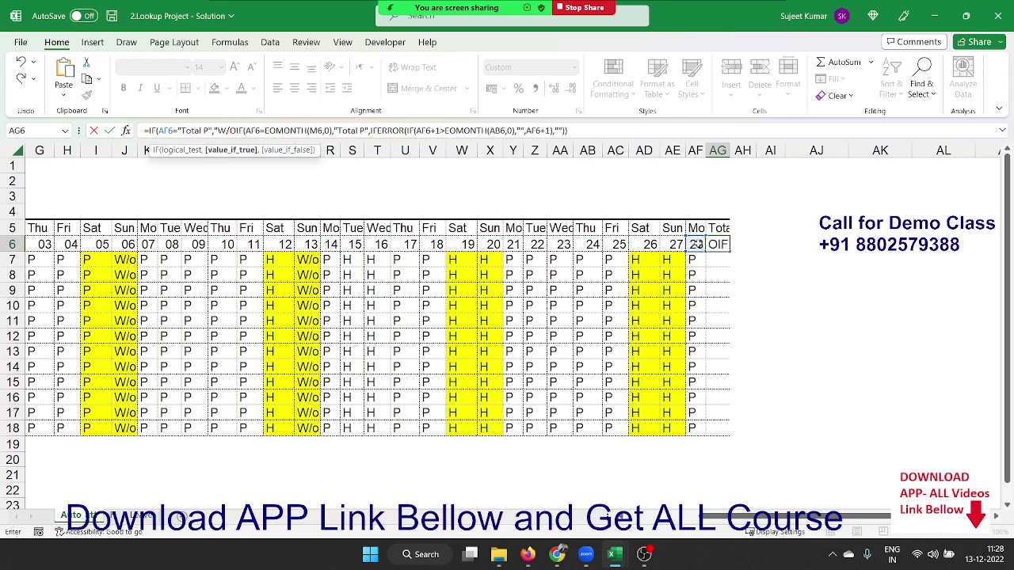
text(")
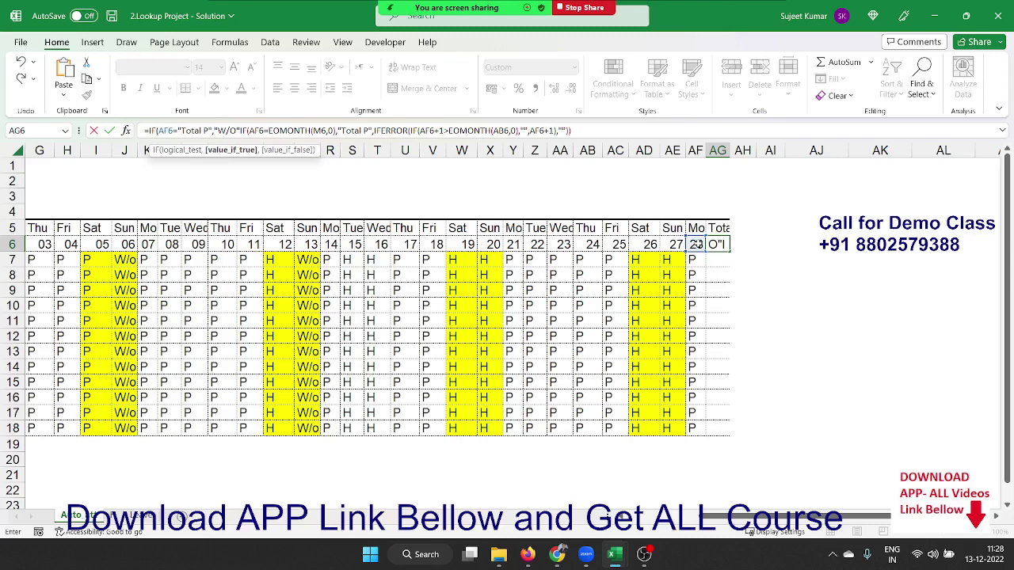
text(,)
key(Return)
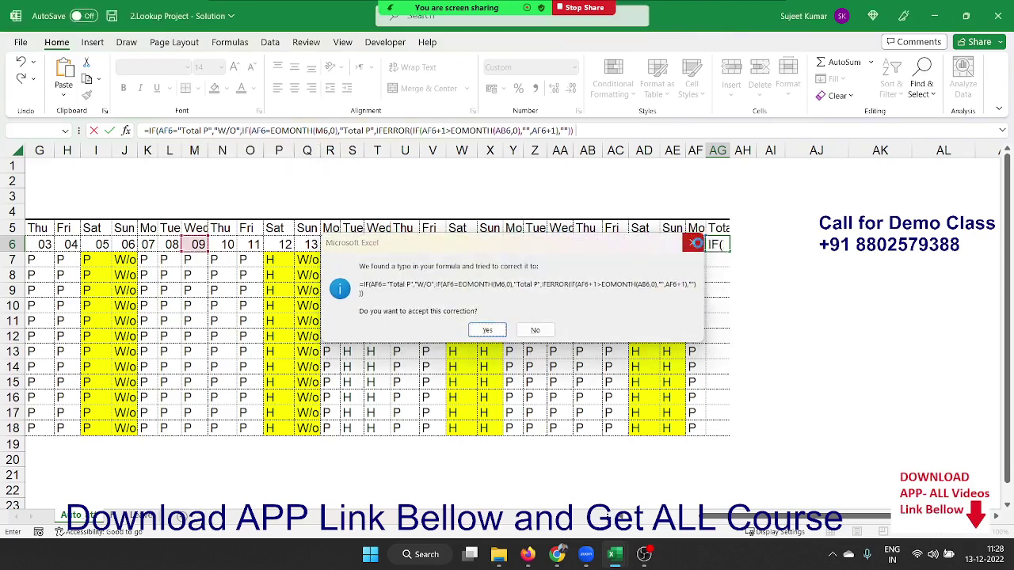
key(Return)
key(Up)
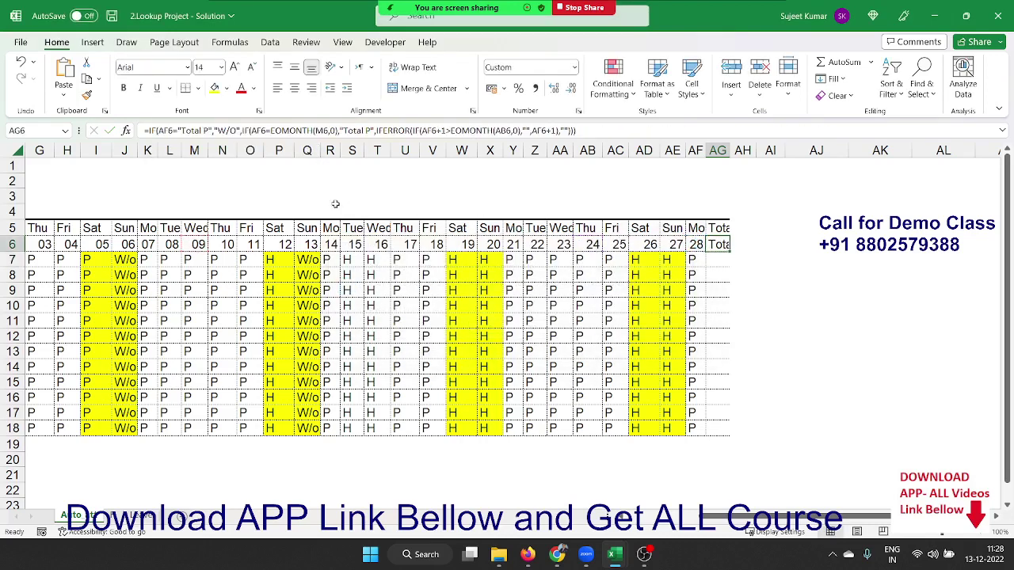
Prepend IF(AF6="W/O","H", to AG6's formula so it returns H after a W/O header
click(146, 132)
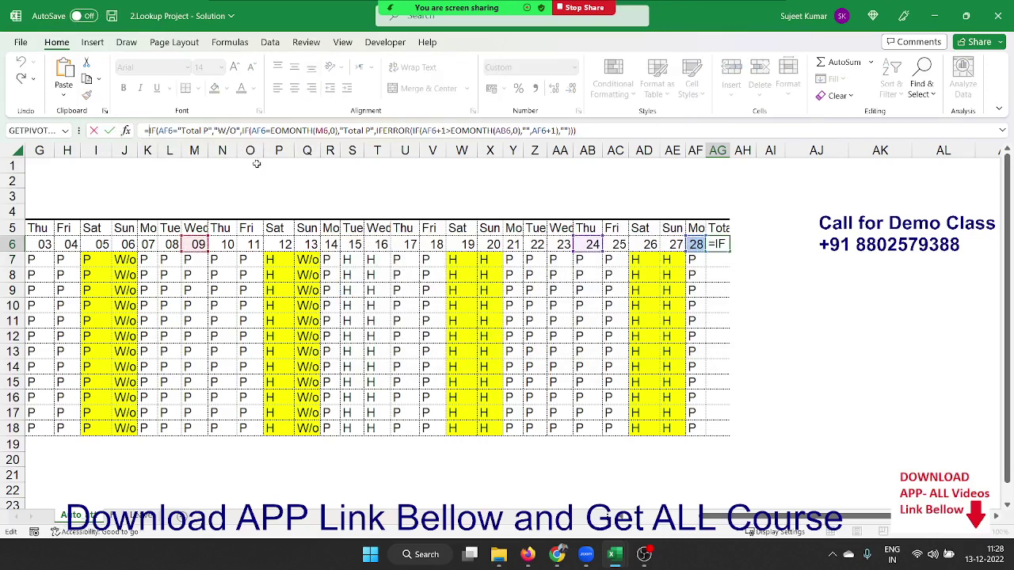
text(if)
key(Tab)
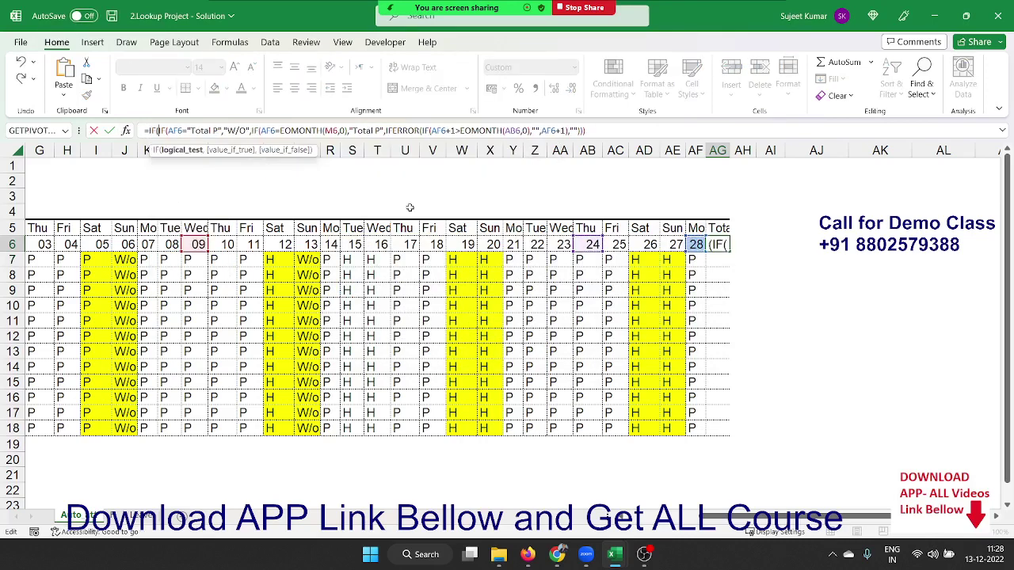
click(693, 247)
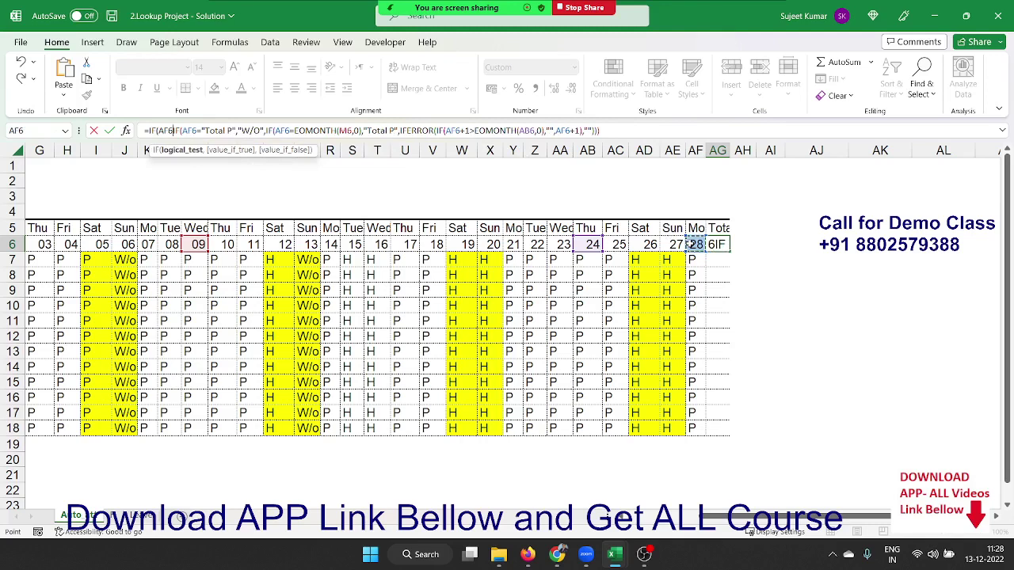
text(=)
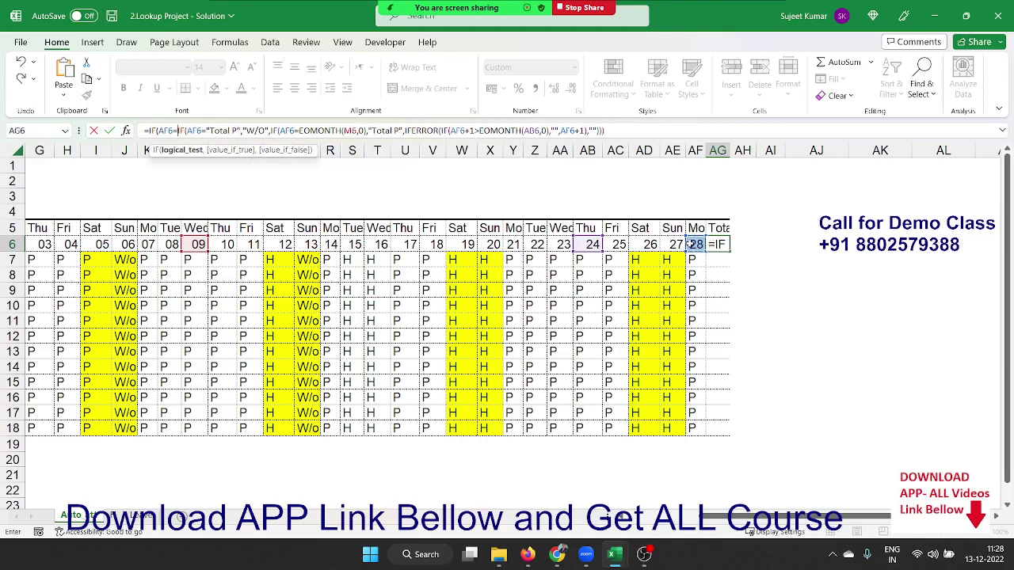
text("W/O")
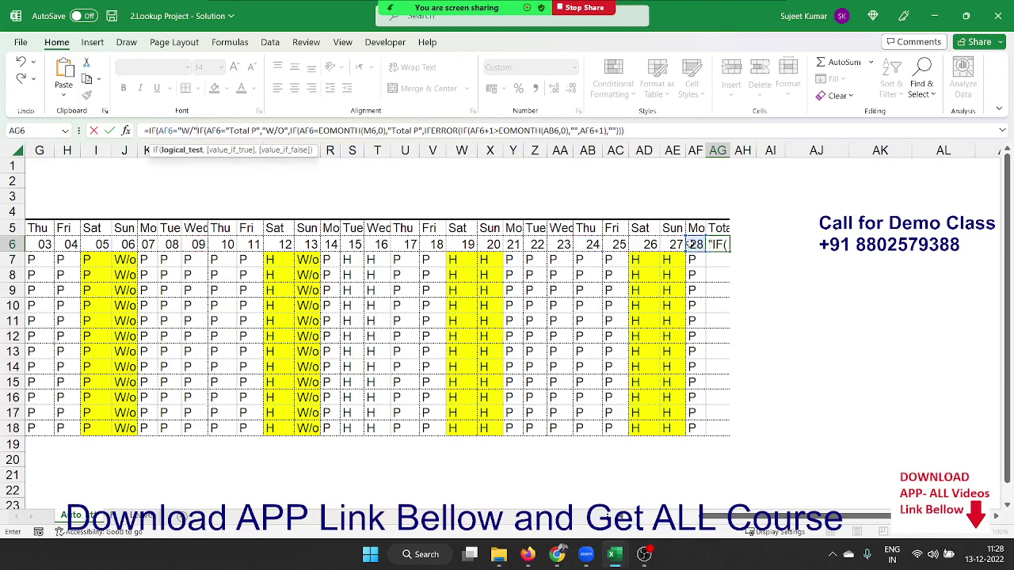
text(O",)
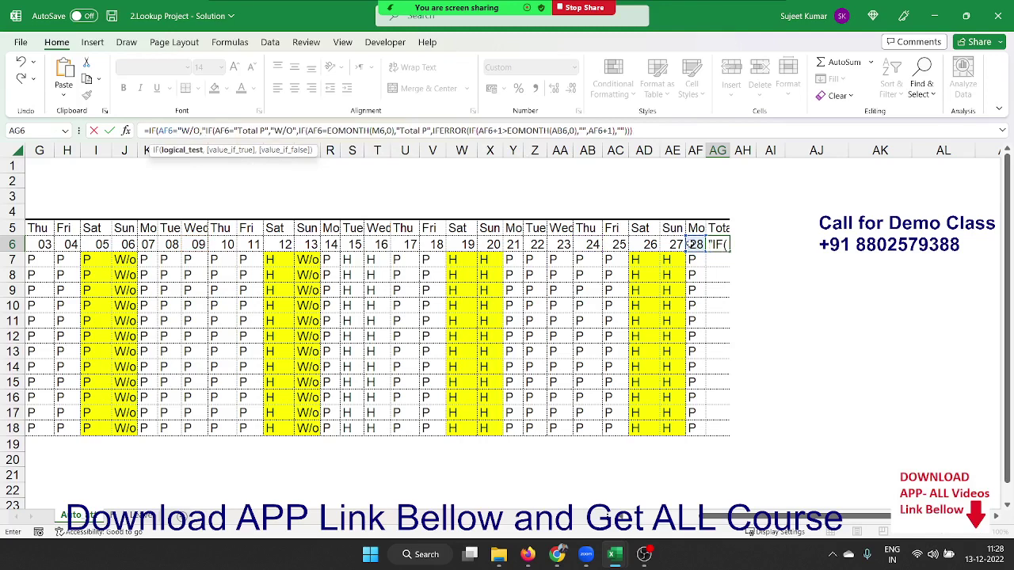
key(BackSpace)
key(BackSpace)
text(",")
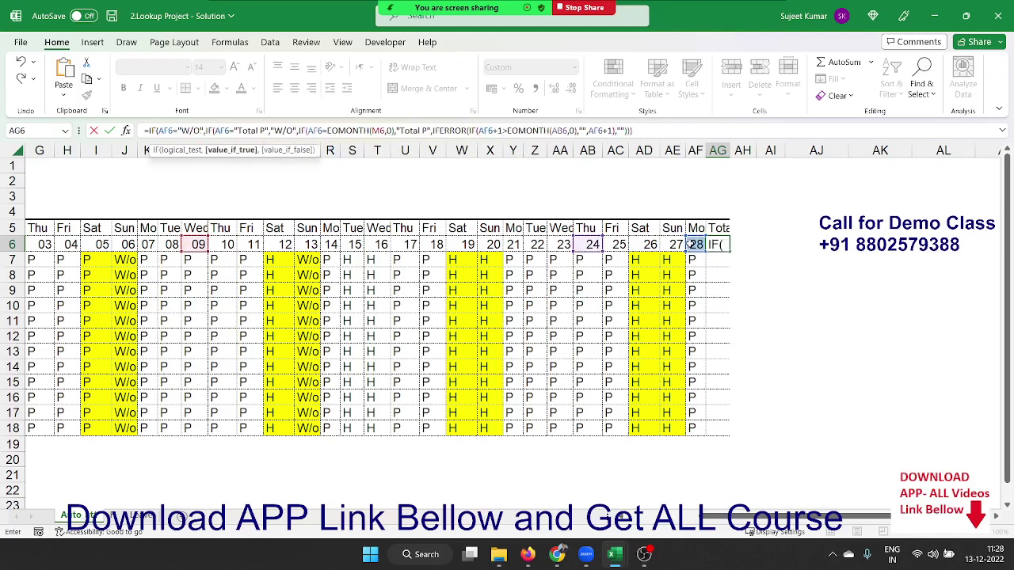
text(H)
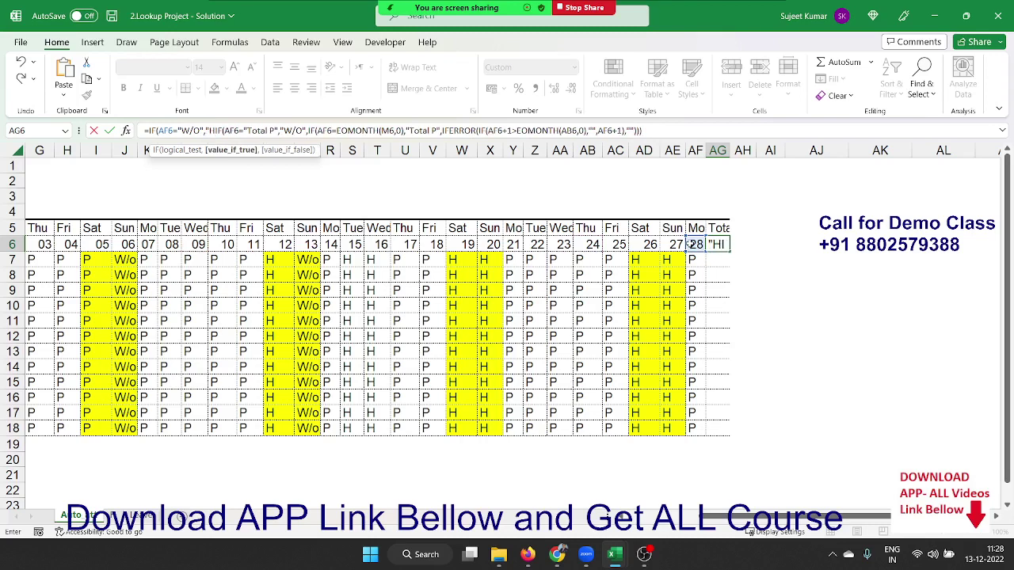
text(",)
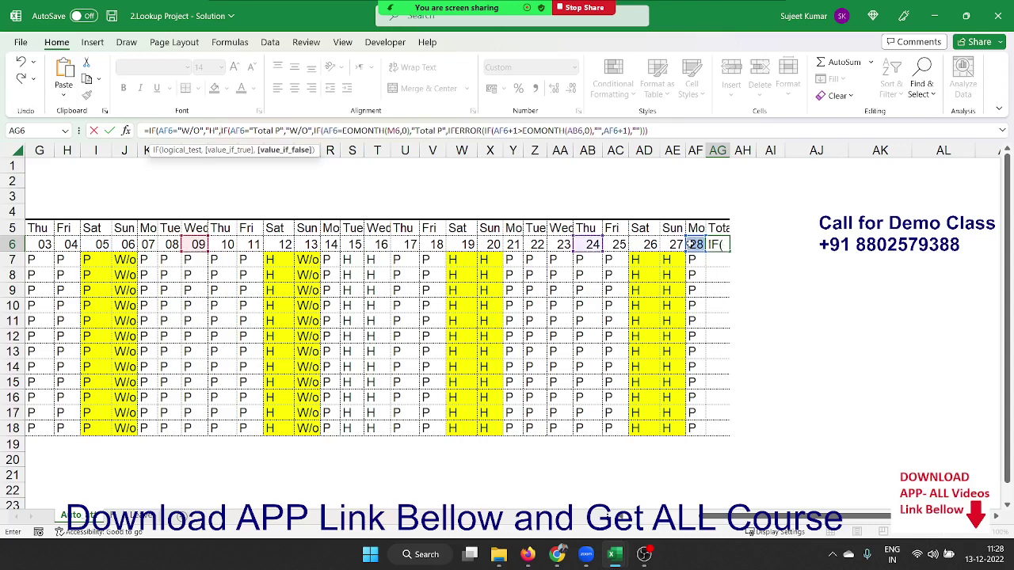
key(Return)
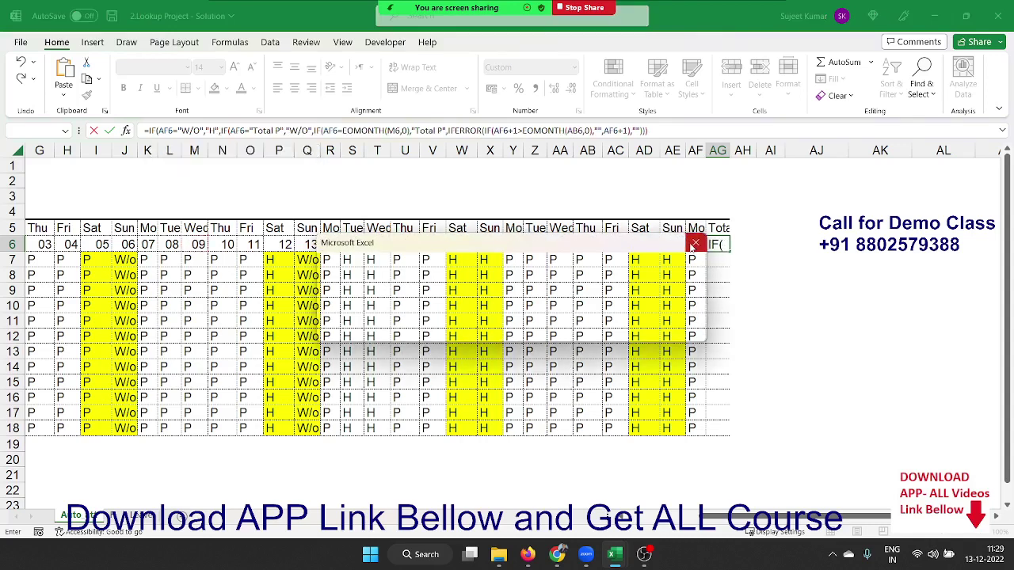
key(Up)
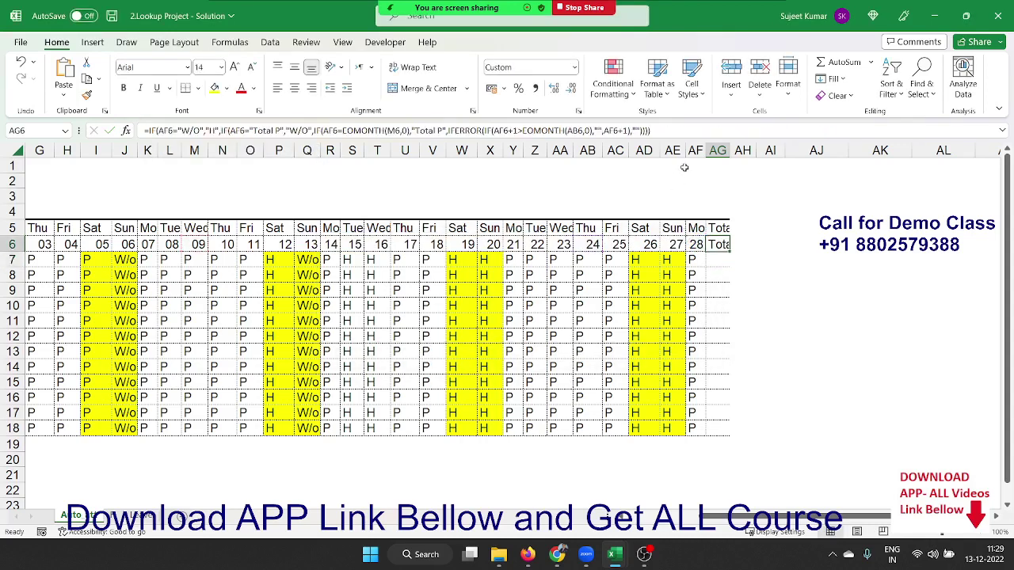
Prepend IF(AF6="H","L", to AG6's formula, fixing the typos and accepting Excel's correction
click(146, 130)
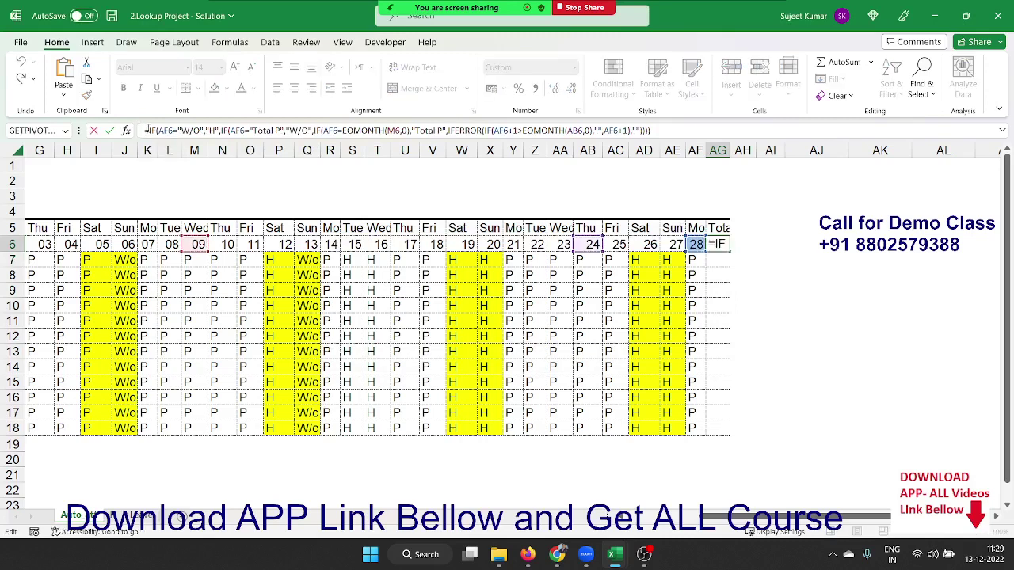
text(IF()
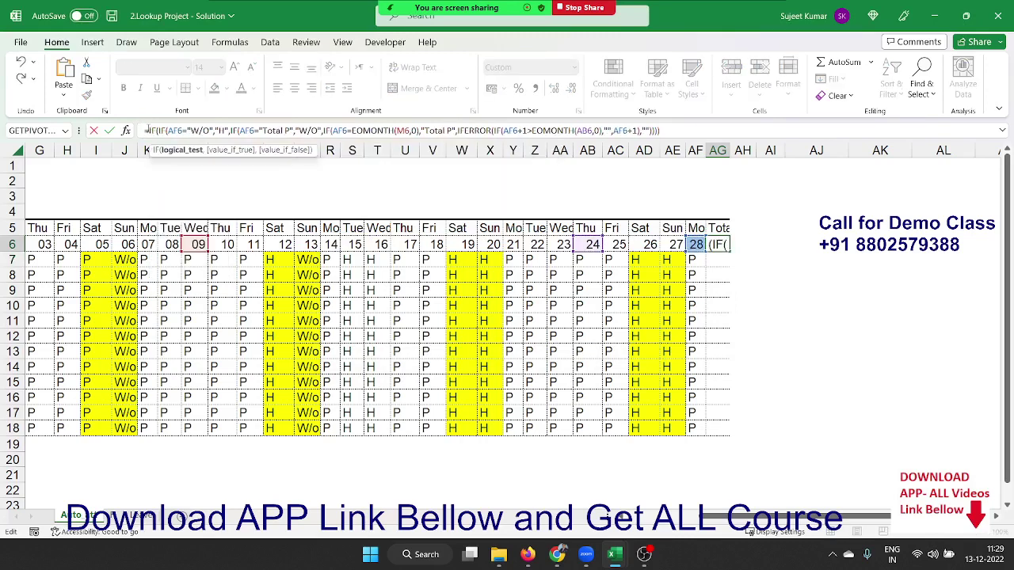
click(700, 246)
text(=)
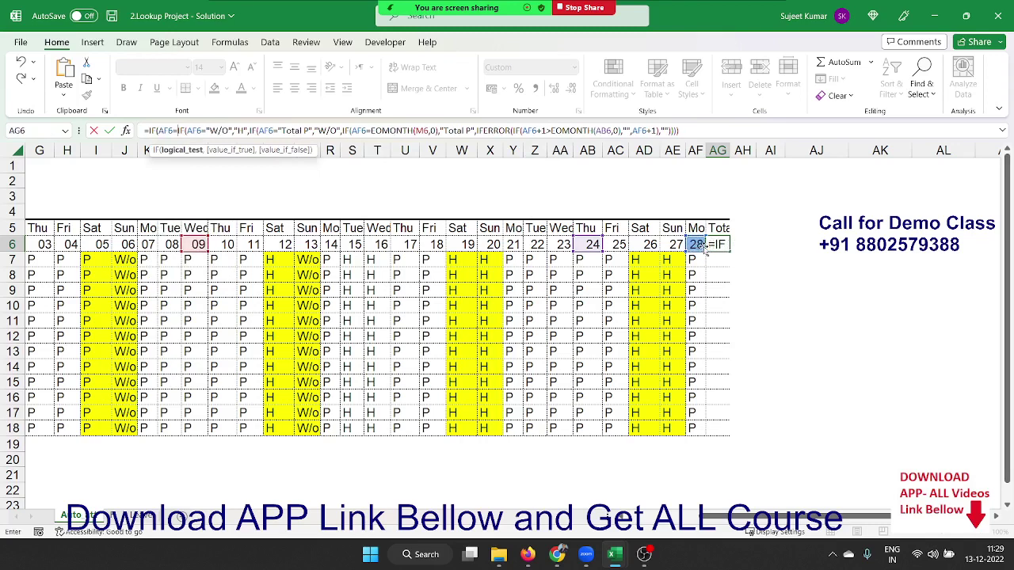
text("H)
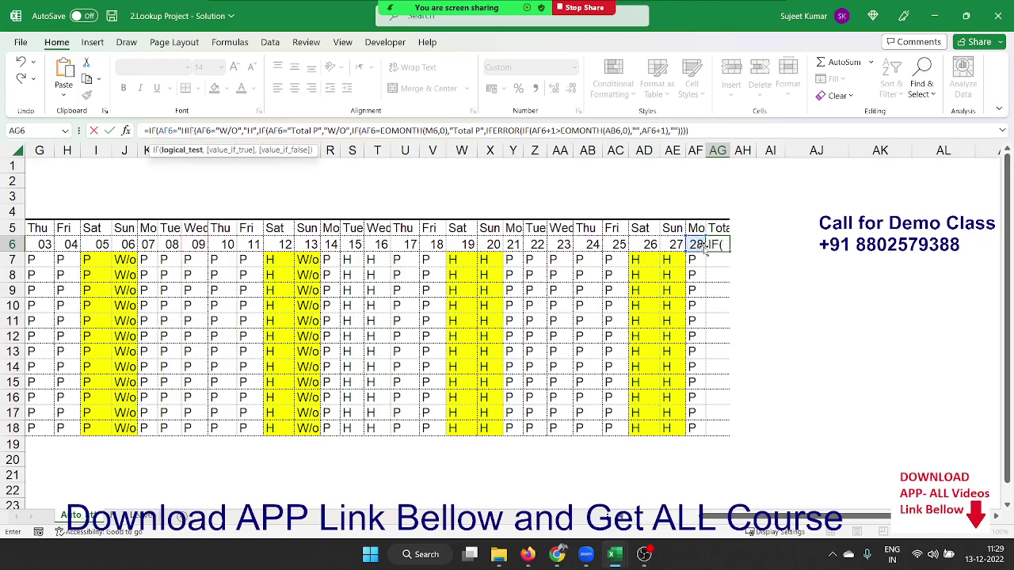
text("m)
key(BackSpace)
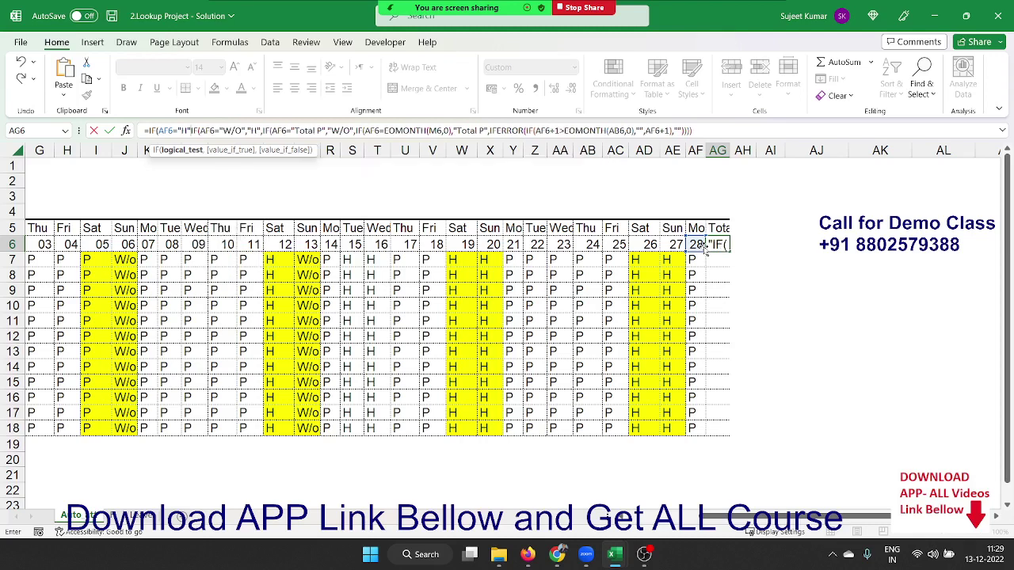
text(,)
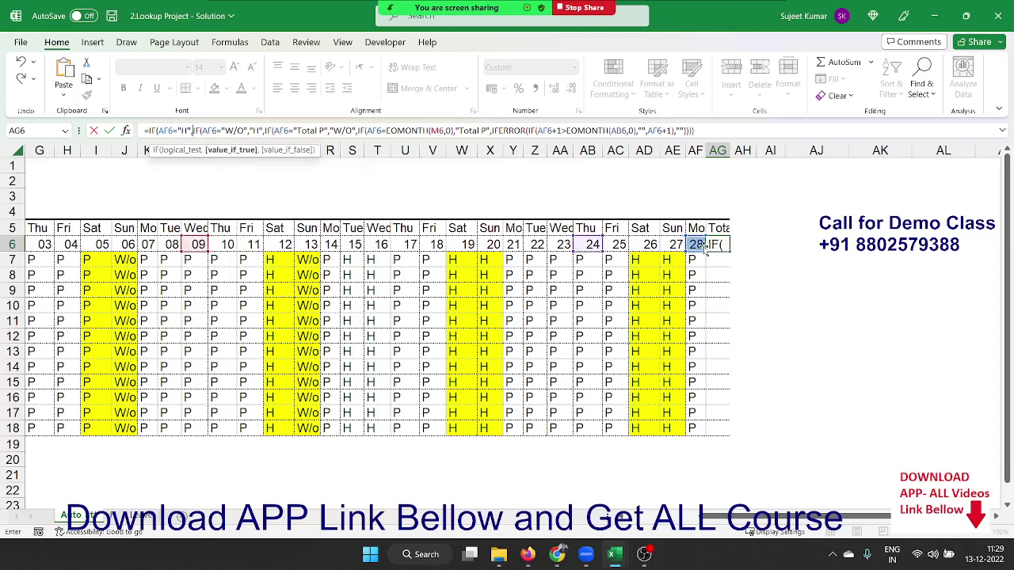
text(L)
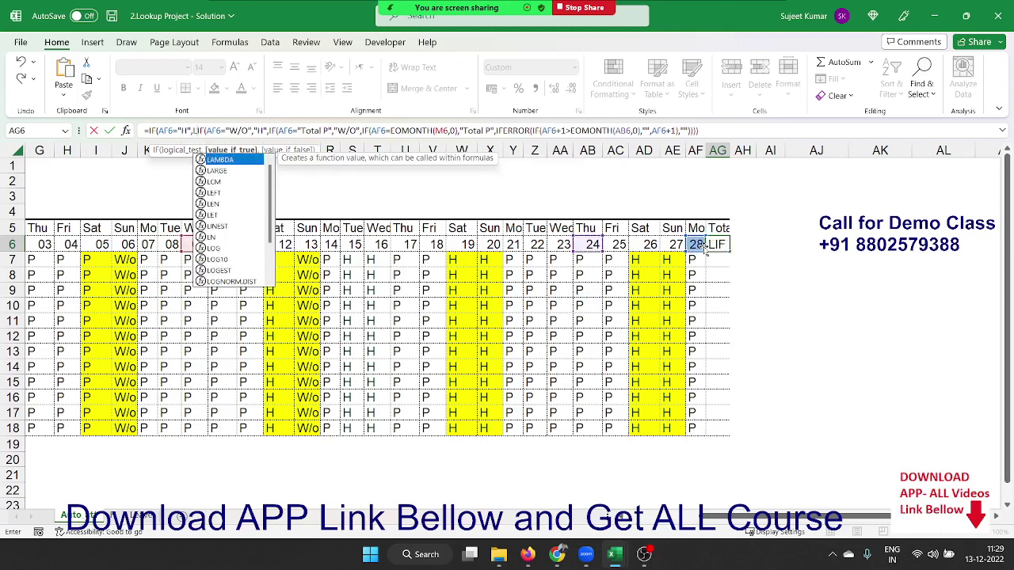
key(BackSpace)
text("L")
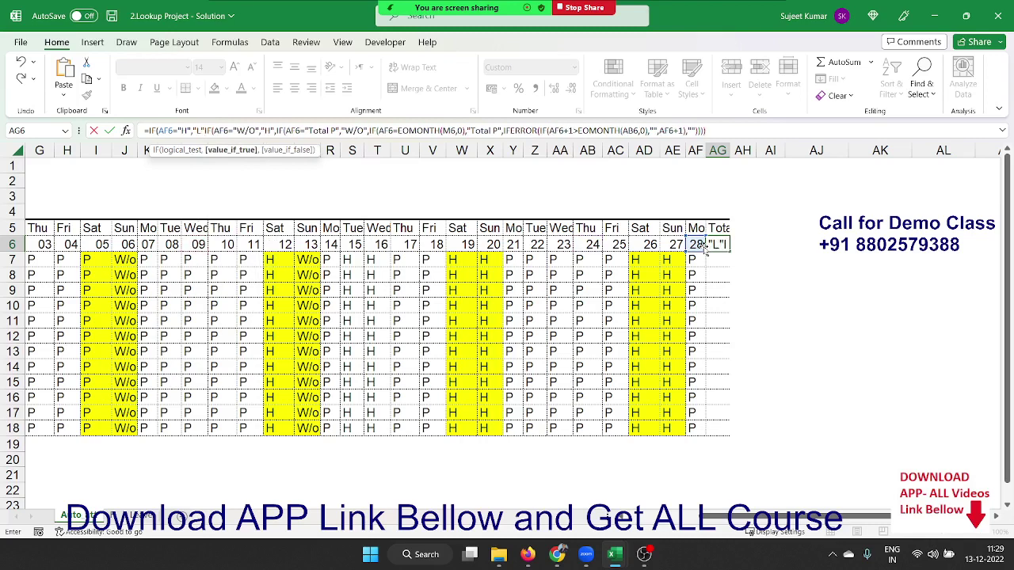
key(Return)
key(Escape)
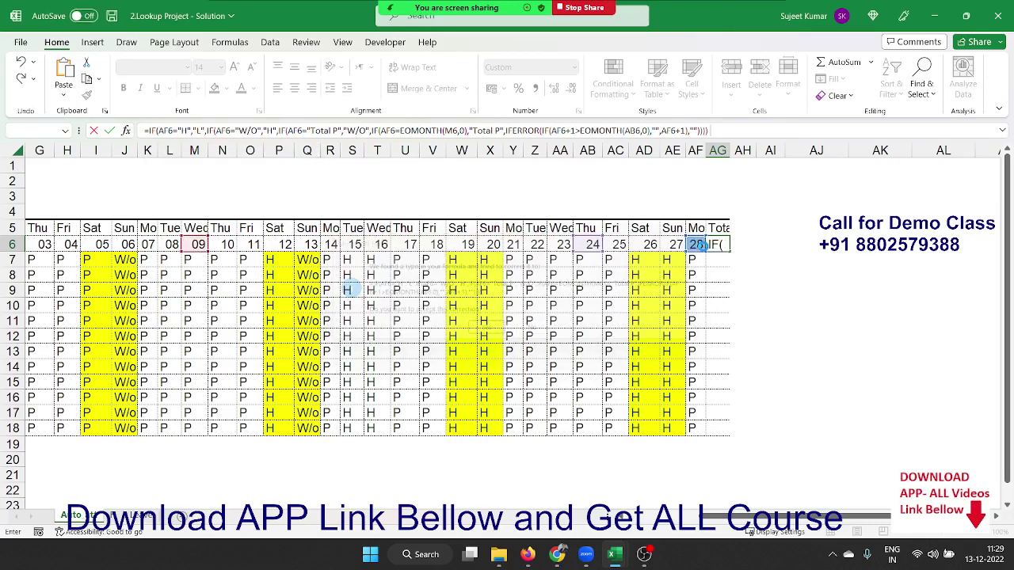
Edit AG6's formula so both the month-end label and the W/O trigger use "P" instead of "Total P"
click(333, 130)
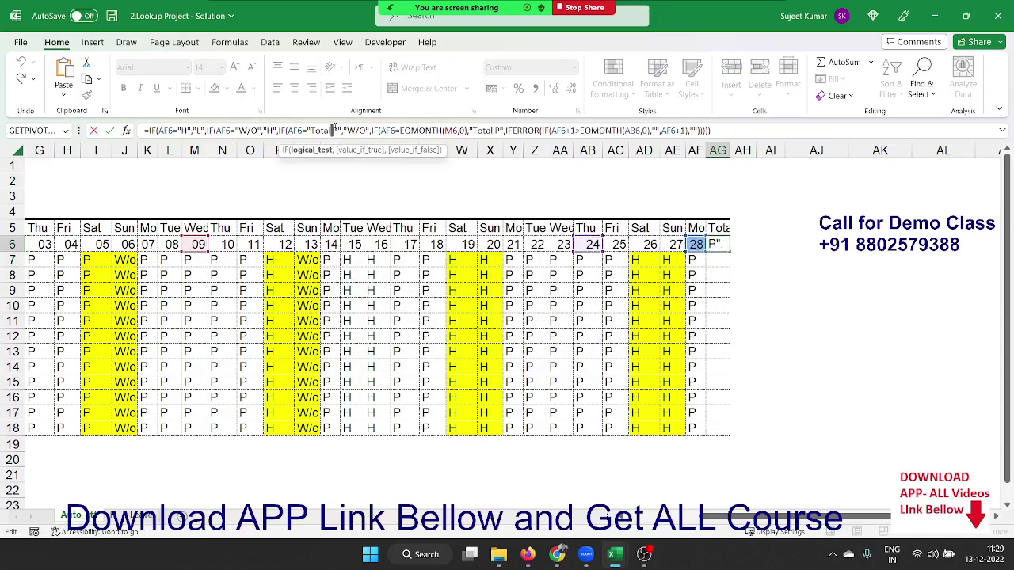
key(BackSpace)
key(BackSpace)
key(BackSpace)
text(P)
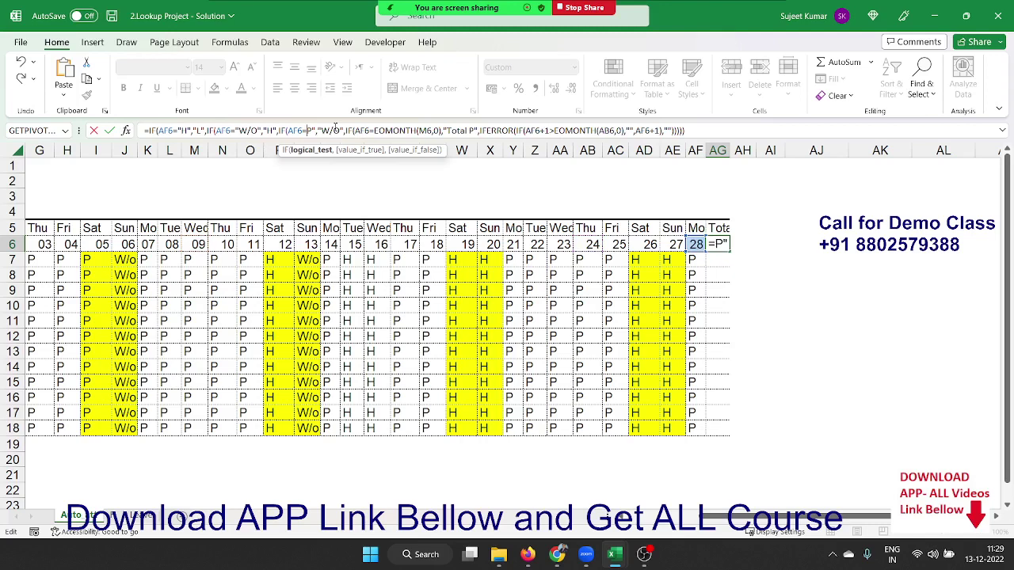
text(")
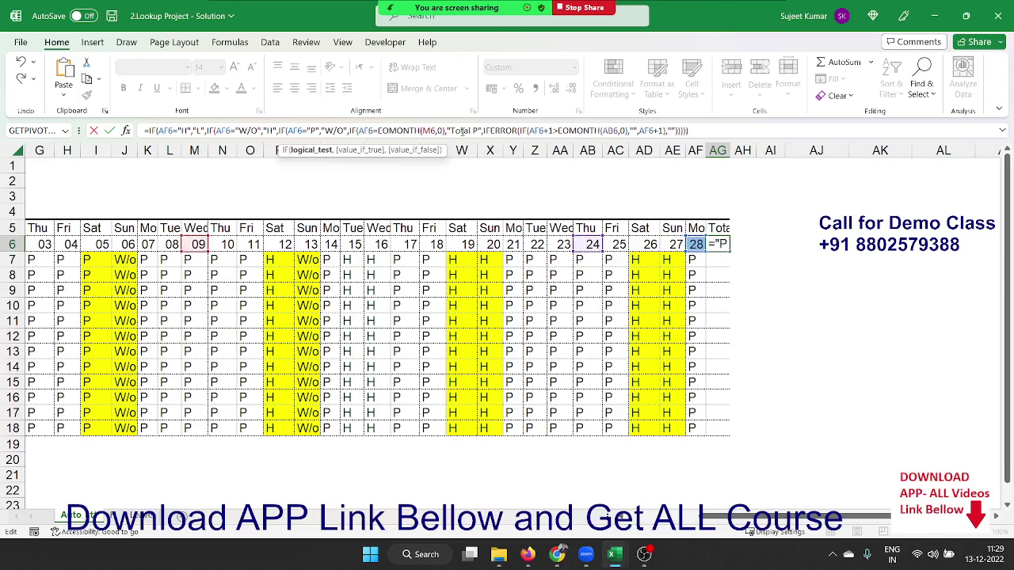
click(474, 129)
key(BackSpace)
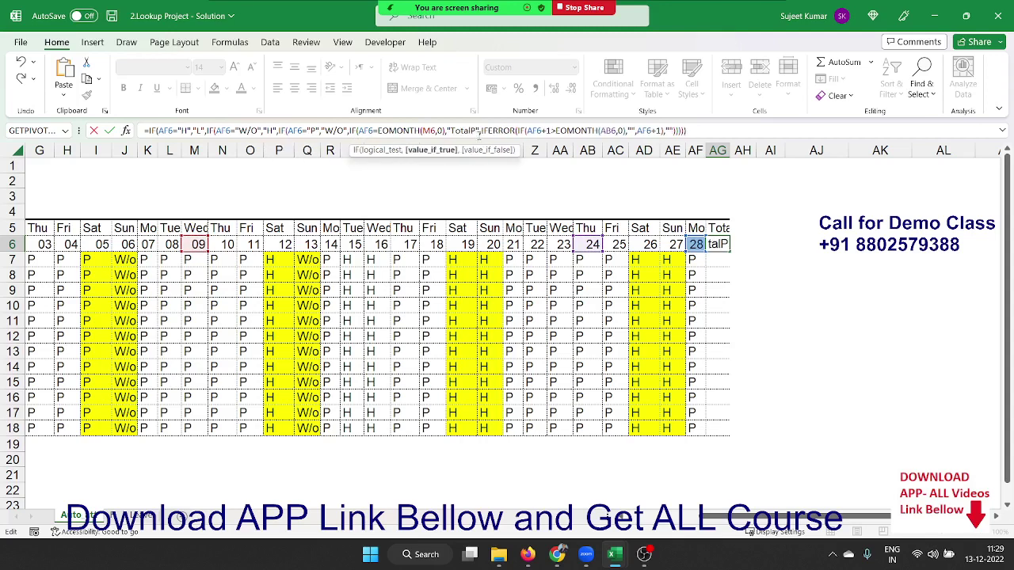
key(BackSpace)
key(BackSpace)
key(BackSpace)
key(BackSpace)
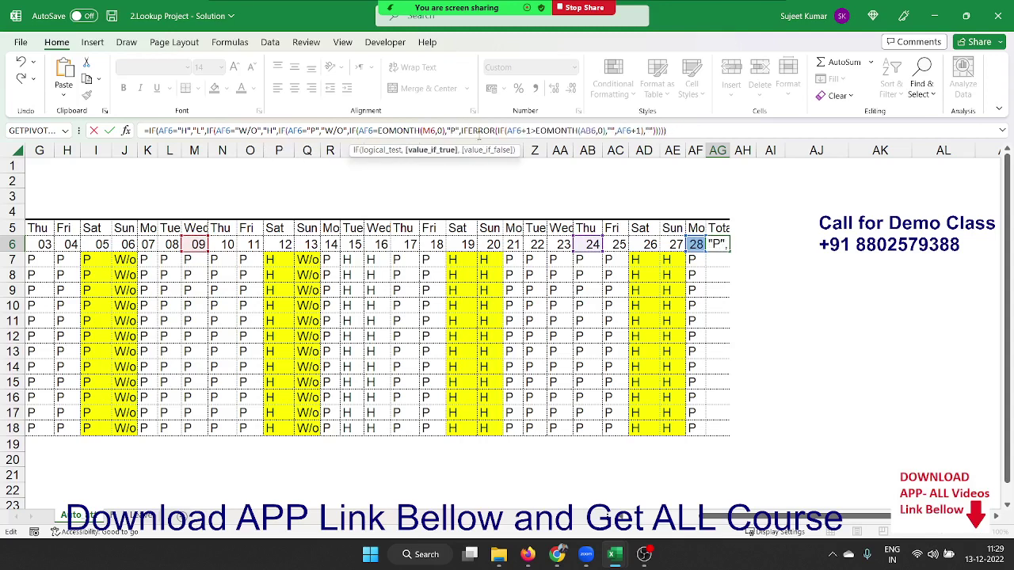
key(ctrl+Return)
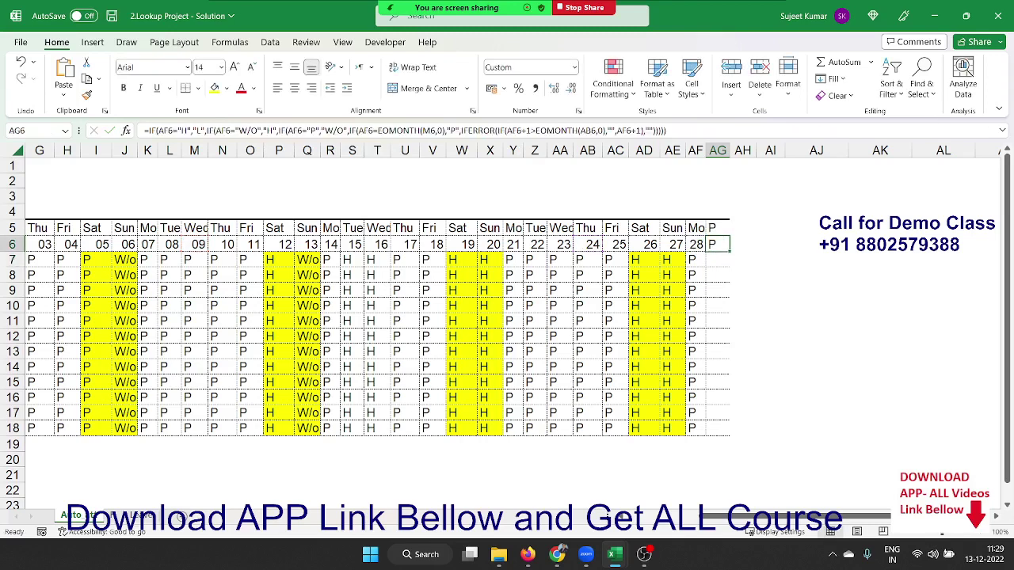
Fill the AG6 header formula right to AJ6 and check that AG6:AJ6 read P, W/O, H and L
drag(730, 251, 849, 251)
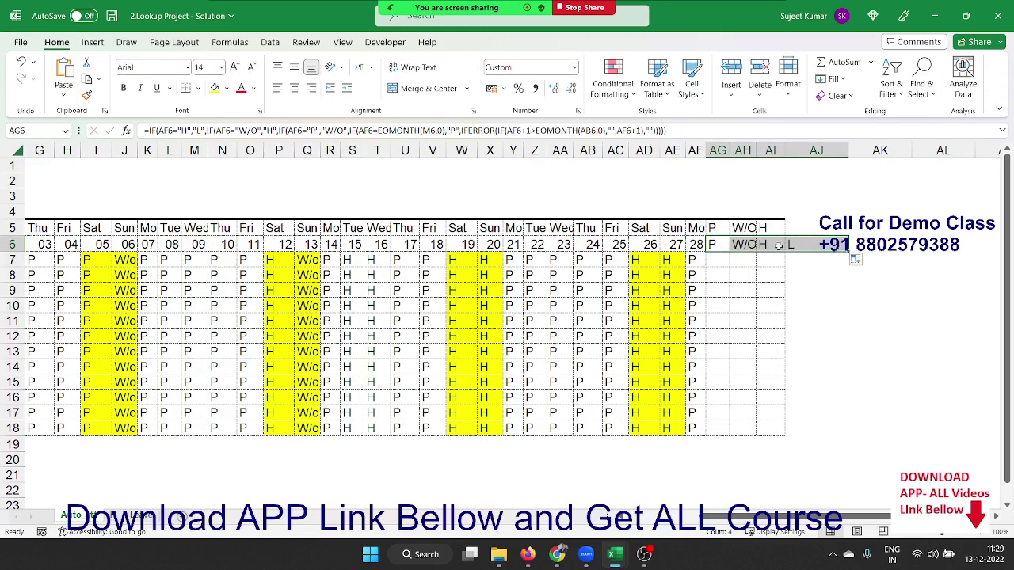
click(745, 245)
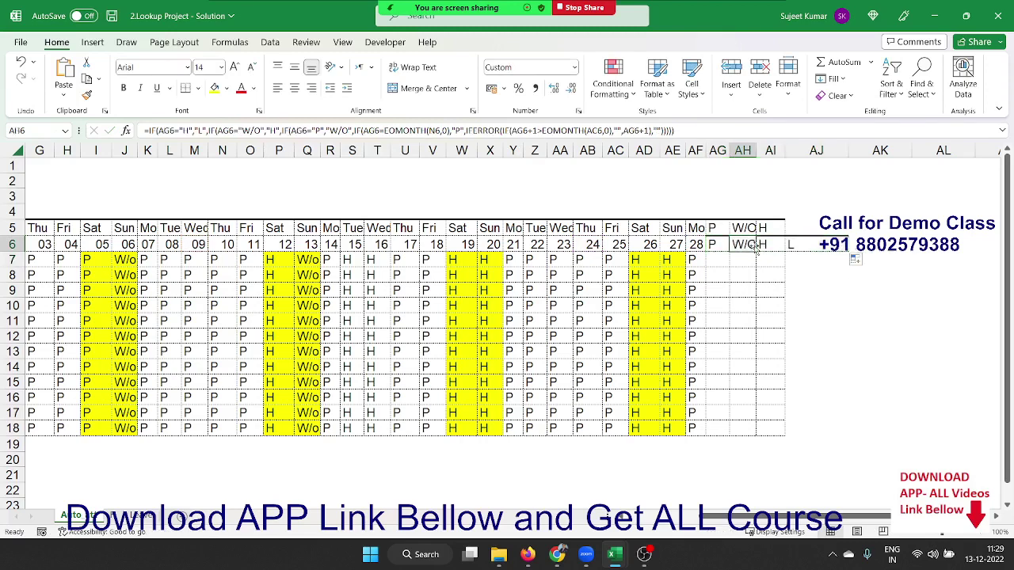
click(767, 246)
click(798, 251)
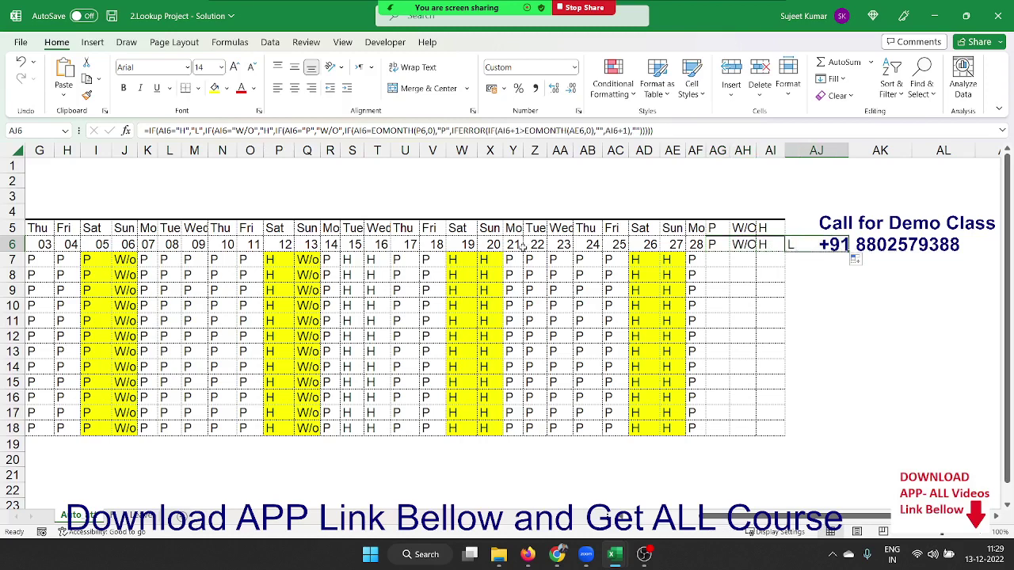
click(712, 247)
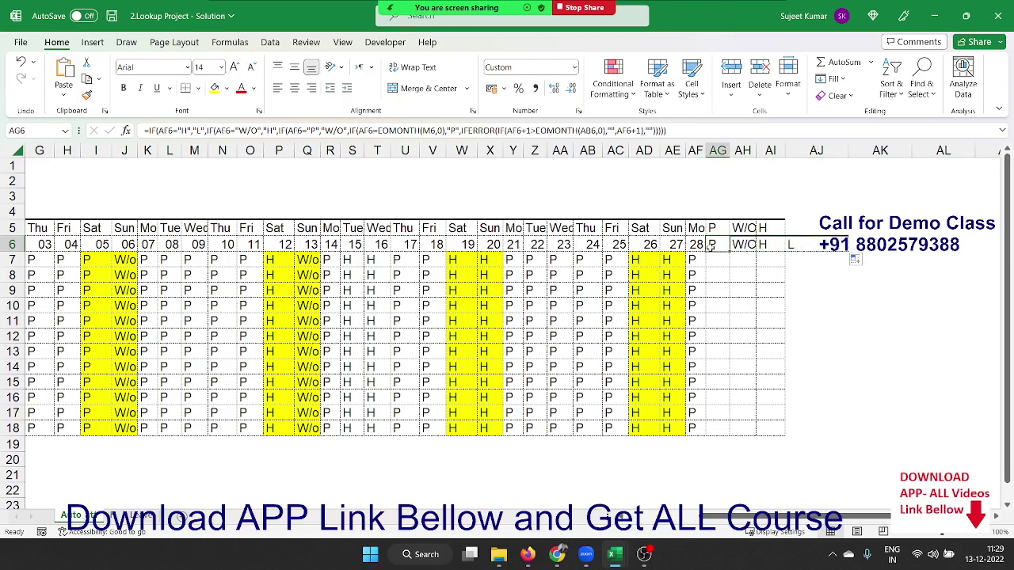
click(146, 129)
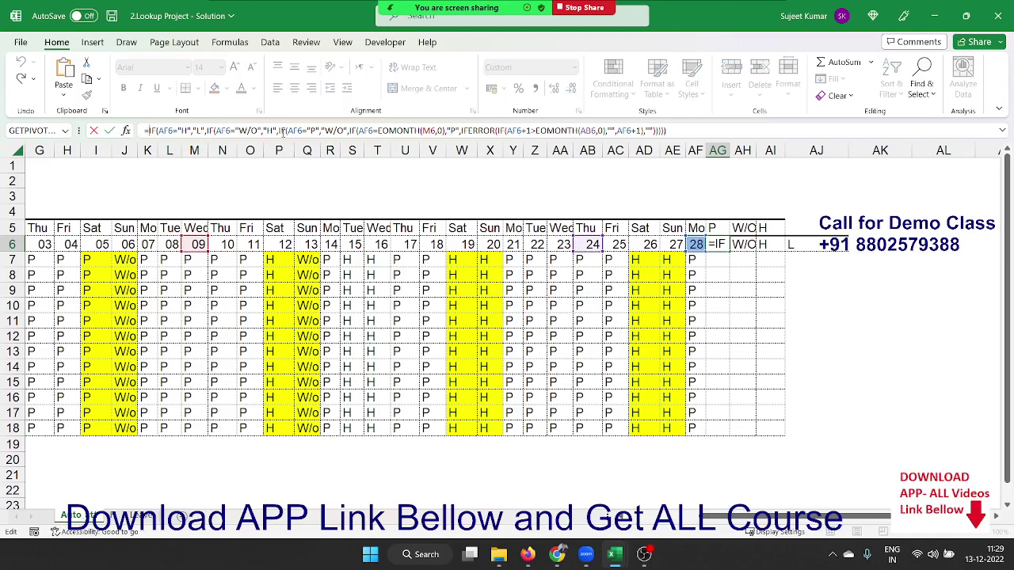
Wrap AG6's formula in IF(AF6="L","PD",...) and refill it along row 6 through AK6
text(IF()
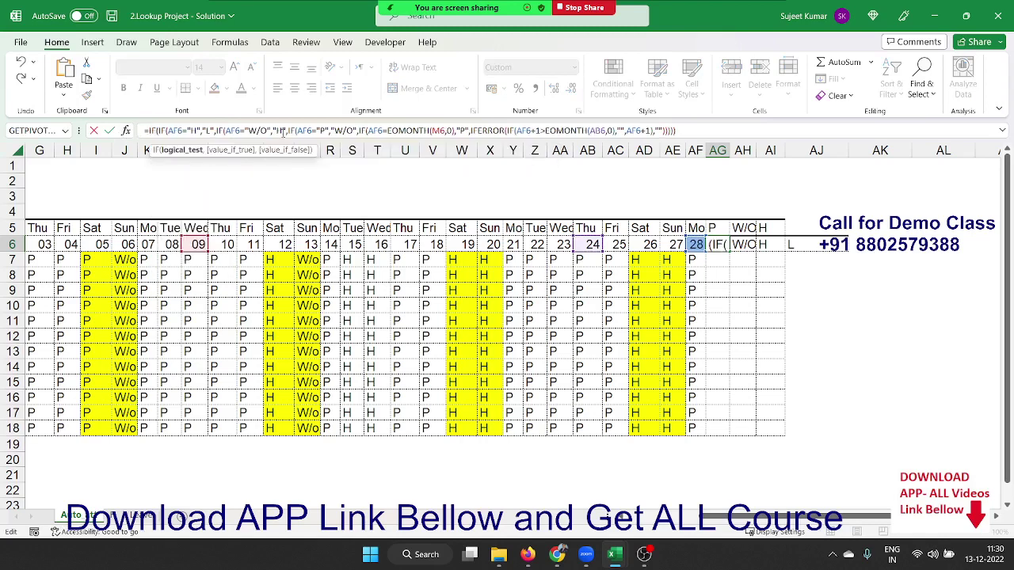
click(695, 245)
text(=)
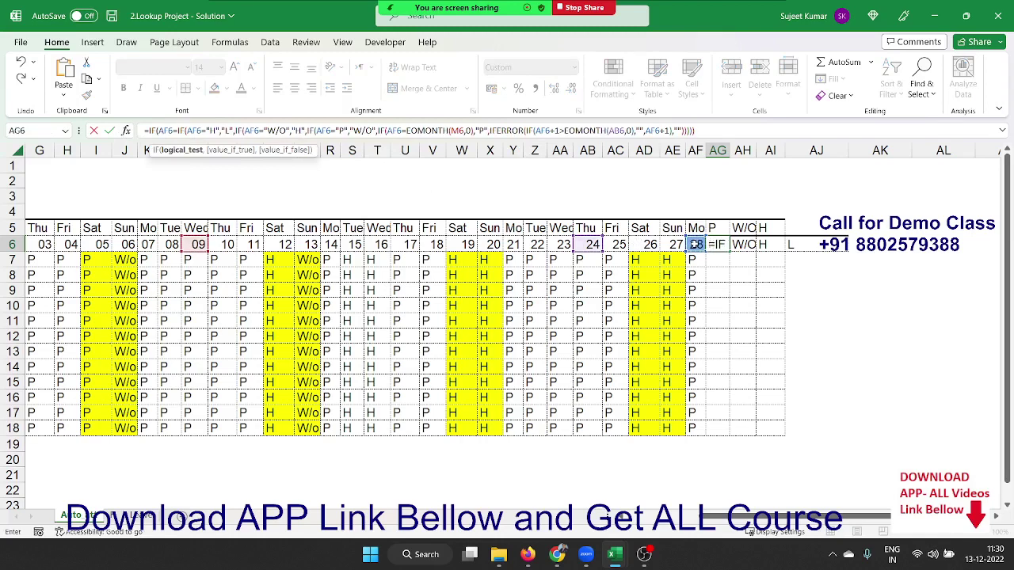
text(")
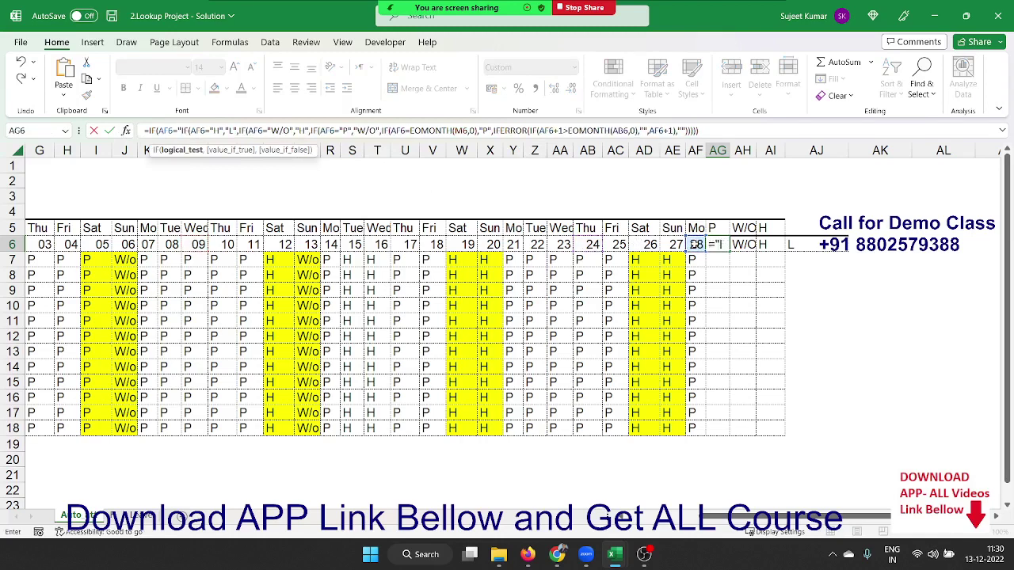
text(L)
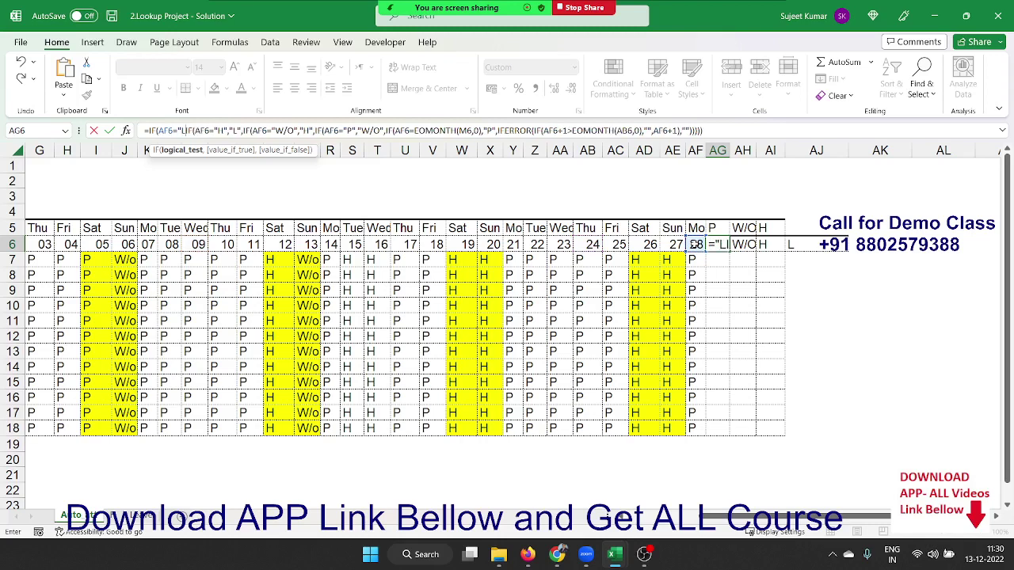
text(",")
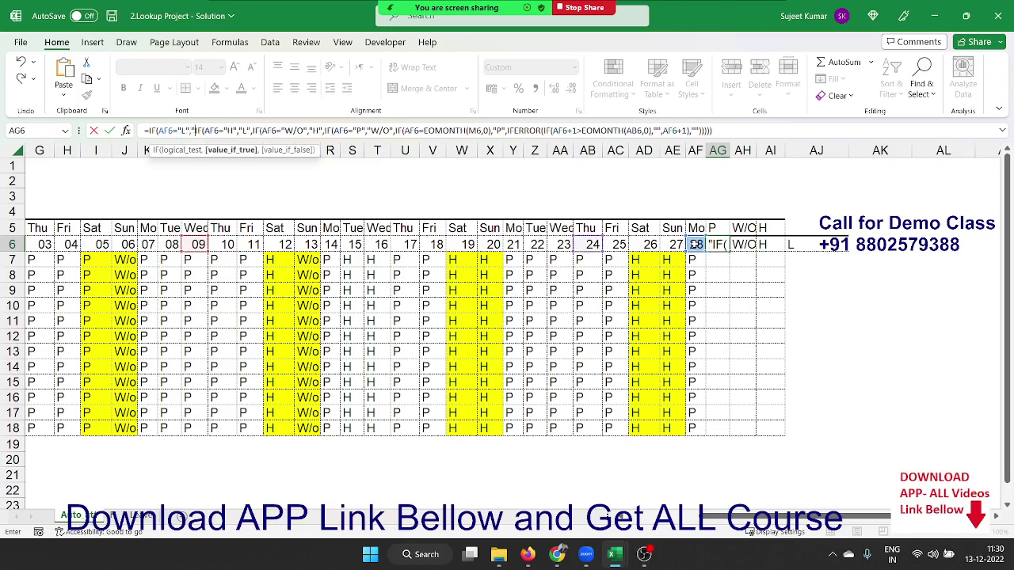
text(PD)
text(",IF(AF6=)
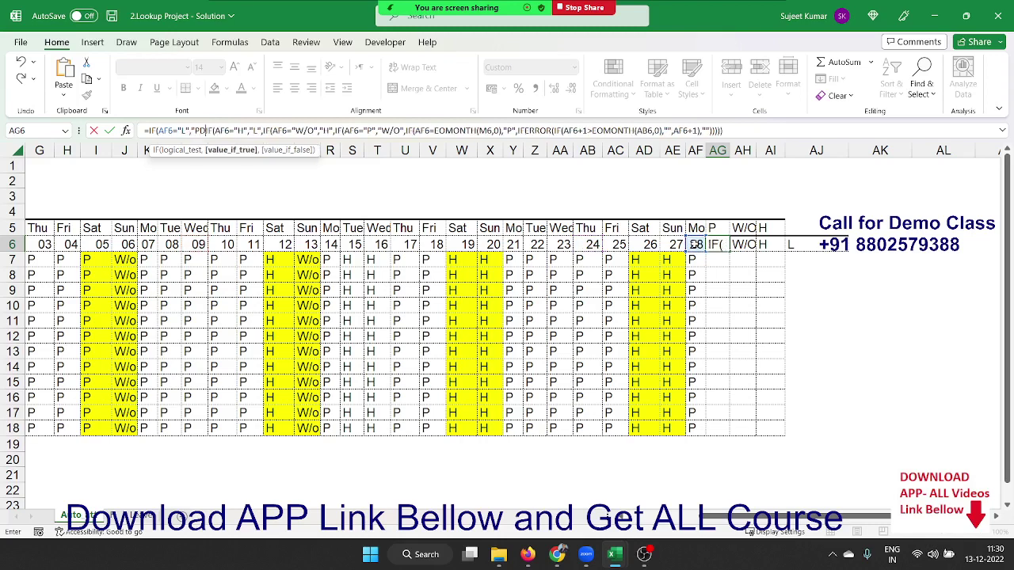
text("H")
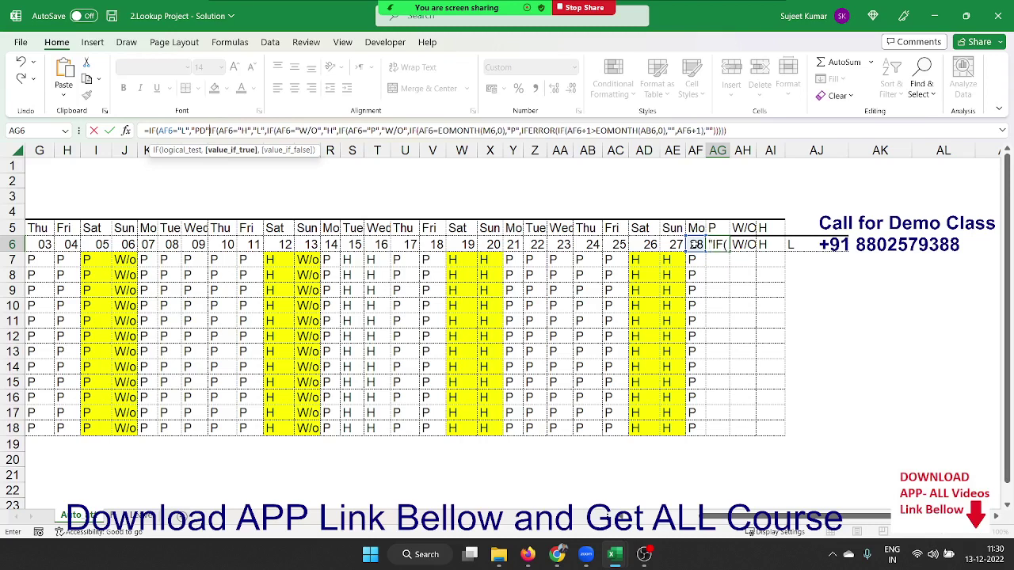
text(,)
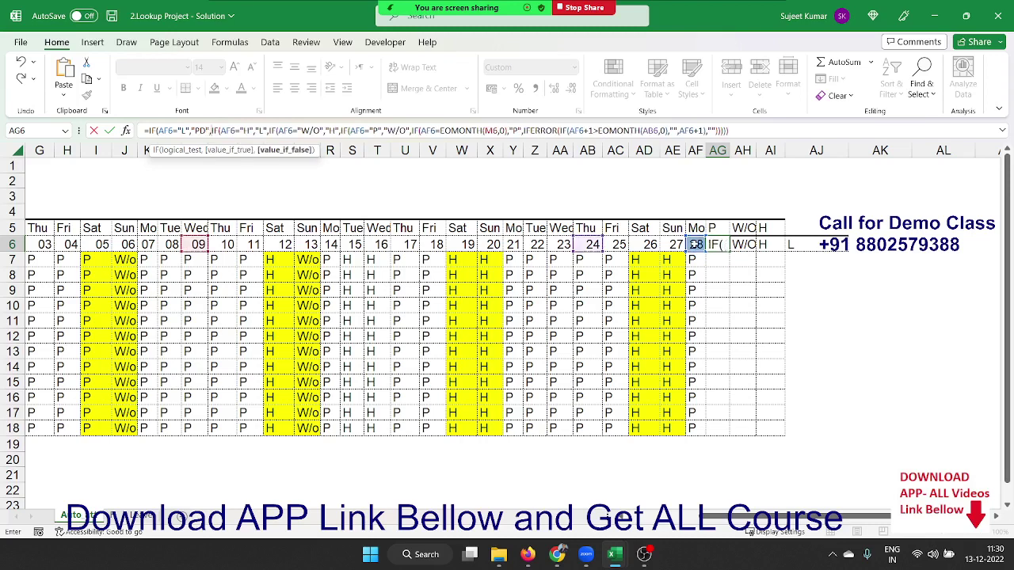
key(Return)
key(Return)
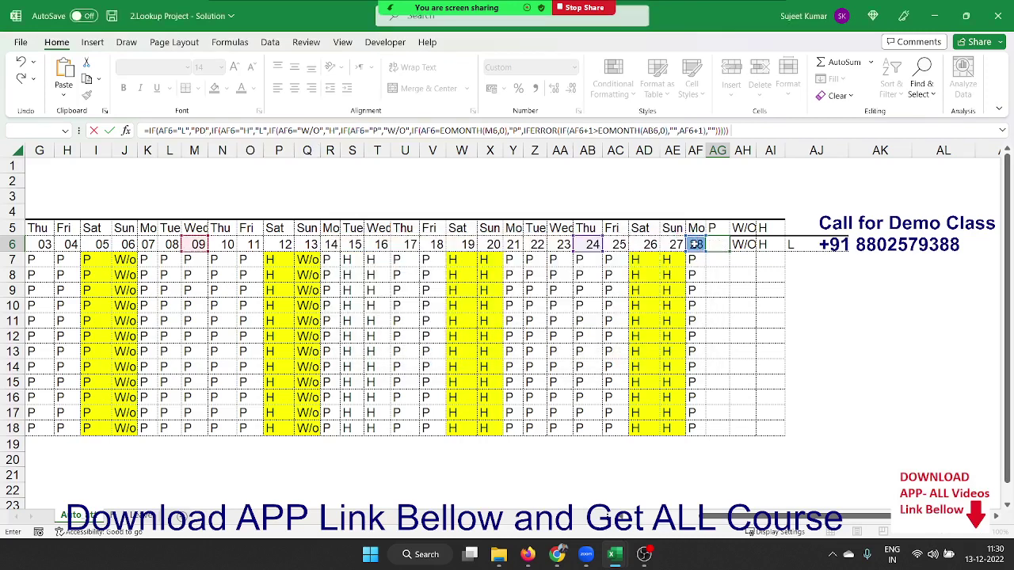
key(Up)
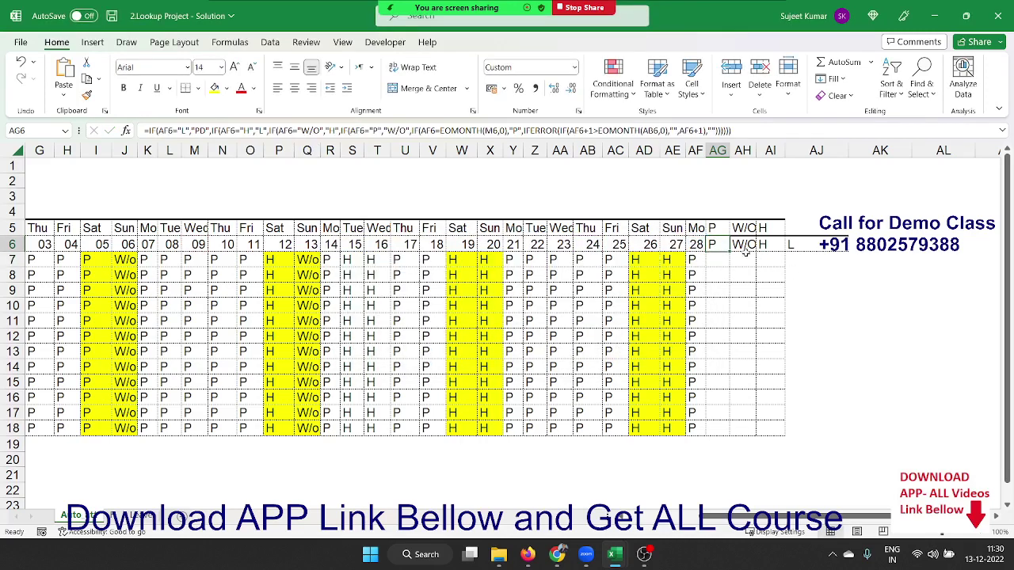
drag(730, 251, 909, 247)
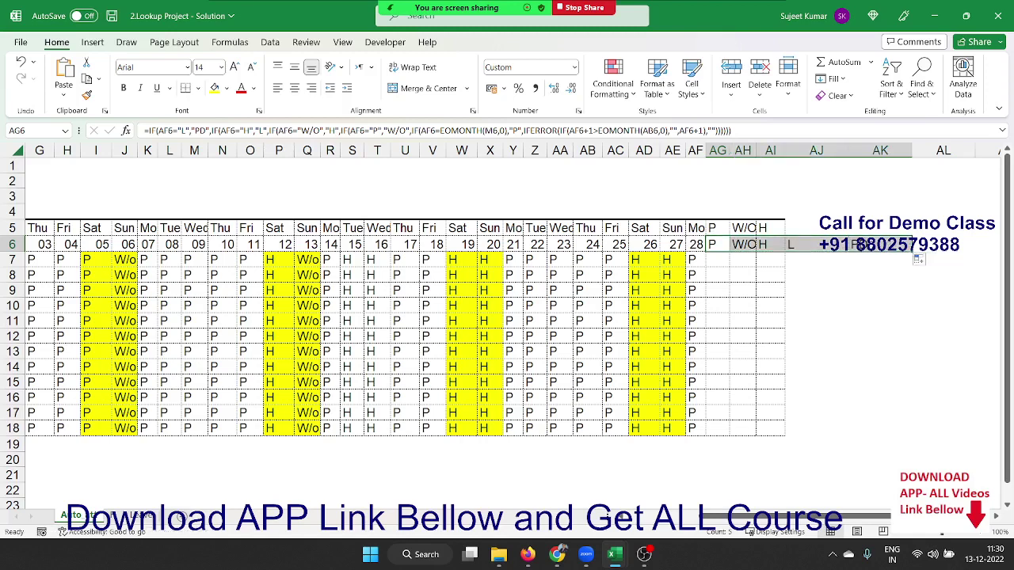
click(717, 230)
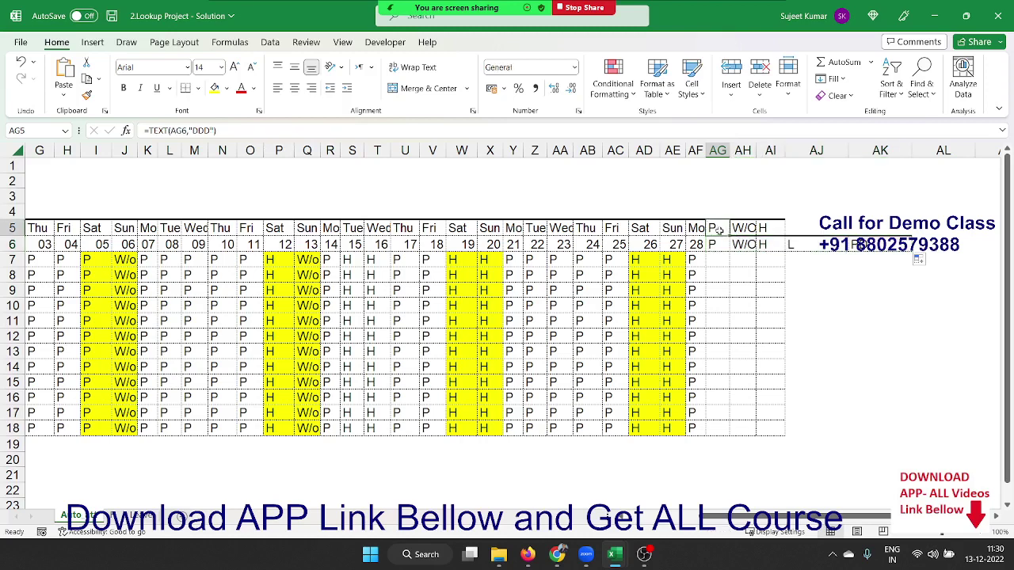
Rewrite AG5 as =IF(ISNUMBER(AG6),TEXT(AG6,"DDD"),"") so the day name blanks without a date
click(148, 132)
text(IF()
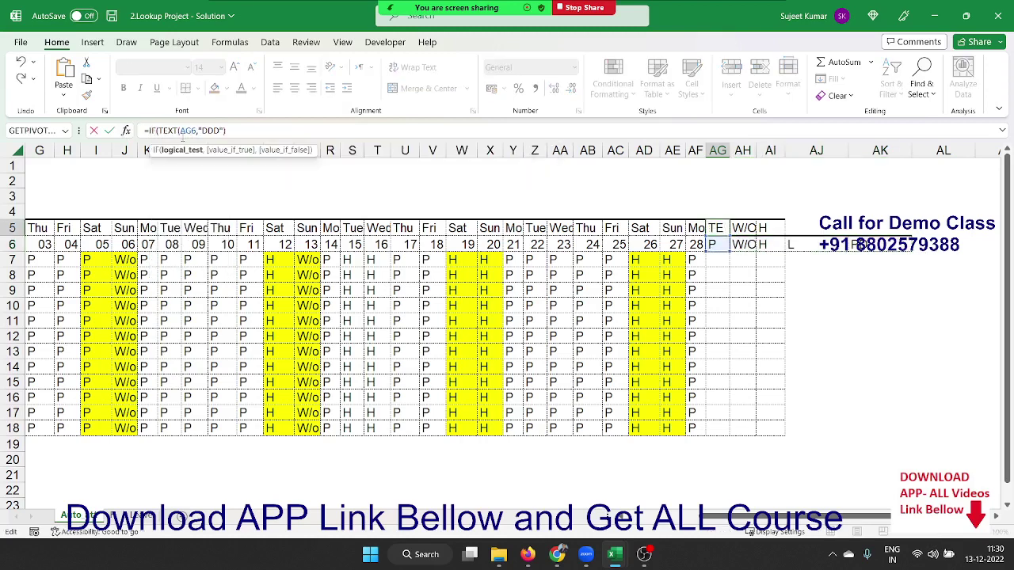
text(isd)
key(BackSpace)
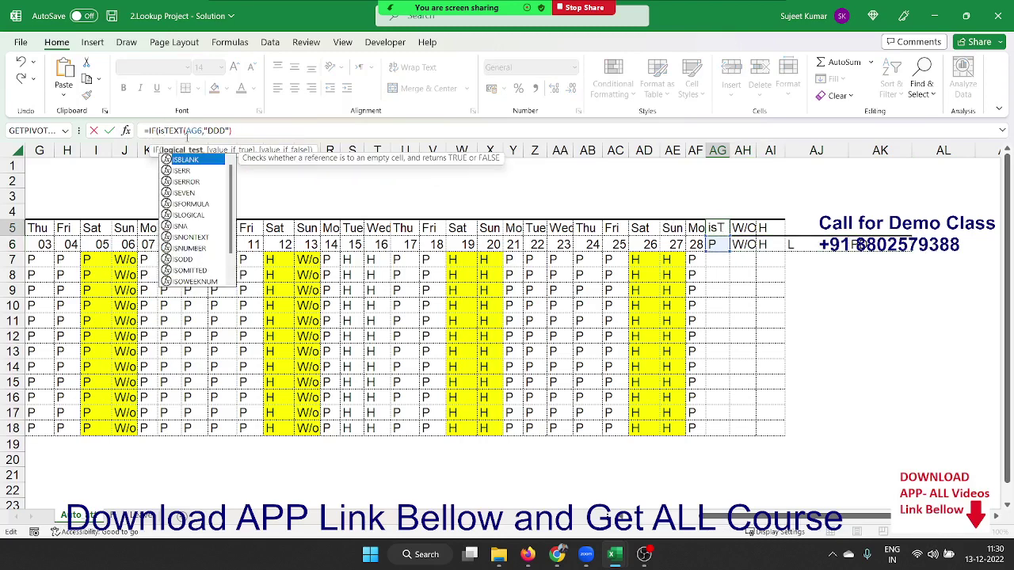
text(n)
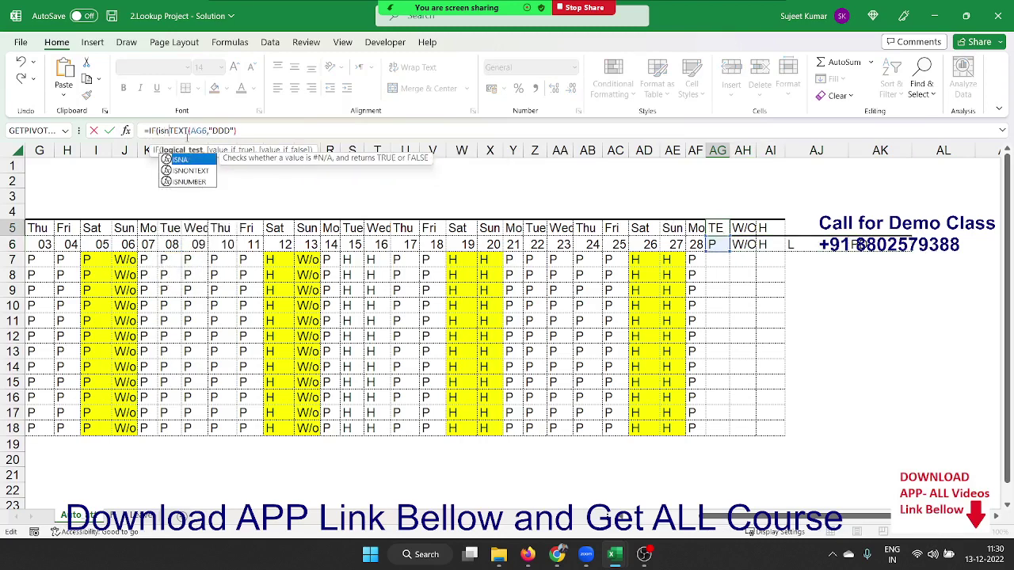
key(Down)
key(Down)
key(Tab)
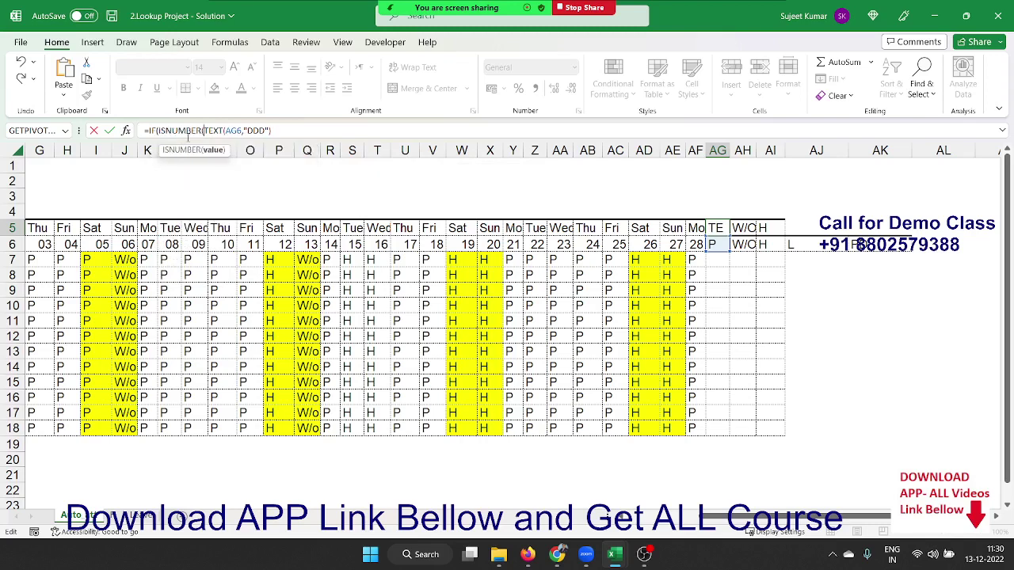
click(713, 246)
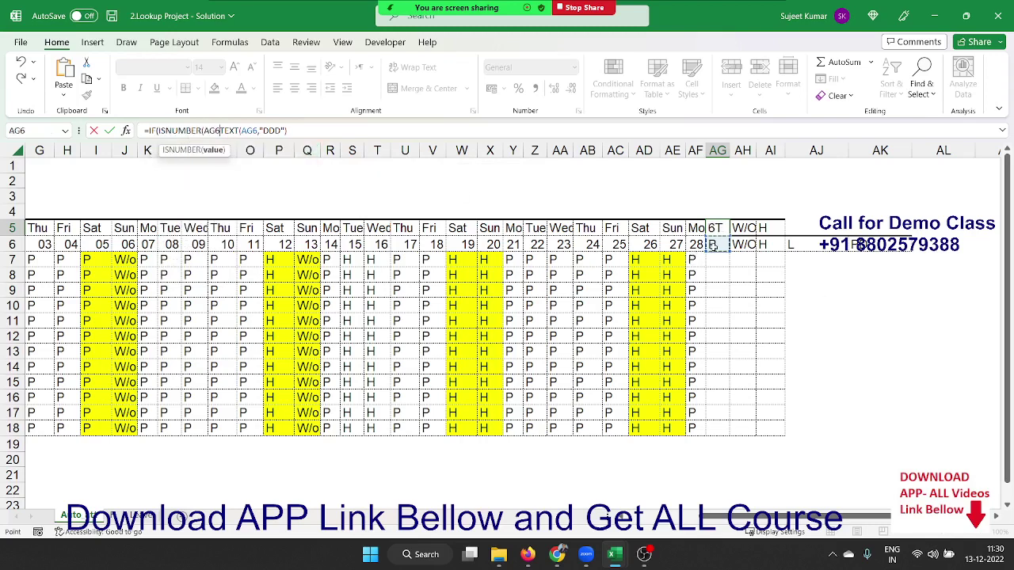
text(),)
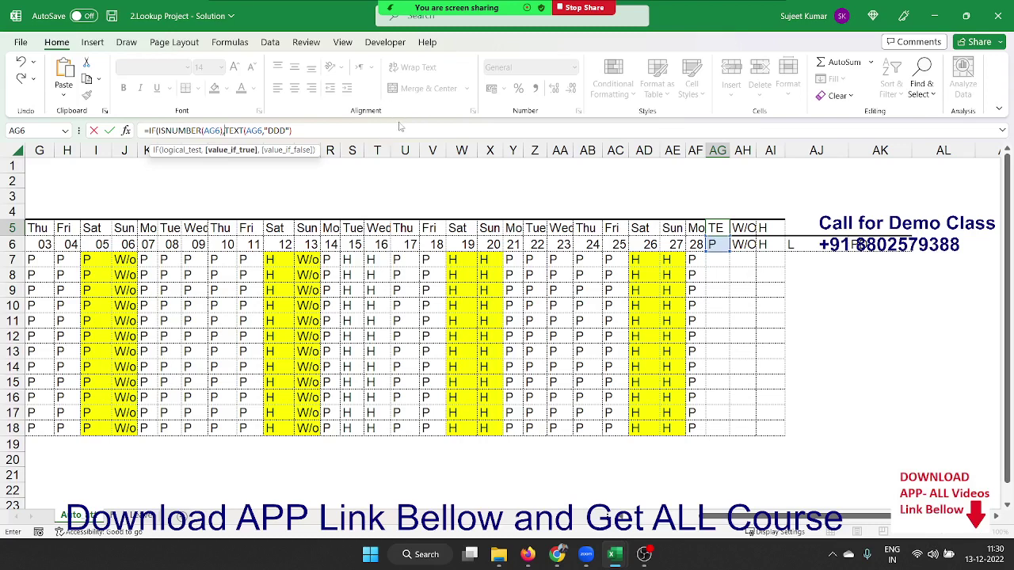
click(400, 129)
text(),)
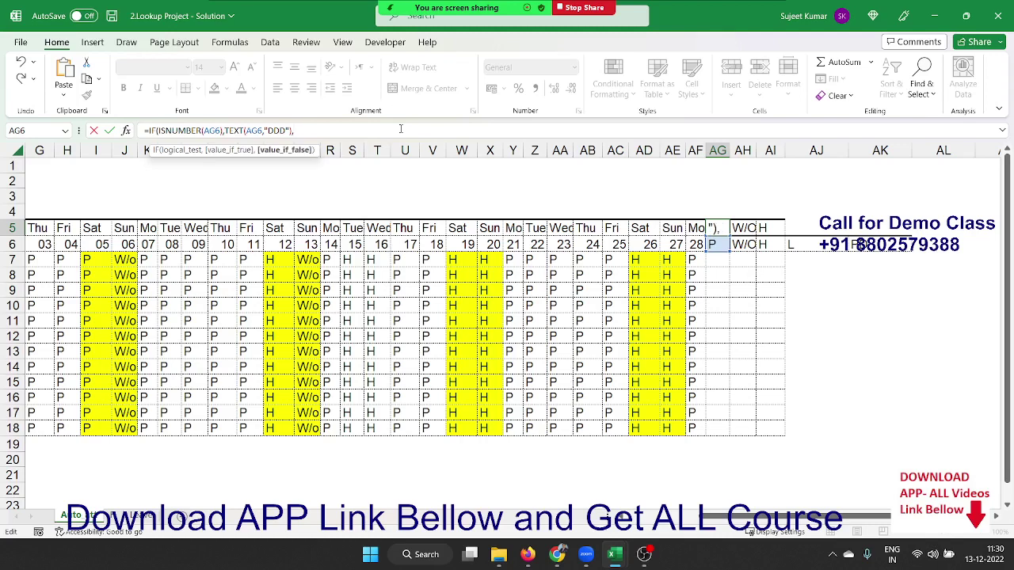
text(")
key(Return)
key(Return)
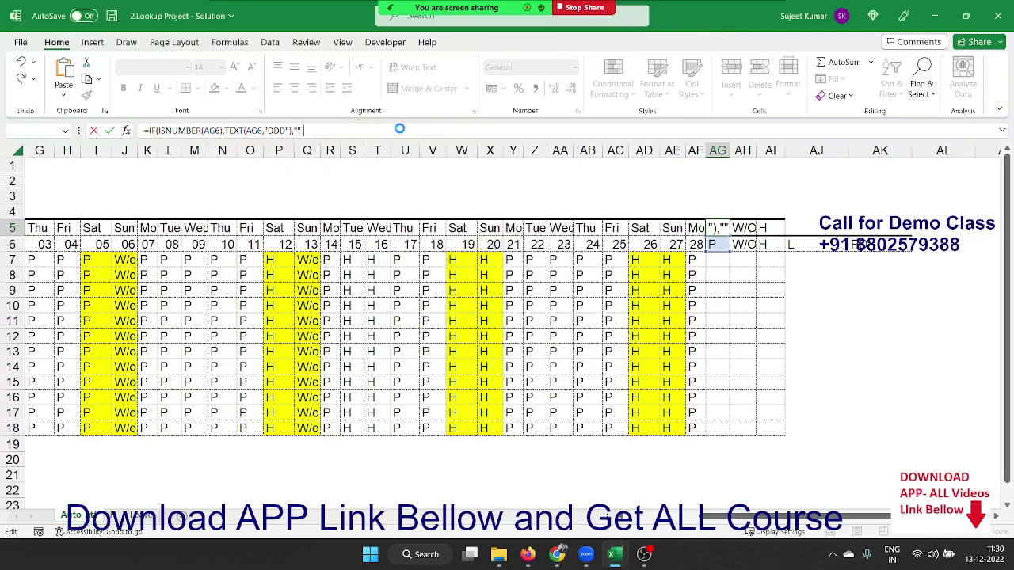
key(Up)
Copy the new AG5 day-name formula across AH5:AI5 with Ctrl+R
key(shift+Right)
key(shift+Right)
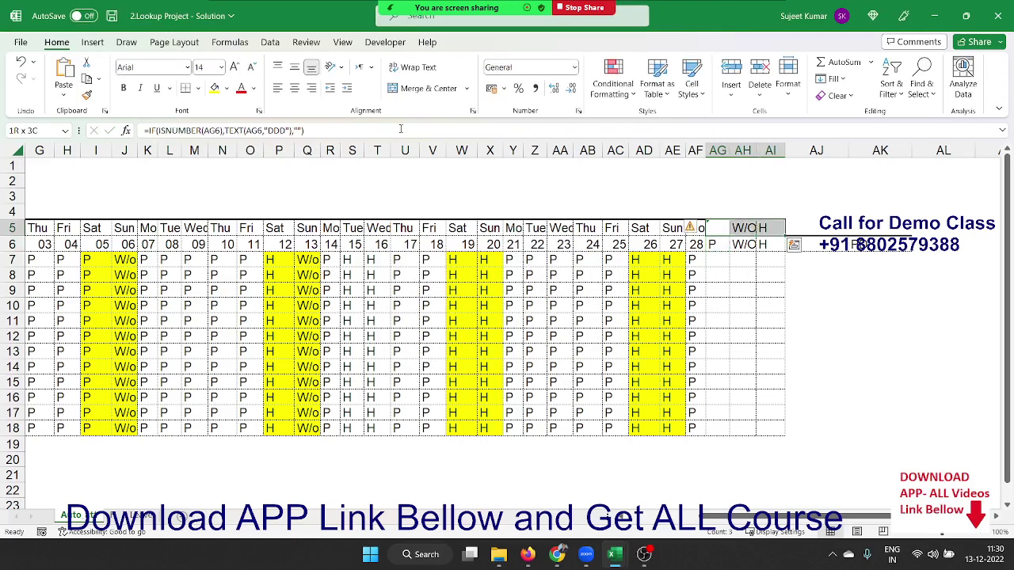
key(ctrl+r)
key(Down)
key(Down)
key(Left)
Switch the month dropdown in C2 from FEB to JAN and review the row 6 day headers
key(Left)
key(Left)
key(Left)
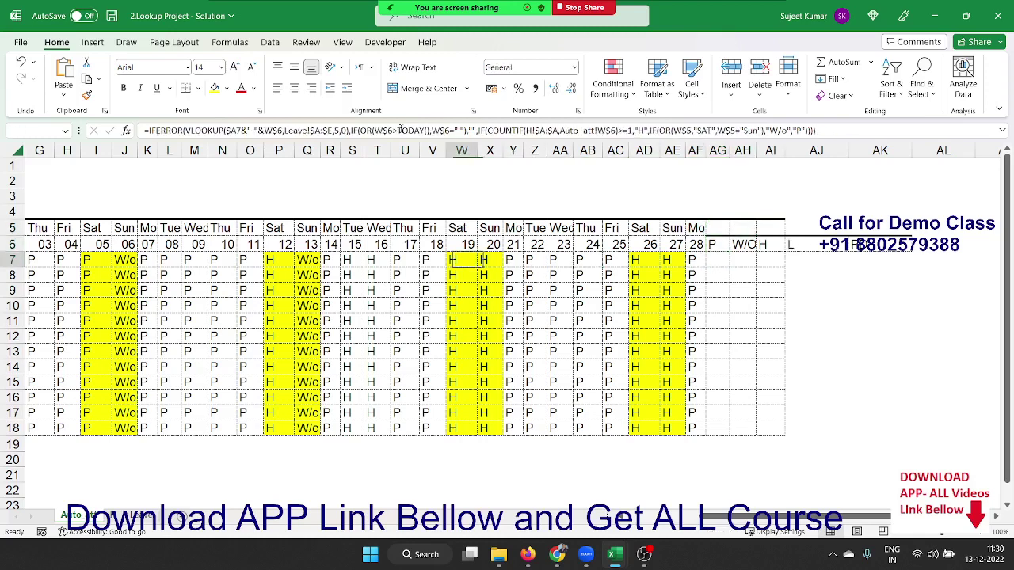
key(Left)
key(Left)
key(ctrl+Home)
key(ctrl+Down)
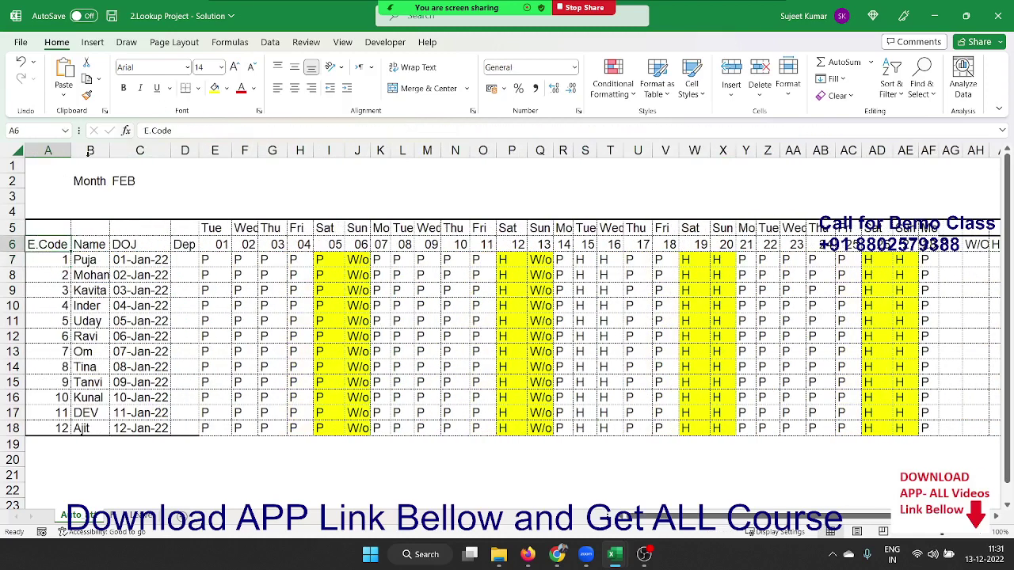
click(135, 182)
click(183, 179)
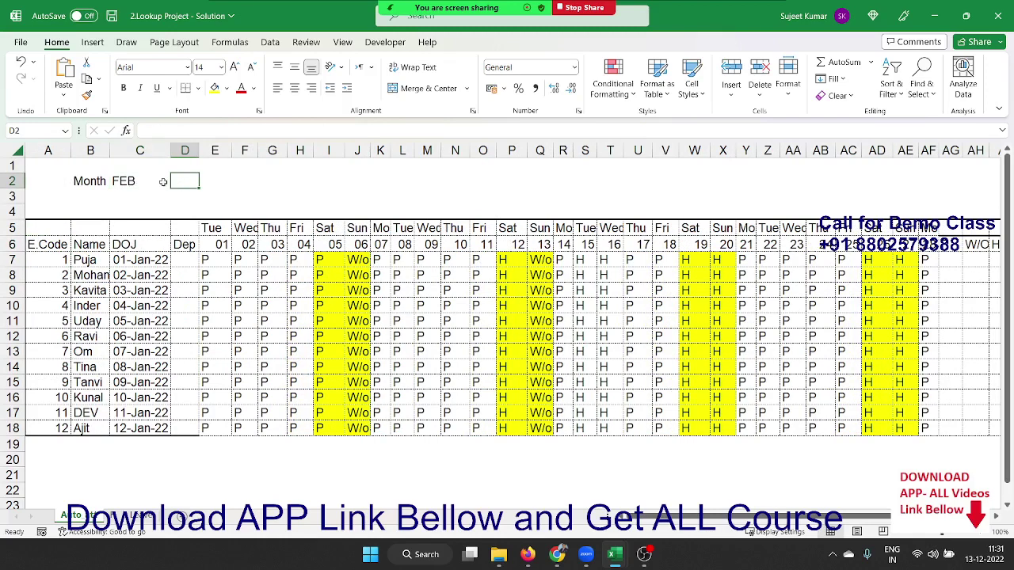
click(158, 182)
click(178, 184)
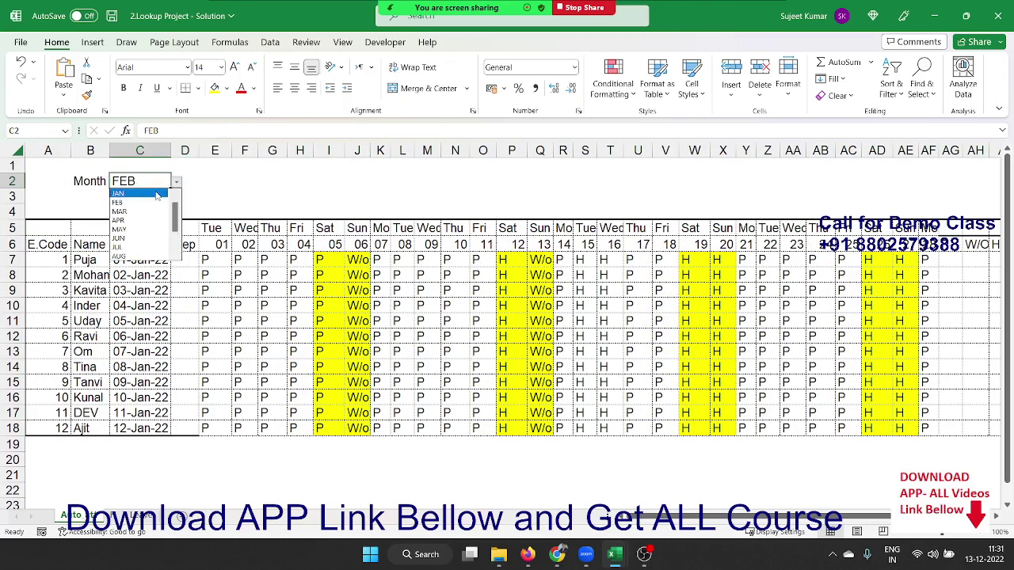
click(157, 194)
click(279, 247)
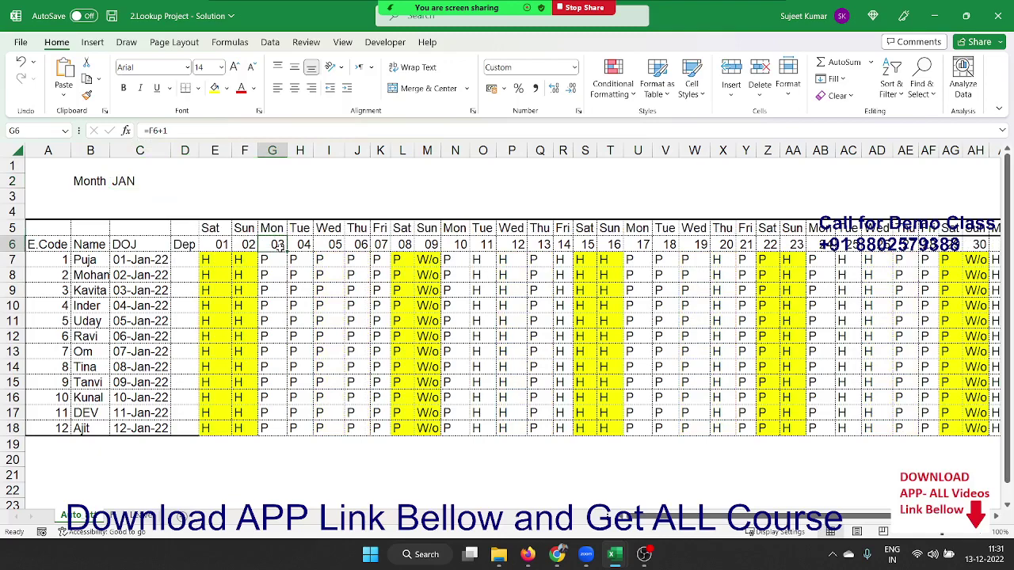
key(Right)
key(Right)
key(Right)
key(Right)
key(Right)
key(Right)
key(Right)
key(Right)
key(Right)
key(Right)
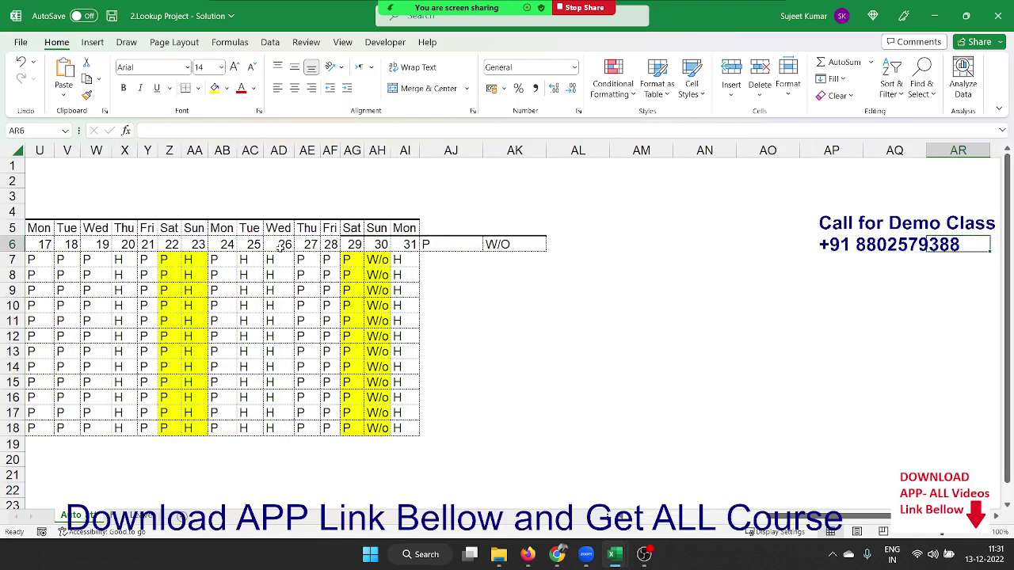
Fill the AK6 header formula right across AL6:AN6 so they show H, L and PD
key(Left)
key(Down)
key(Left)
key(Left)
key(Left)
key(Left)
key(Left)
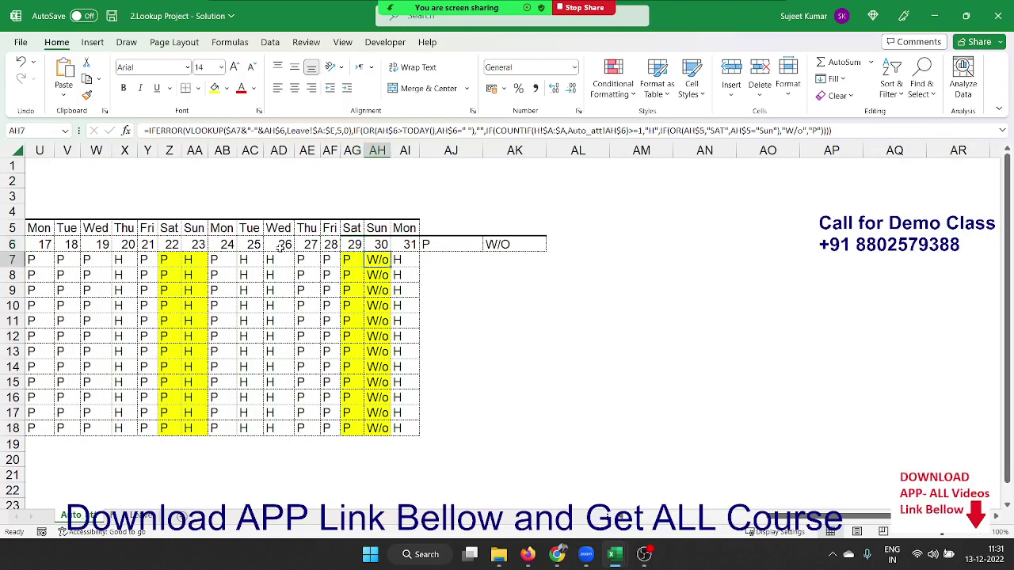
key(Right)
key(Right)
key(Up)
key(Right)
key(Right)
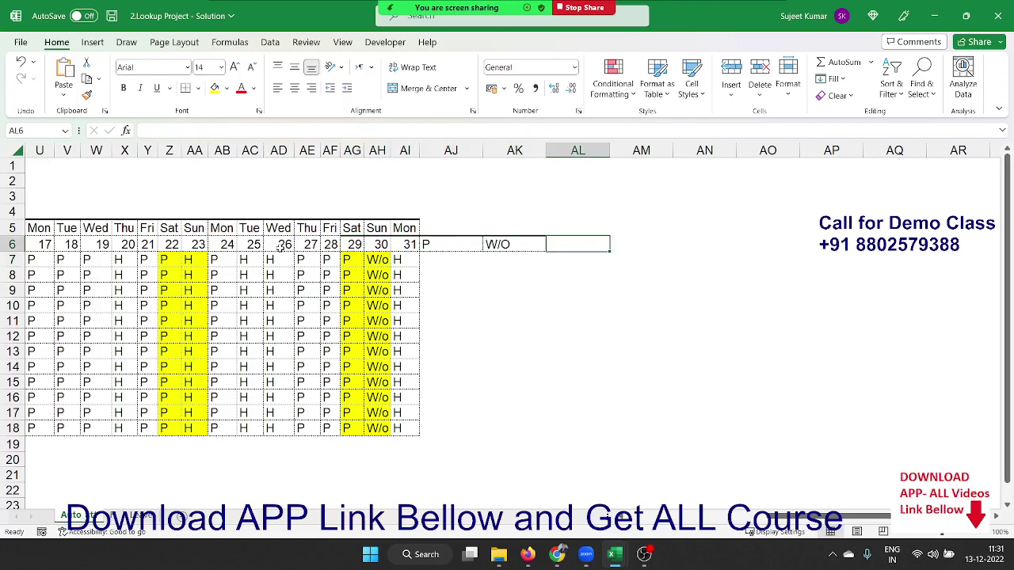
key(Left)
key(shift+Right)
key(shift+Right)
key(shift+Right)
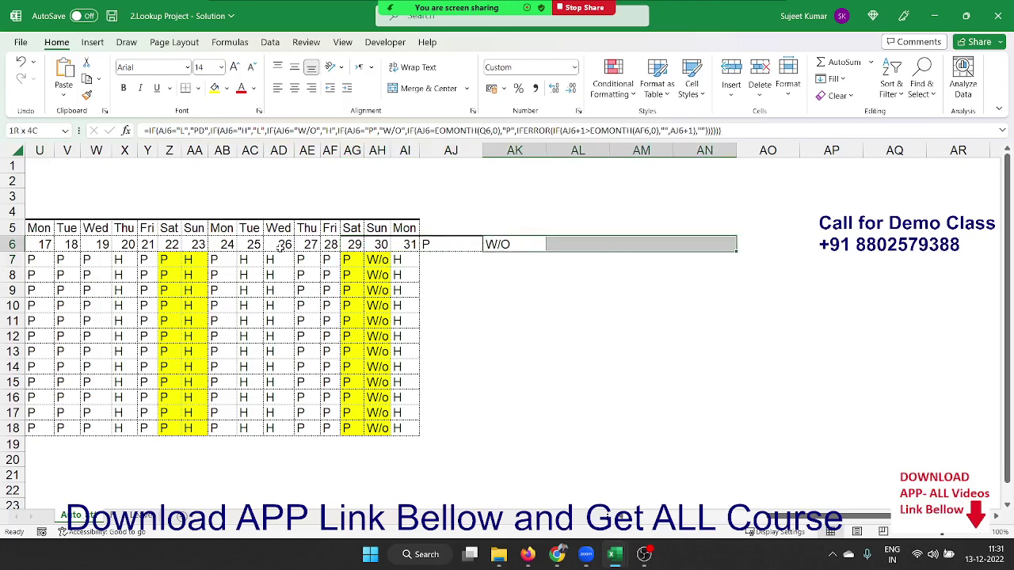
key(ctrl+r)
Check the row 6 header formulas from AG6 to AN6 after day 31
key(Right)
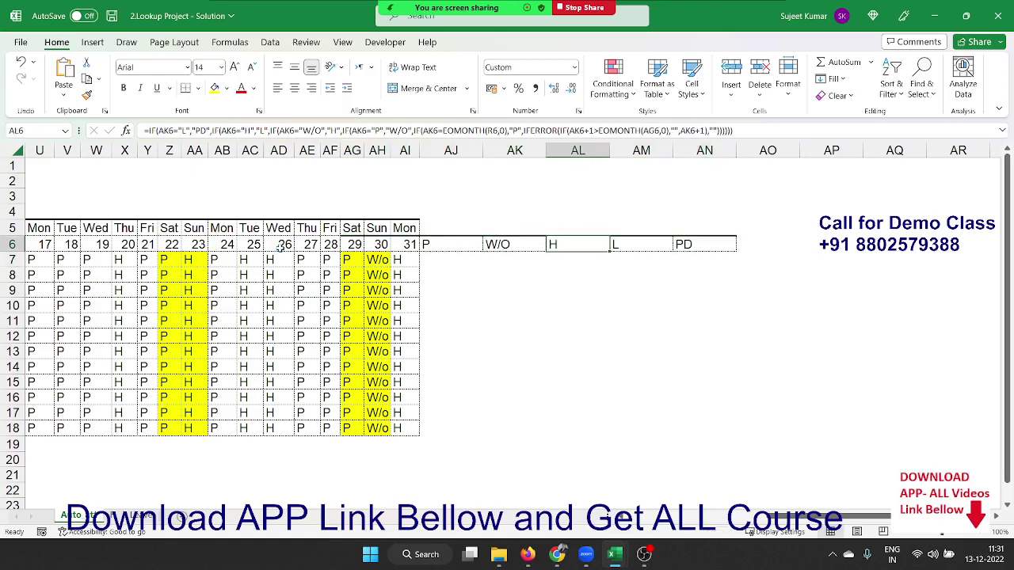
key(Right)
key(Right)
key(Left)
key(Left)
key(Left)
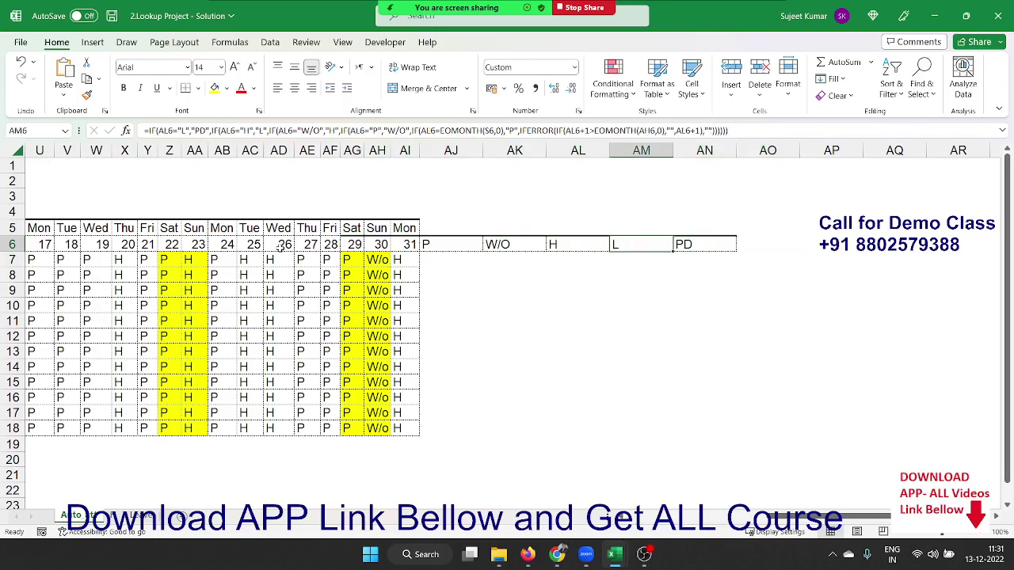
key(Left)
key(Left)
key(Left)
key(Right)
key(Right)
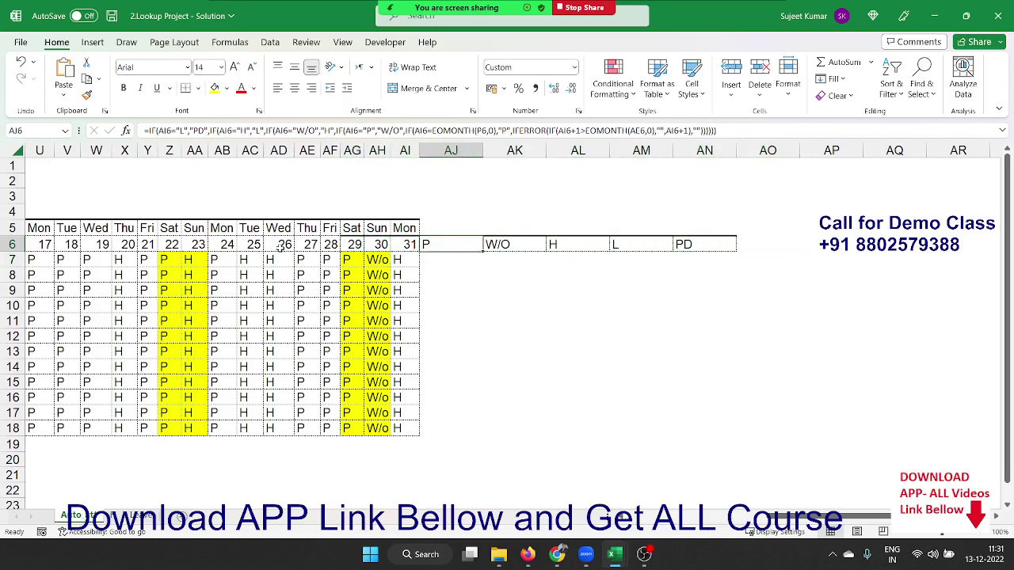
key(Right)
key(Right)
key(Right)
key(Right)
key(Left)
key(Left)
key(Left)
key(Left)
key(Left)
key(Left)
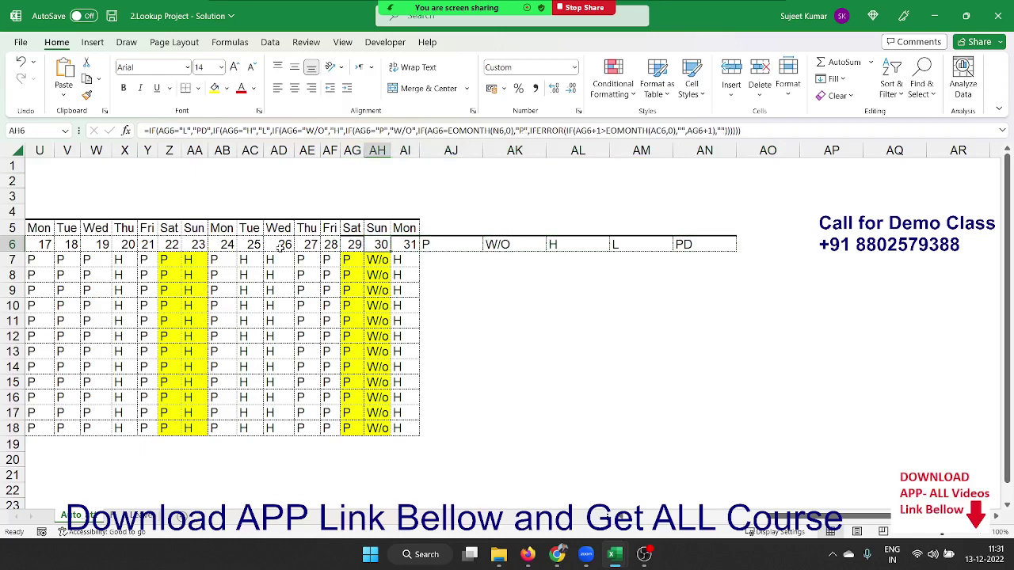
key(Left)
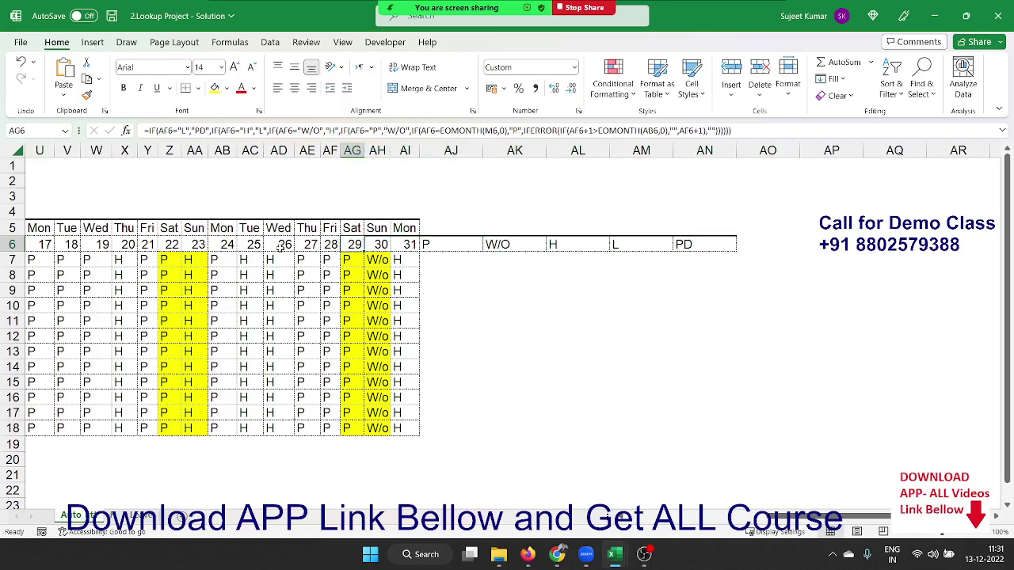
key(Right)
key(Right)
key(Right)
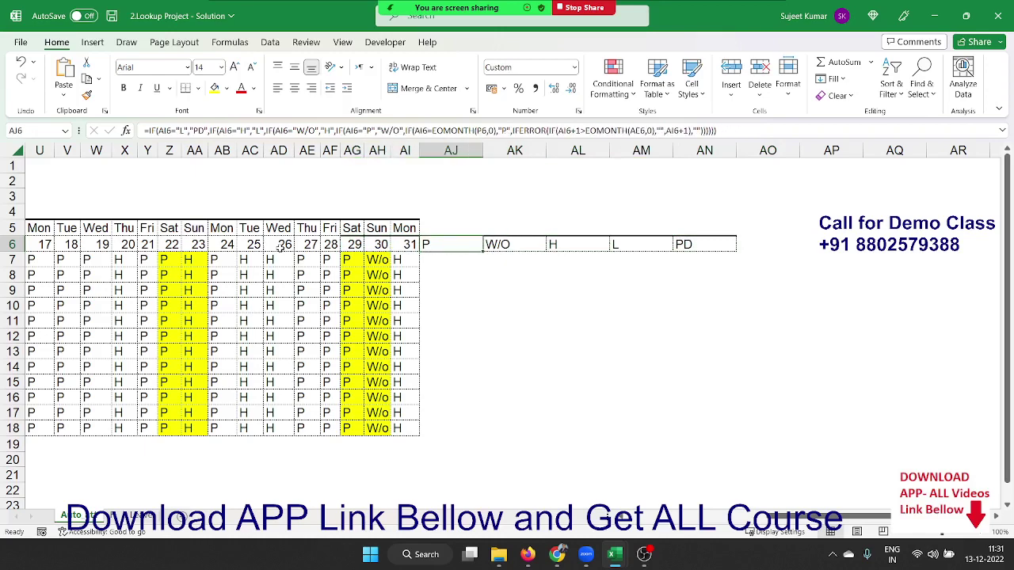
key(Left)
key(Left)
key(Left)
key(Down)
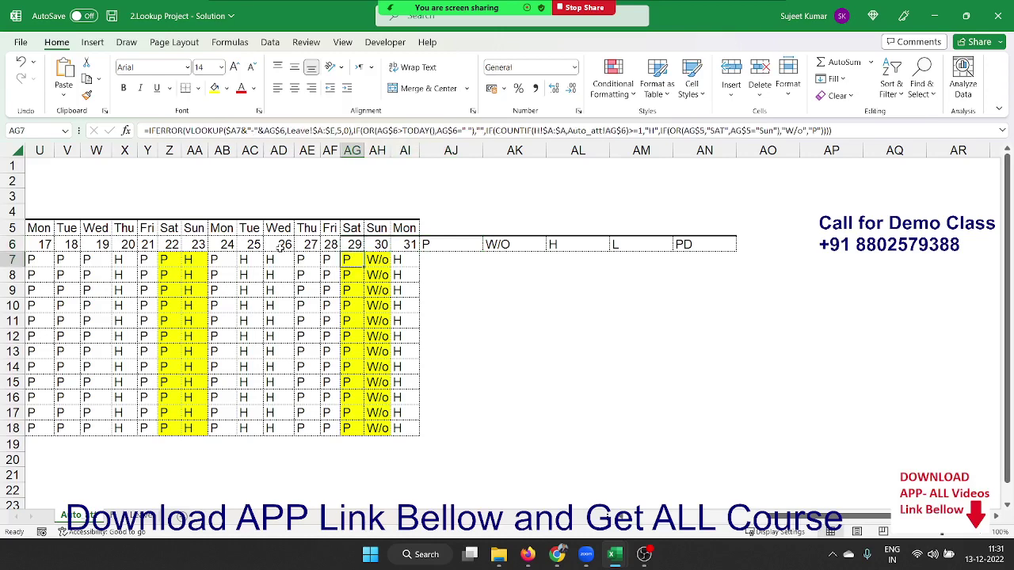
Begin AG7's formula with IF(ISNUMBER(AG6)=FALSE, and start entering a COUNTIF
click(149, 131)
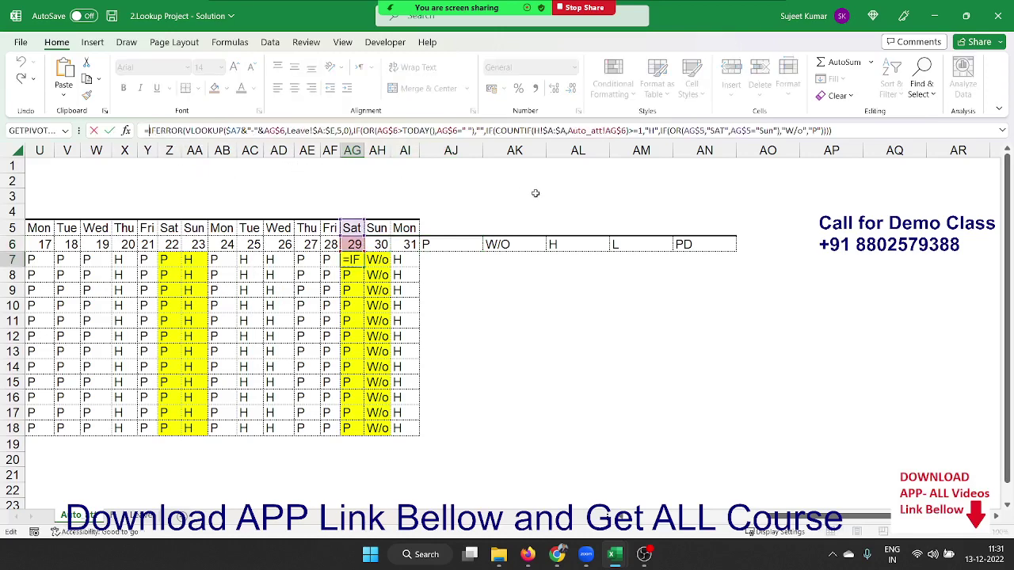
text(IF()
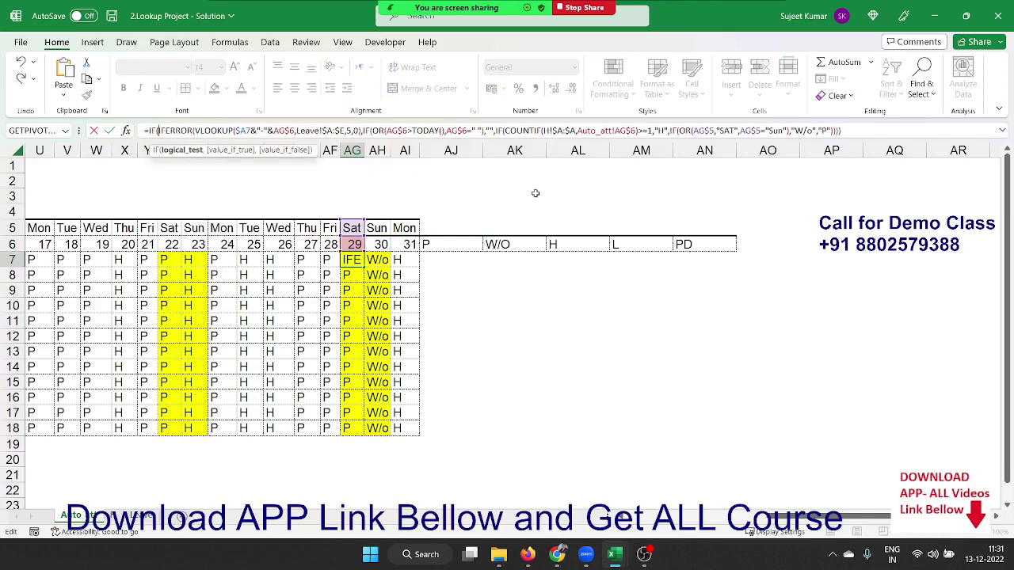
text(is)
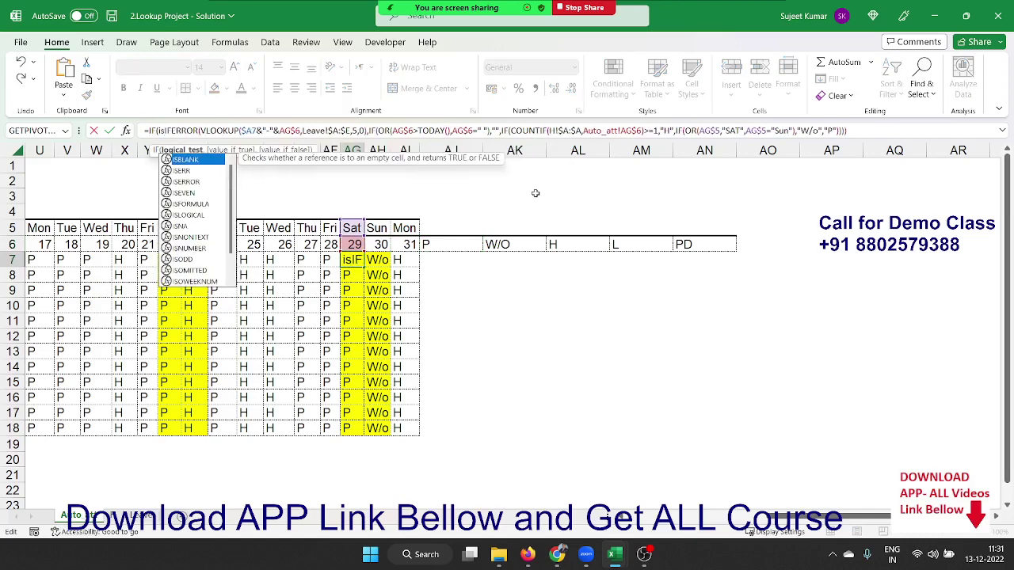
text(n)
key(Down)
key(Down)
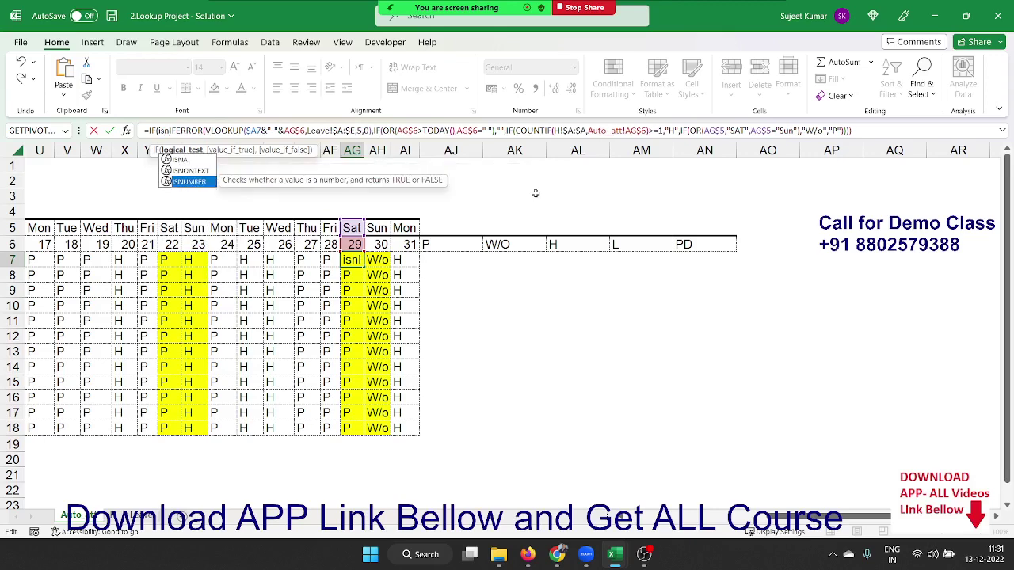
key(Tab)
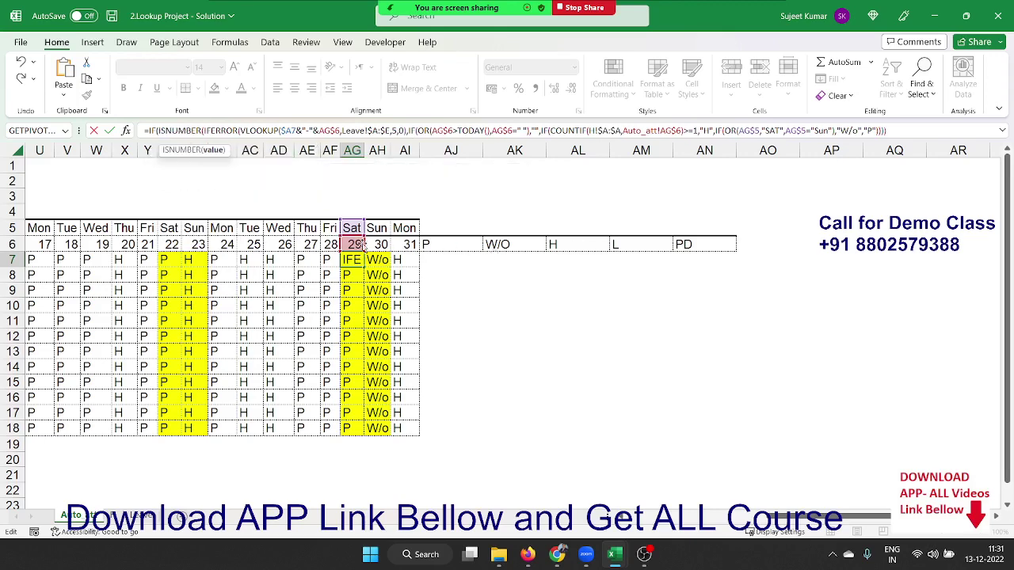
click(353, 245)
text())
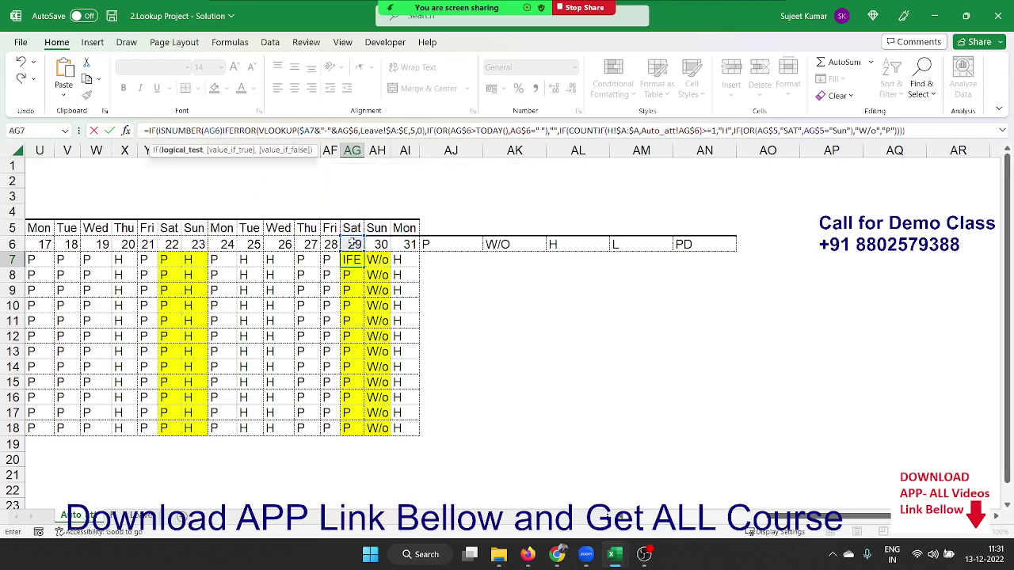
text(=fals)
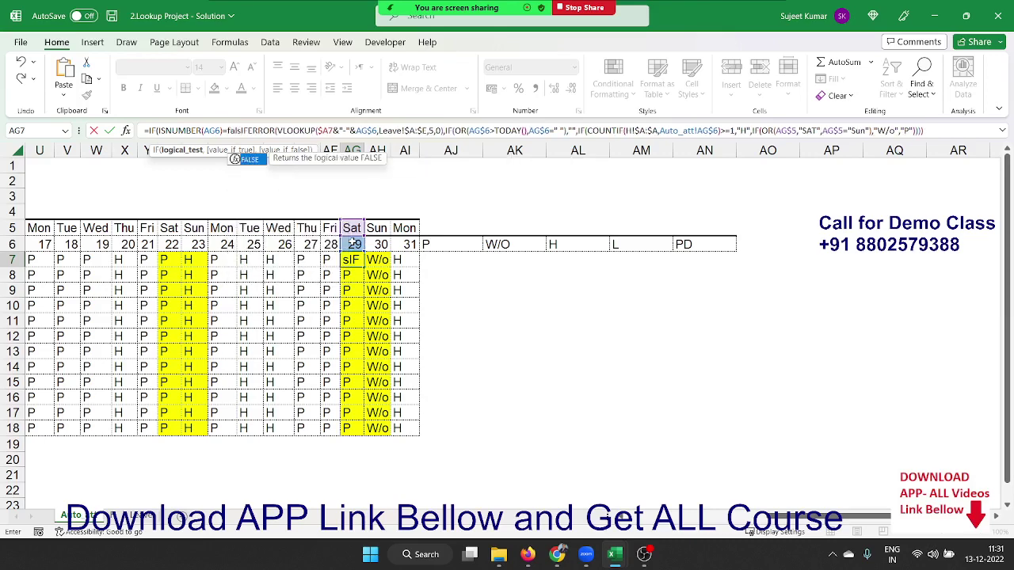
text(e)
key(Tab)
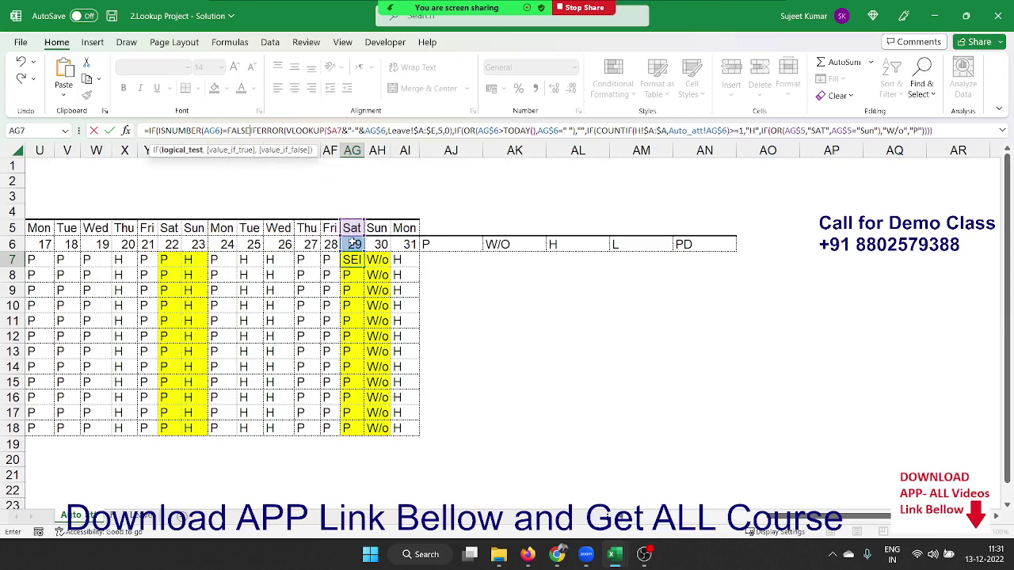
text(,coun)
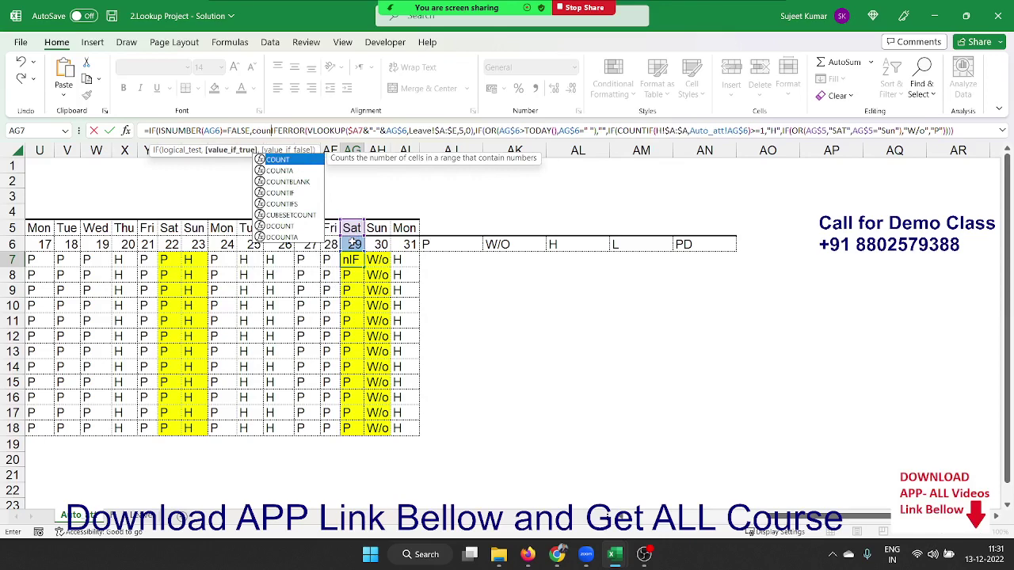
key(Down)
key(Down)
key(Down)
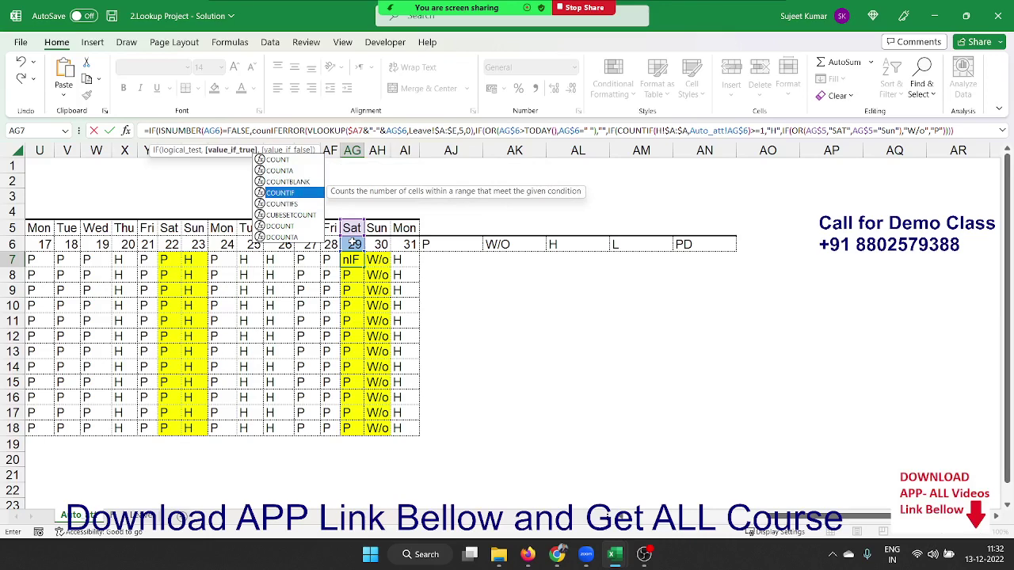
Remove the stray 'coun' and wrap AG7's ISNUMBER(AG6)=FALSE test in AND(, which triggers a missing-parenthesis warning
key(BackSpace)
key(BackSpace)
key(BackSpace)
key(BackSpace)
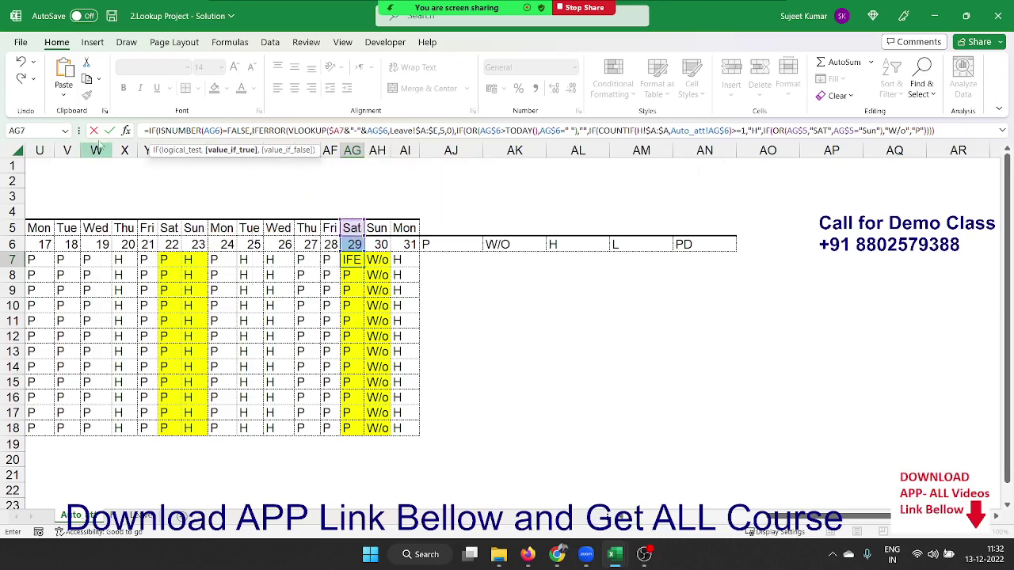
click(158, 130)
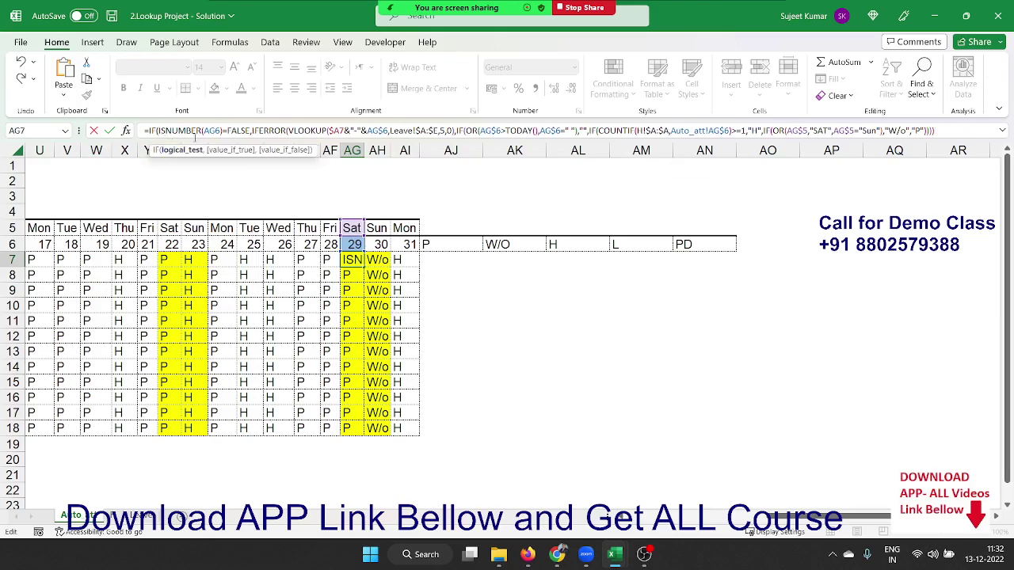
text(and)
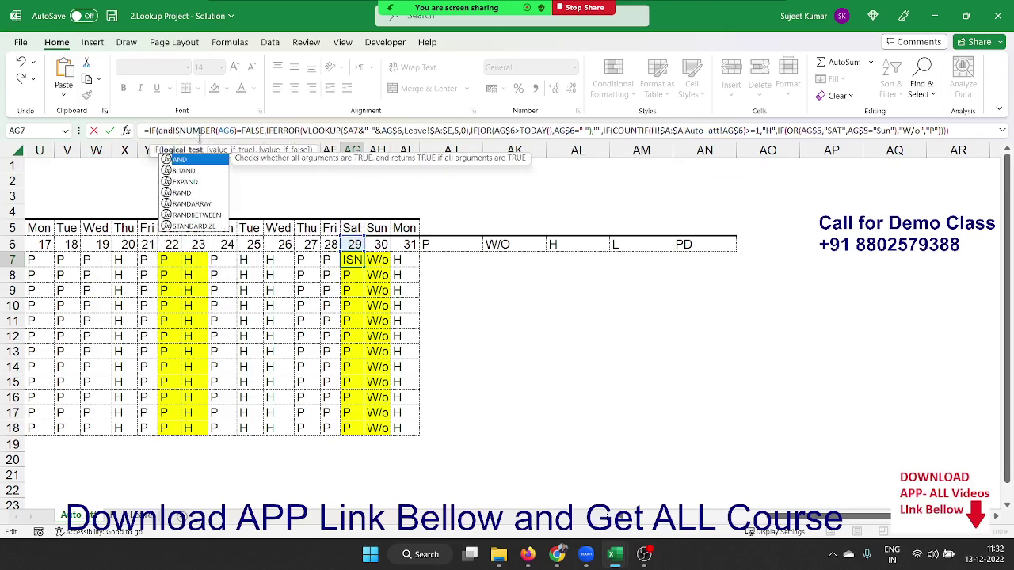
key(Tab)
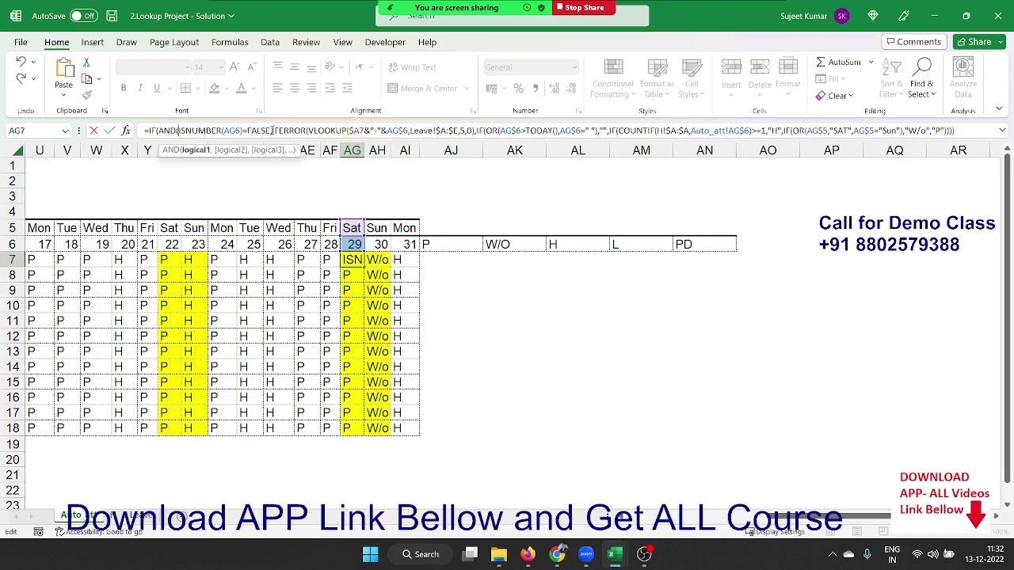
text(,)
key(Return)
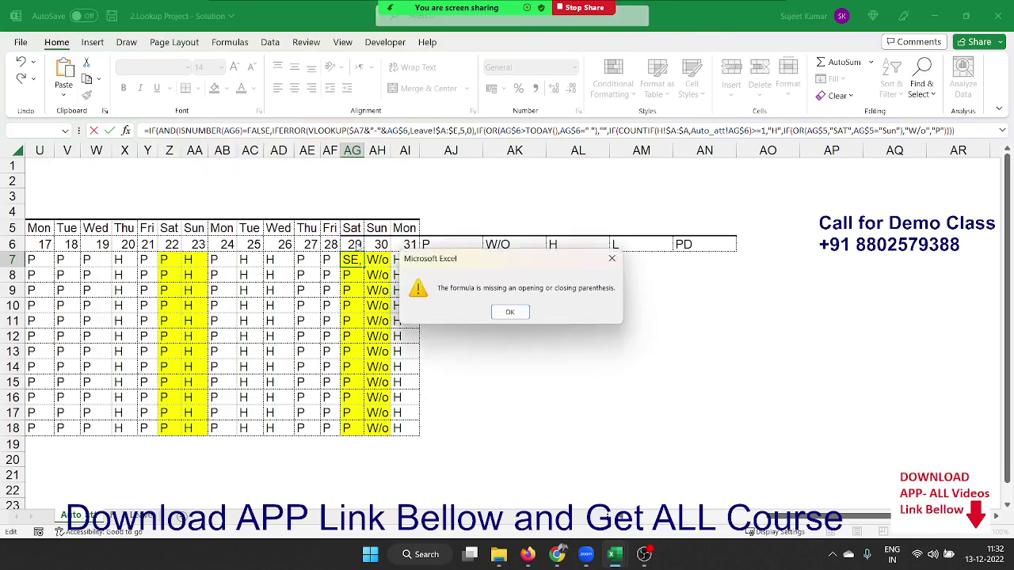
Add AG6<>"PD" as AG7's second AND condition, close the AND, and start COUNTIF( as the true result
key(Return)
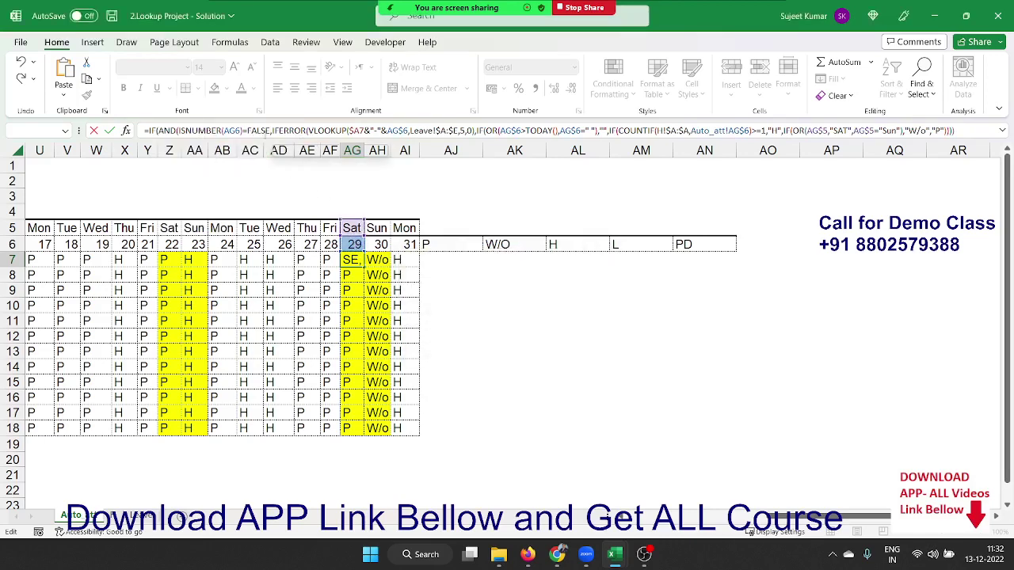
click(266, 133)
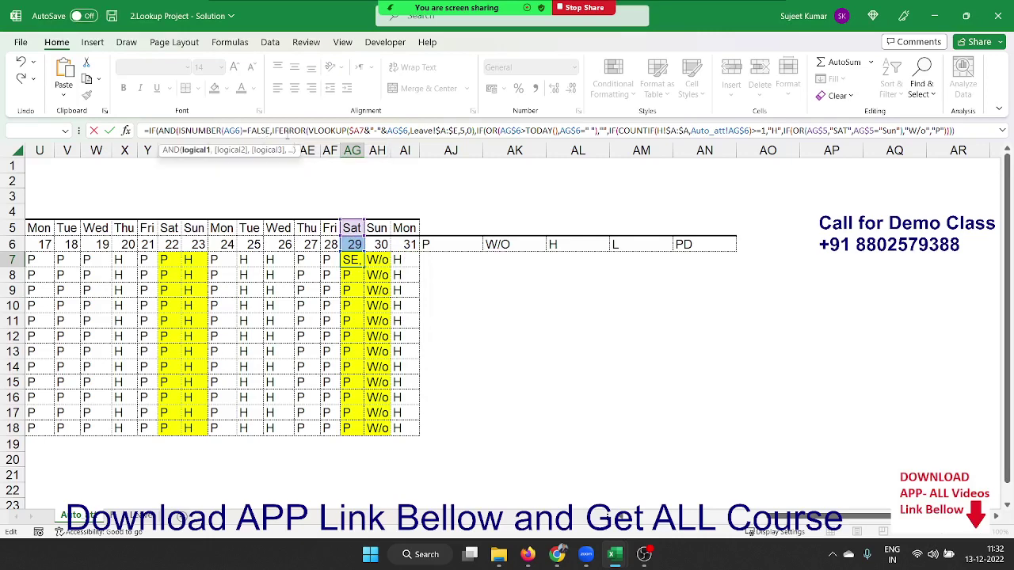
key(Right)
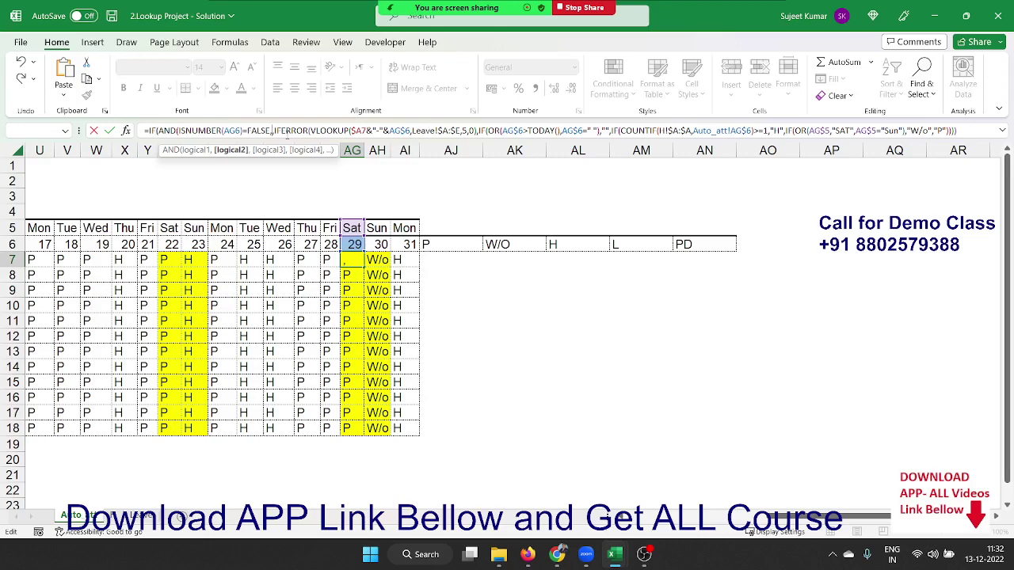
click(354, 245)
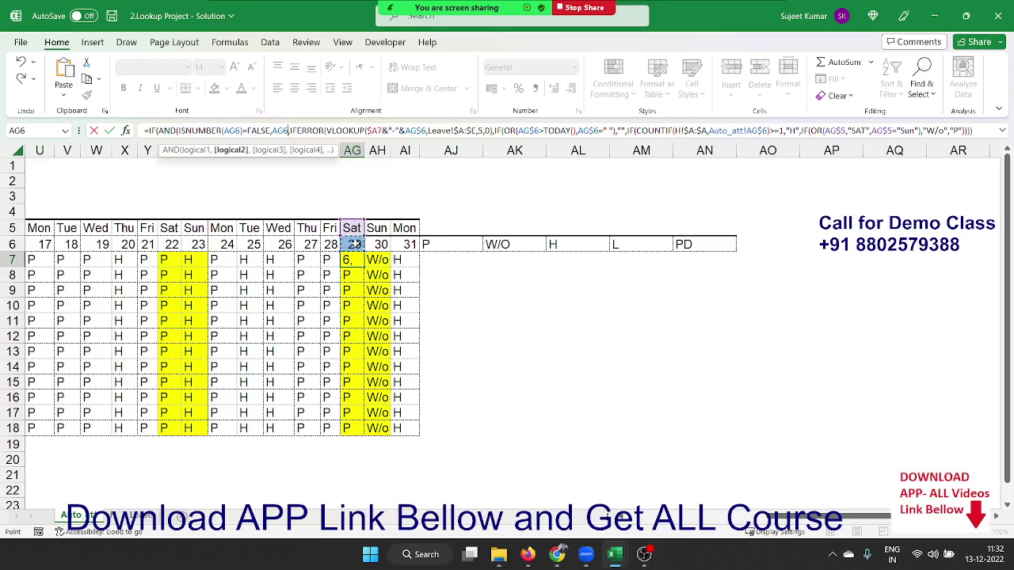
text(<>"PD)
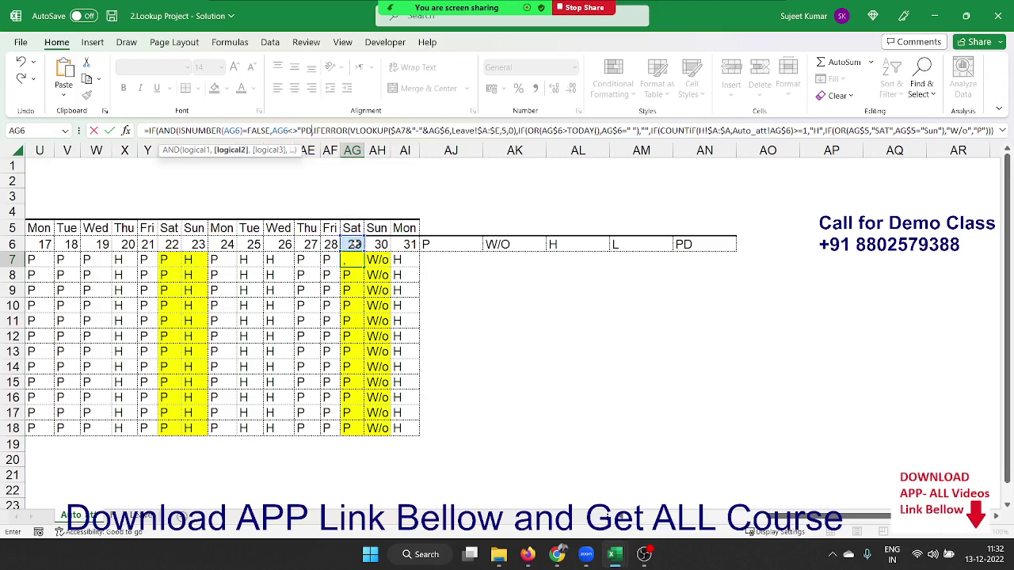
text("))
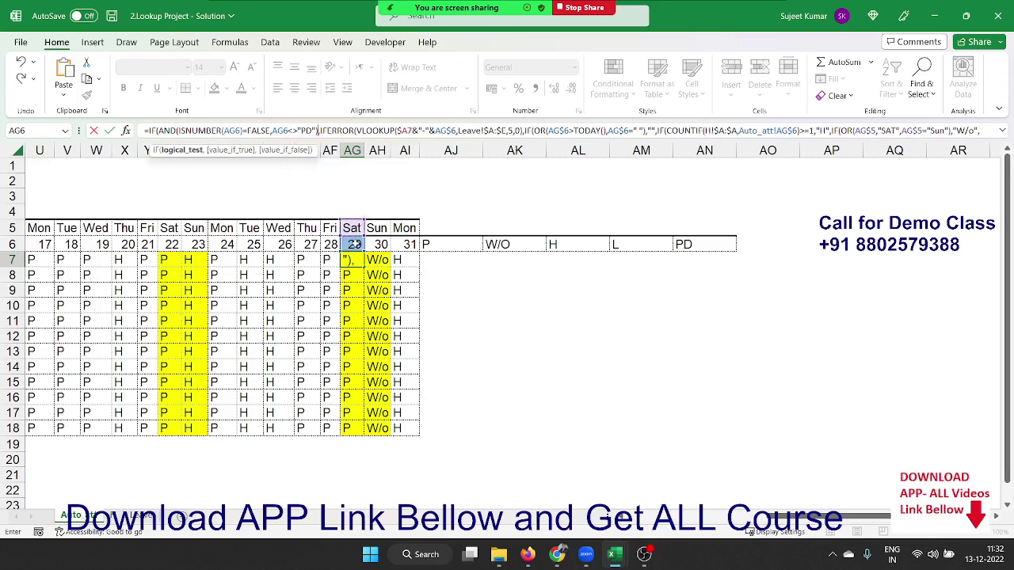
text(,)
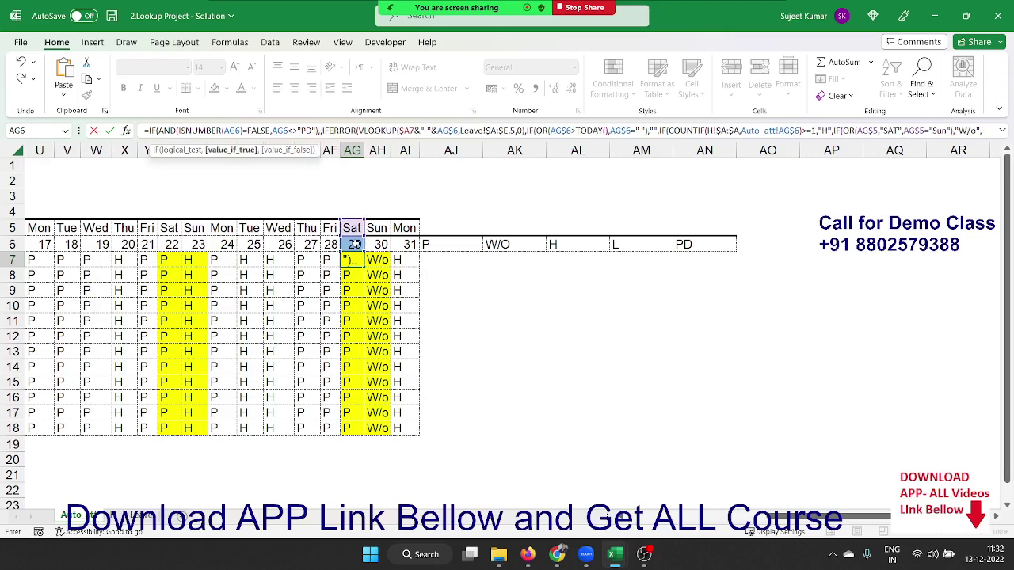
text(c)
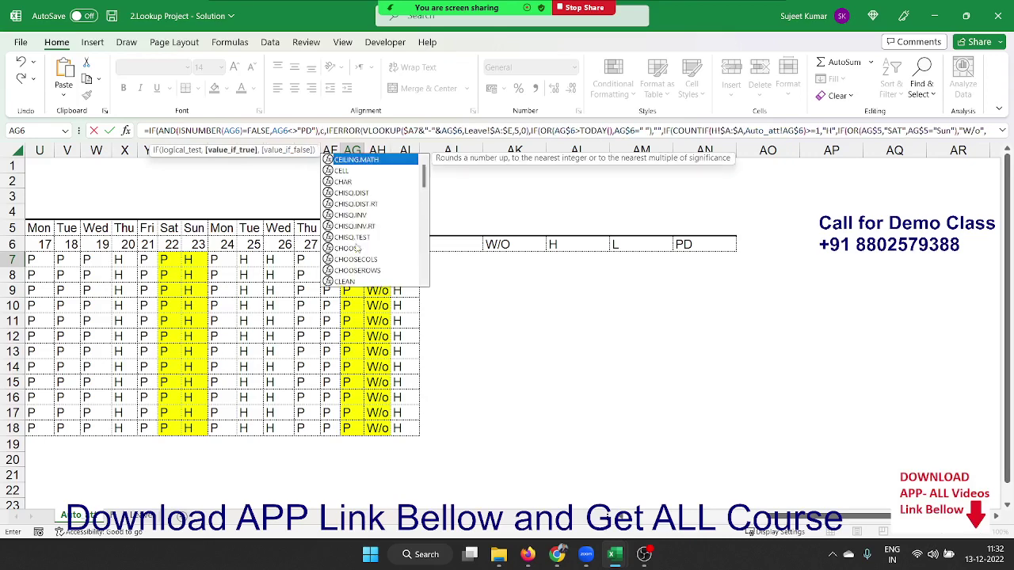
text(ount)
key(Down)
key(Down)
key(Down)
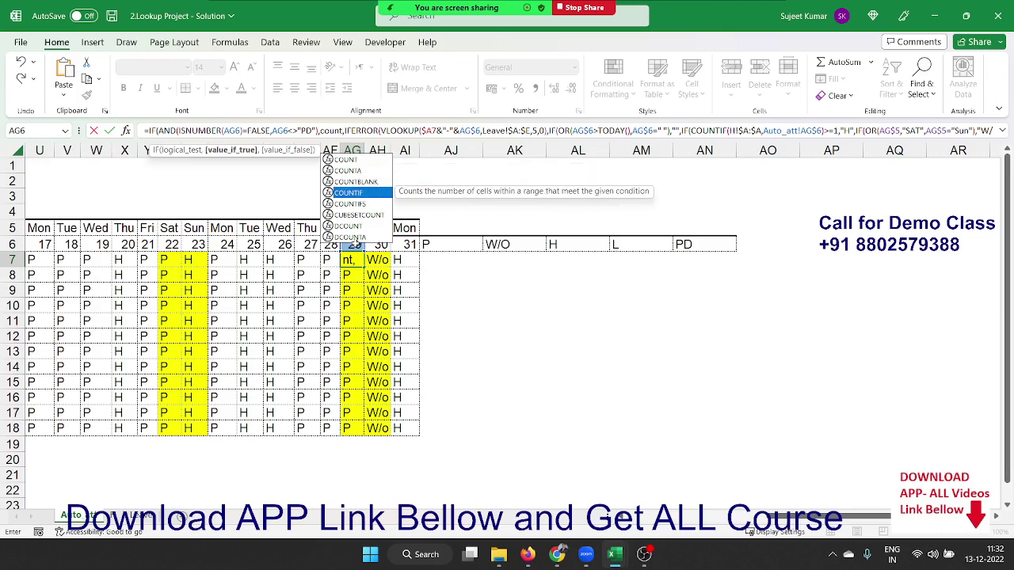
key(Tab)
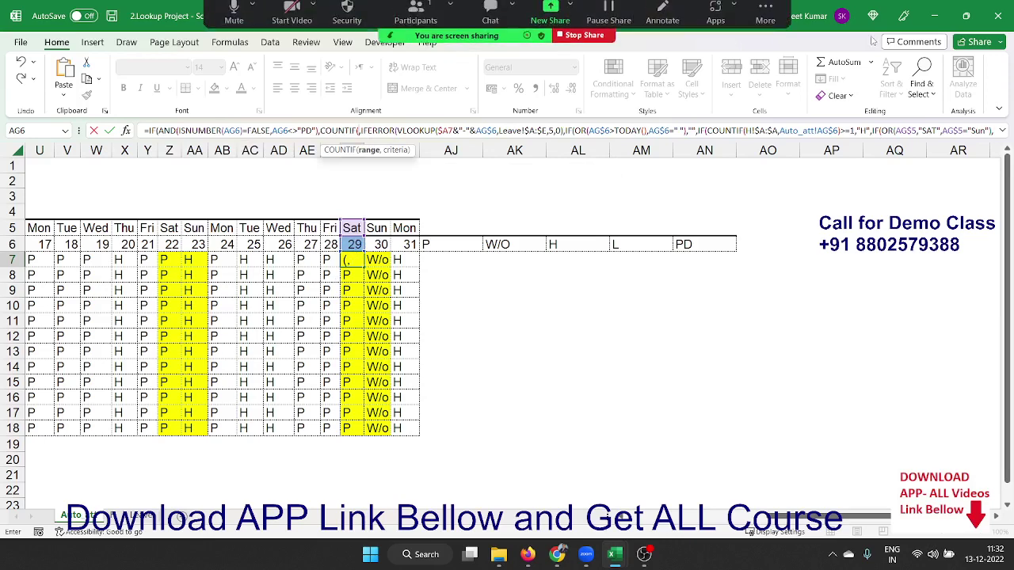
click(767, 24)
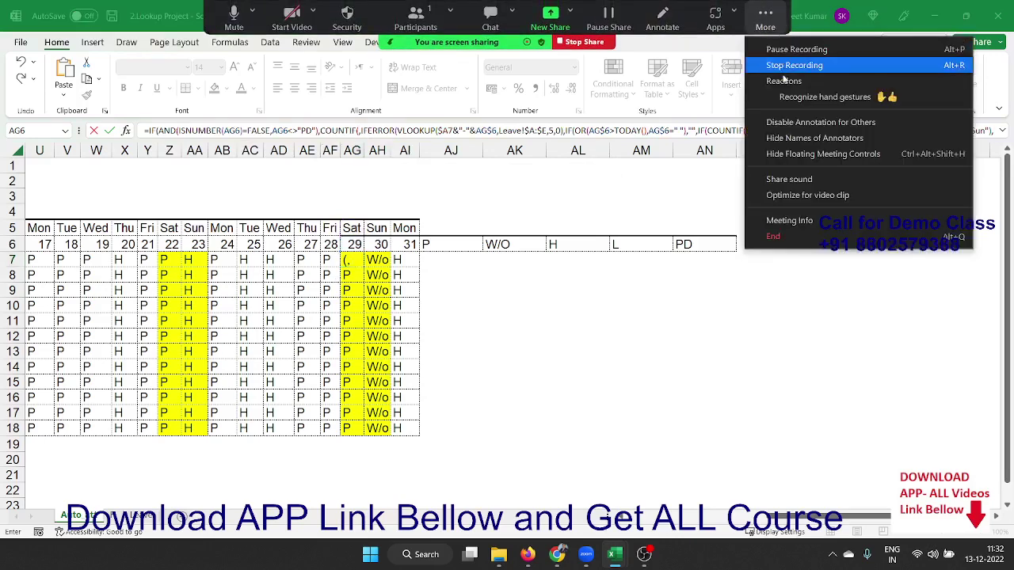
click(830, 260)
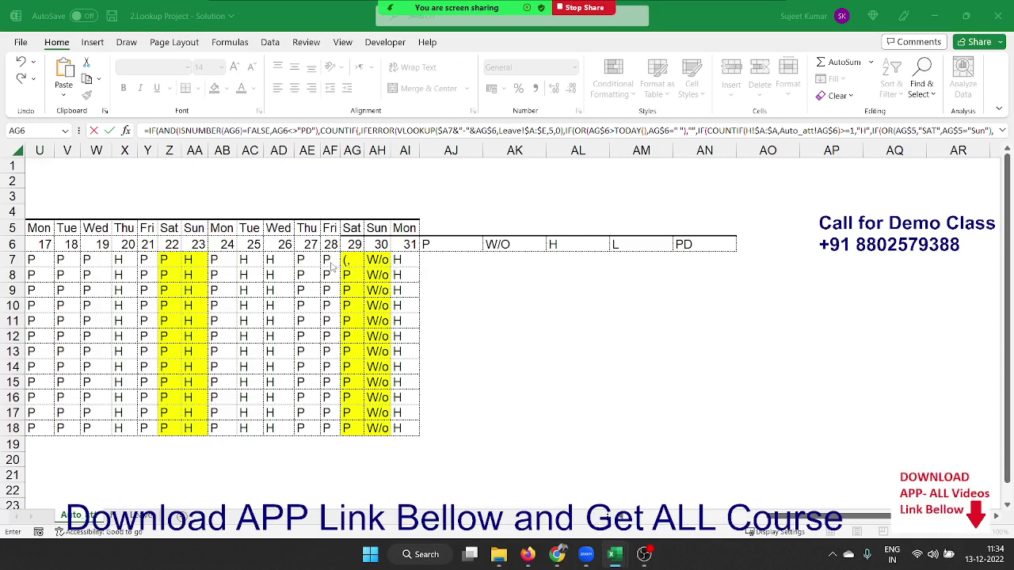
Give the COUNTIF the range E7:AF7 and the criteria AG6, then close it
click(352, 242)
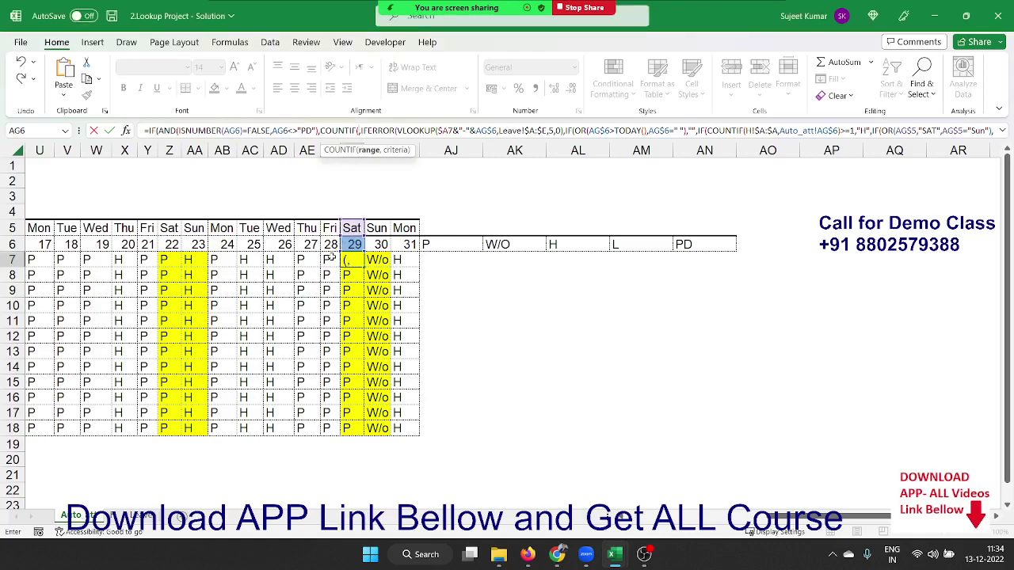
click(330, 259)
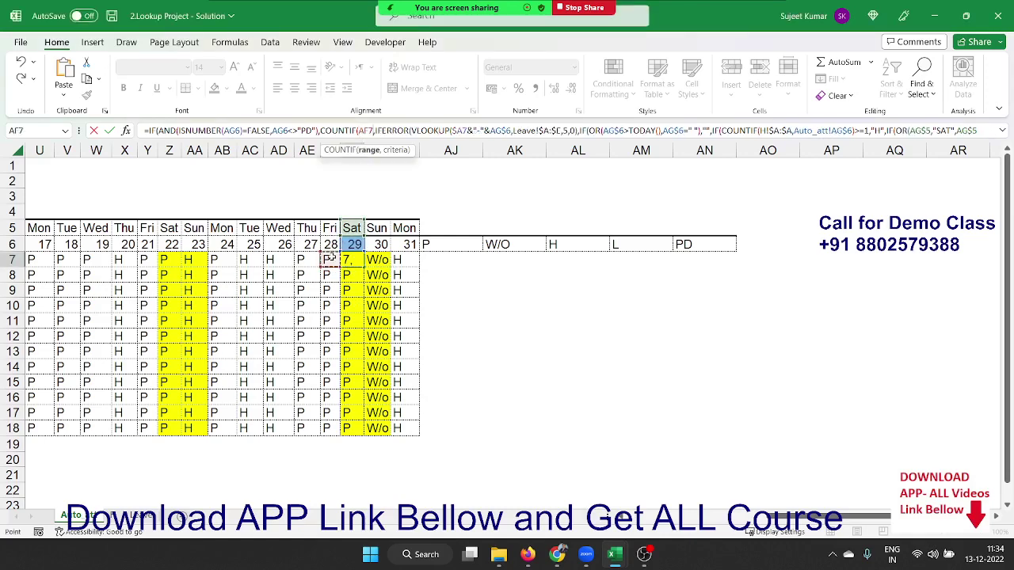
drag(330, 260, 20, 268)
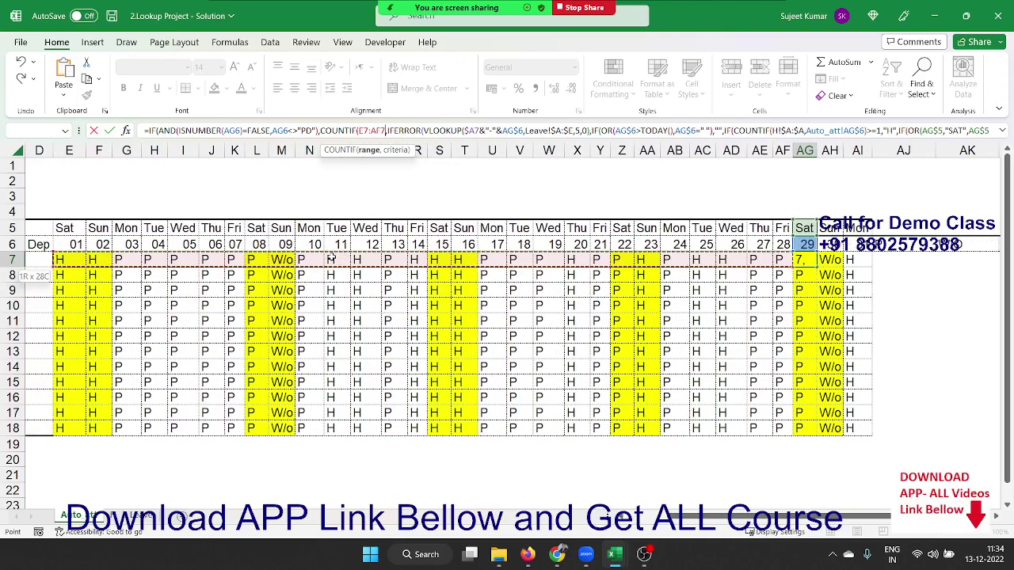
text(,)
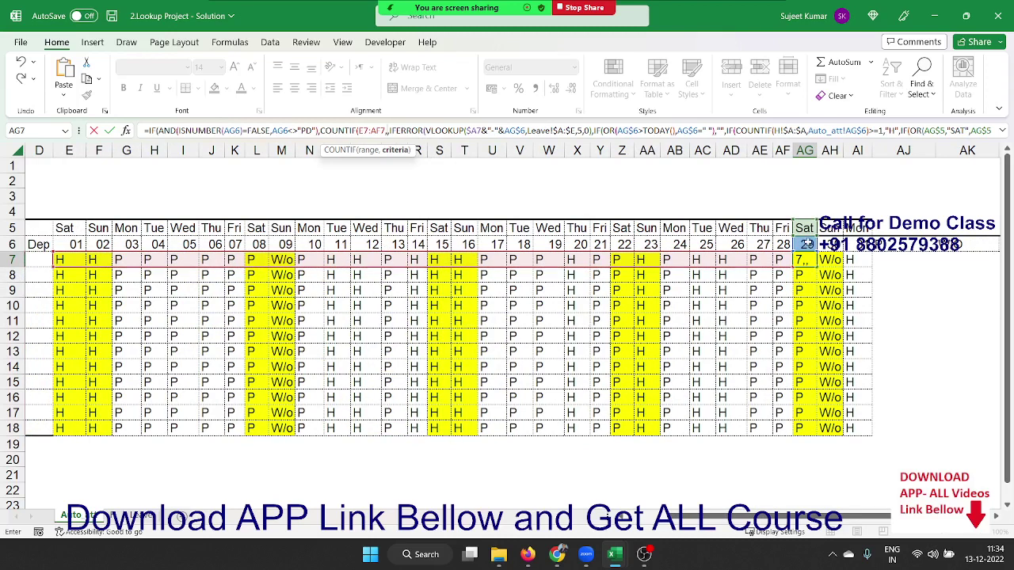
click(806, 246)
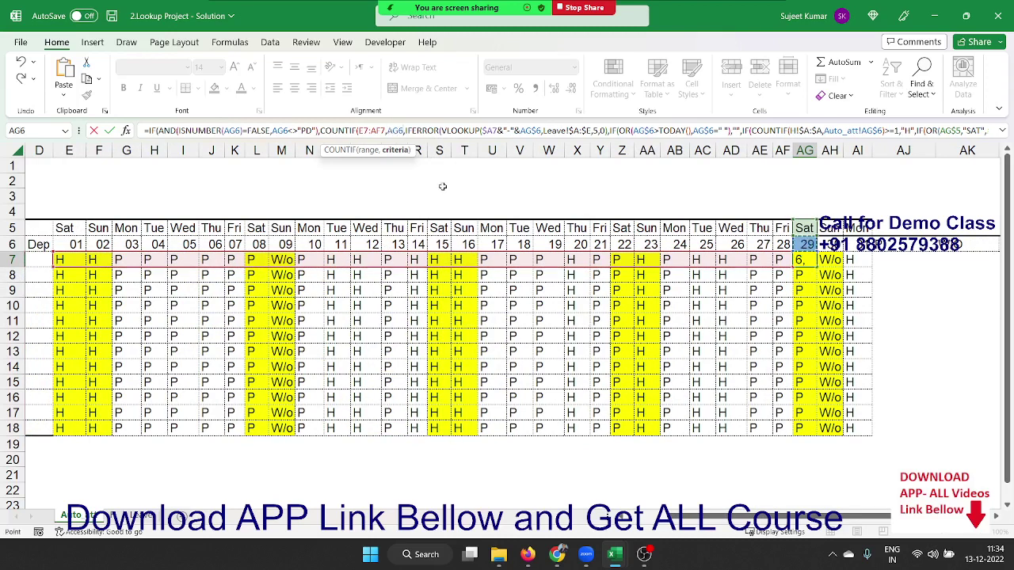
text())
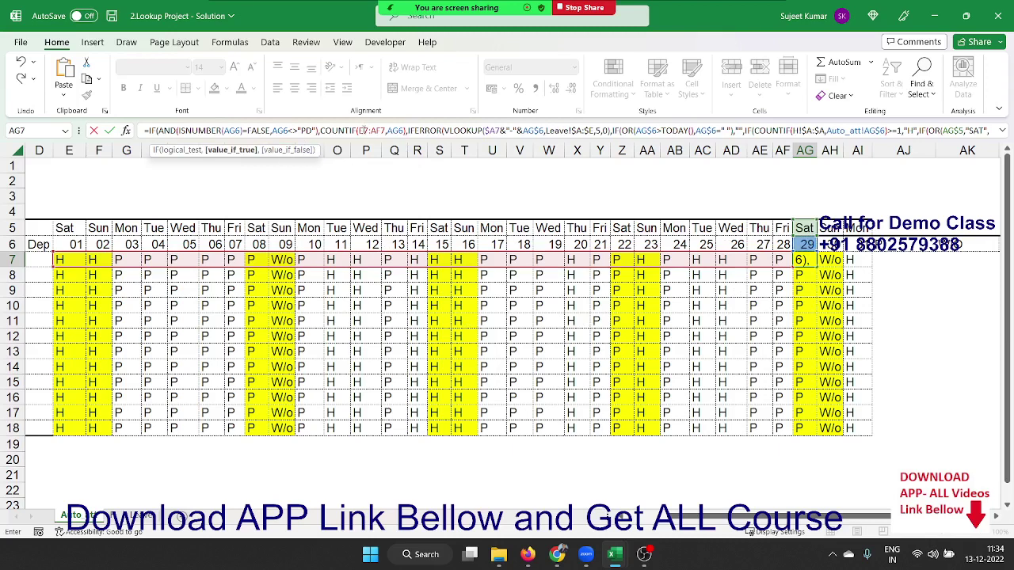
Make the range start $E$7, change all three AG6 references to AG$6, and enter the formula
click(361, 130)
key(F4)
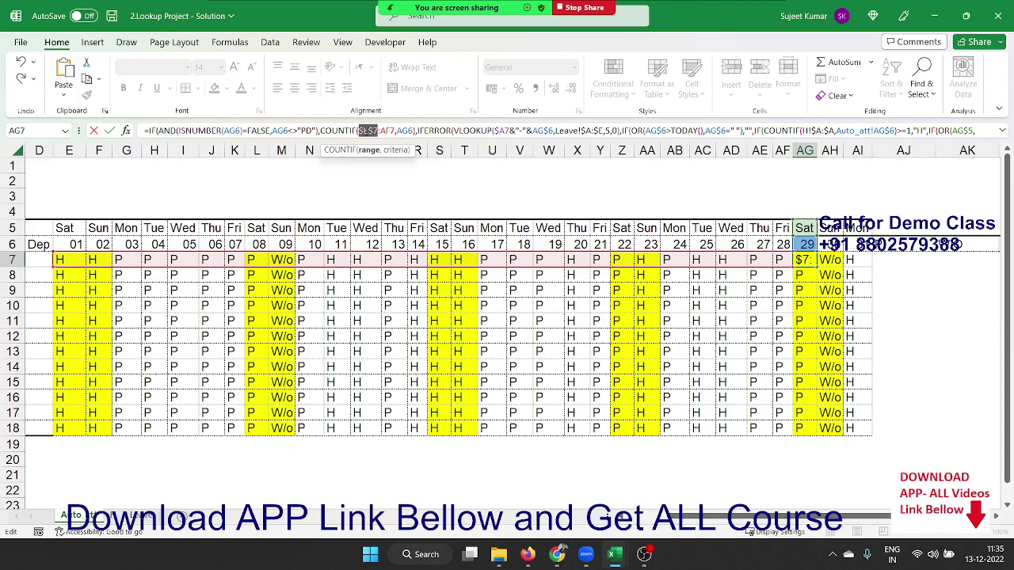
click(409, 130)
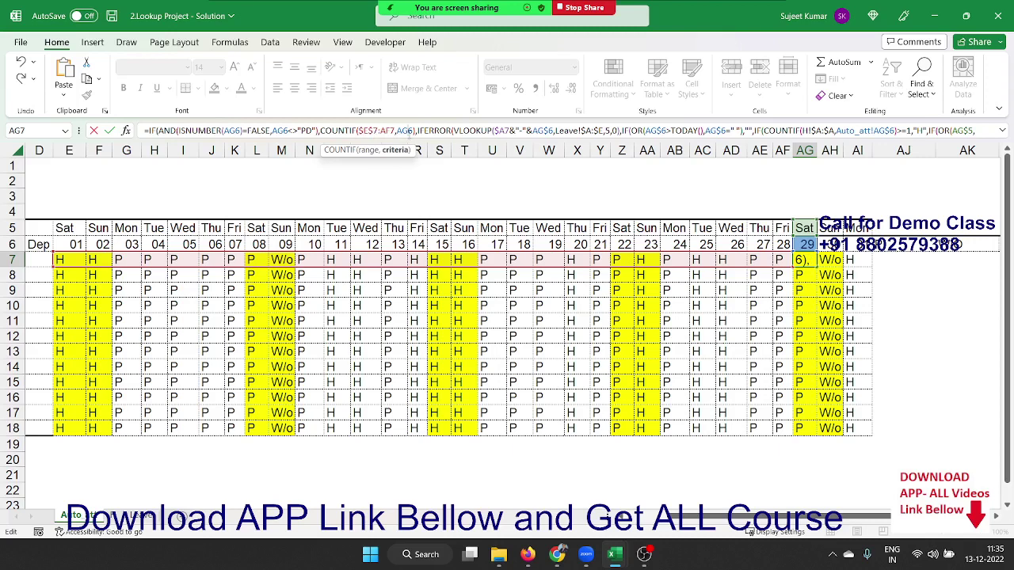
text($)
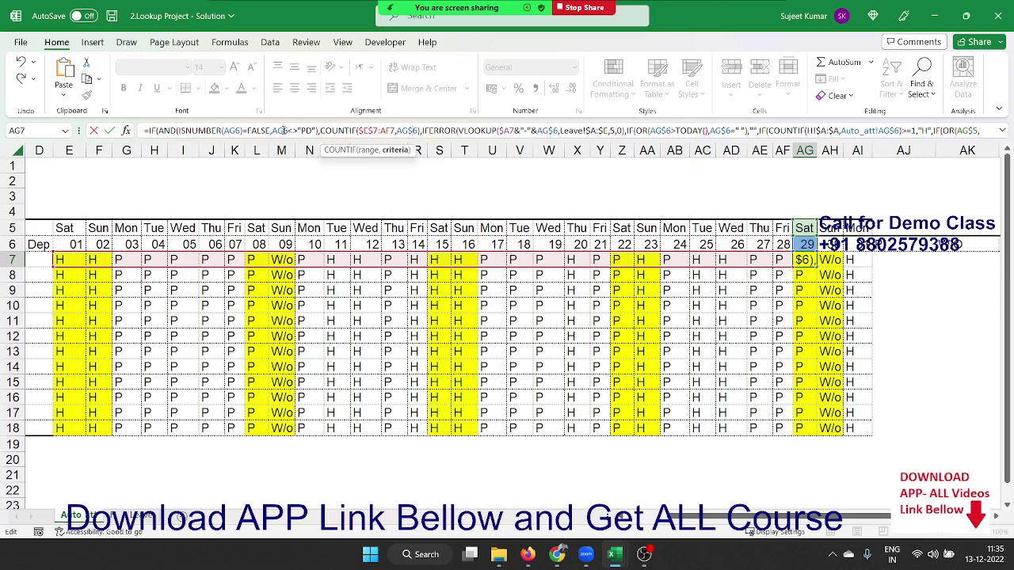
click(283, 130)
text($)
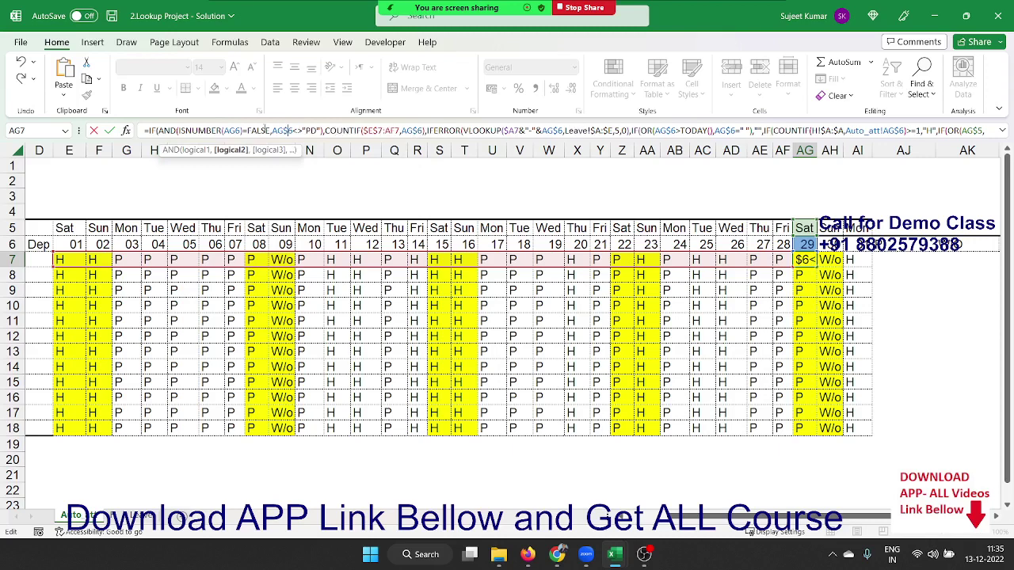
click(236, 130)
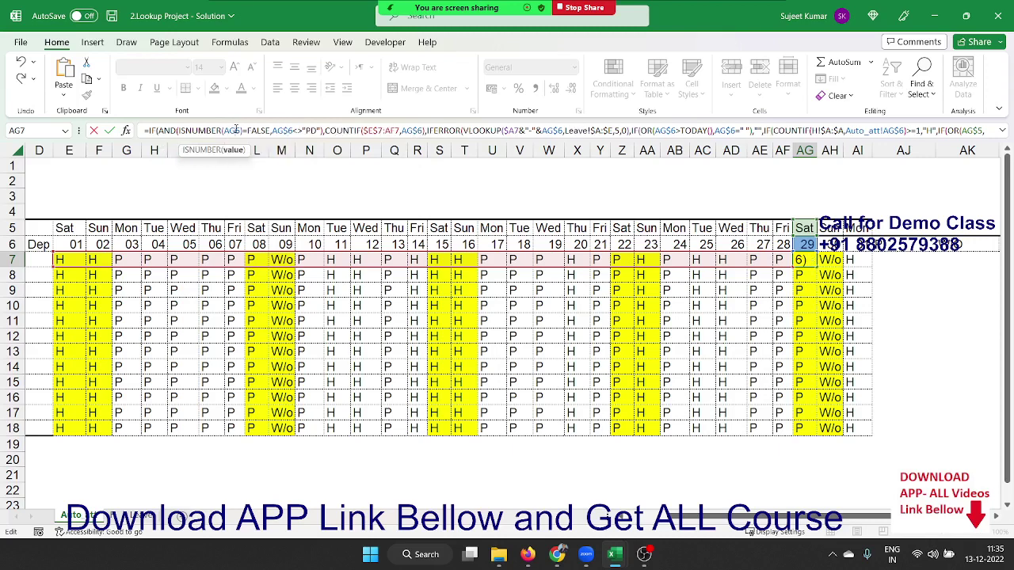
text($)
key(Return)
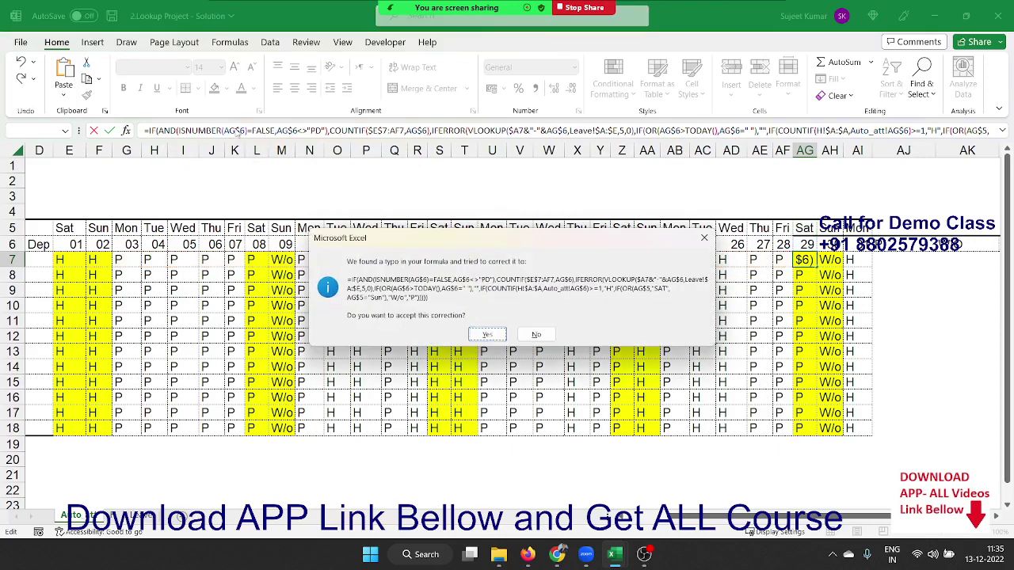
Accept Excel's correction and prefix AG7's formula with IF(AG6="PD",
key(Return)
key(Up)
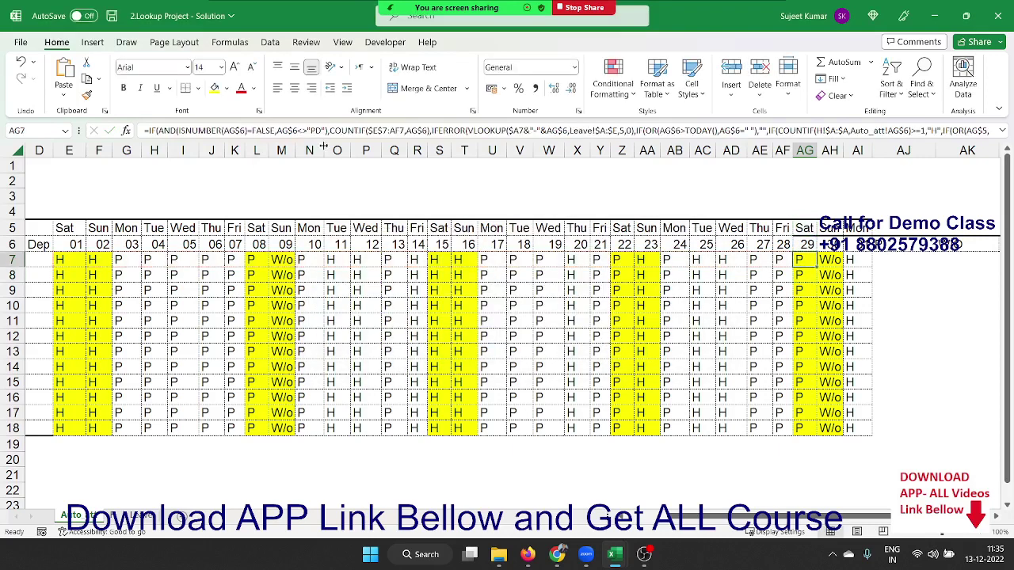
click(154, 131)
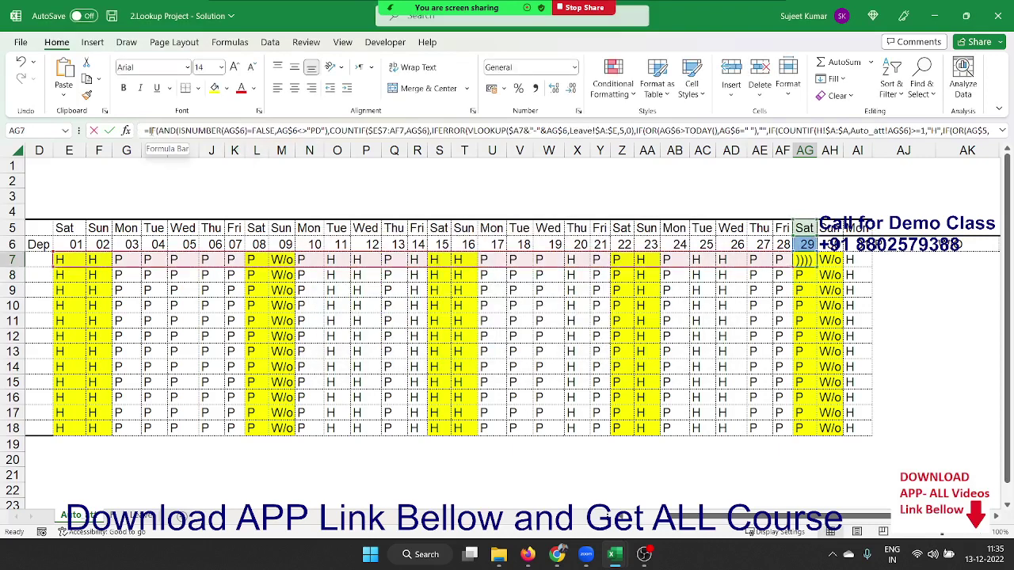
key(Home)
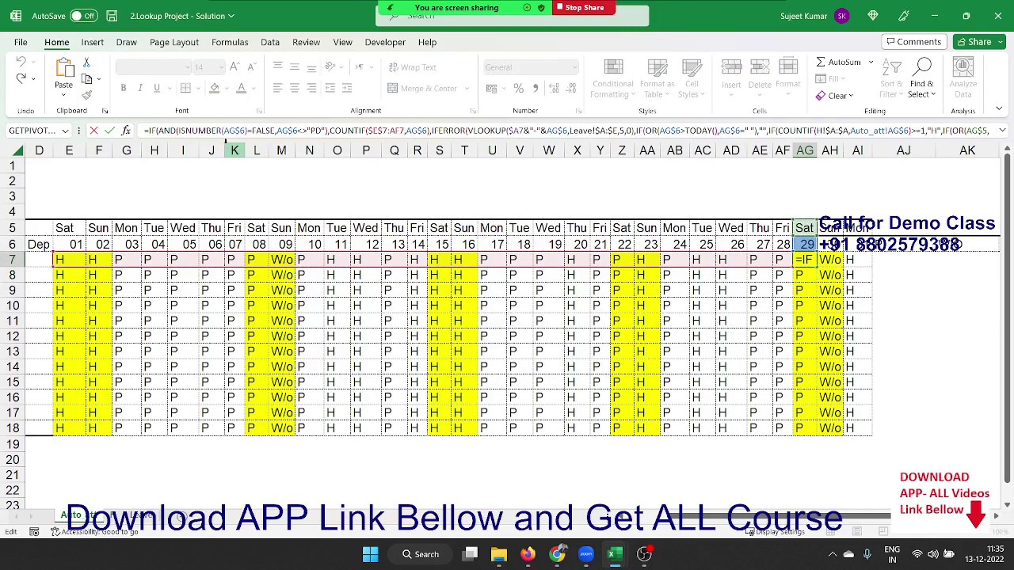
text(IF()
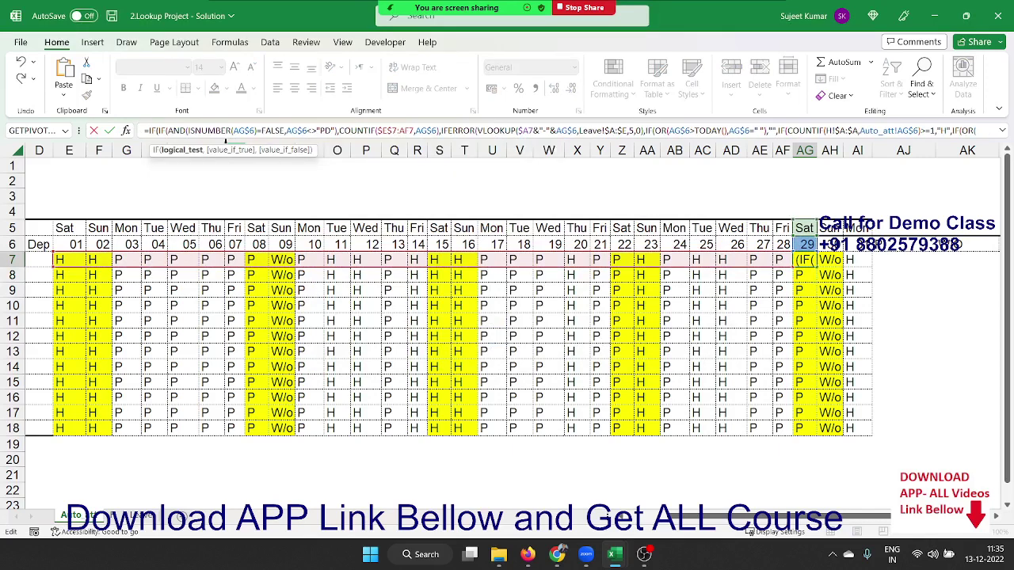
click(802, 244)
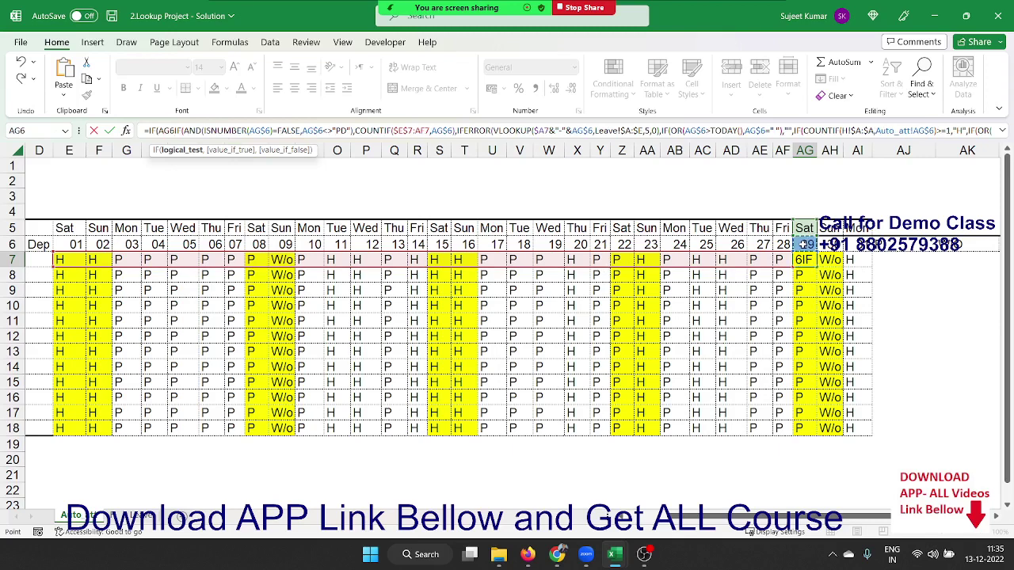
text(="P)
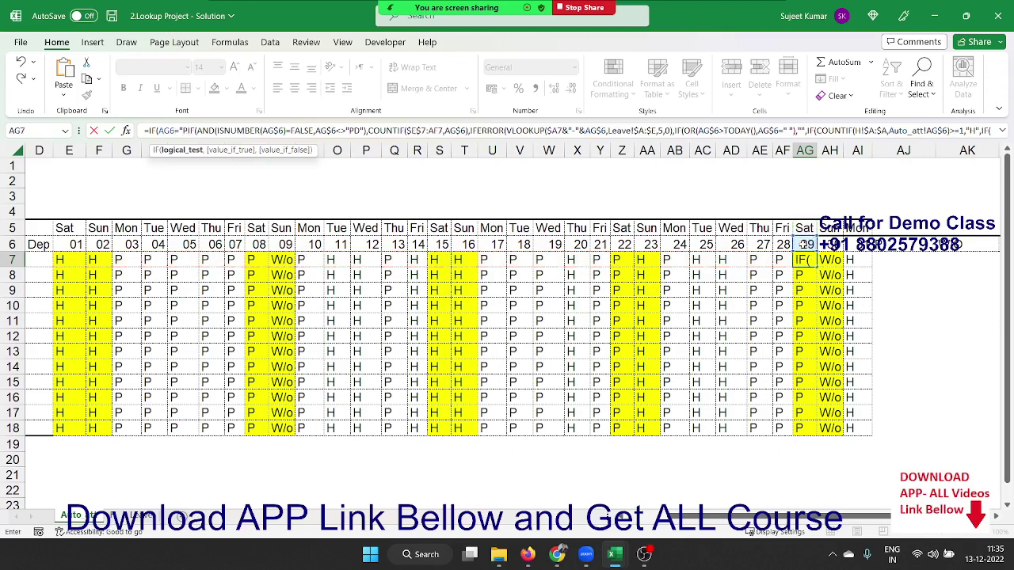
text(D",)
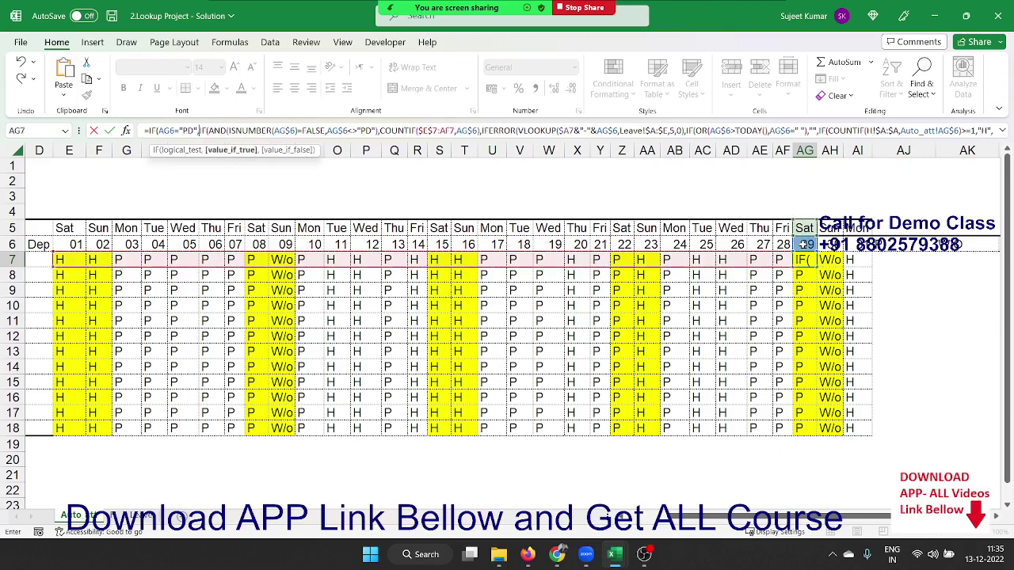
text(c)
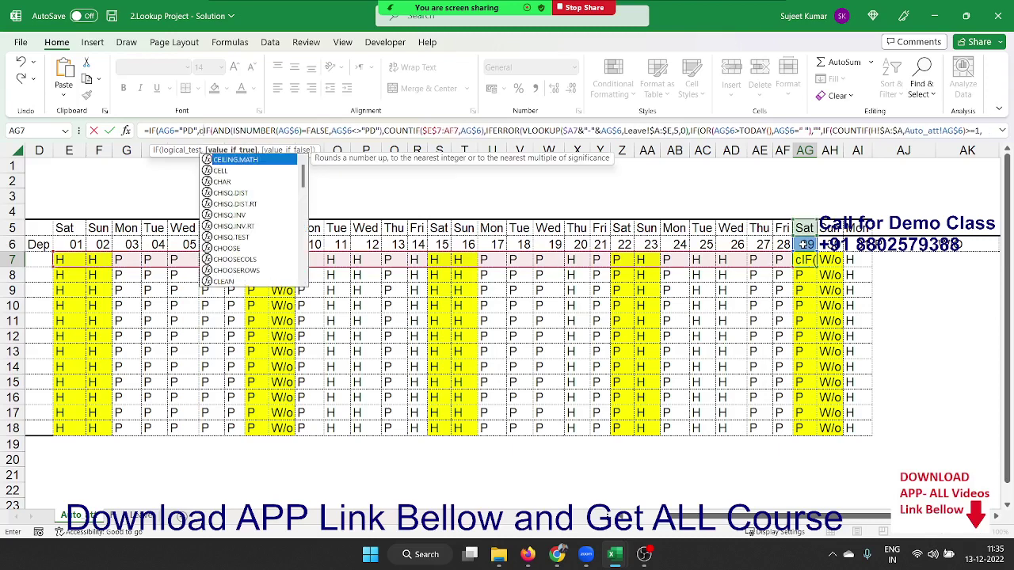
key(BackSpace)
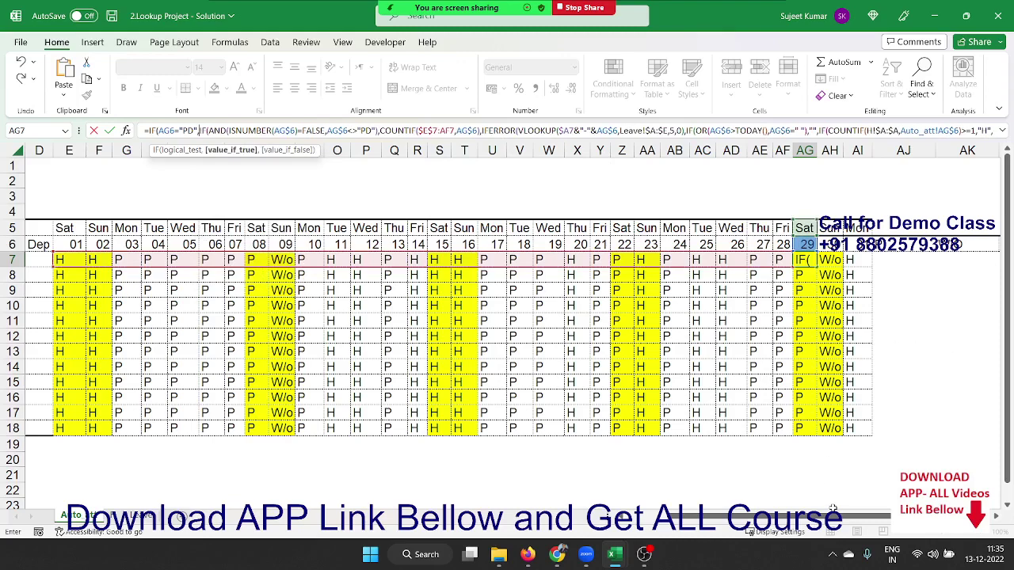
drag(836, 516, 859, 516)
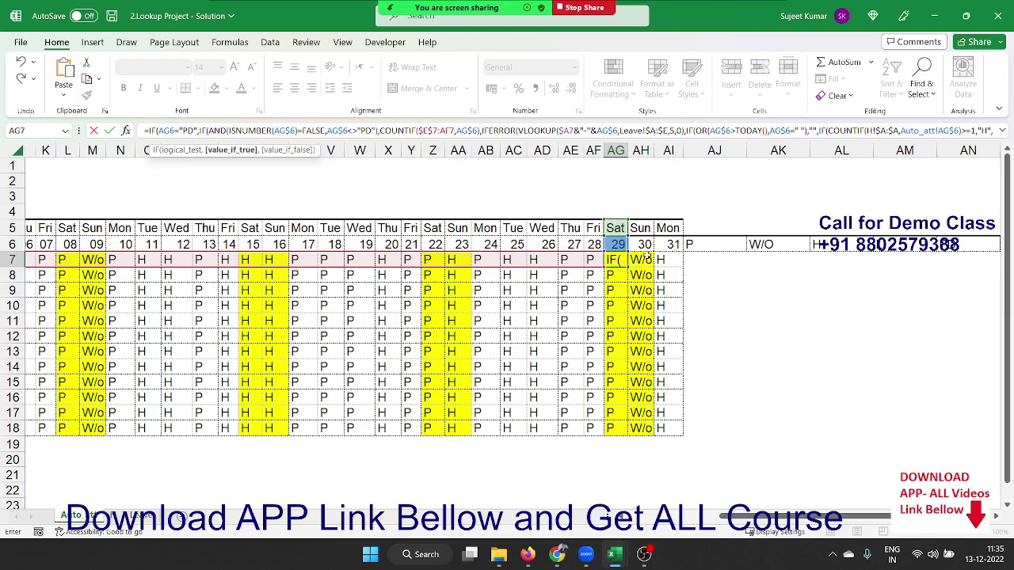
Make the PD result AF7+AE7+AD7+AC7, then enter the formula and accept Excel's correction
click(592, 259)
text(+)
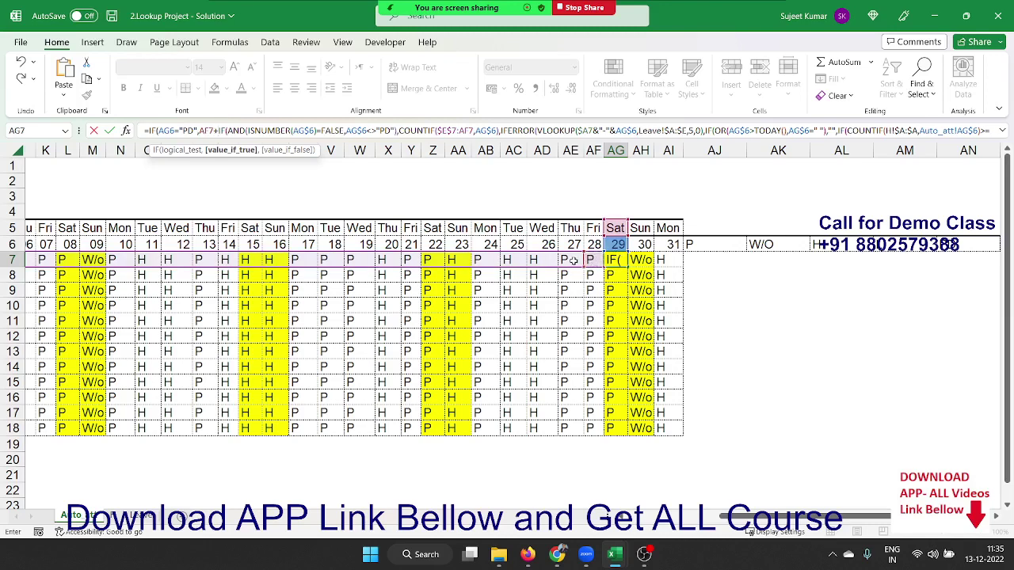
click(572, 261)
text(+AE)
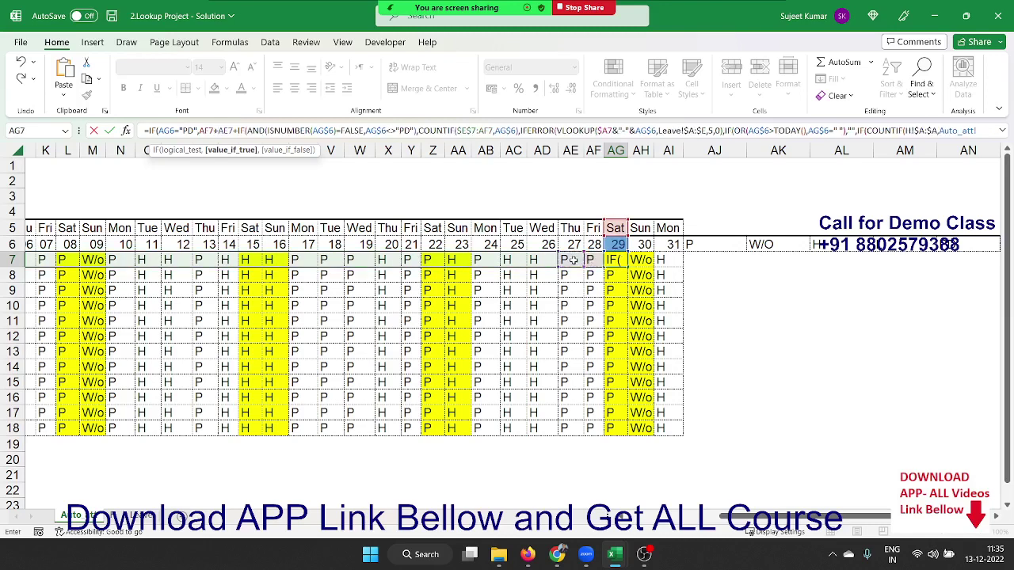
click(537, 260)
text(+AD)
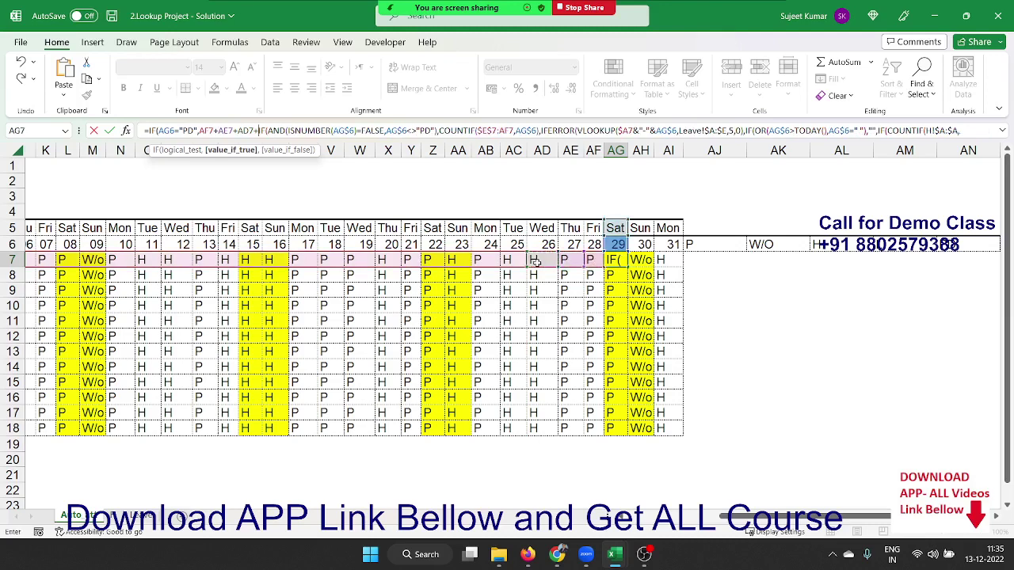
click(514, 257)
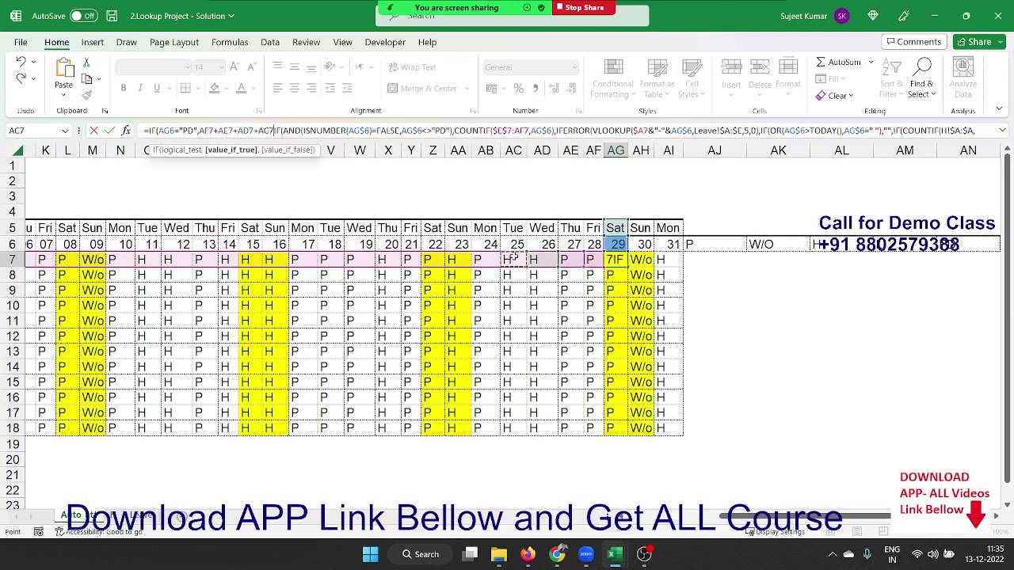
text(,)
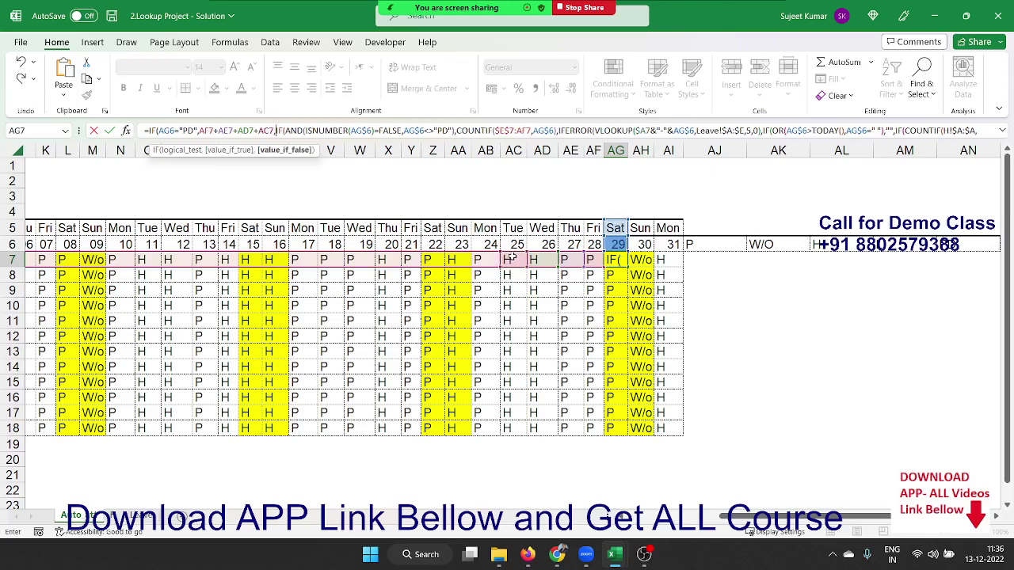
key(Return)
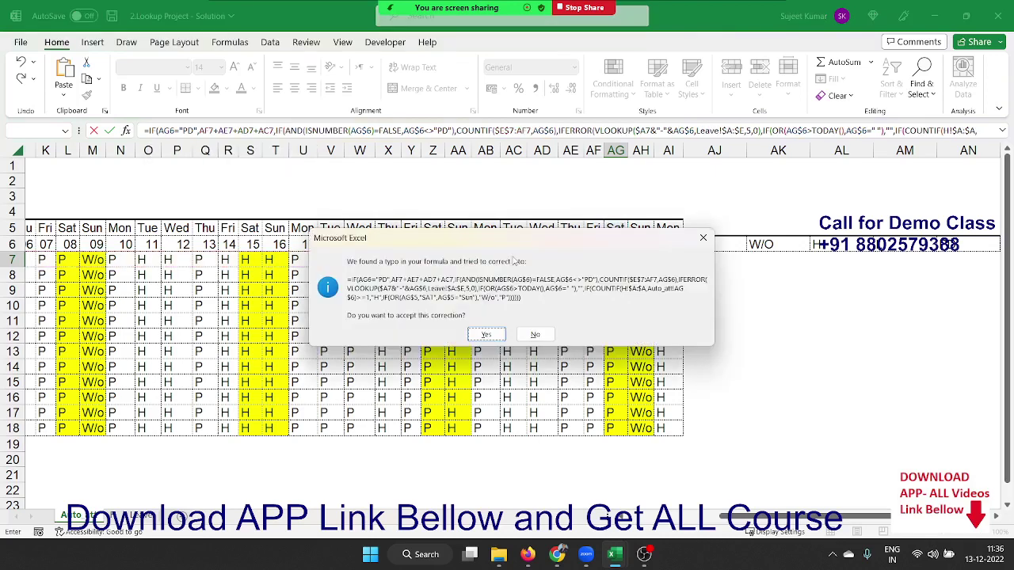
key(Return)
key(Up)
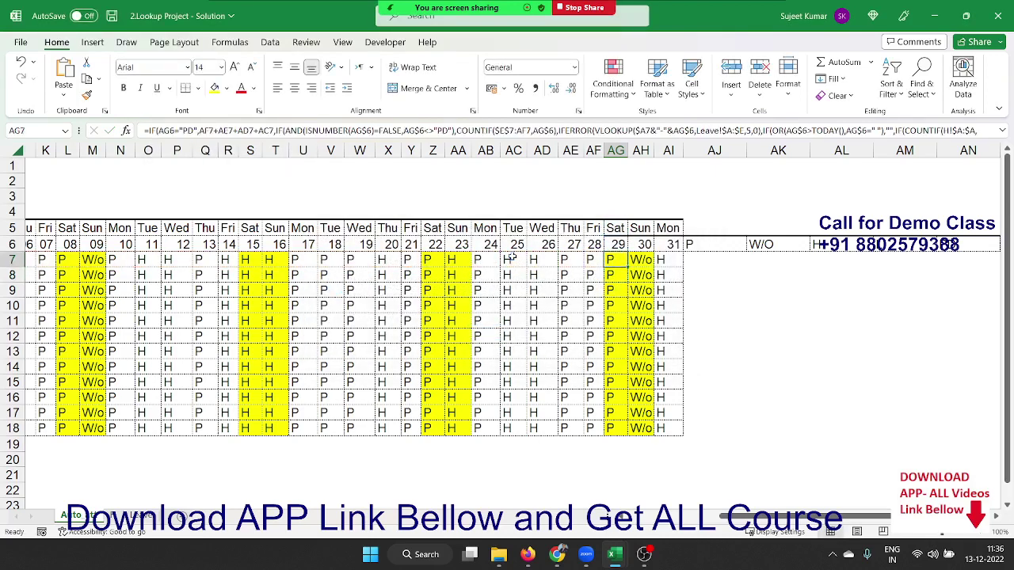
Change the PD check to AG$6 and fill AG7's formula through AG7:AN18
click(168, 131)
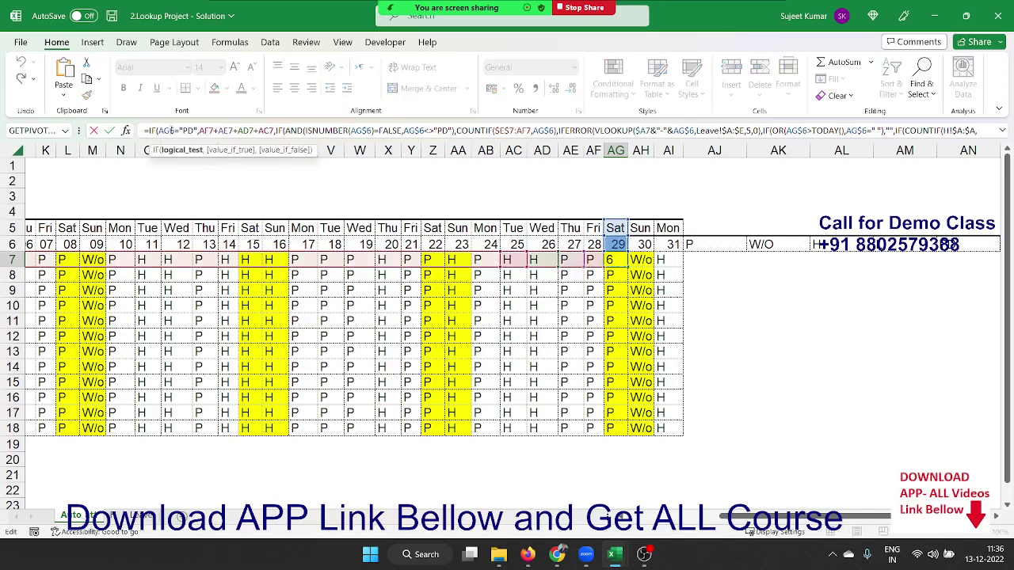
text($)
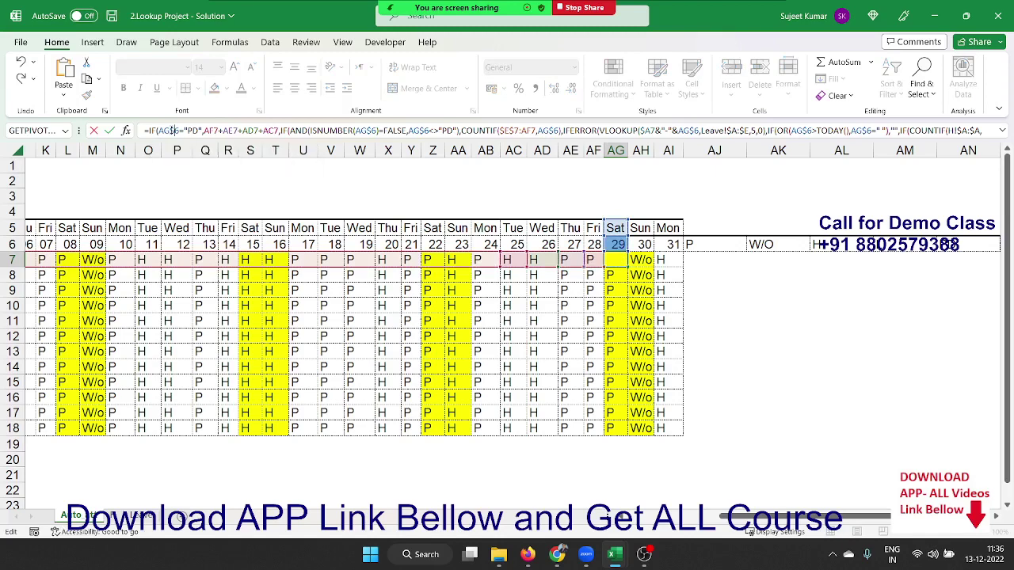
key(Return)
drag(615, 259, 990, 305)
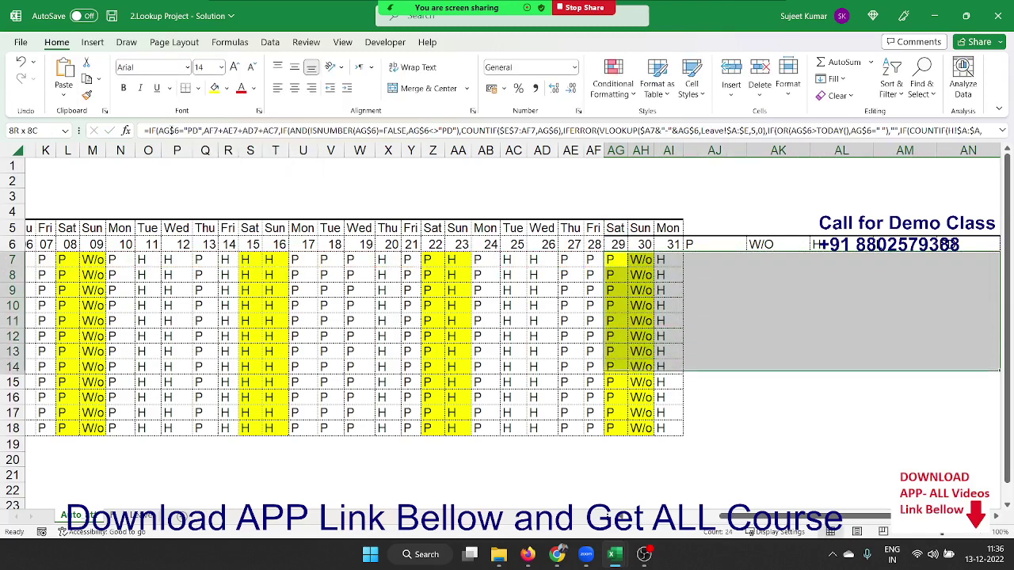
drag(990, 305, 990, 428)
key(ctrl+Return)
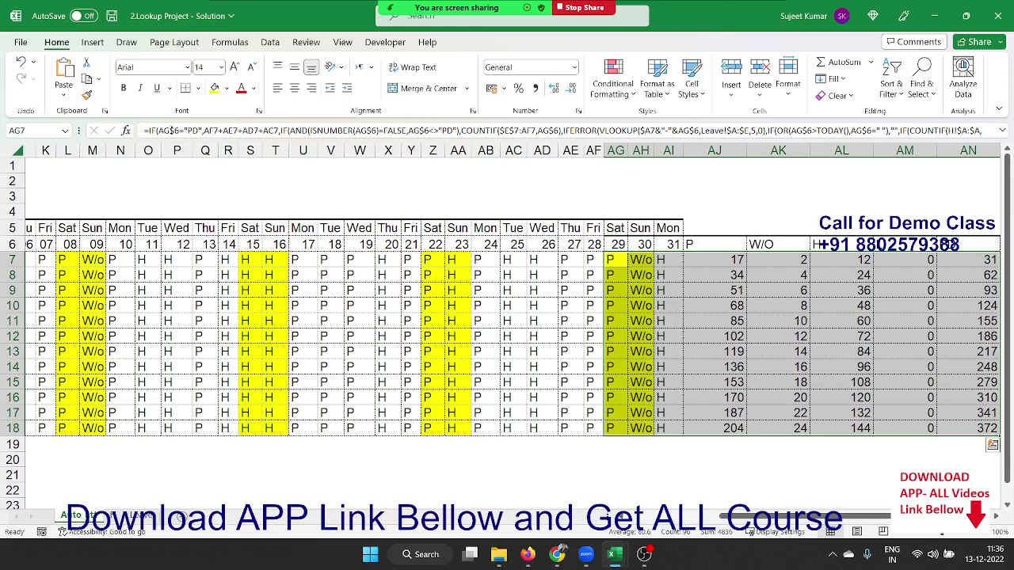
Inspect the formulas in AG6 and the AJ8 count cell
click(616, 244)
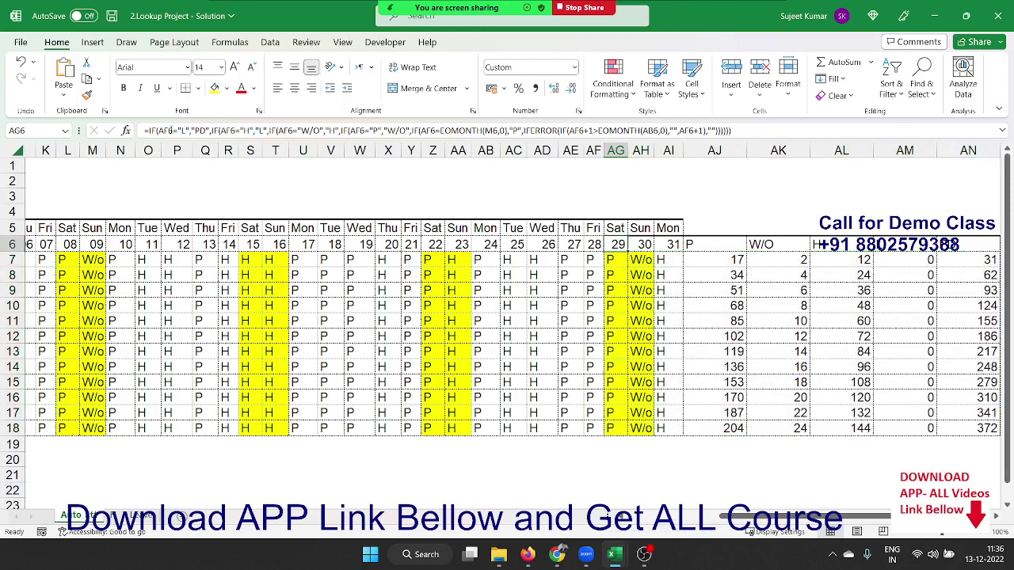
key(Right)
key(Right)
key(Right)
key(Down)
key(Down)
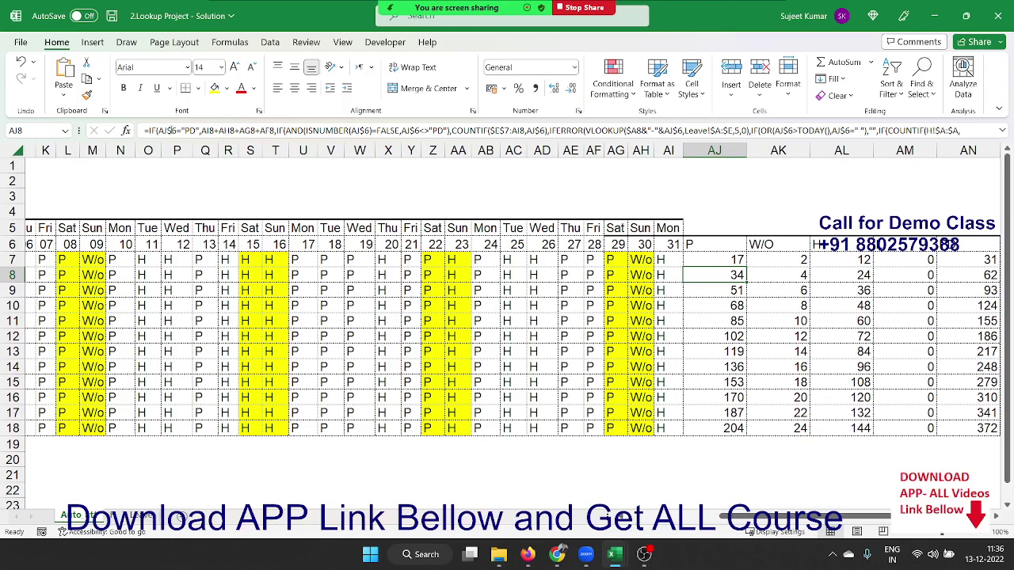
key(F2)
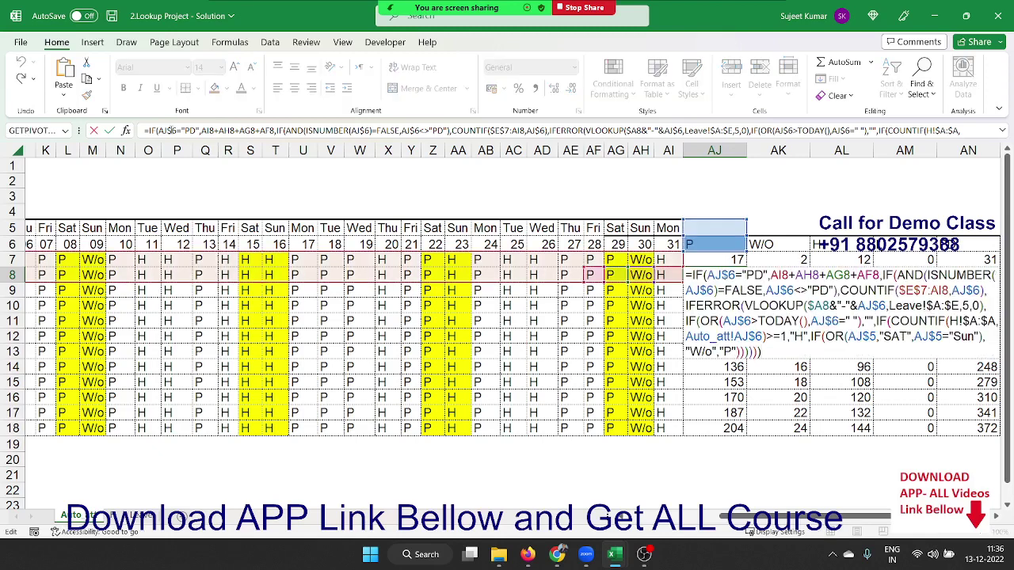
key(Escape)
key(Up)
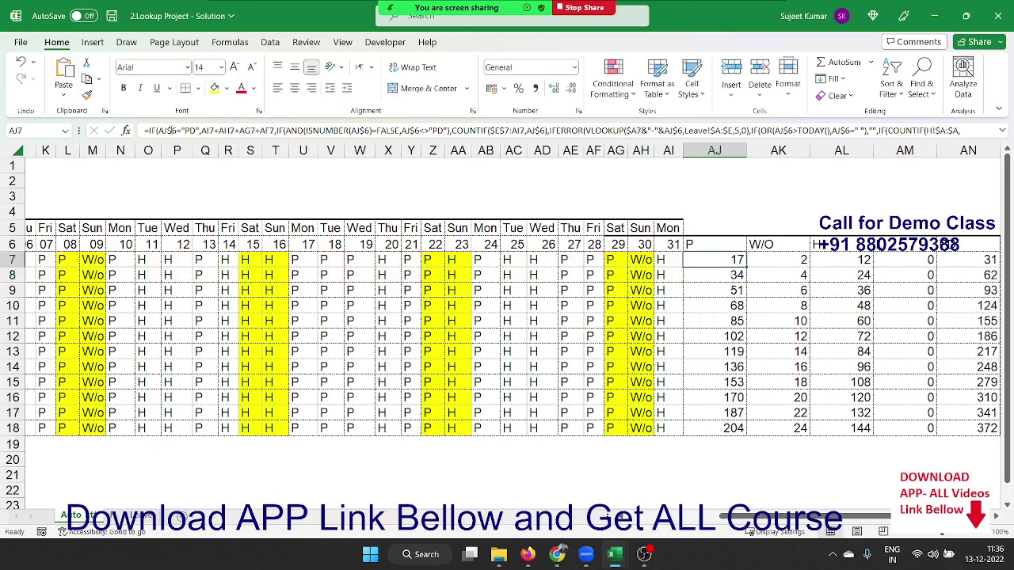
key(Left)
key(Left)
key(Left)
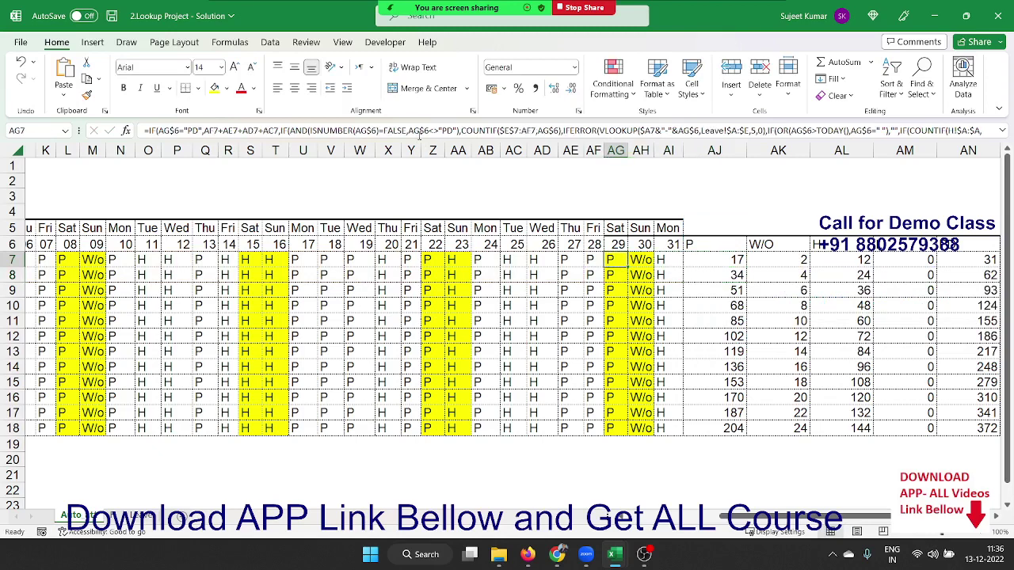
Change the COUNTIF range start from $E$7 to $E7 and refill AG7:AN18
click(507, 132)
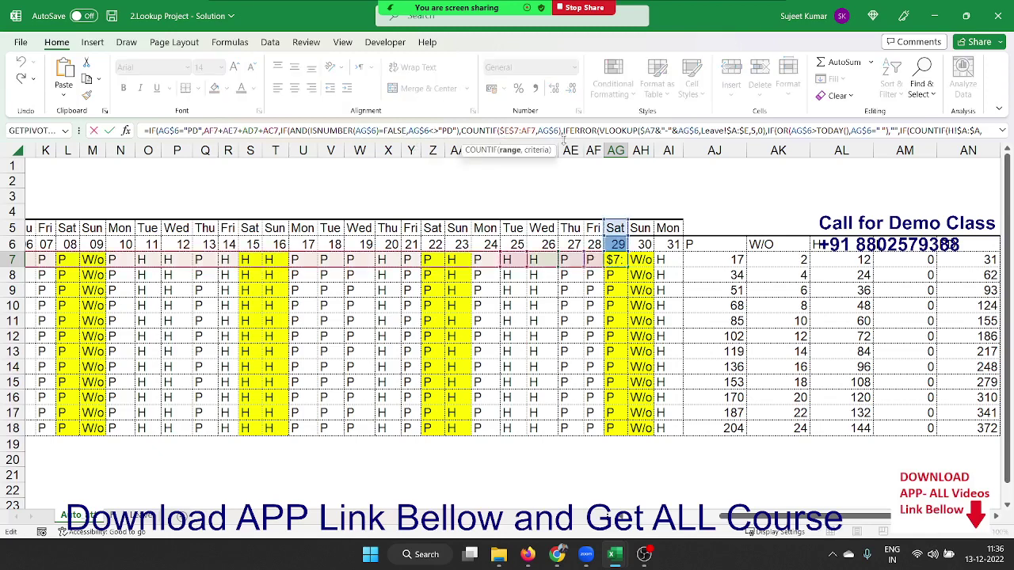
key(BackSpace)
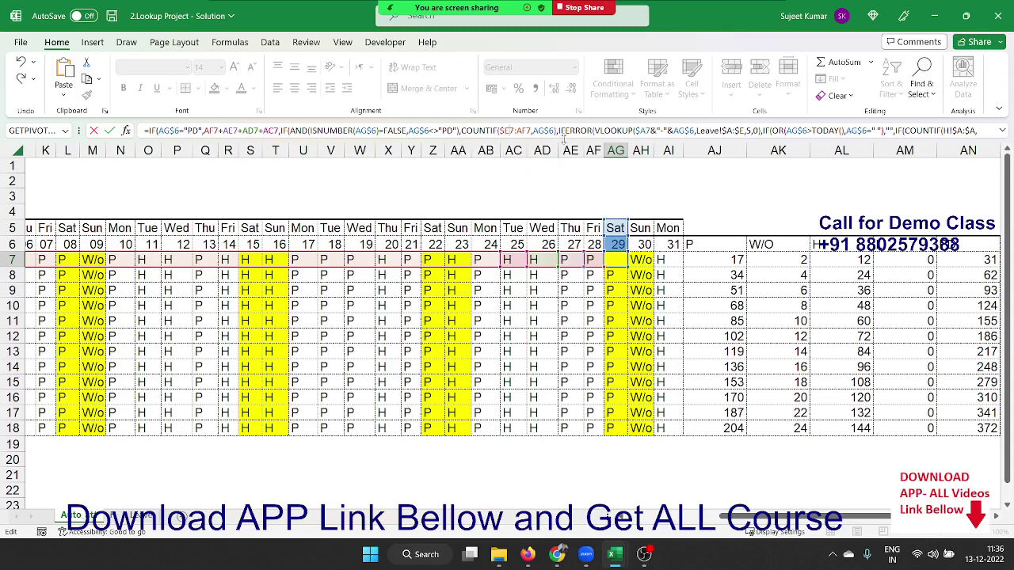
key(ctrl+Return)
key(ctrl+shift+Right)
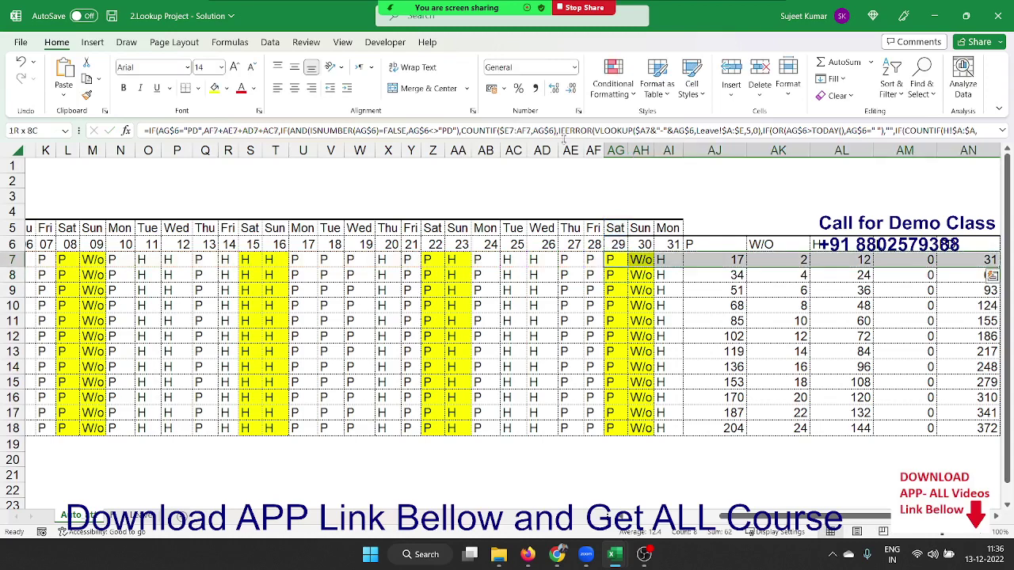
key(ctrl+shift+Down)
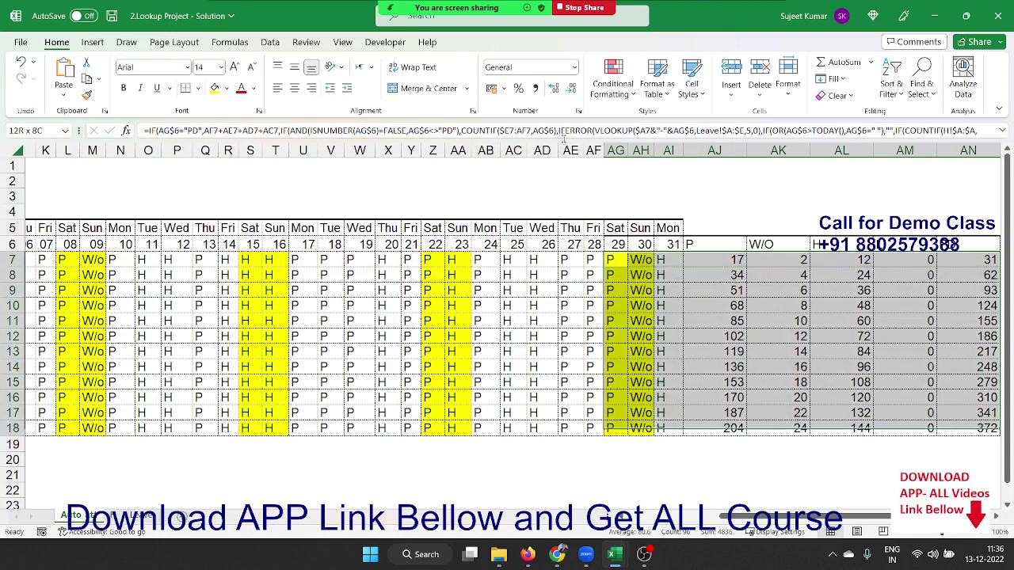
key(ctrl+d)
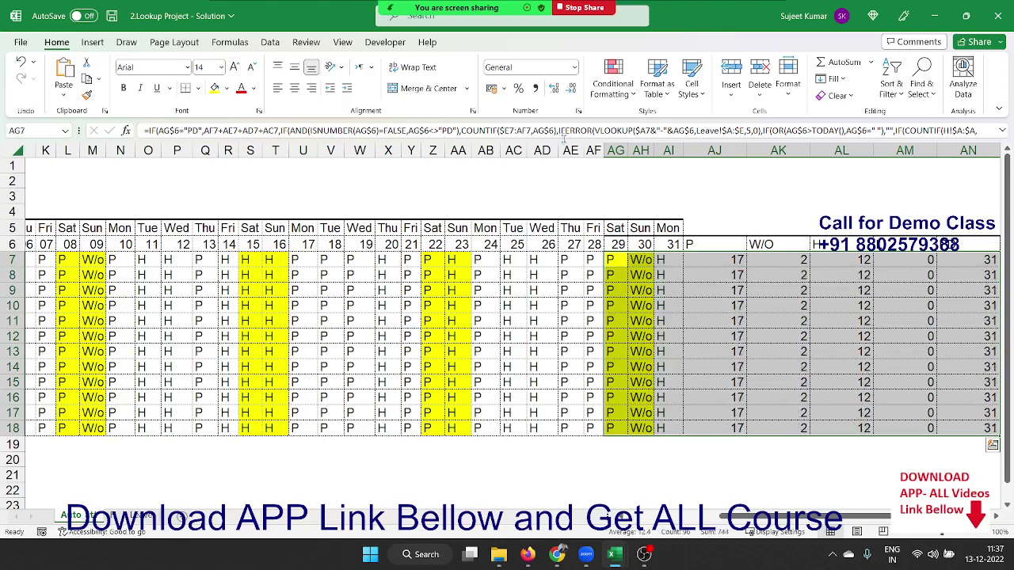
Pick employee 6's row as the example and go to the Leave sheet
key(Left)
key(Left)
key(Left)
key(Left)
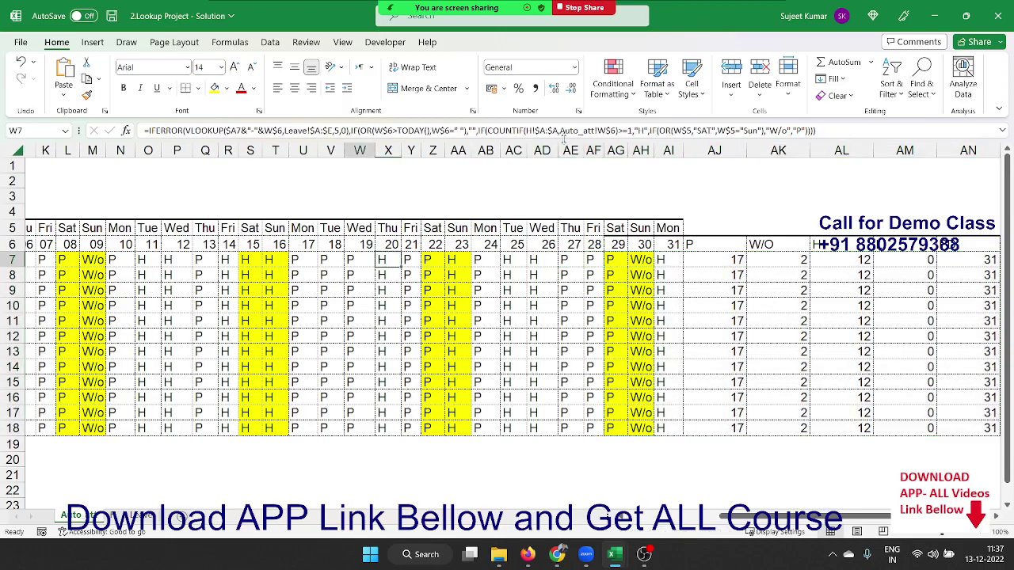
key(Left)
key(Left)
key(Left)
key(Left)
key(Left)
key(Left)
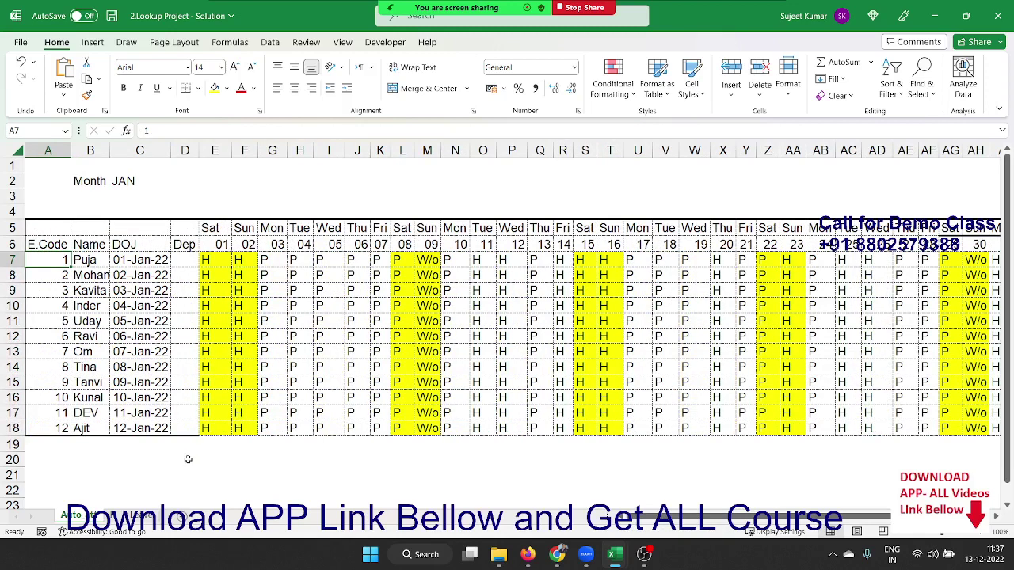
click(89, 352)
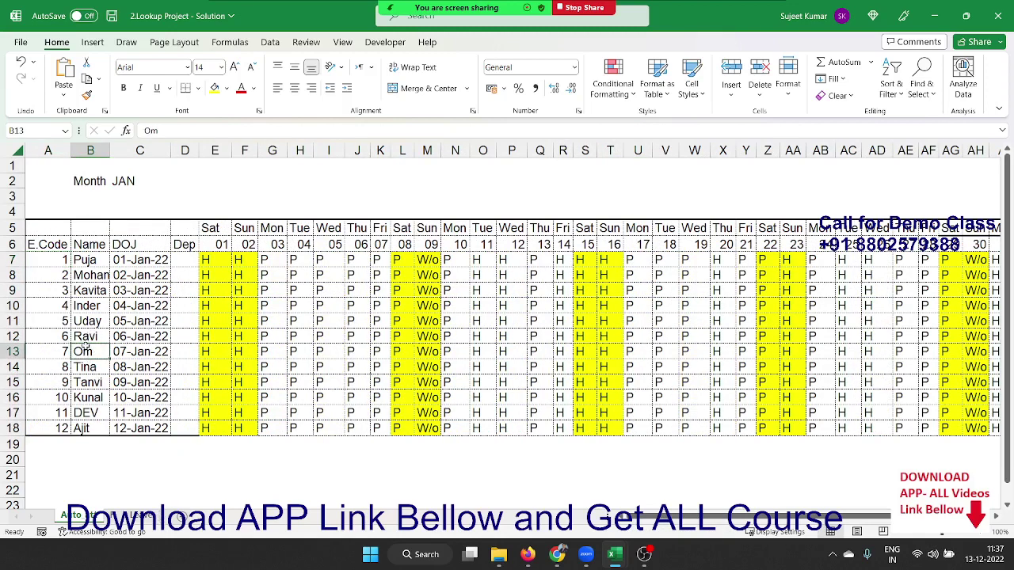
click(87, 337)
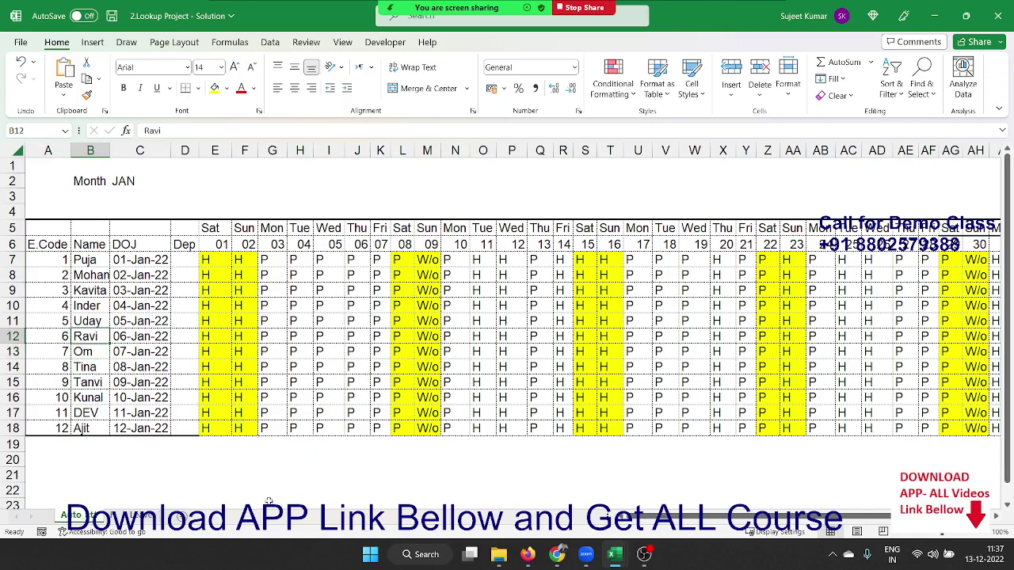
click(128, 516)
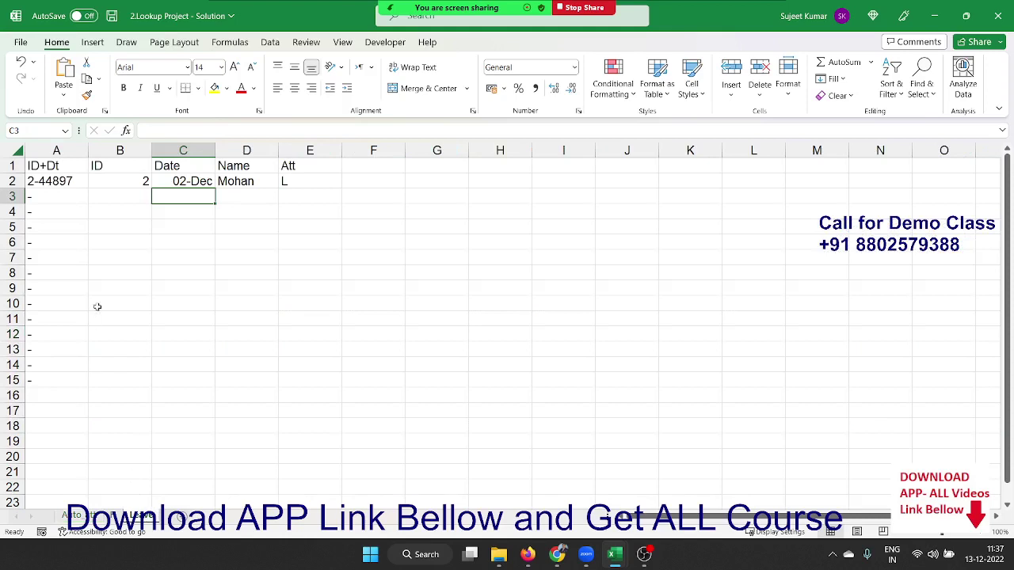
Start a new leave entry in row 3 with employee ID 6 and date 6/1 (06-Jan)
click(134, 196)
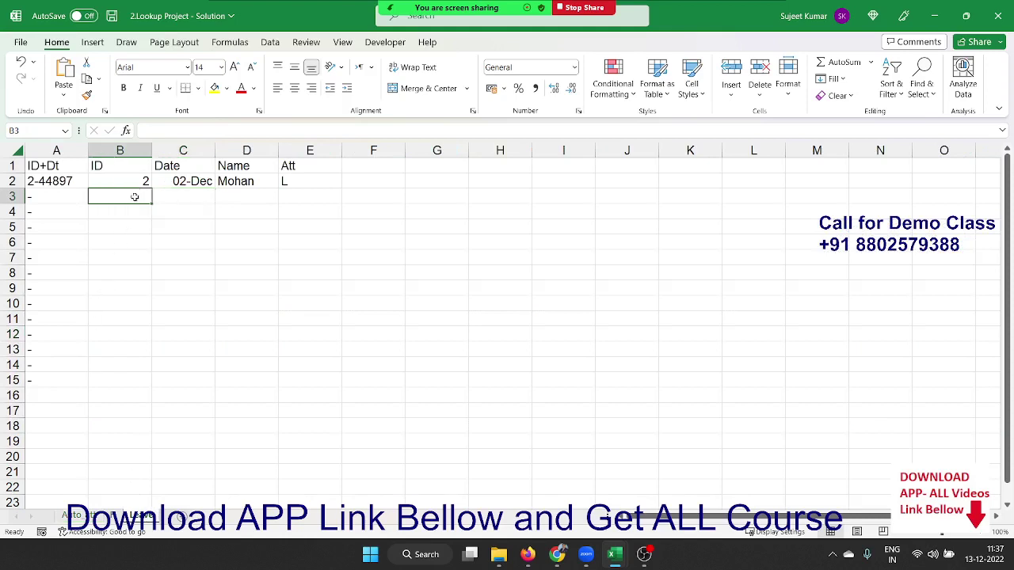
text(6)
key(Tab)
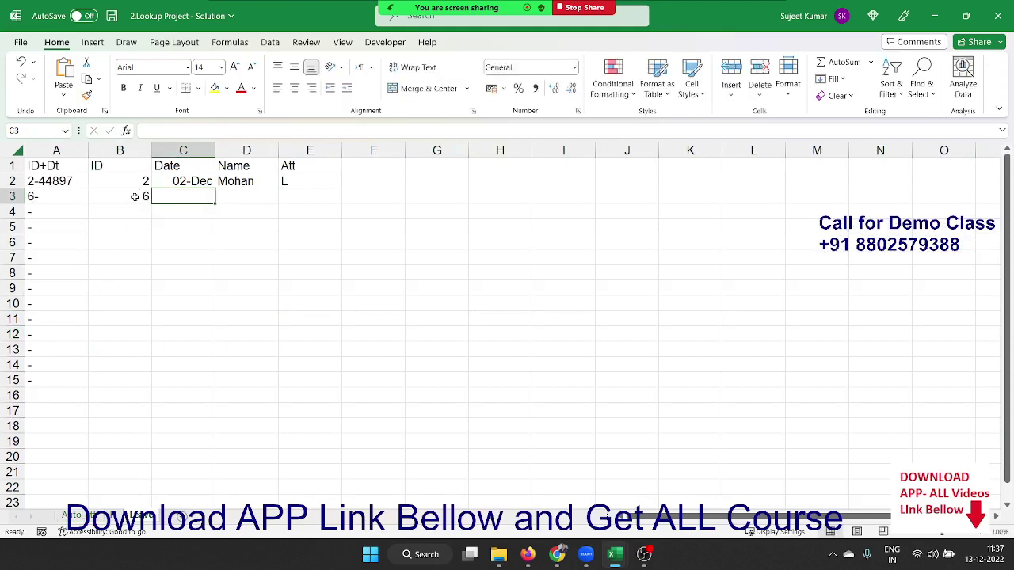
text(6/1)
key(Tab)
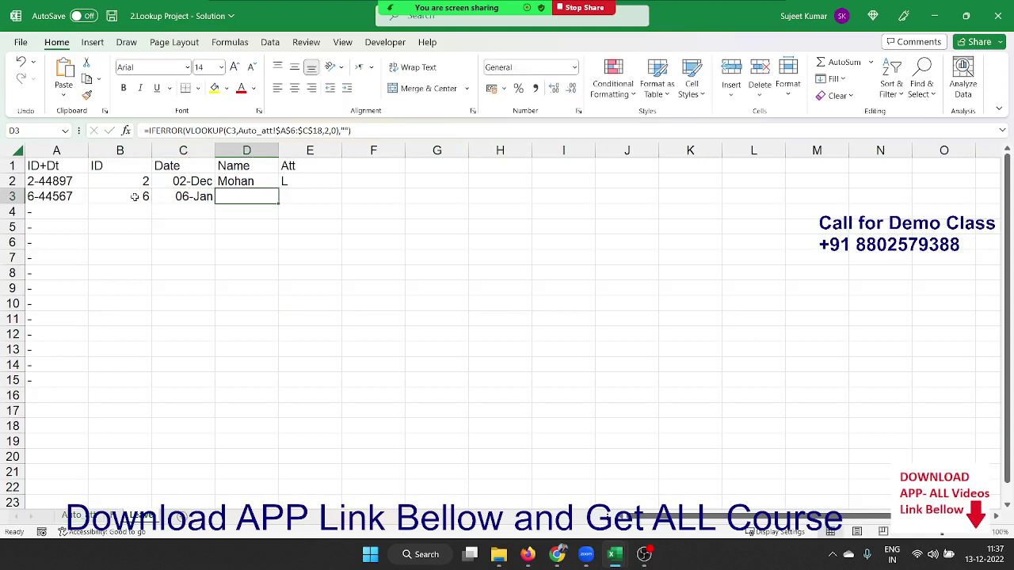
Test the name lookup by trying IDs 5 and 2 in the new row
click(135, 197)
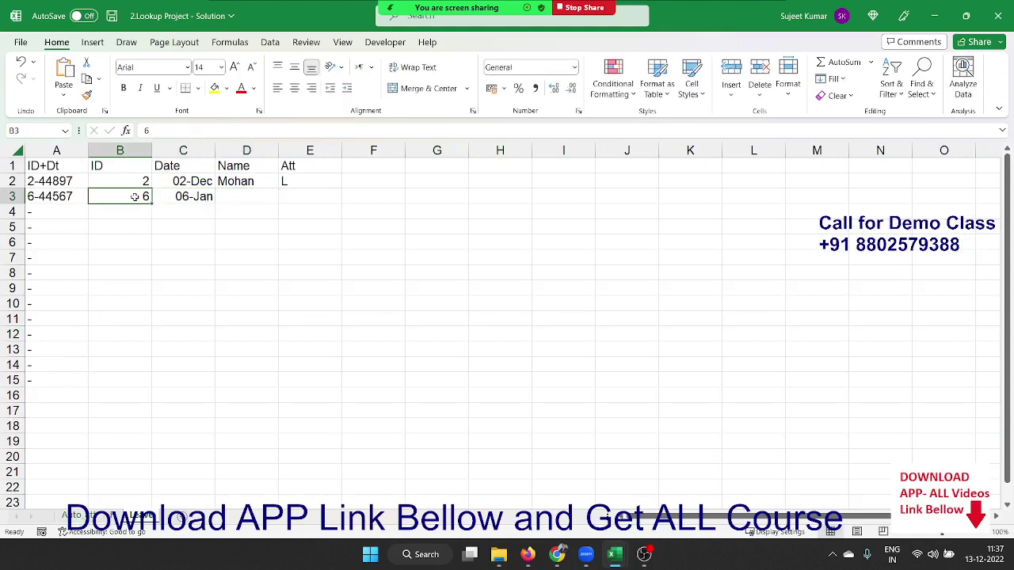
key(Right)
key(Right)
key(Up)
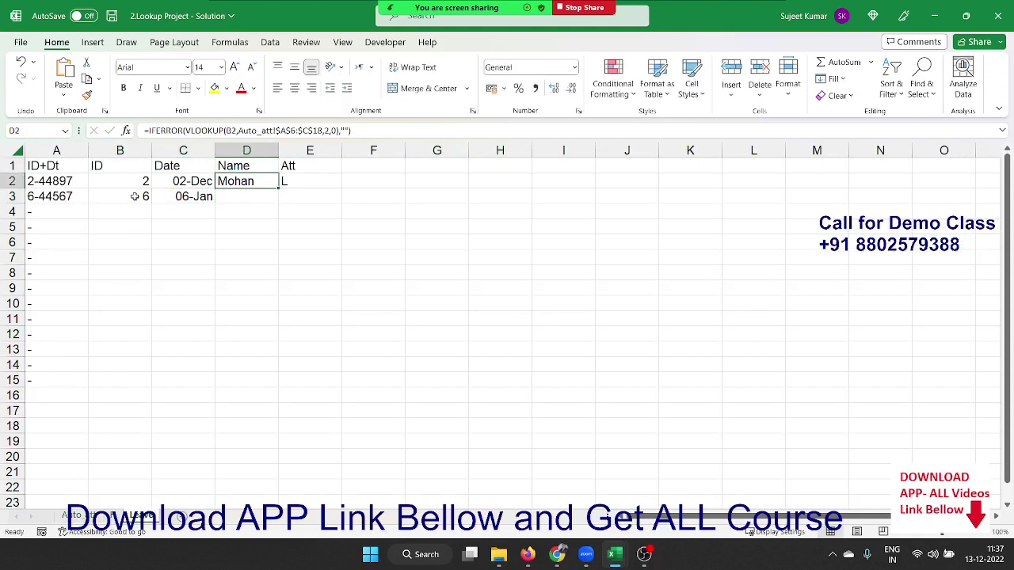
key(Down)
key(Left)
key(Left)
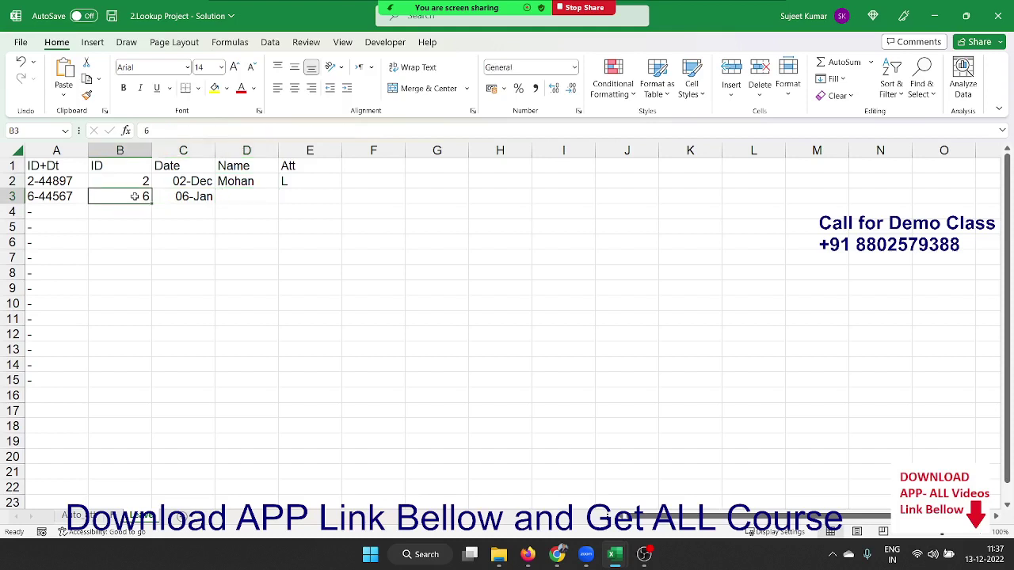
text(5)
key(Return)
key(Up)
text(2)
key(Return)
key(Up)
key(Right)
key(Right)
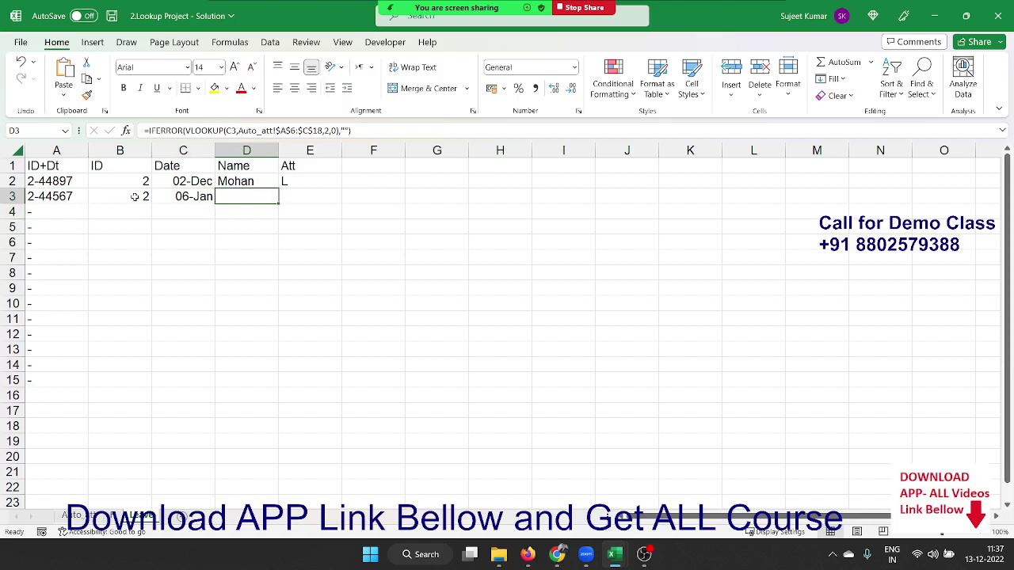
Point the row-3 name VLOOKUP at B3 and paste the corrected lookup into rows 2–7
click(135, 196)
key(ctrl+Return)
key(shift+Up)
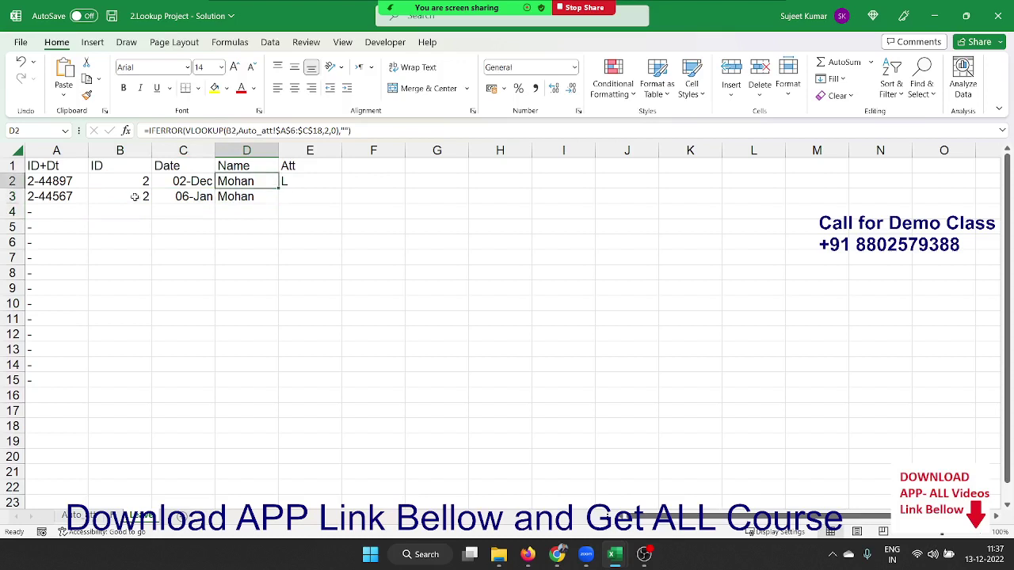
key(ctrl+v)
key(shift+Down)
key(shift+Down)
key(shift+Down)
key(shift+Down)
key(ctrl+v)
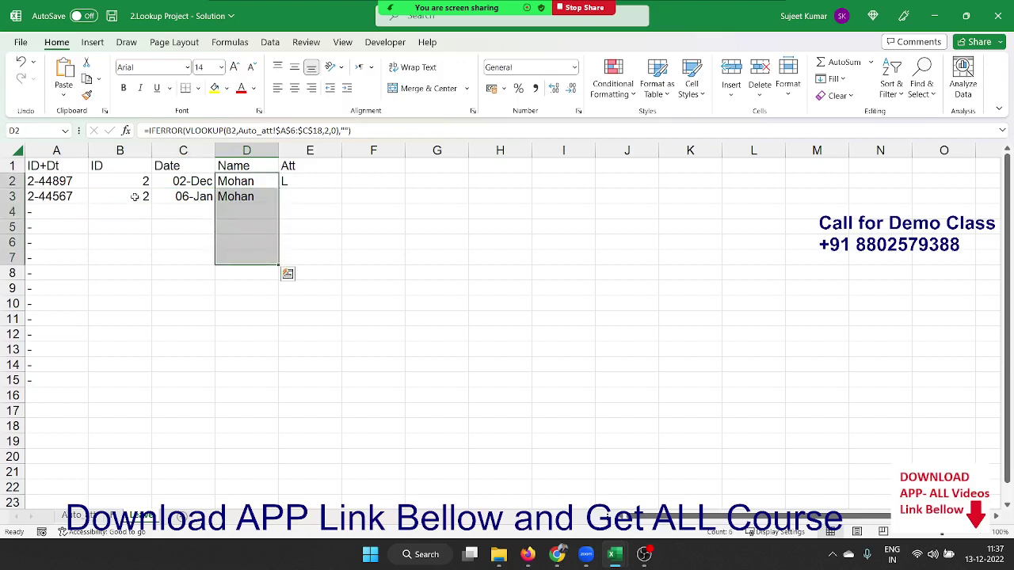
key(Left)
key(Left)
key(Down)
Re-enter ID 6 with Att code L and return to the attendance sheet
text(6)
key(Right)
key(Right)
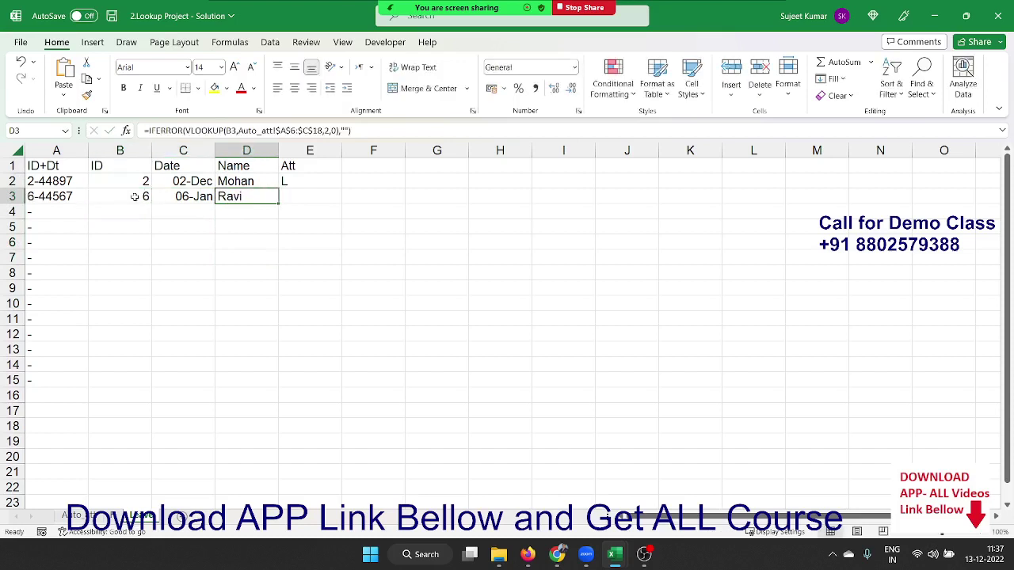
key(Right)
text(L)
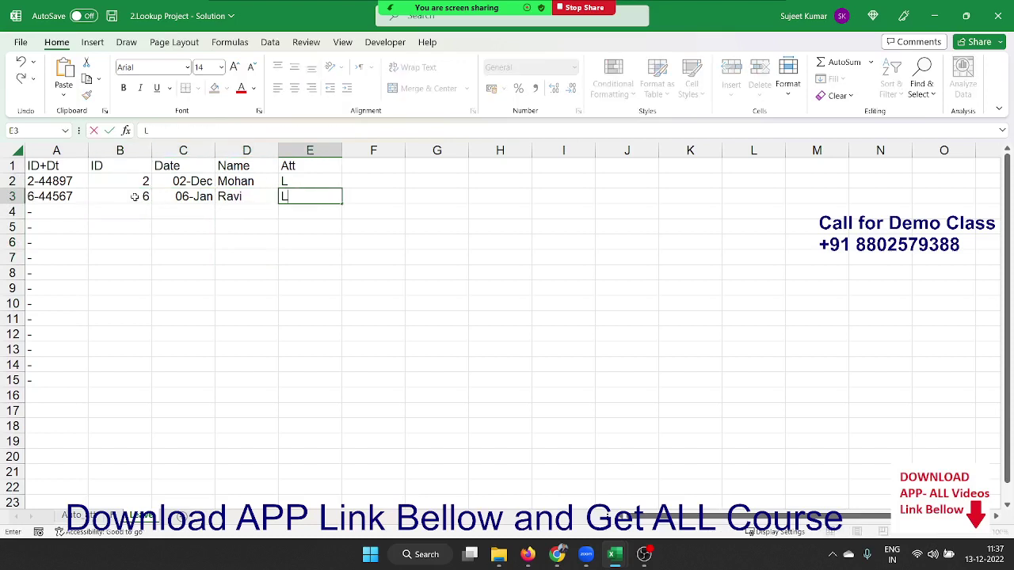
key(Return)
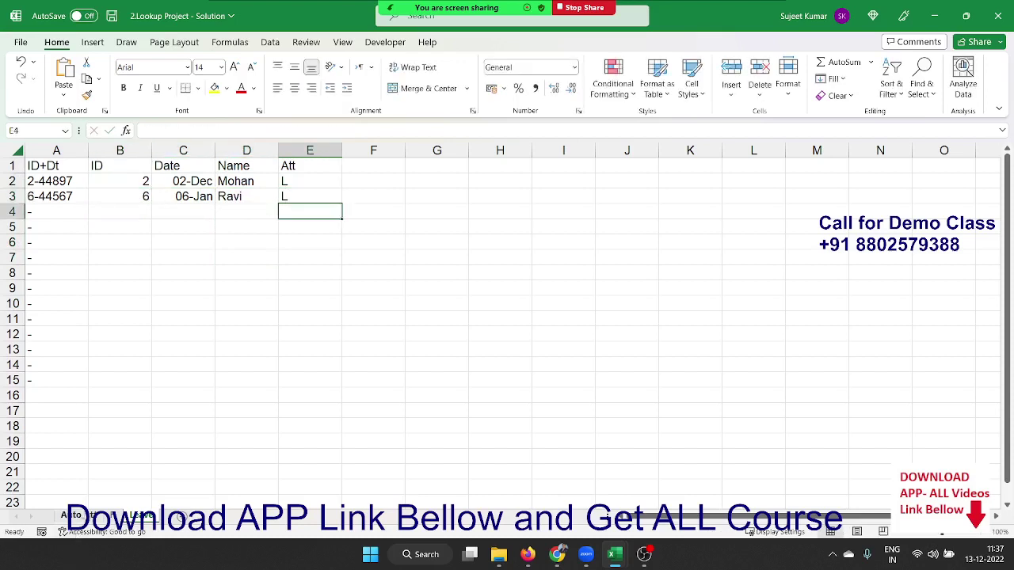
click(77, 514)
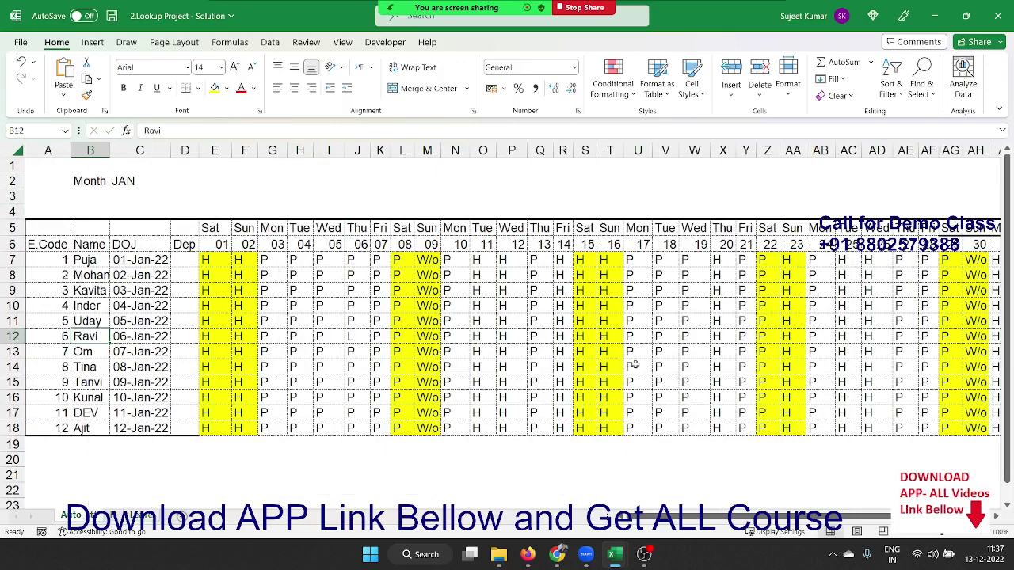
click(346, 335)
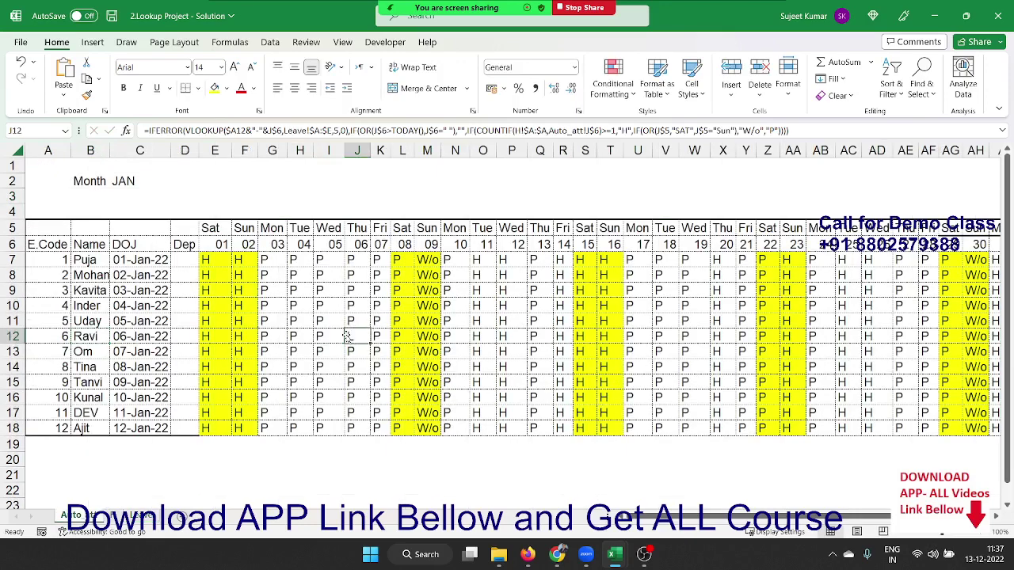
key(ctrl+Right)
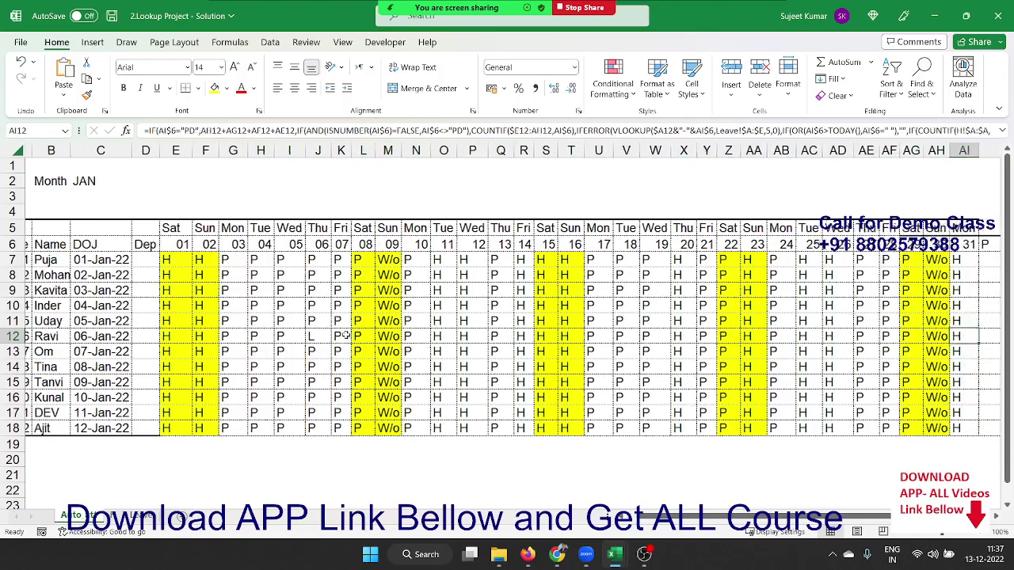
key(Left)
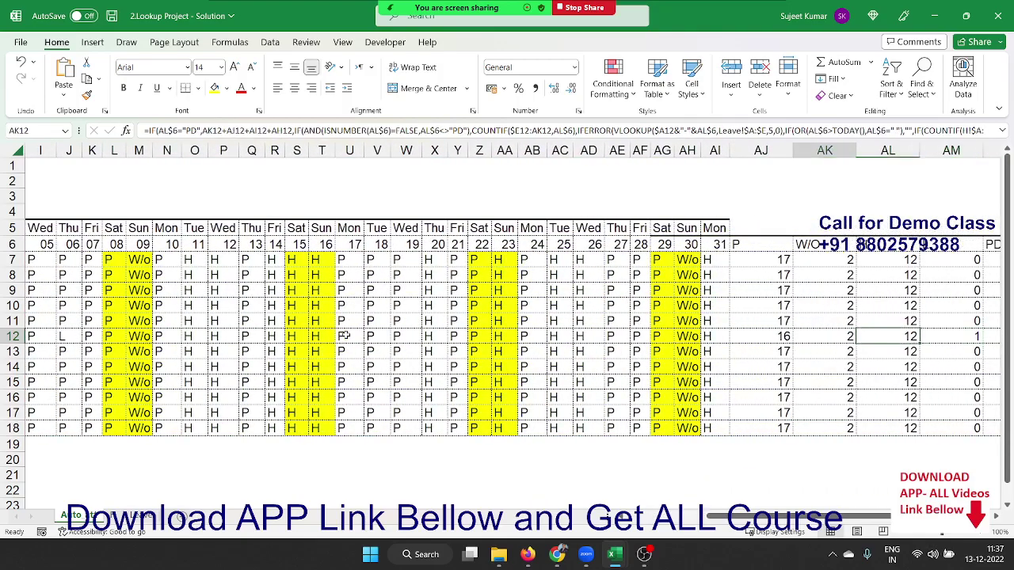
key(Right)
key(Right)
key(Right)
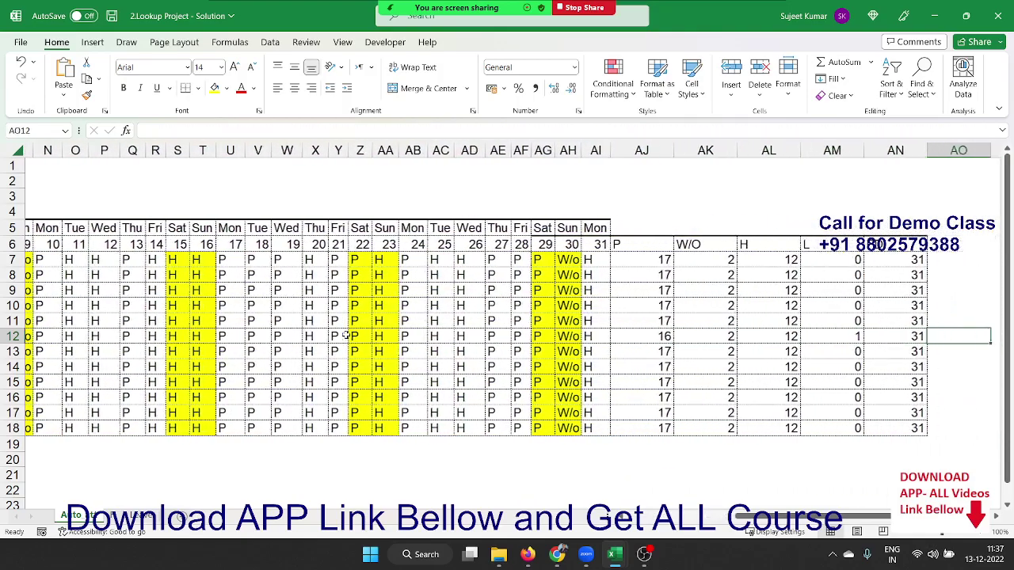
key(Right)
key(Left)
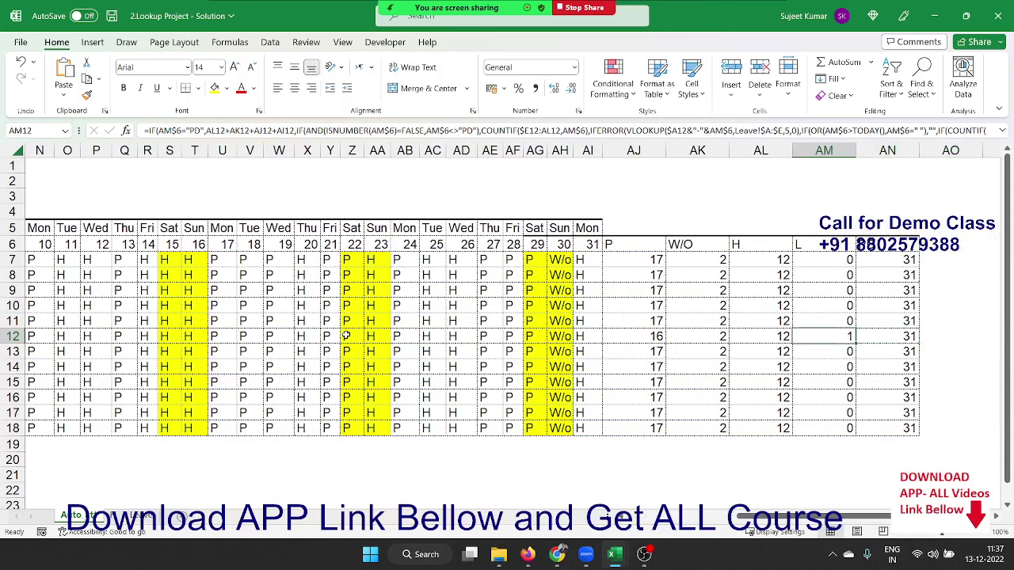
key(Left)
key(Left)
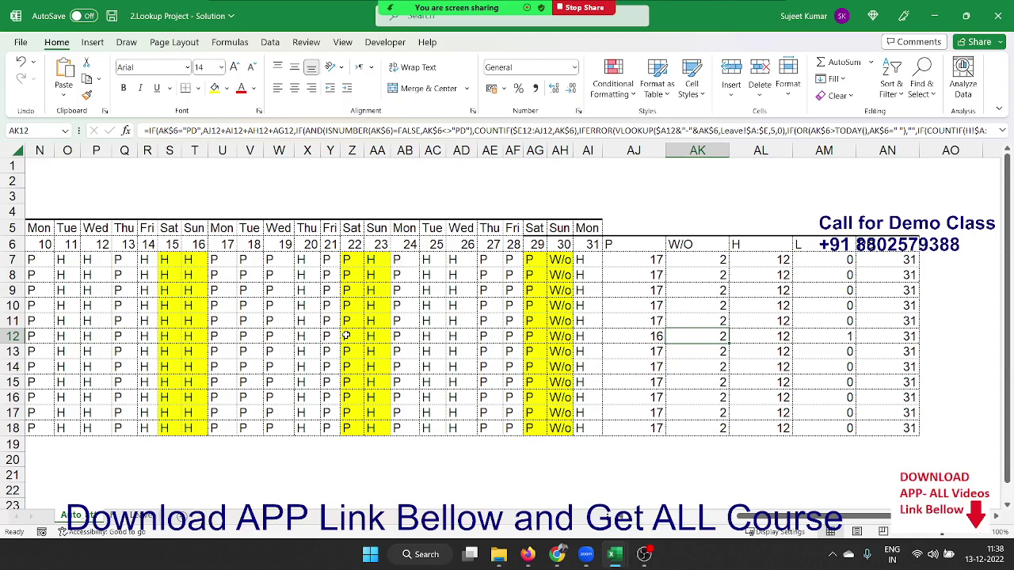
key(Up)
key(Up)
key(Up)
key(Up)
key(Up)
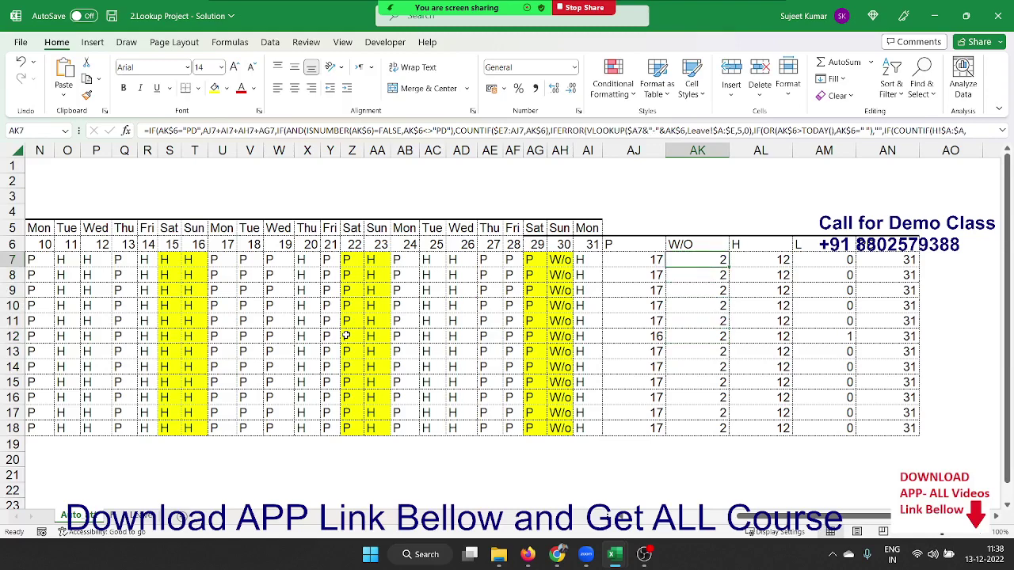
key(Left)
key(Left)
key(Left)
key(Left)
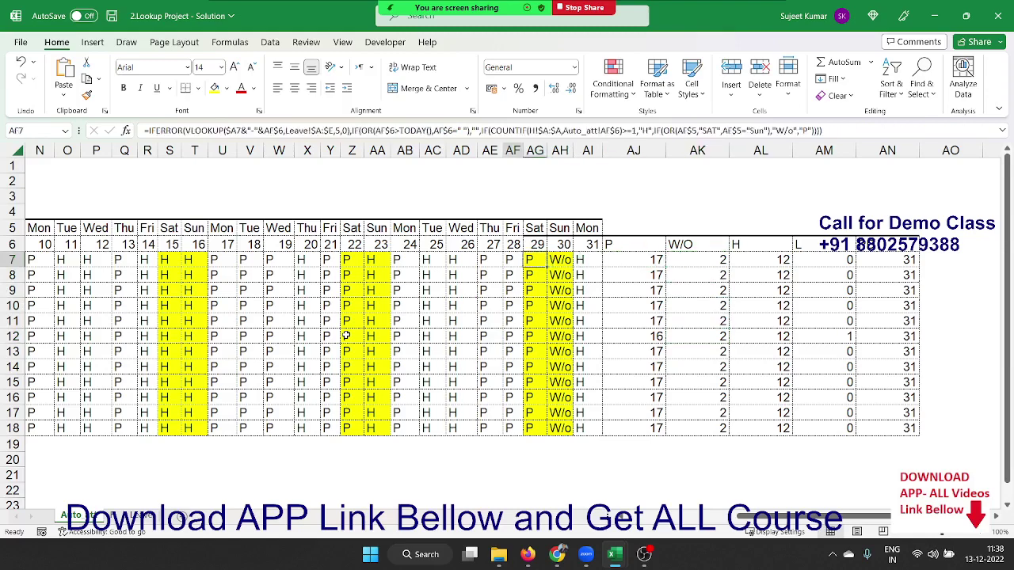
key(Left)
key(Left)
key(Left)
key(Left)
key(Left)
key(Left)
Inspect the first employee's 08 Saturday mark and the day-number and weekday cells above it
key(Right)
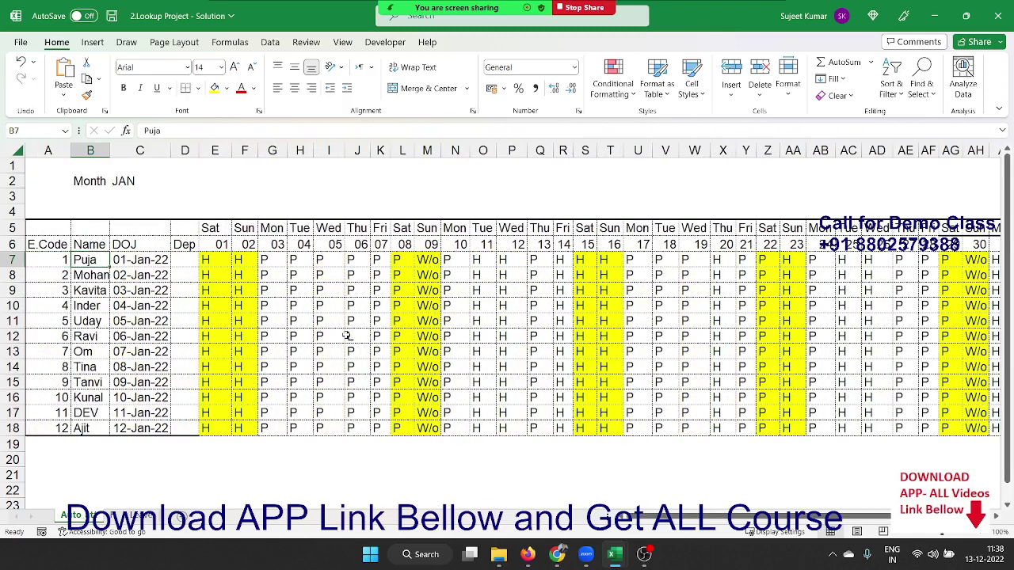
key(Right)
key(Right)
key(Right)
key(Right)
key(Right)
key(Right)
key(Left)
key(Left)
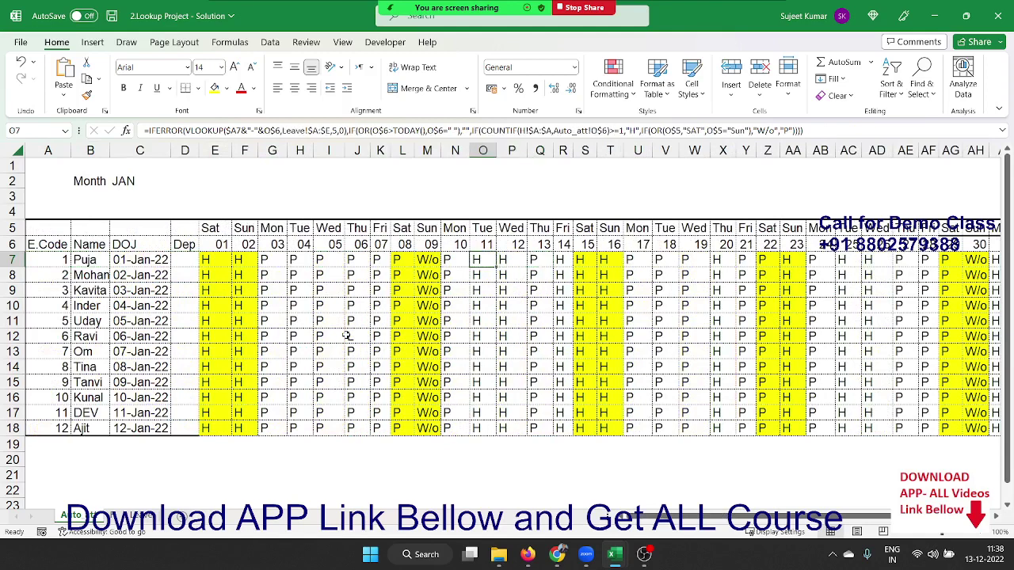
key(Left)
key(Left)
key(Left)
key(Down)
key(Down)
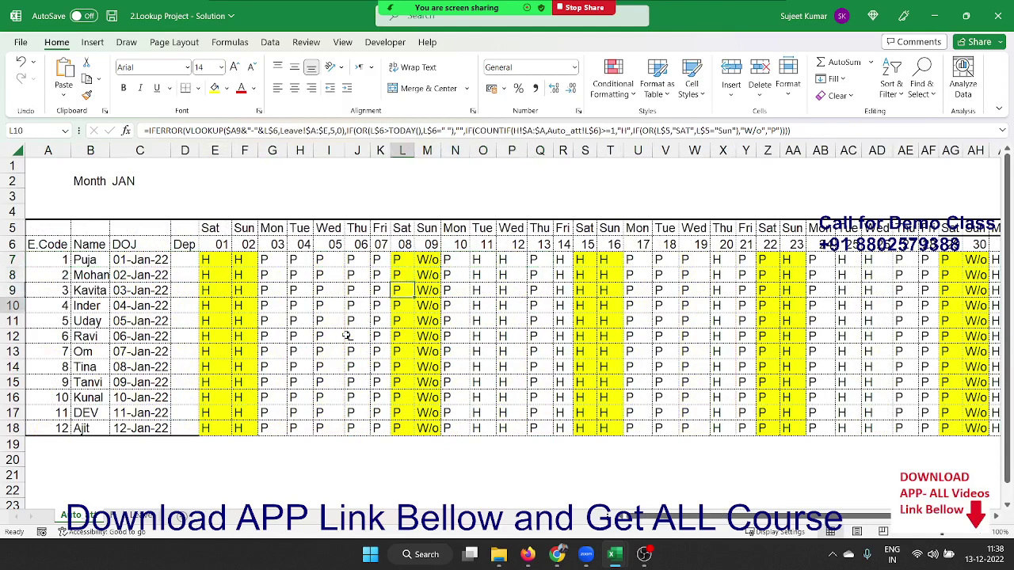
key(Up)
key(Up)
key(Up)
key(Down)
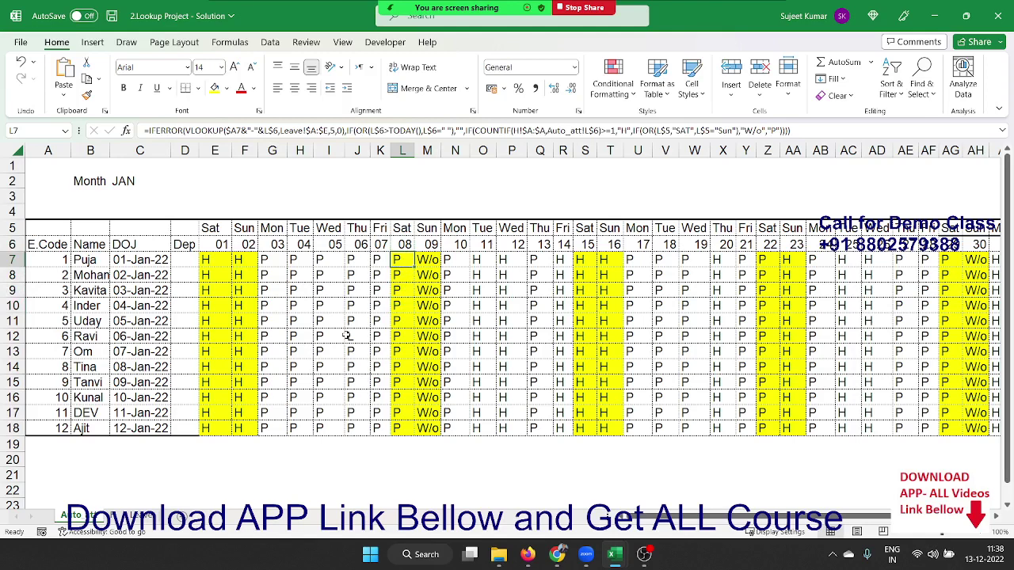
key(Up)
key(Up)
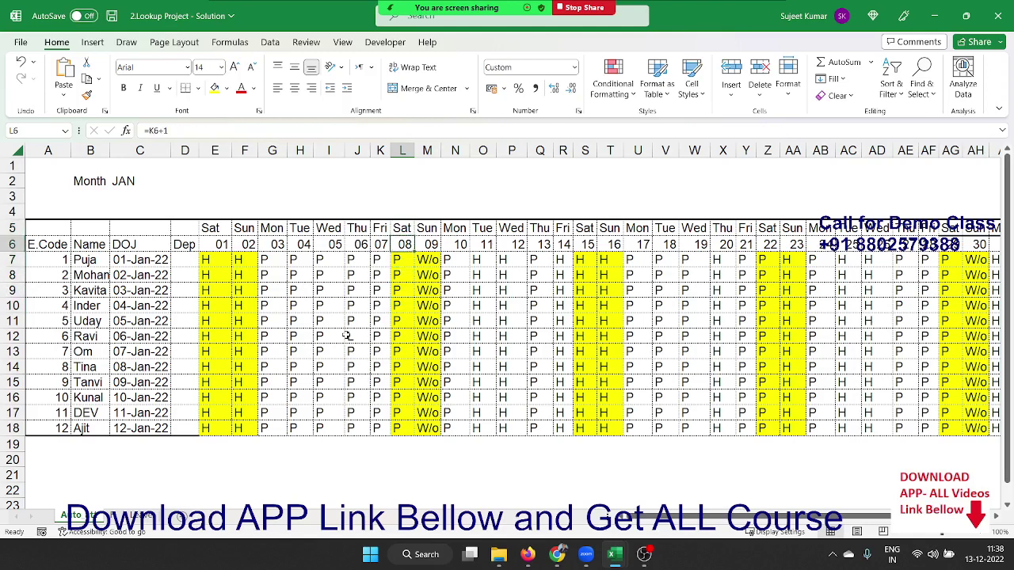
key(Down)
key(Down)
key(Left)
key(Left)
key(Left)
key(Left)
key(Left)
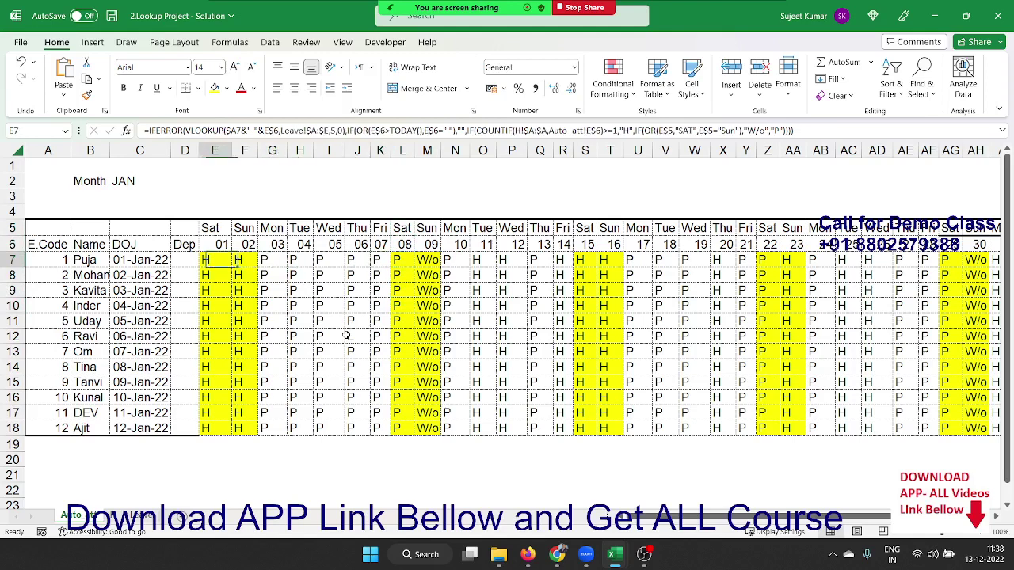
key(Left)
Add E$5 "SAT" beside E$5="Sun" in E7's OR test, then check L7's formula
click(686, 129)
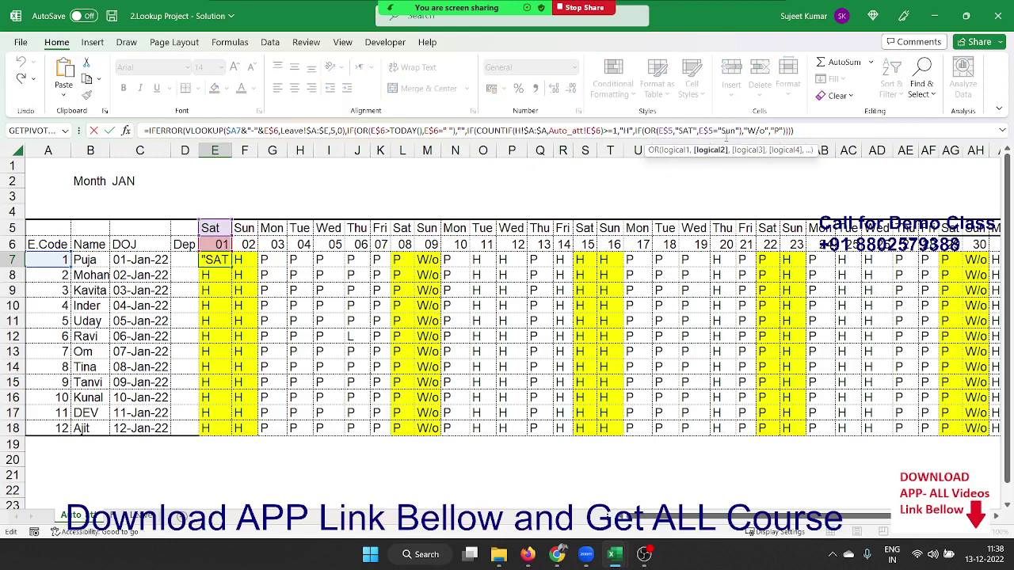
key(Tab)
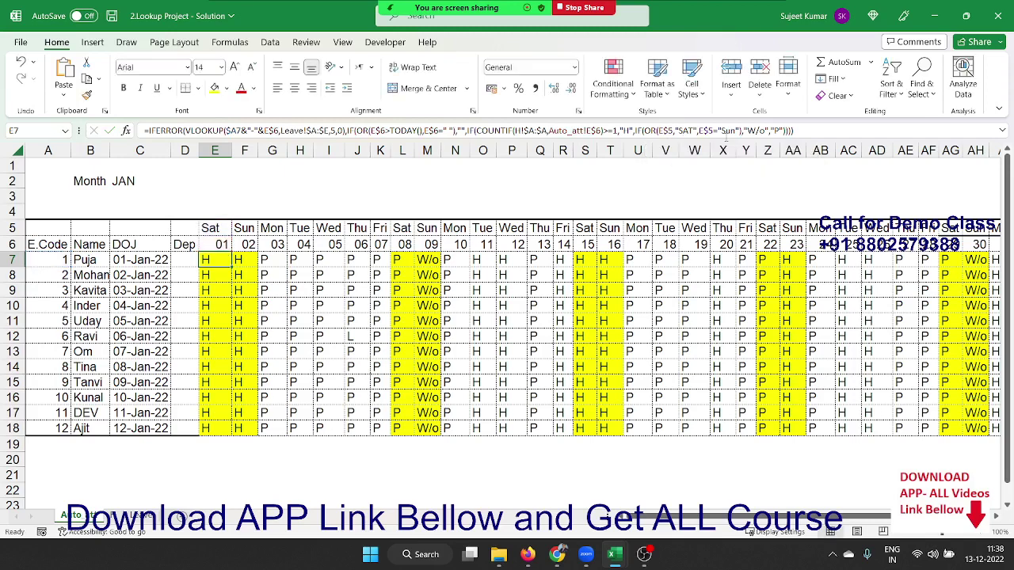
key(Right)
key(Right)
key(Right)
key(Right)
key(Right)
key(Right)
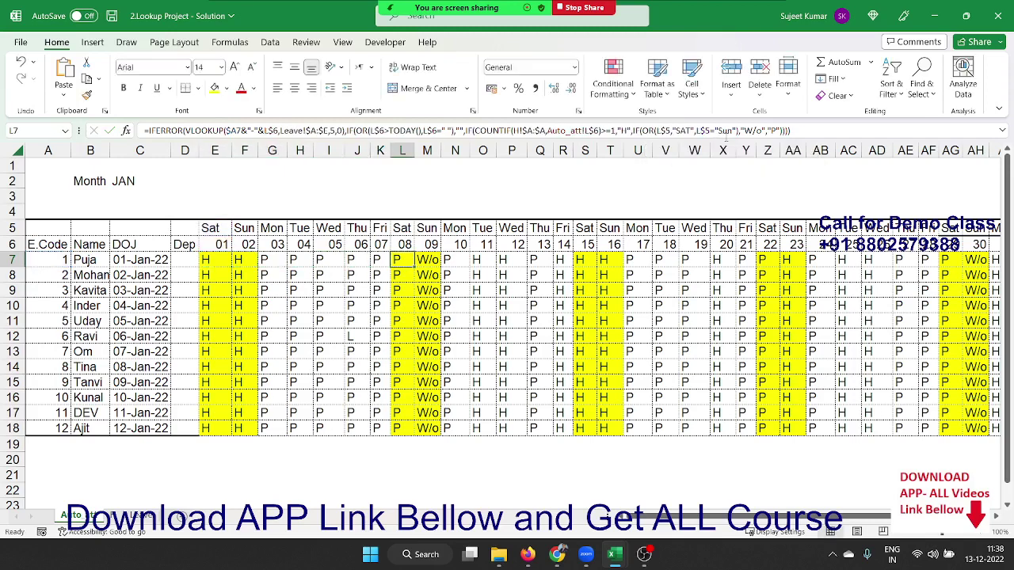
key(F2)
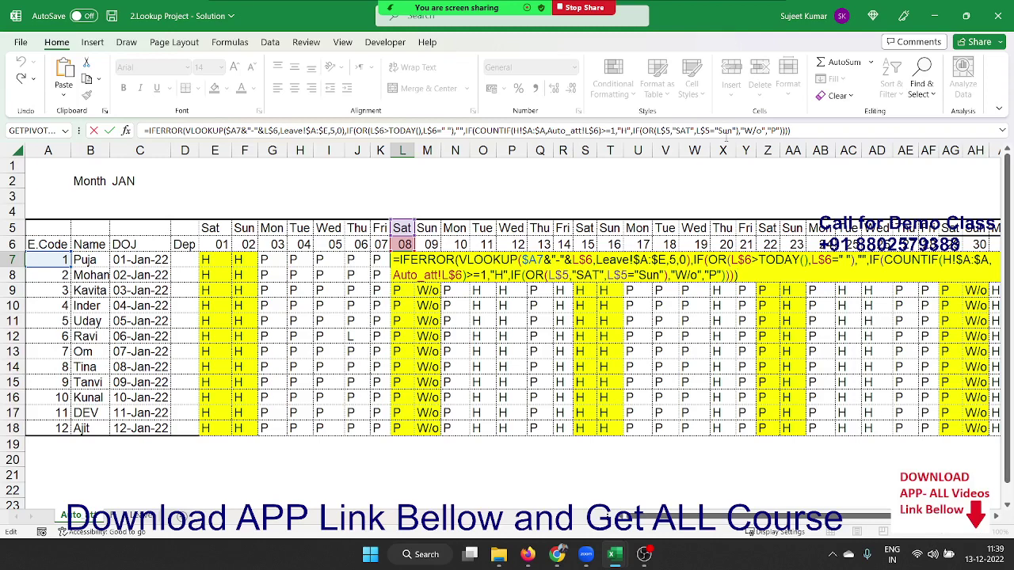
key(ctrl+Return)
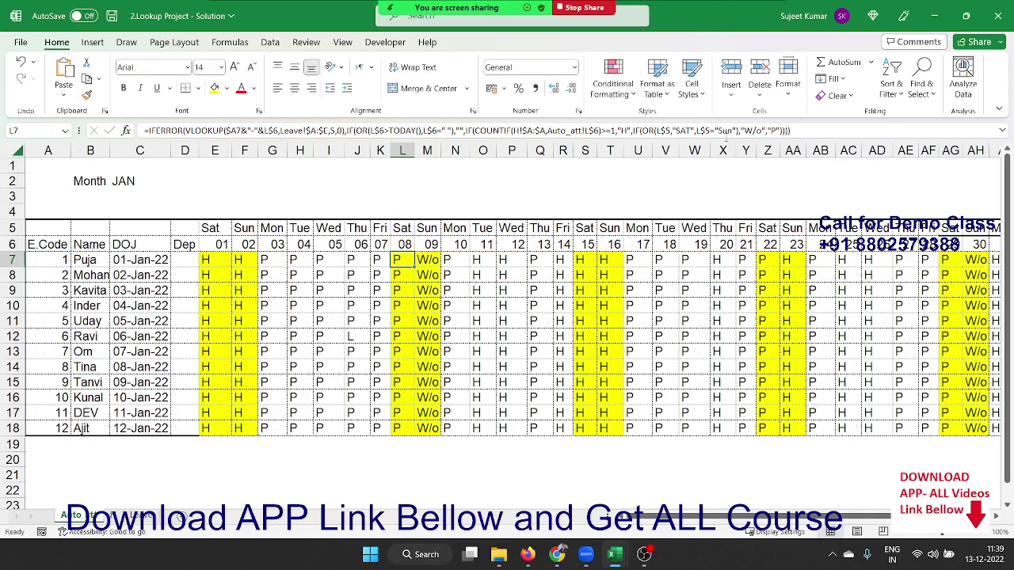
key(Left)
key(Left)
key(Left)
key(Left)
key(Left)
key(Left)
key(Left)
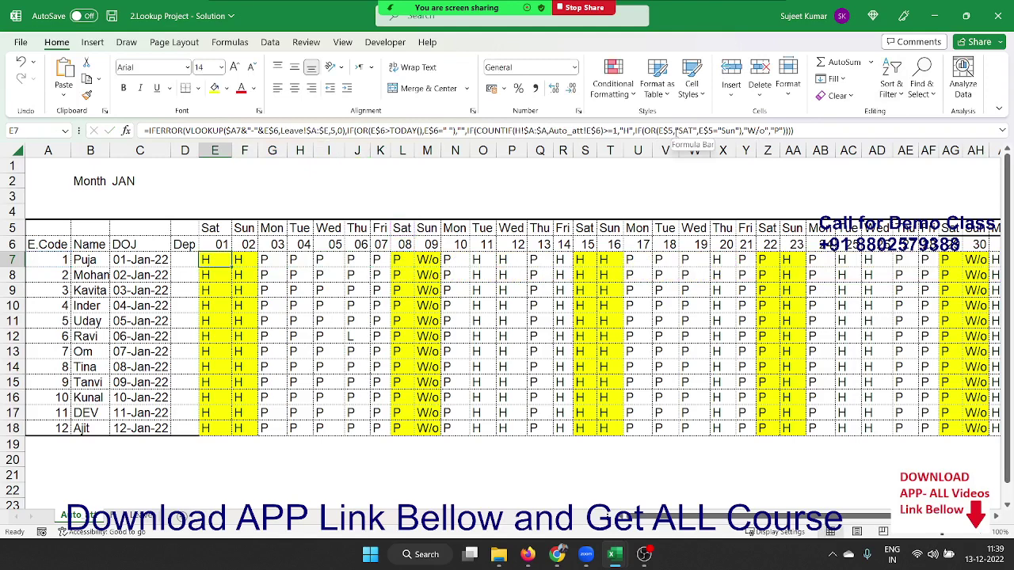
Replace the comma after E$5 with = so E7 tests E$5="SAT"
click(674, 132)
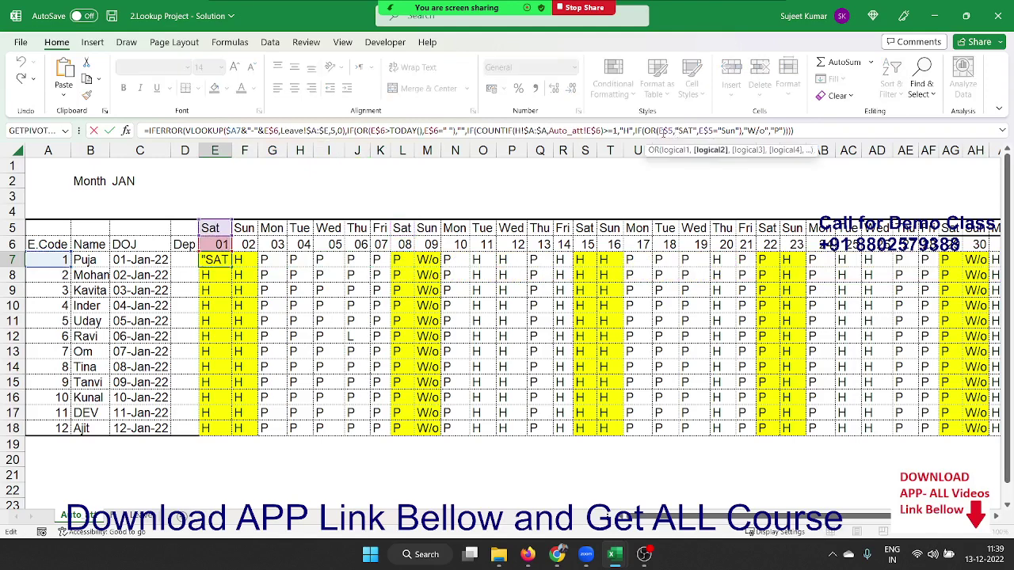
key(BackSpace)
text(=)
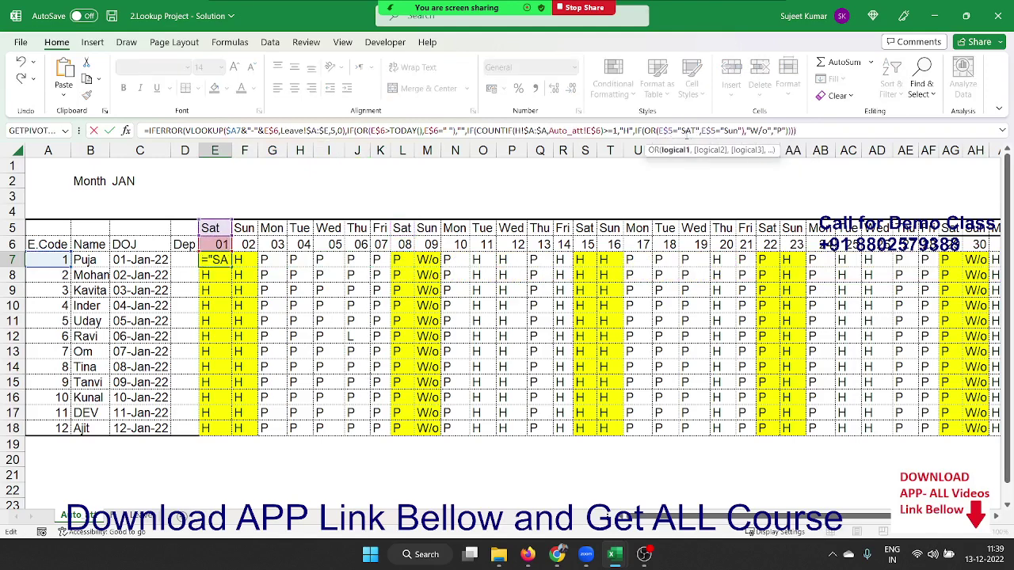
key(ctrl+Return)
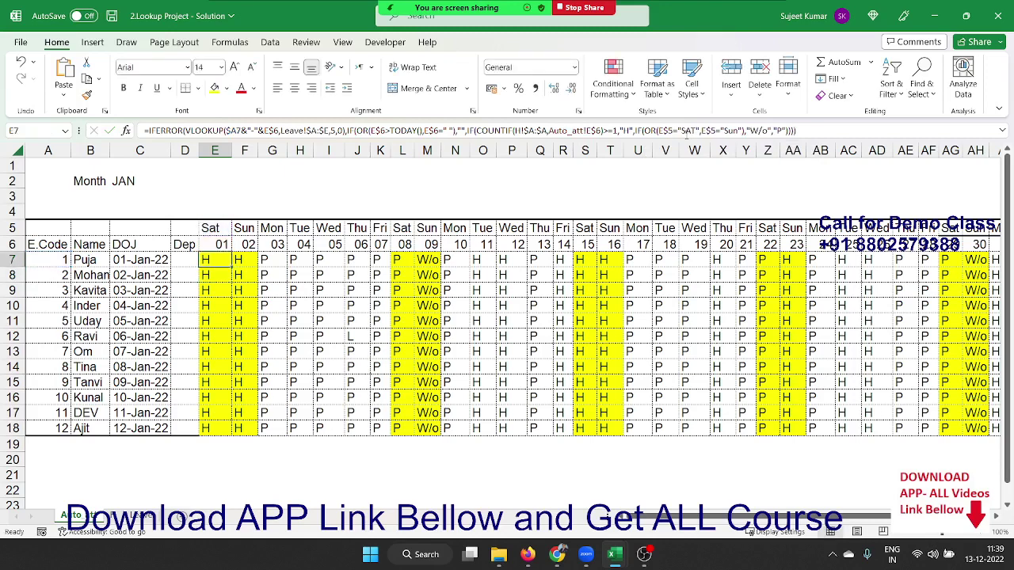
Fill the corrected formula across E7:AF18 so Saturdays 08 and 22 show W/o
key(shift+Right)
key(shift+Right)
key(shift+Right)
key(shift+Right)
key(shift+Right)
key(shift+Right)
key(shift+Right)
key(shift+Right)
key(shift+Right)
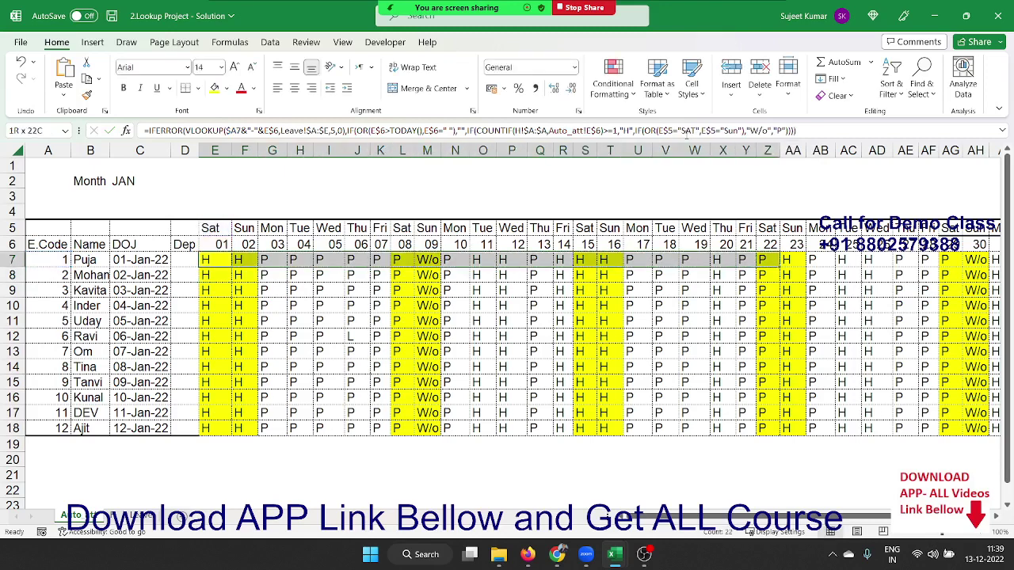
key(shift+Right)
key(shift+Right)
key(shift+Right)
key(shift+Right)
key(shift+Right)
key(shift+Right)
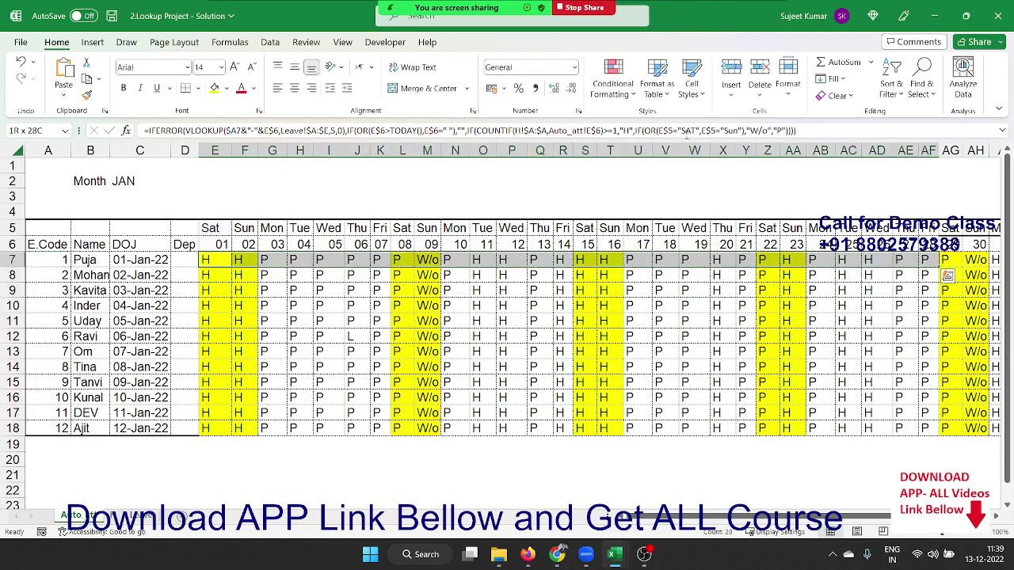
key(ctrl+shift+Down)
key(ctrl+Return)
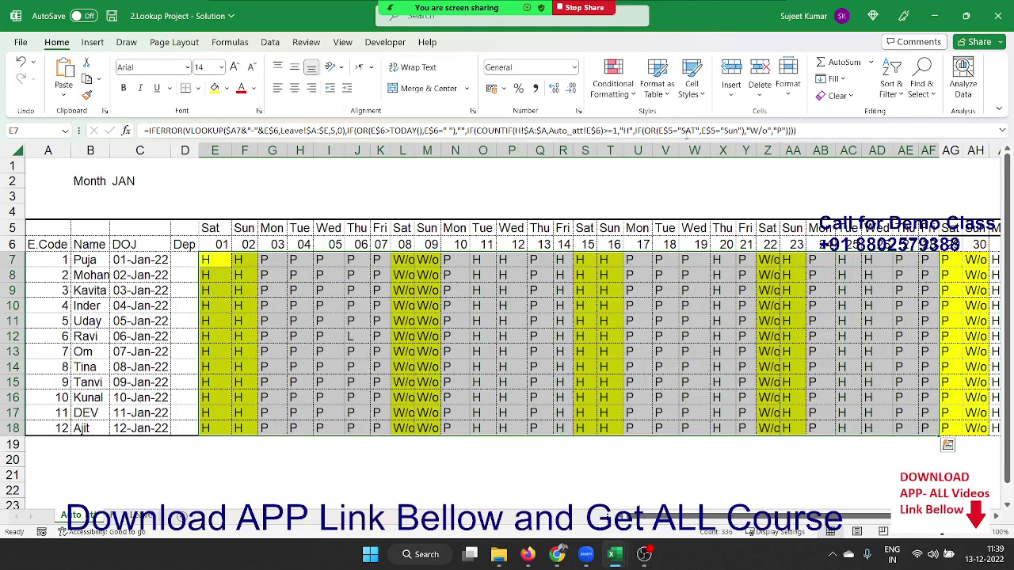
key(Right)
key(Right)
key(Right)
key(Right)
key(Right)
key(Right)
key(Right)
key(Right)
key(Right)
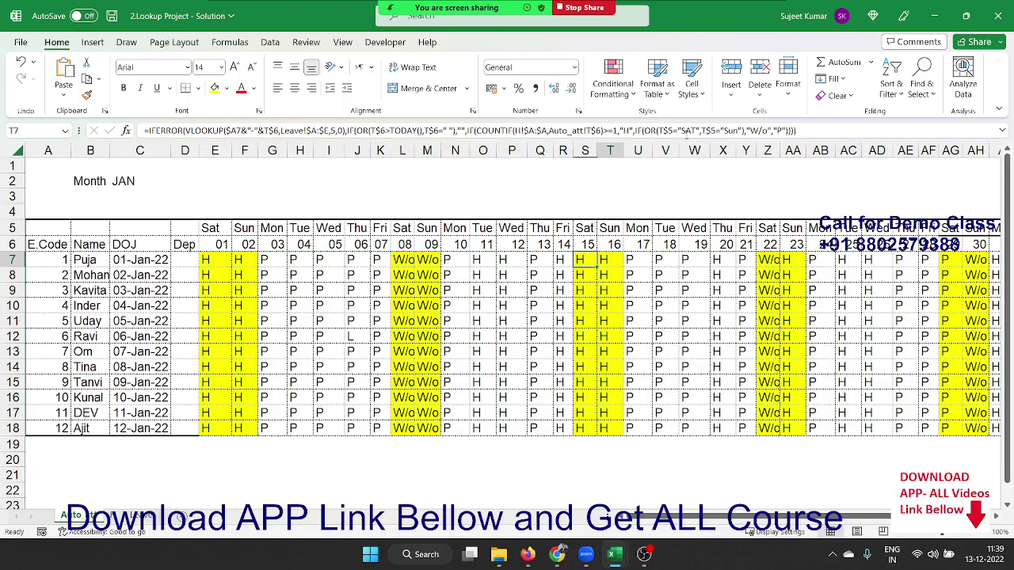
key(Right)
key(Right)
key(Right)
key(Right)
key(Right)
key(Right)
In AG7's formula, change the comma before "SAT" to = so Saturday tests correctly
key(Left)
key(Left)
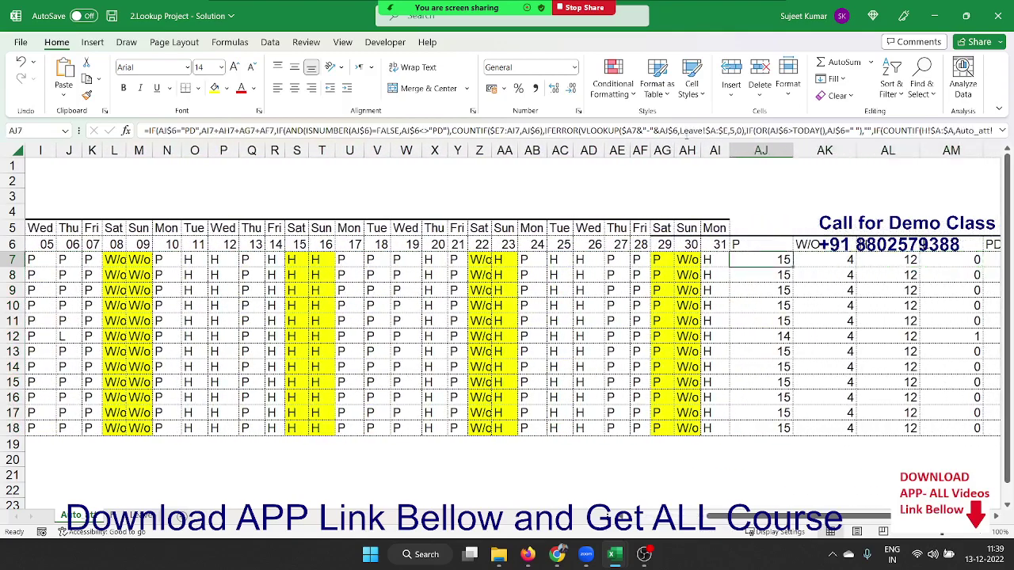
key(Left)
key(Left)
key(Left)
key(Left)
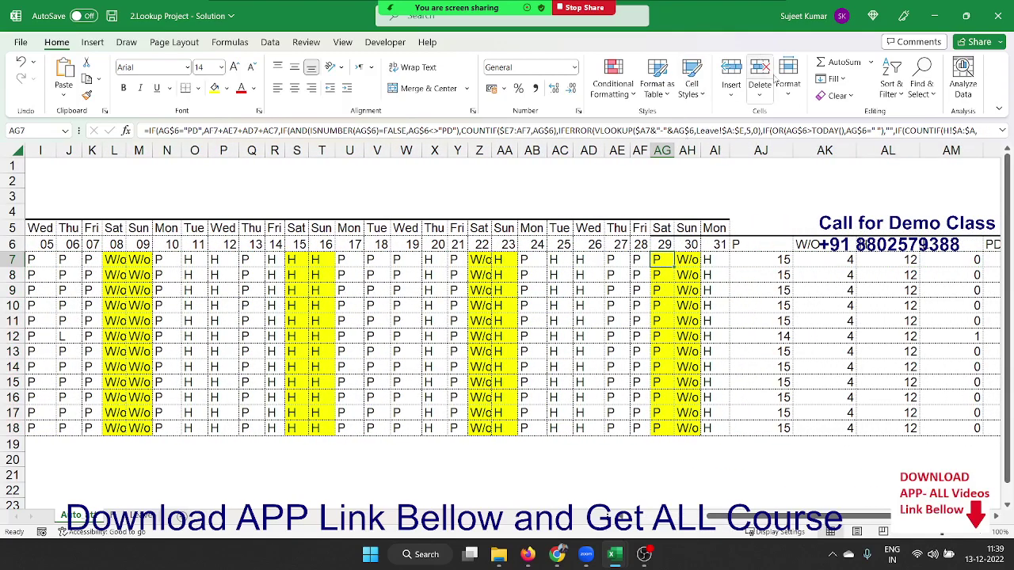
drag(792, 144, 794, 171)
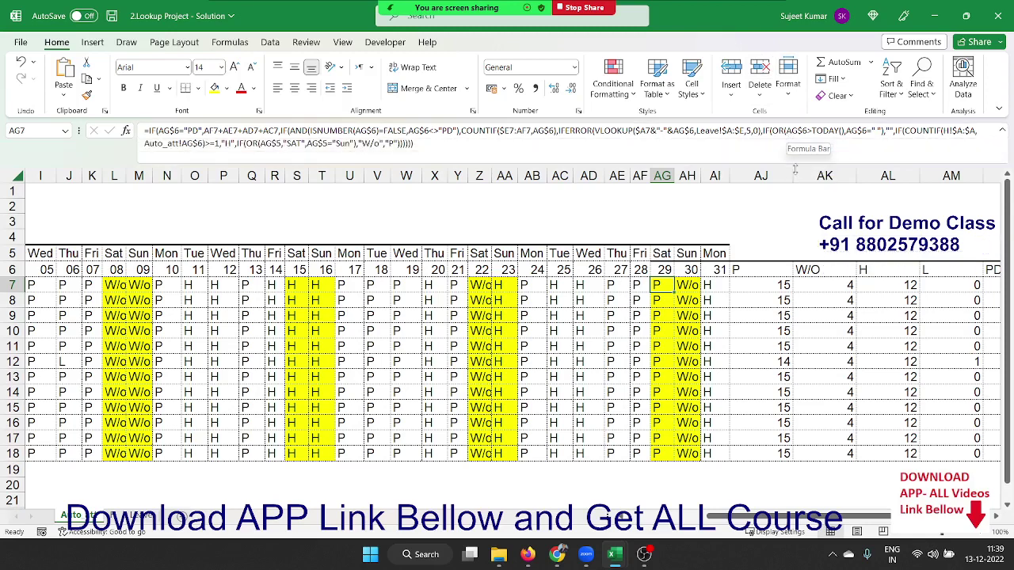
click(282, 143)
key(BackSpace)
text(=)
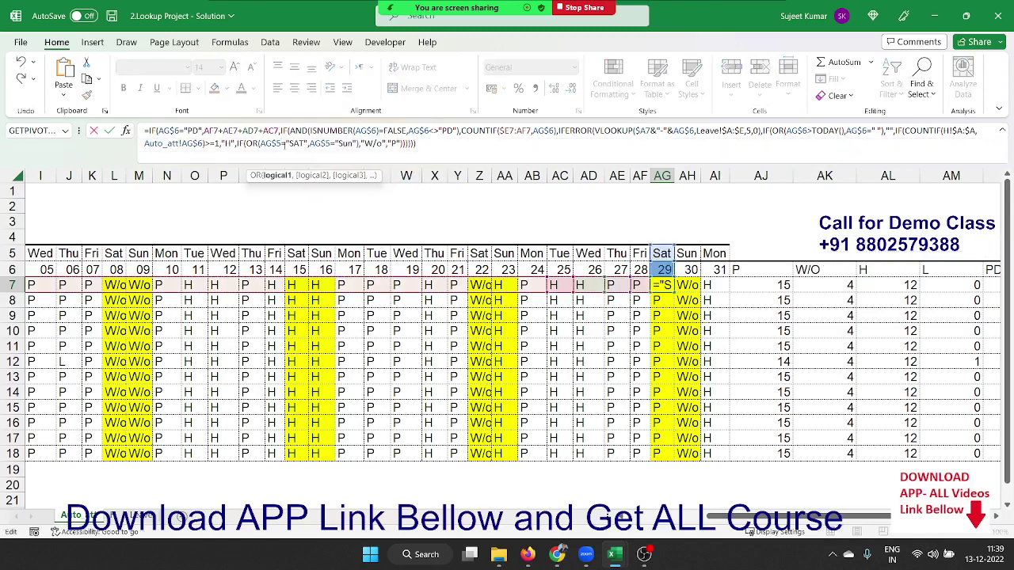
key(ctrl+Return)
Fill the corrected formula down AG7:AN18 so Saturday 29 shows W/o for everyone
key(ctrl+shift+Right)
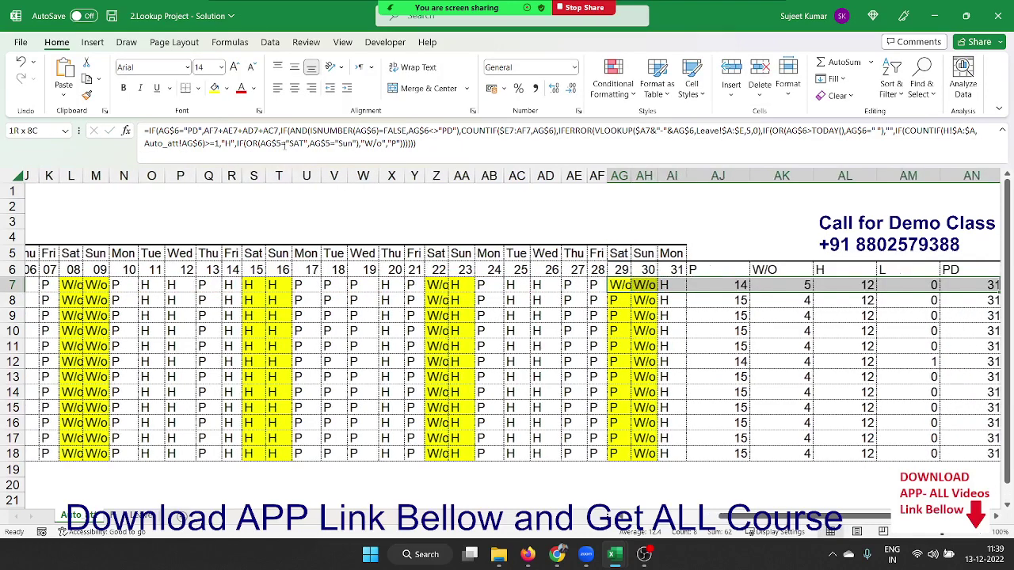
key(ctrl+shift+Down)
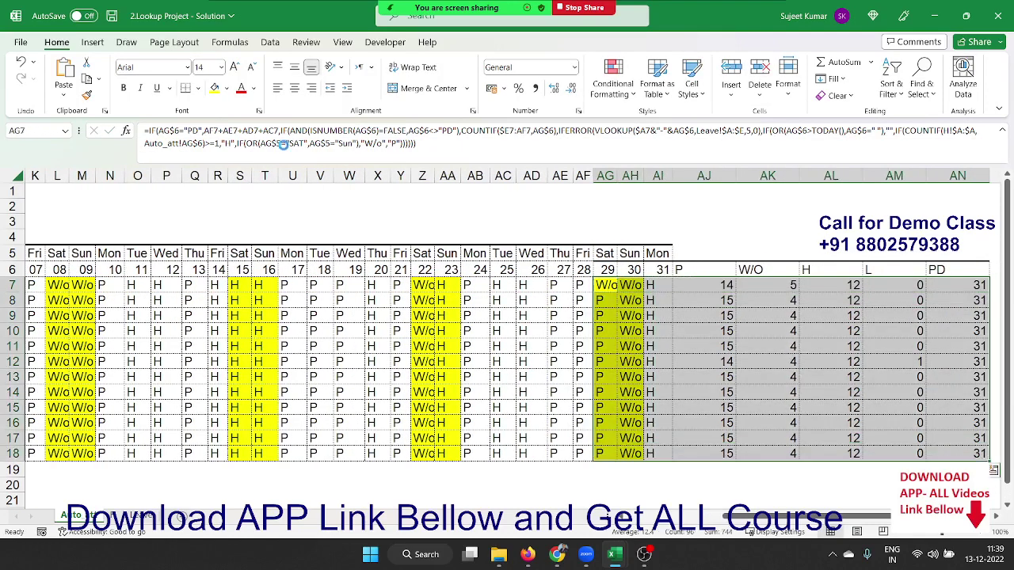
key(ctrl+d)
key(Left)
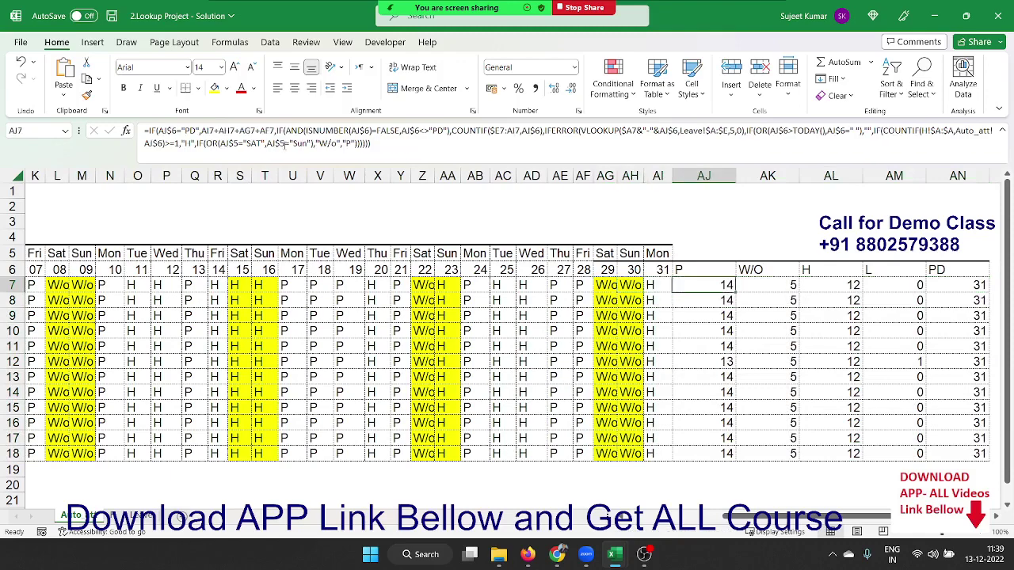
key(Left)
Switch the month cell C2 to FEB, then to SEP
key(ctrl+Left)
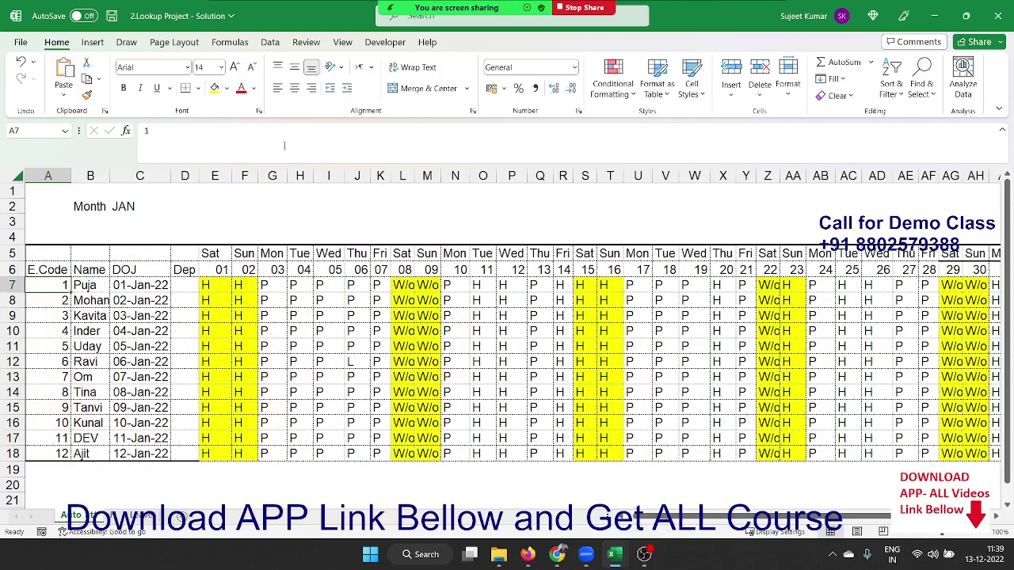
key(Up)
key(ctrl+Up)
key(Right)
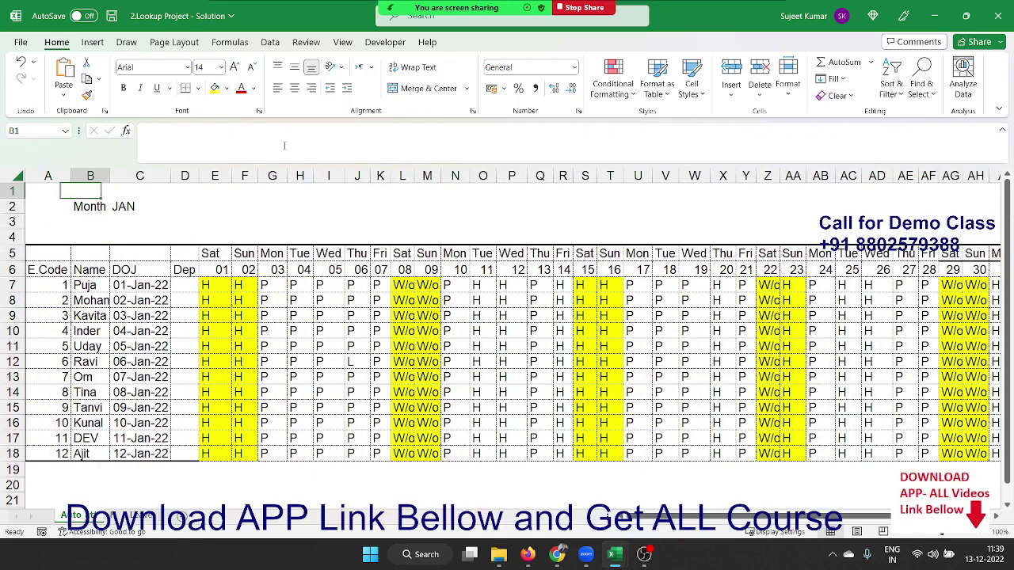
key(Right)
key(Down)
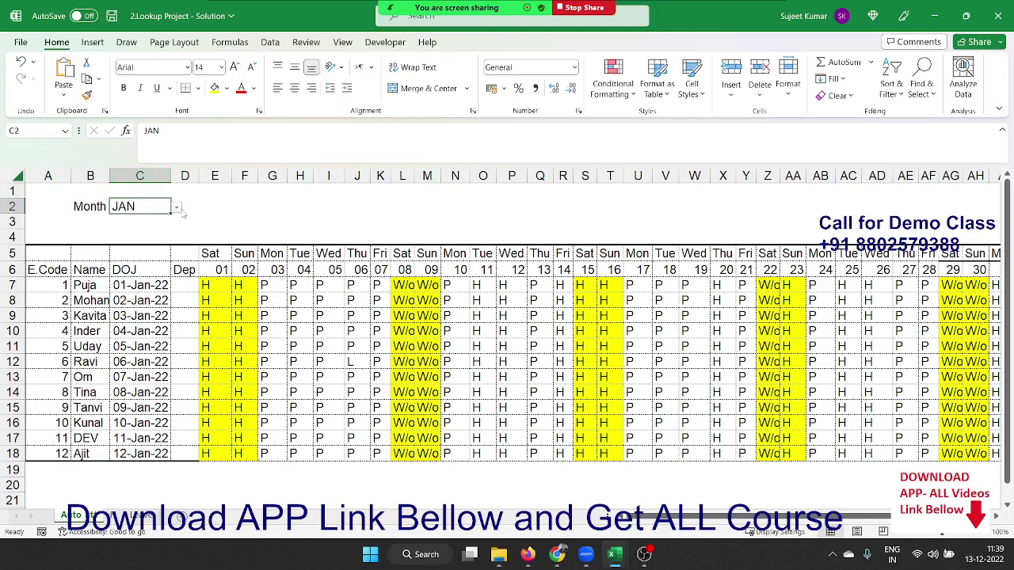
click(176, 207)
click(150, 227)
click(176, 207)
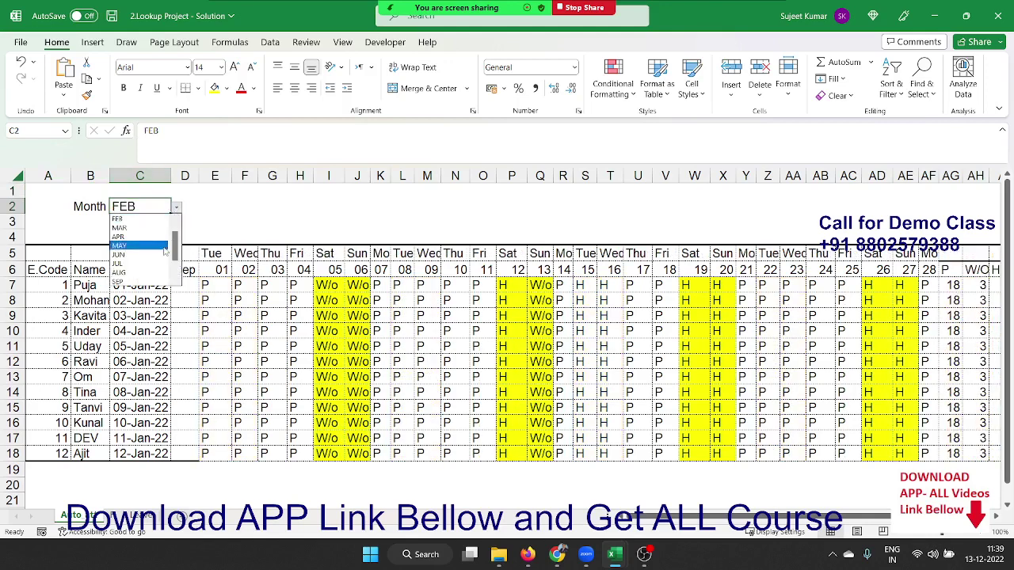
click(150, 283)
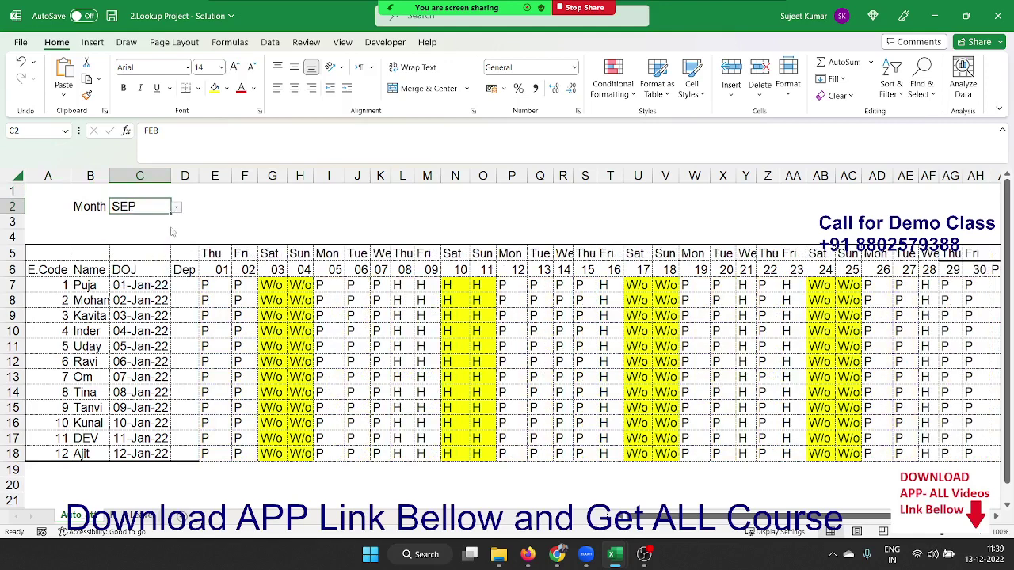
Set the month in C2 to DEC
click(174, 204)
click(156, 207)
click(177, 208)
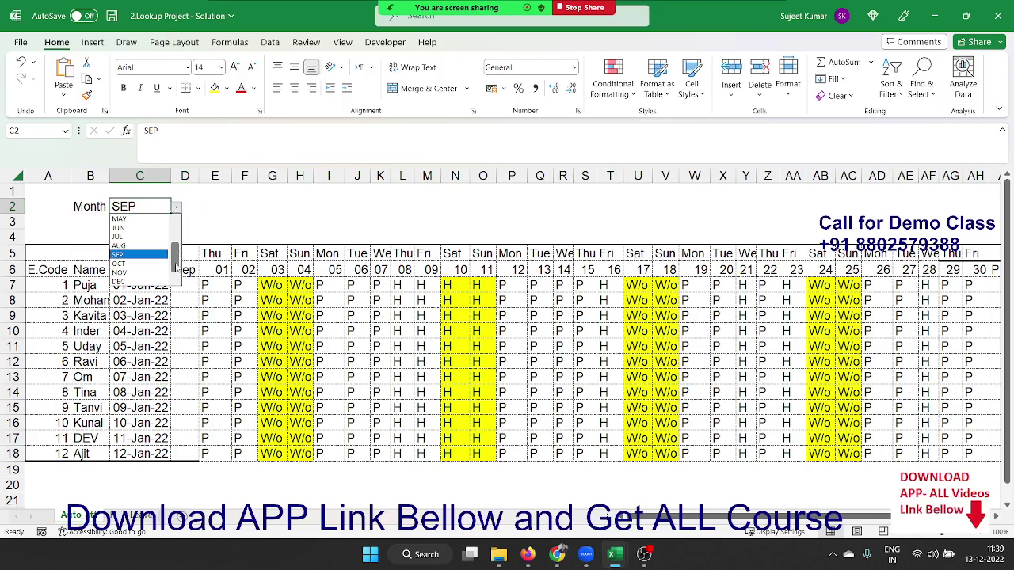
click(156, 283)
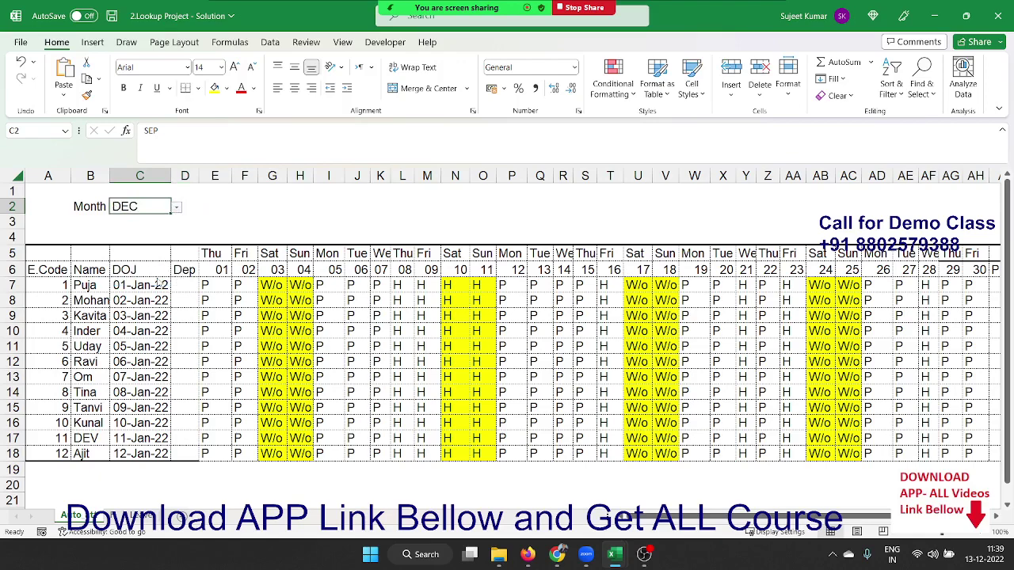
Check the December grid and its totals columns, with PD totals of 13
click(567, 327)
key(Right)
key(Right)
key(Right)
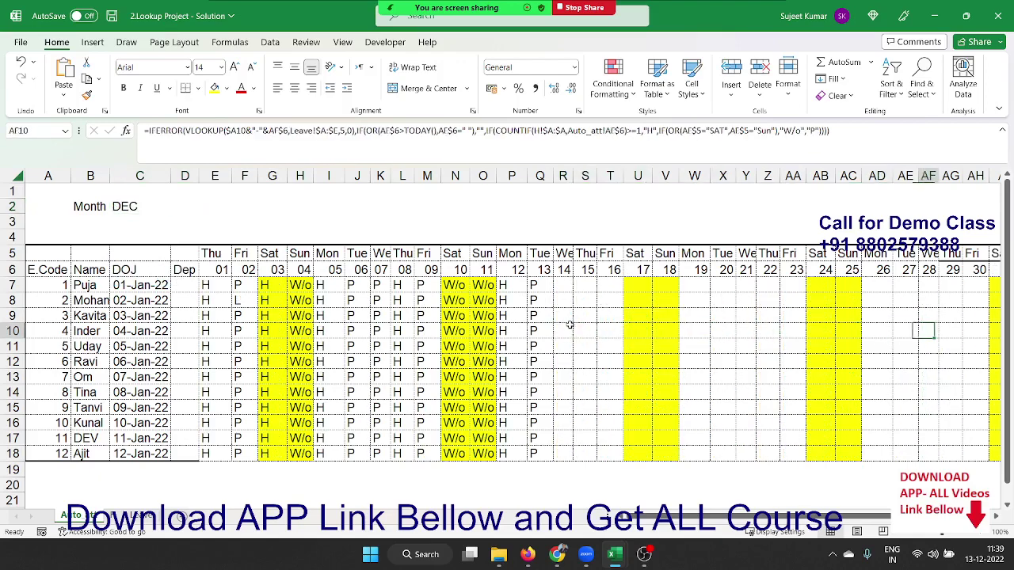
key(Right)
key(Right)
key(Right)
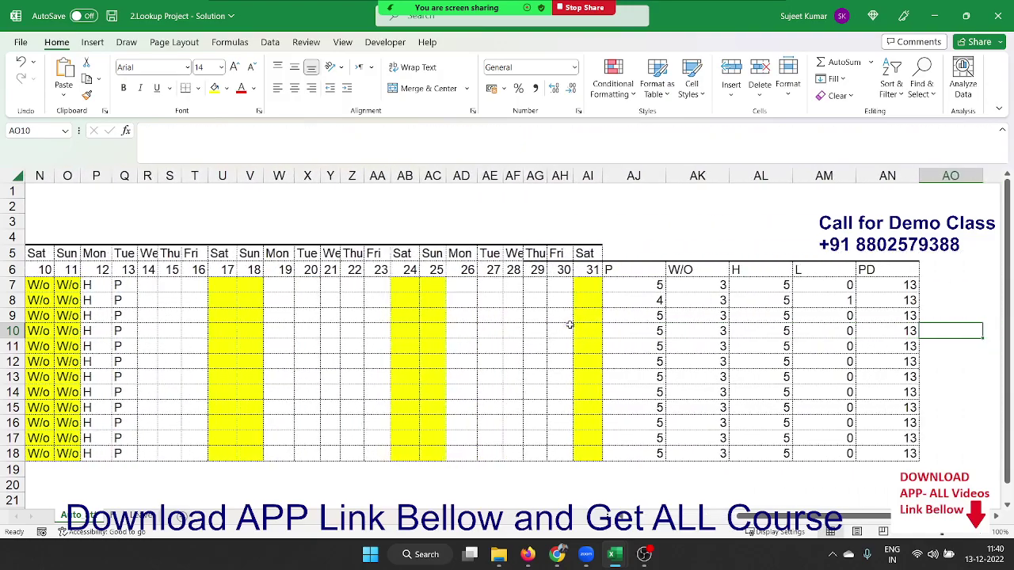
key(Right)
key(Down)
key(Left)
key(Left)
key(Left)
key(Left)
key(Left)
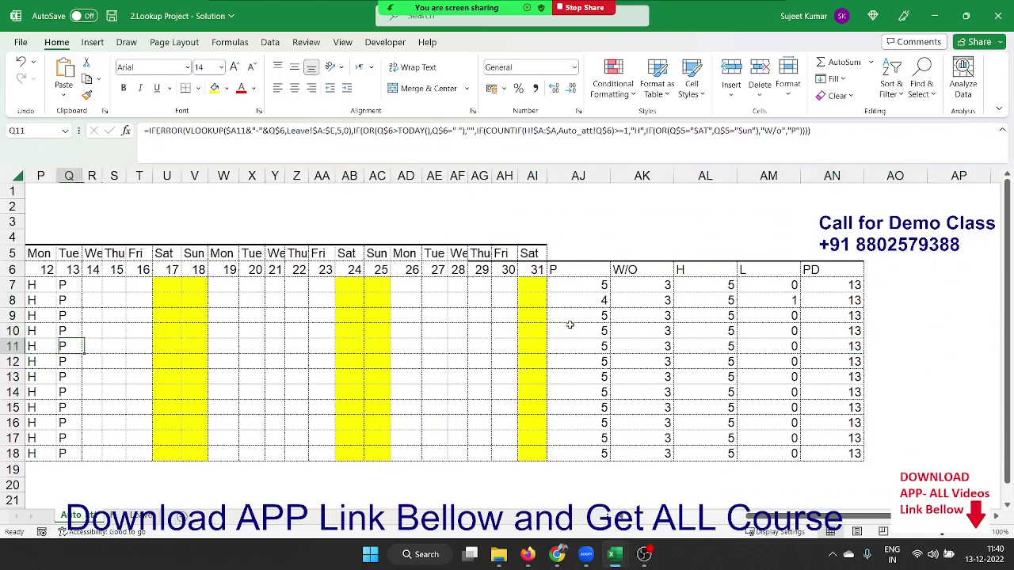